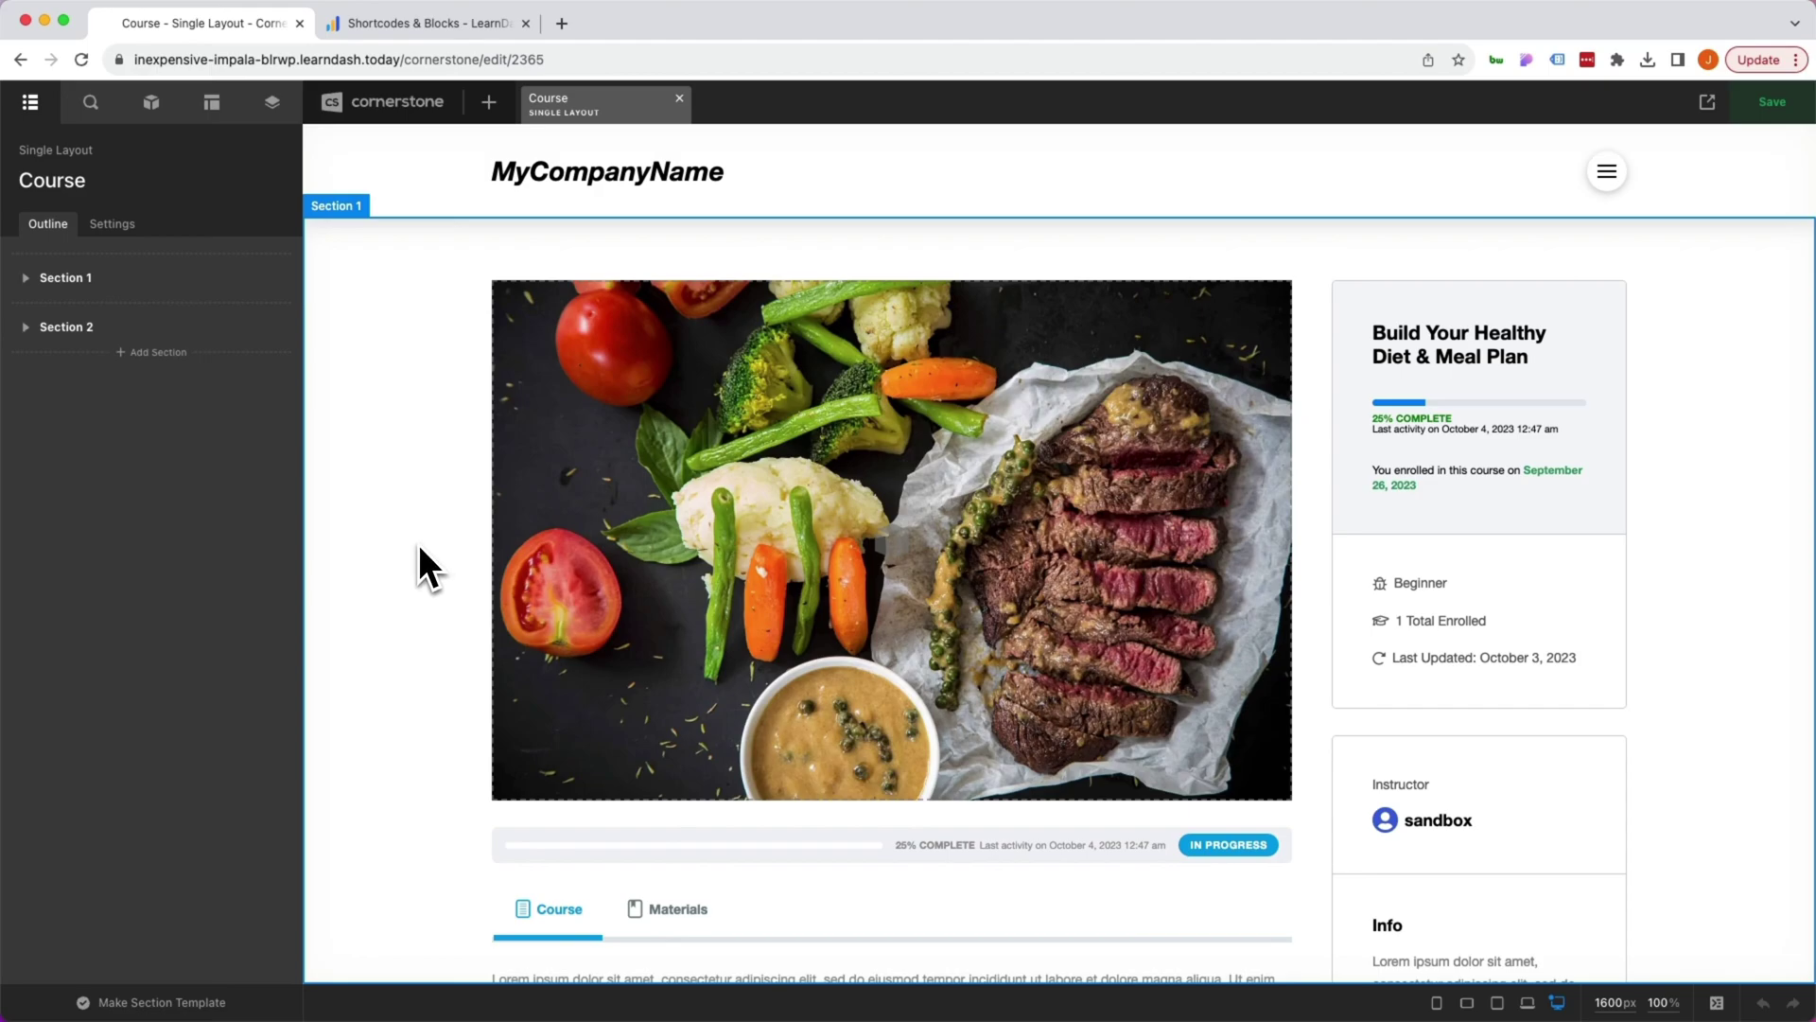
# - Find the Text element in the element library and place it below the progress bar in the course sidebar card
pyautogui.click(152, 114)
pyautogui.write('rw')
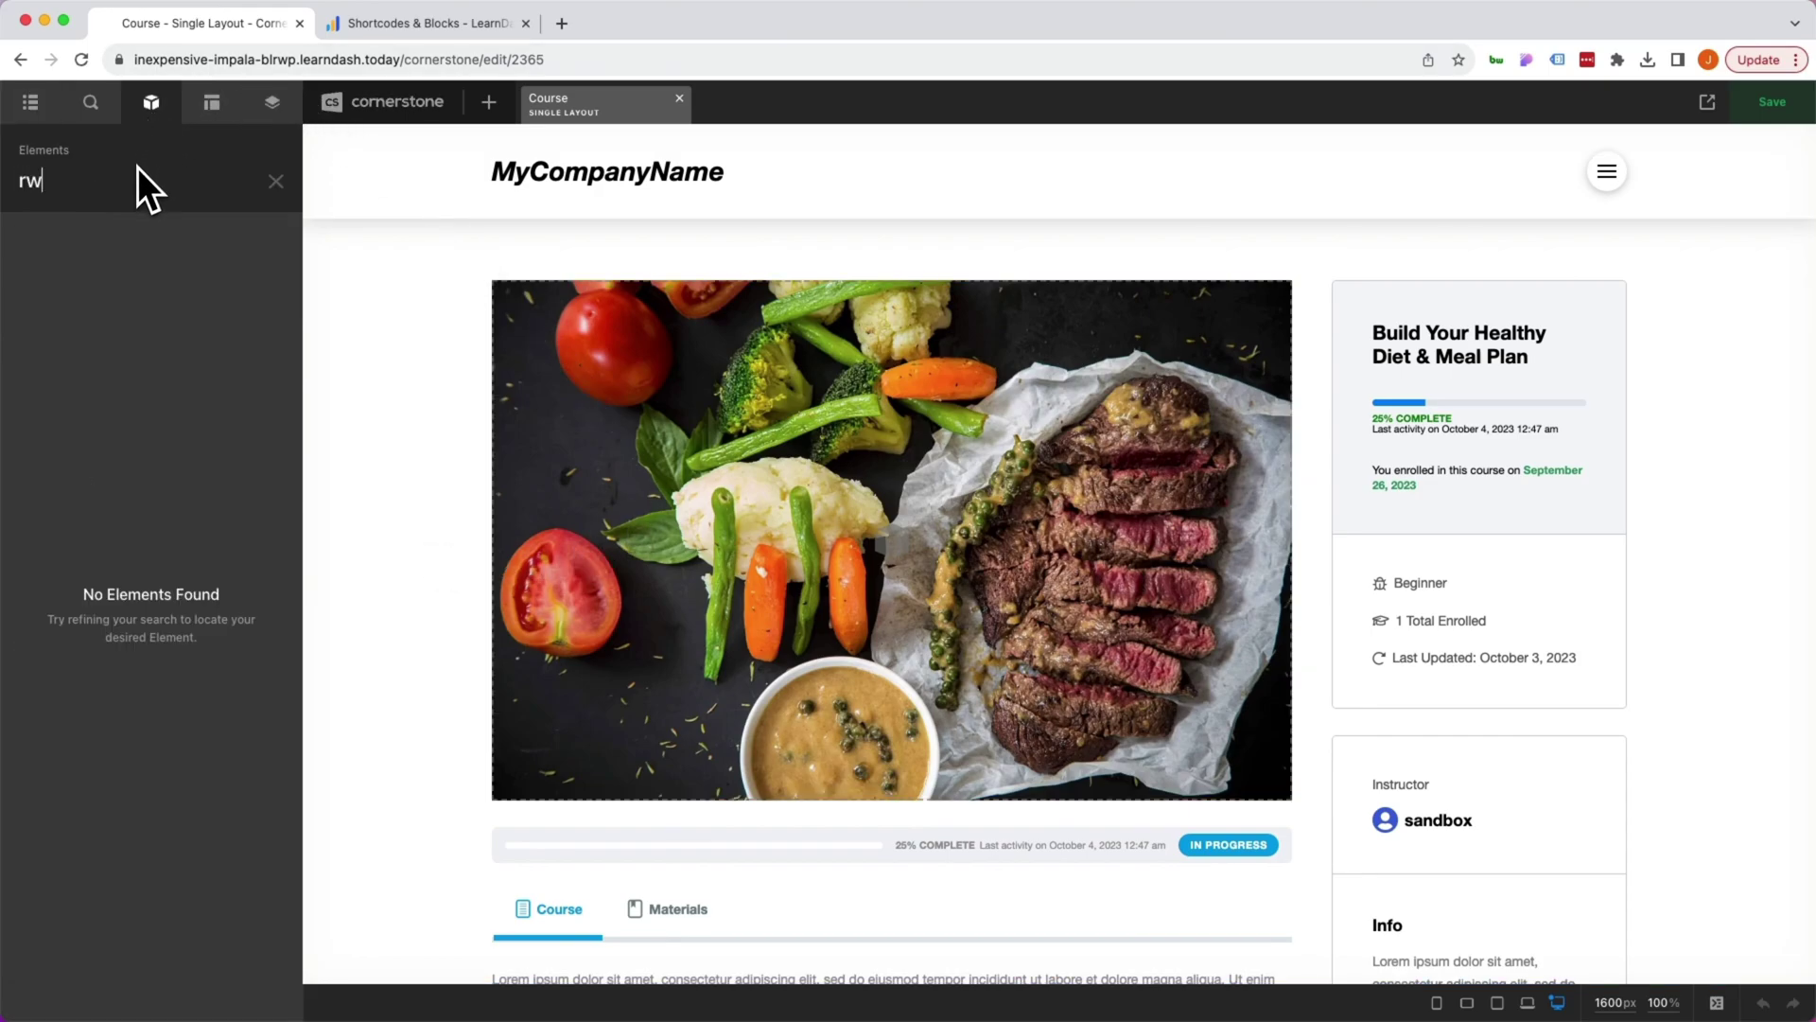
pyautogui.press('BackSpace')
pyautogui.write('aw')
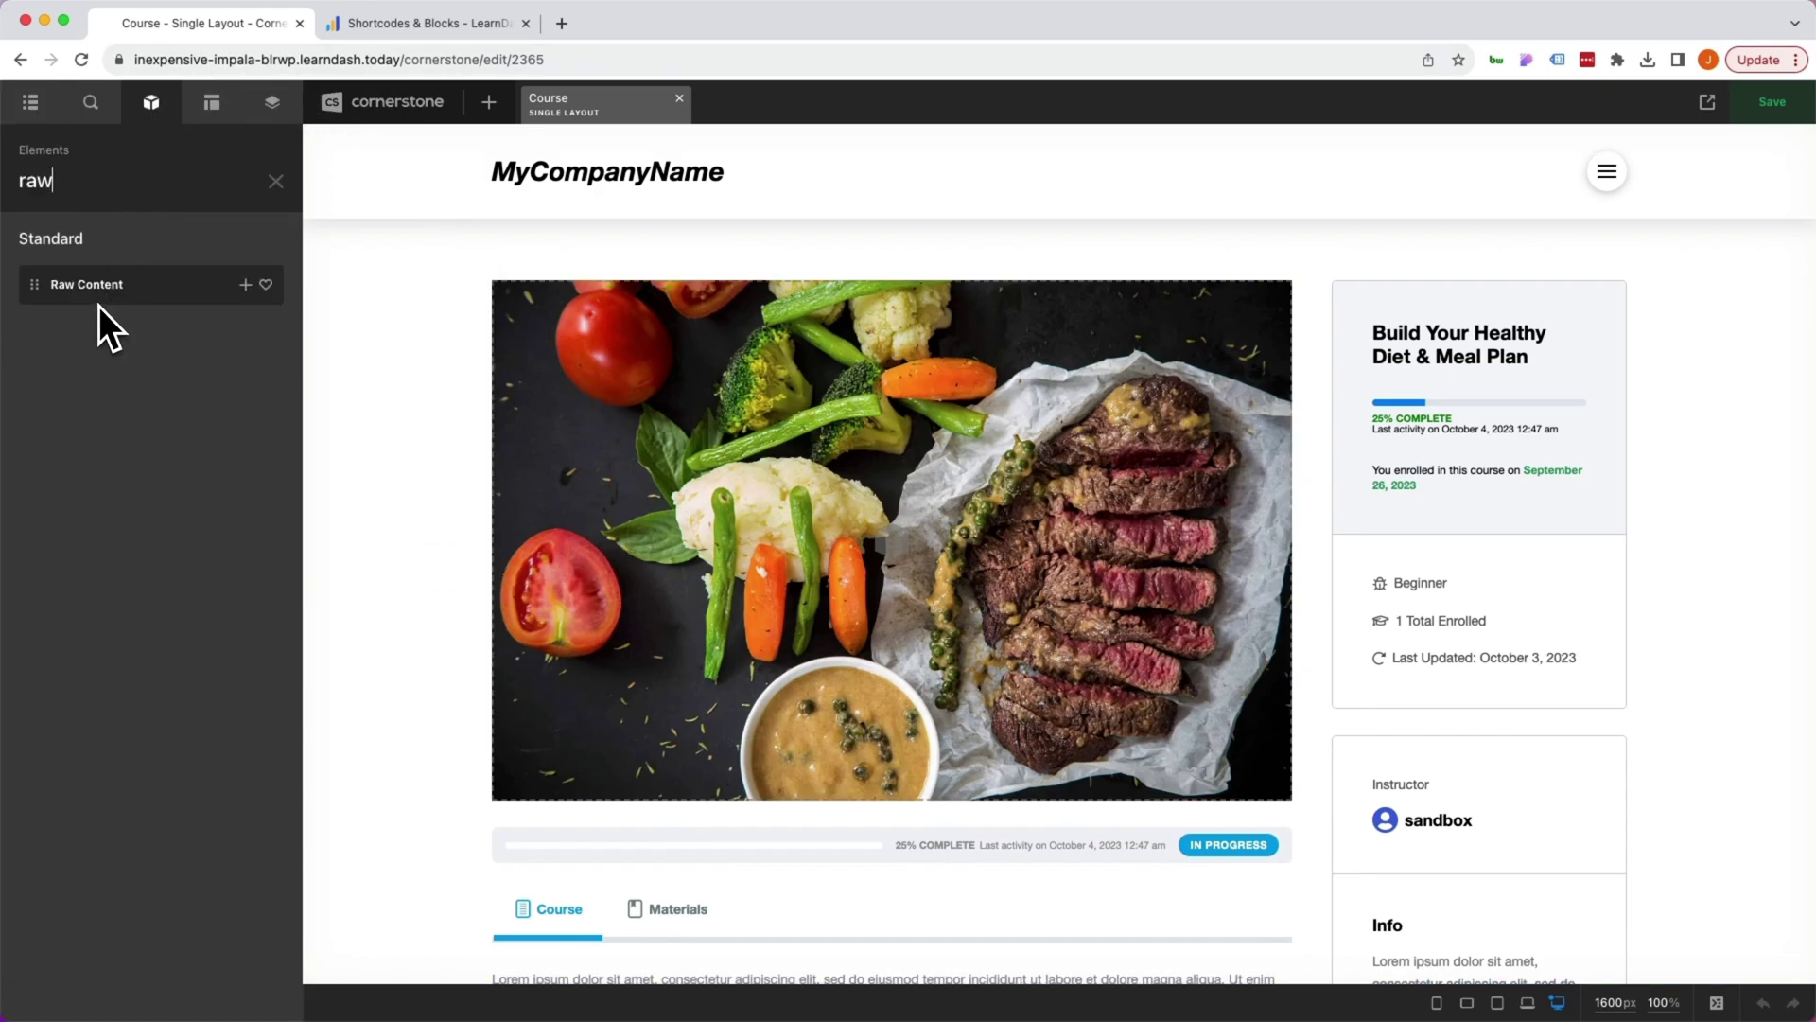
pyautogui.press('BackSpace')
pyautogui.press('BackSpace')
pyautogui.press('BackSpace')
pyautogui.write('text')
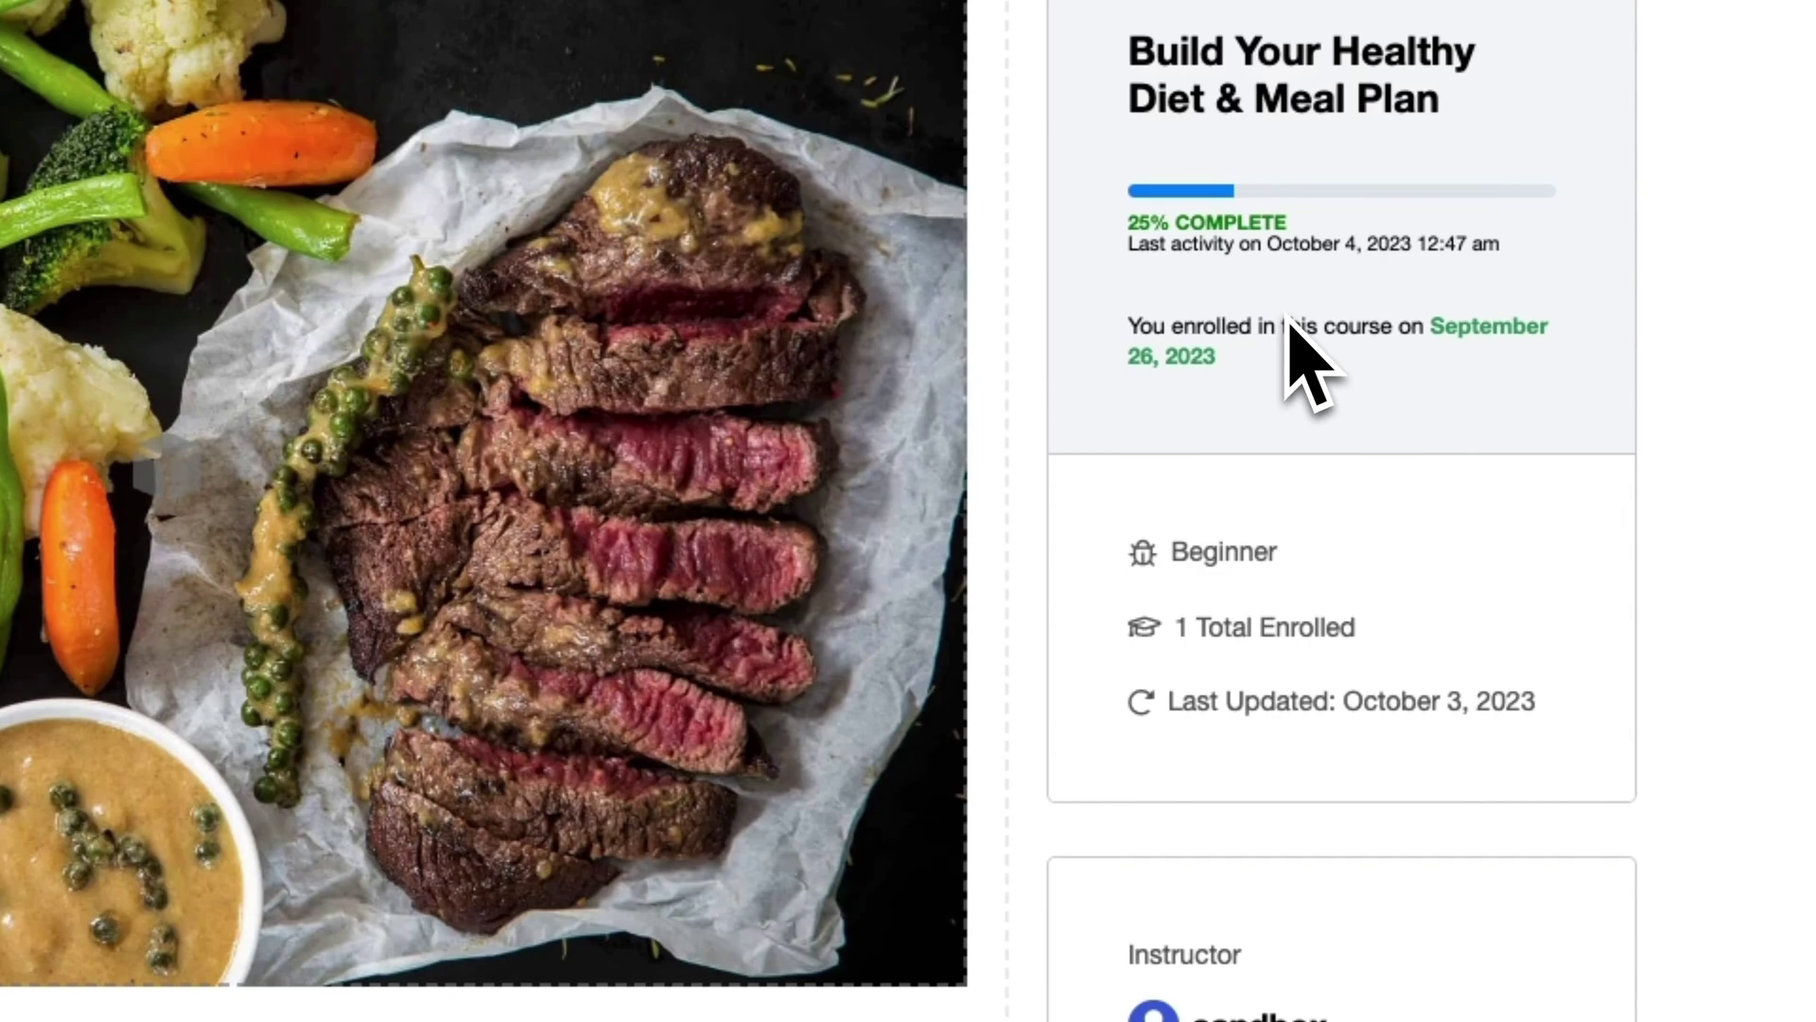
pyautogui.moveTo(1289, 318); pyautogui.dragTo(1285, 324)
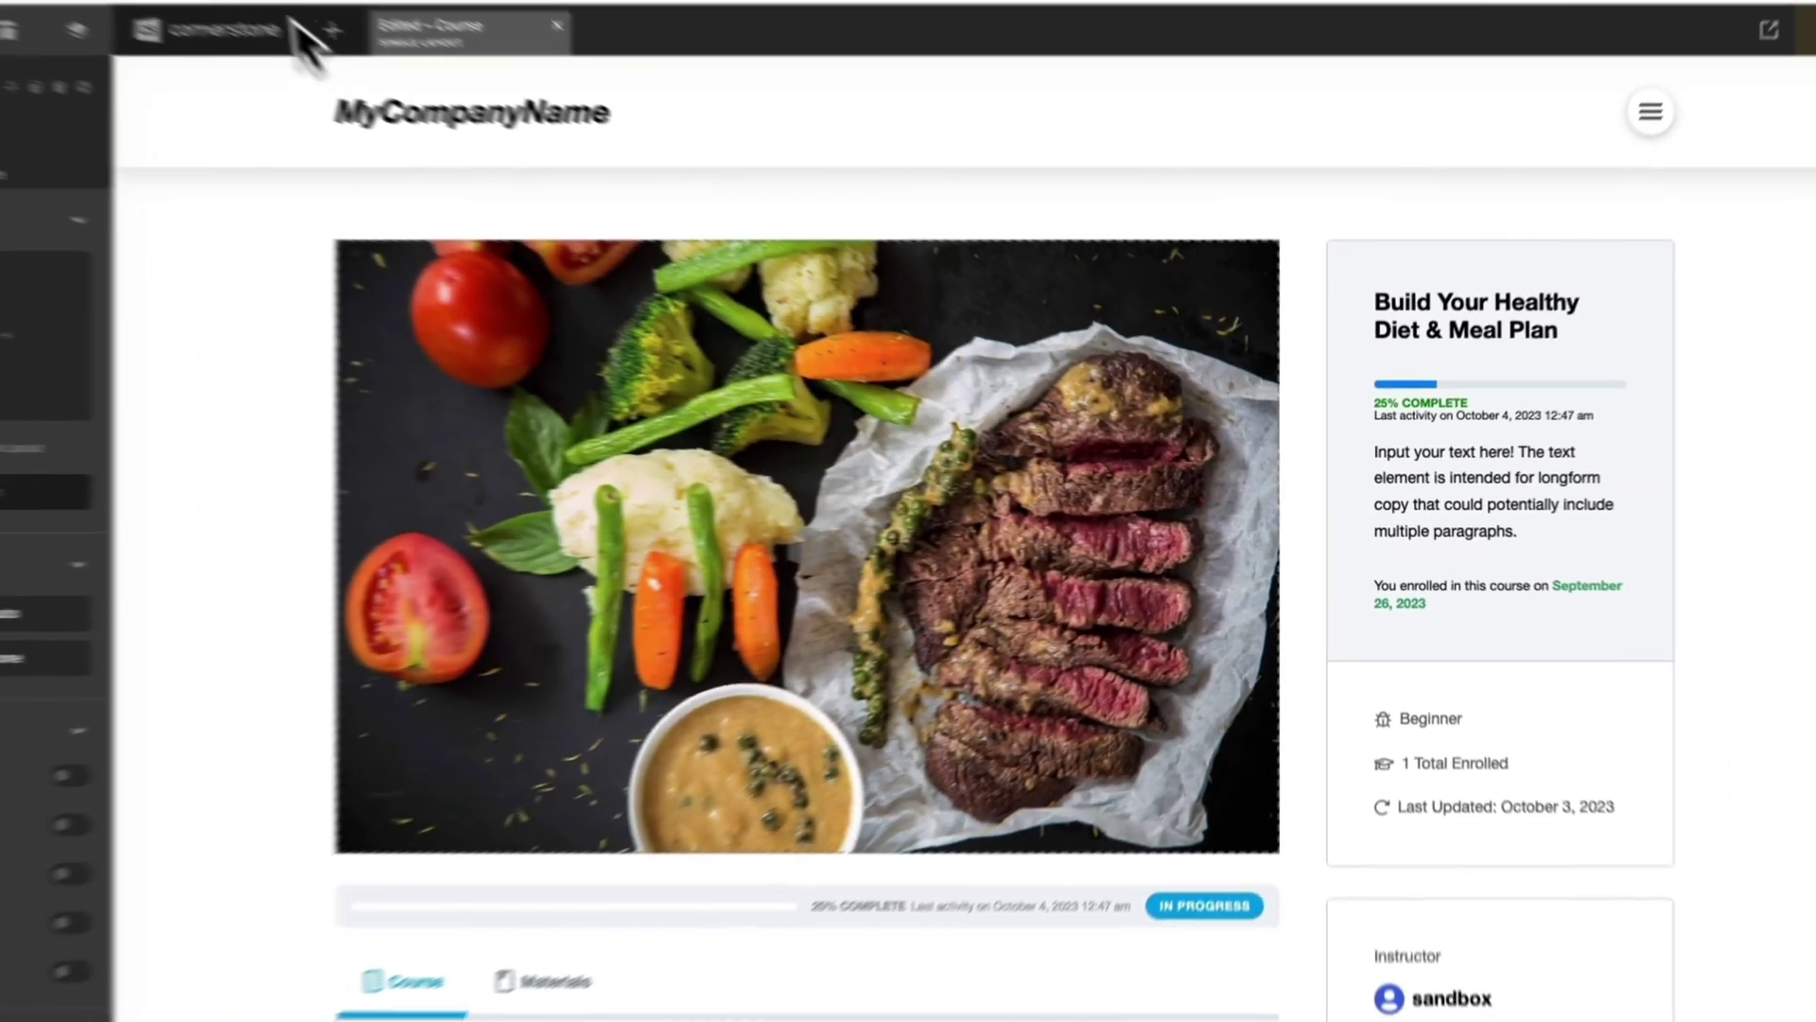
# - Switch to the LearnDash Shortcodes & Blocks documentation and copy the [ld_course_resume] shortcode from the shortcode table
pyautogui.click(395, 22)
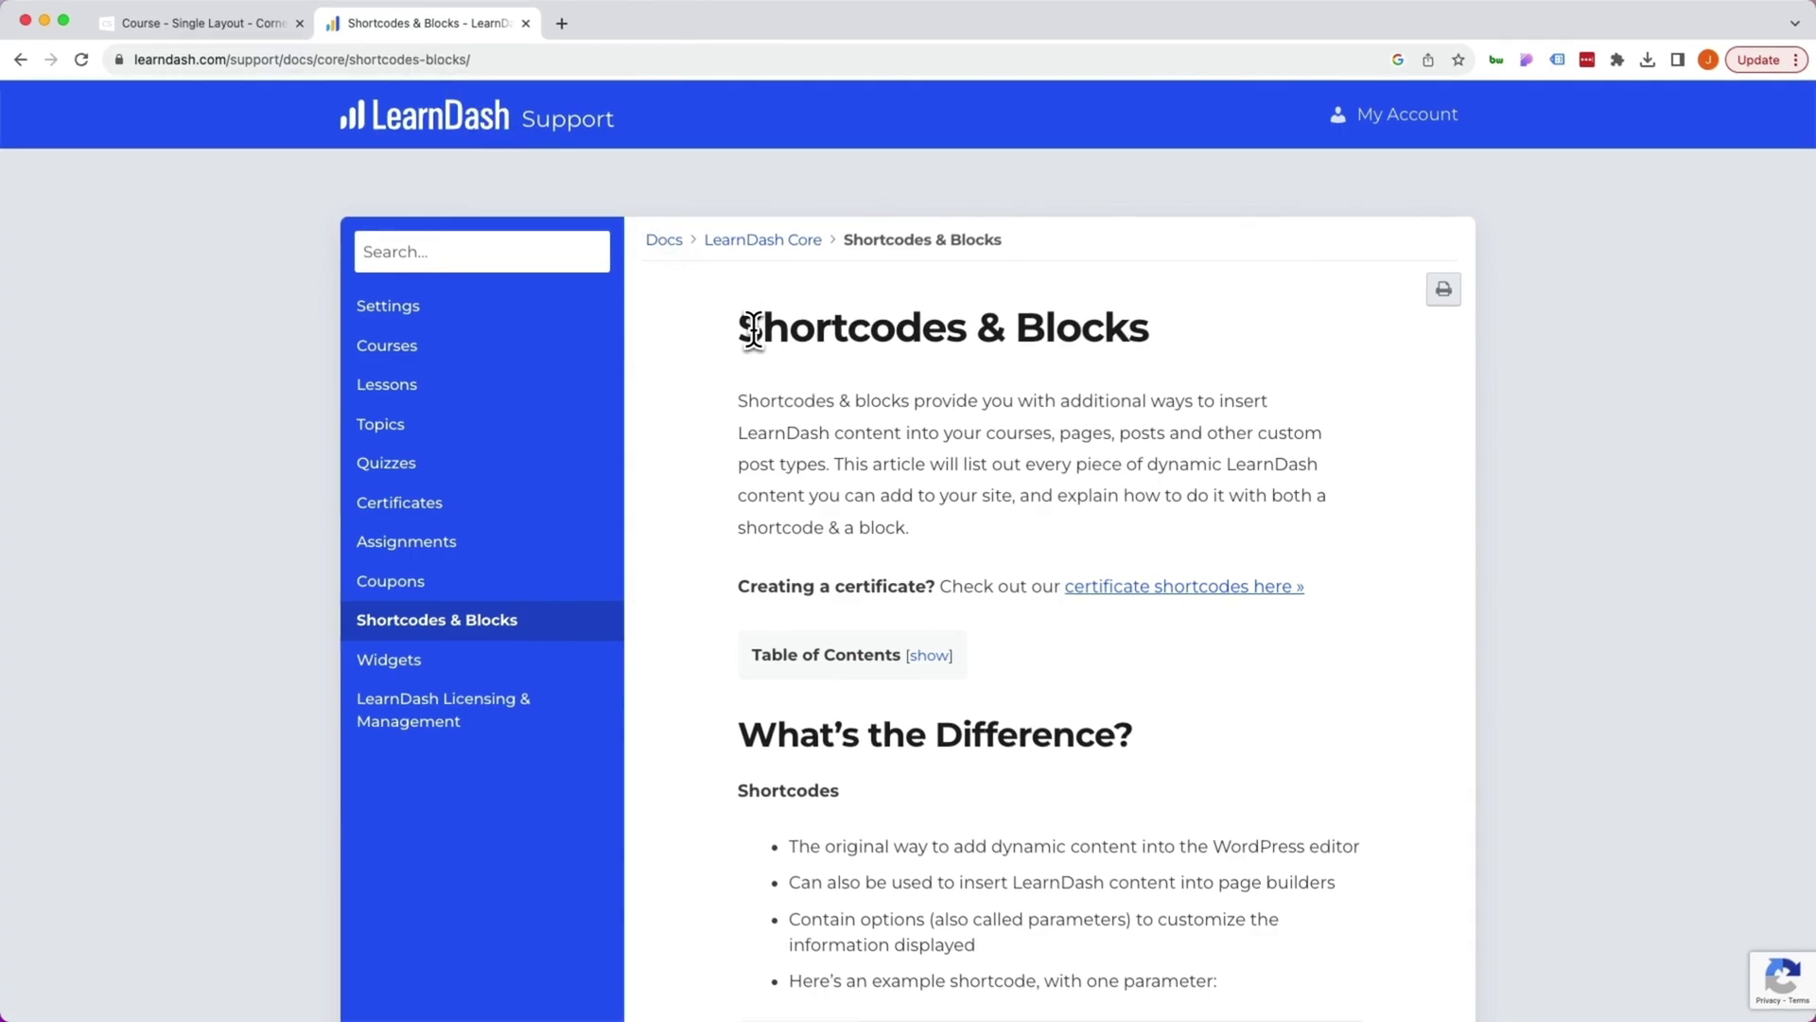
pyautogui.moveTo(761, 327); pyautogui.dragTo(1150, 331)
pyautogui.scroll(-20, 690, 501)
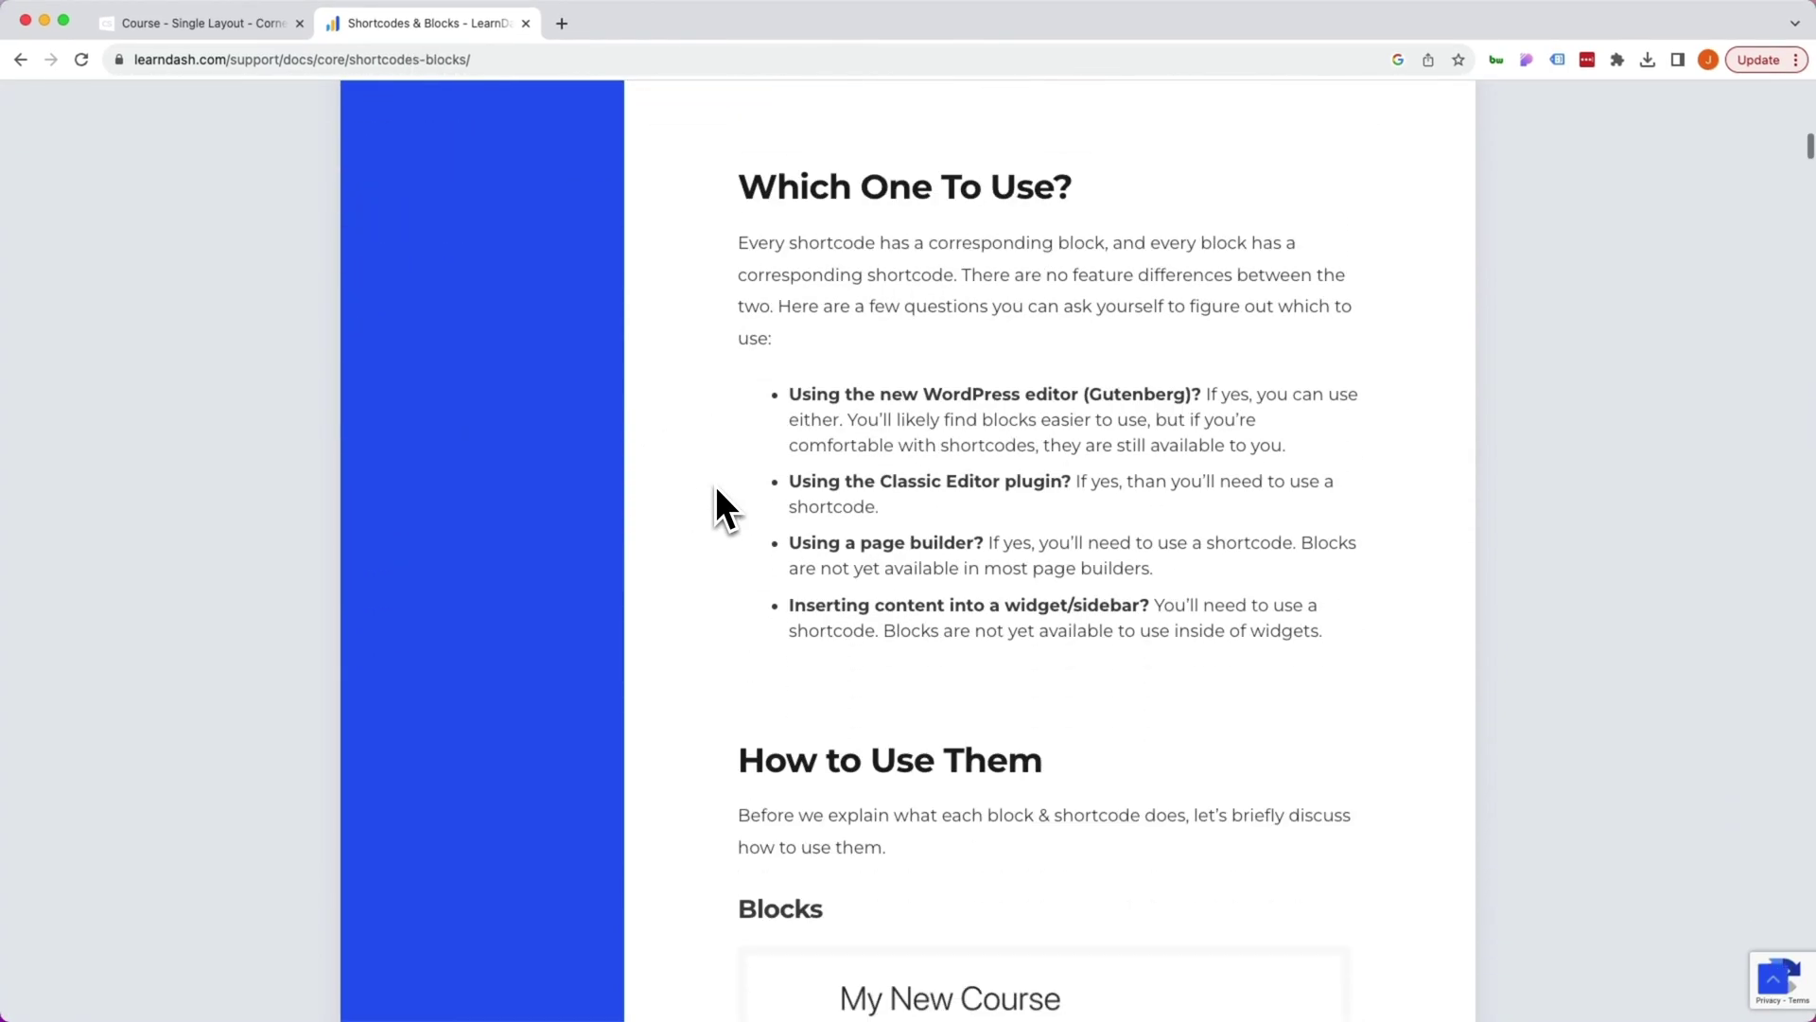
pyautogui.scroll(-20, 716, 489)
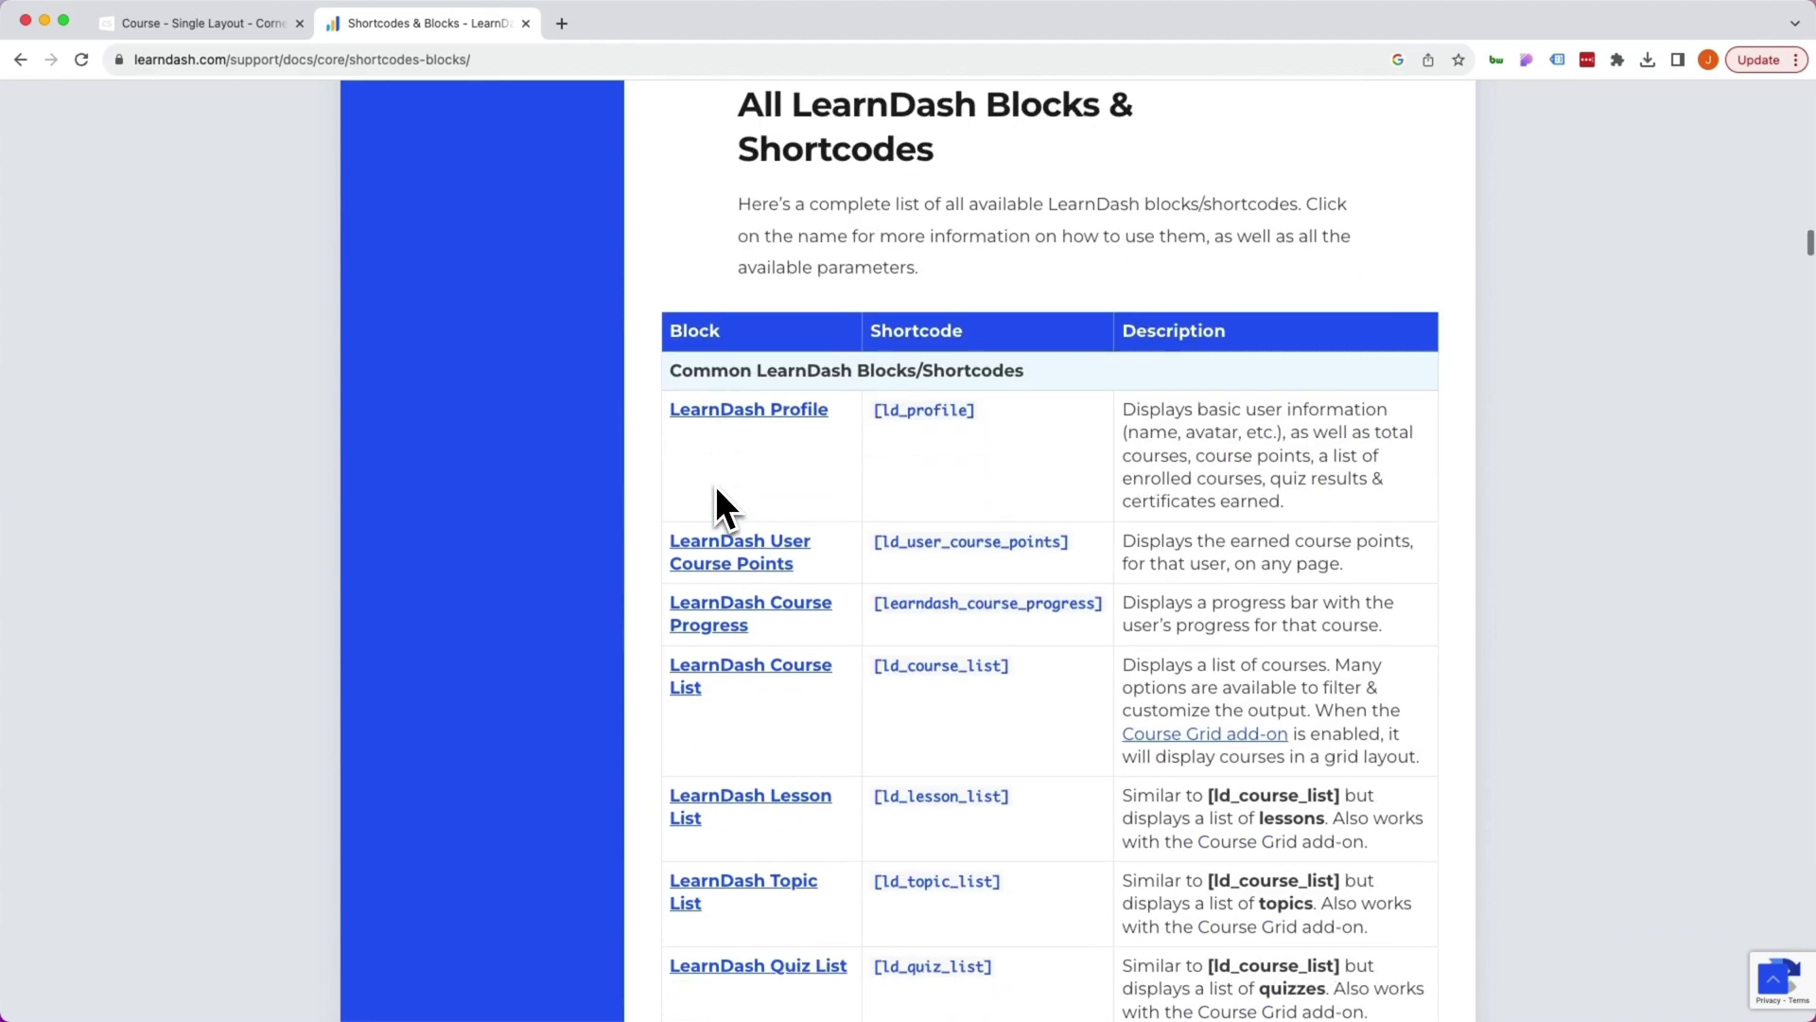
pyautogui.moveTo(681, 421); pyautogui.dragTo(851, 636)
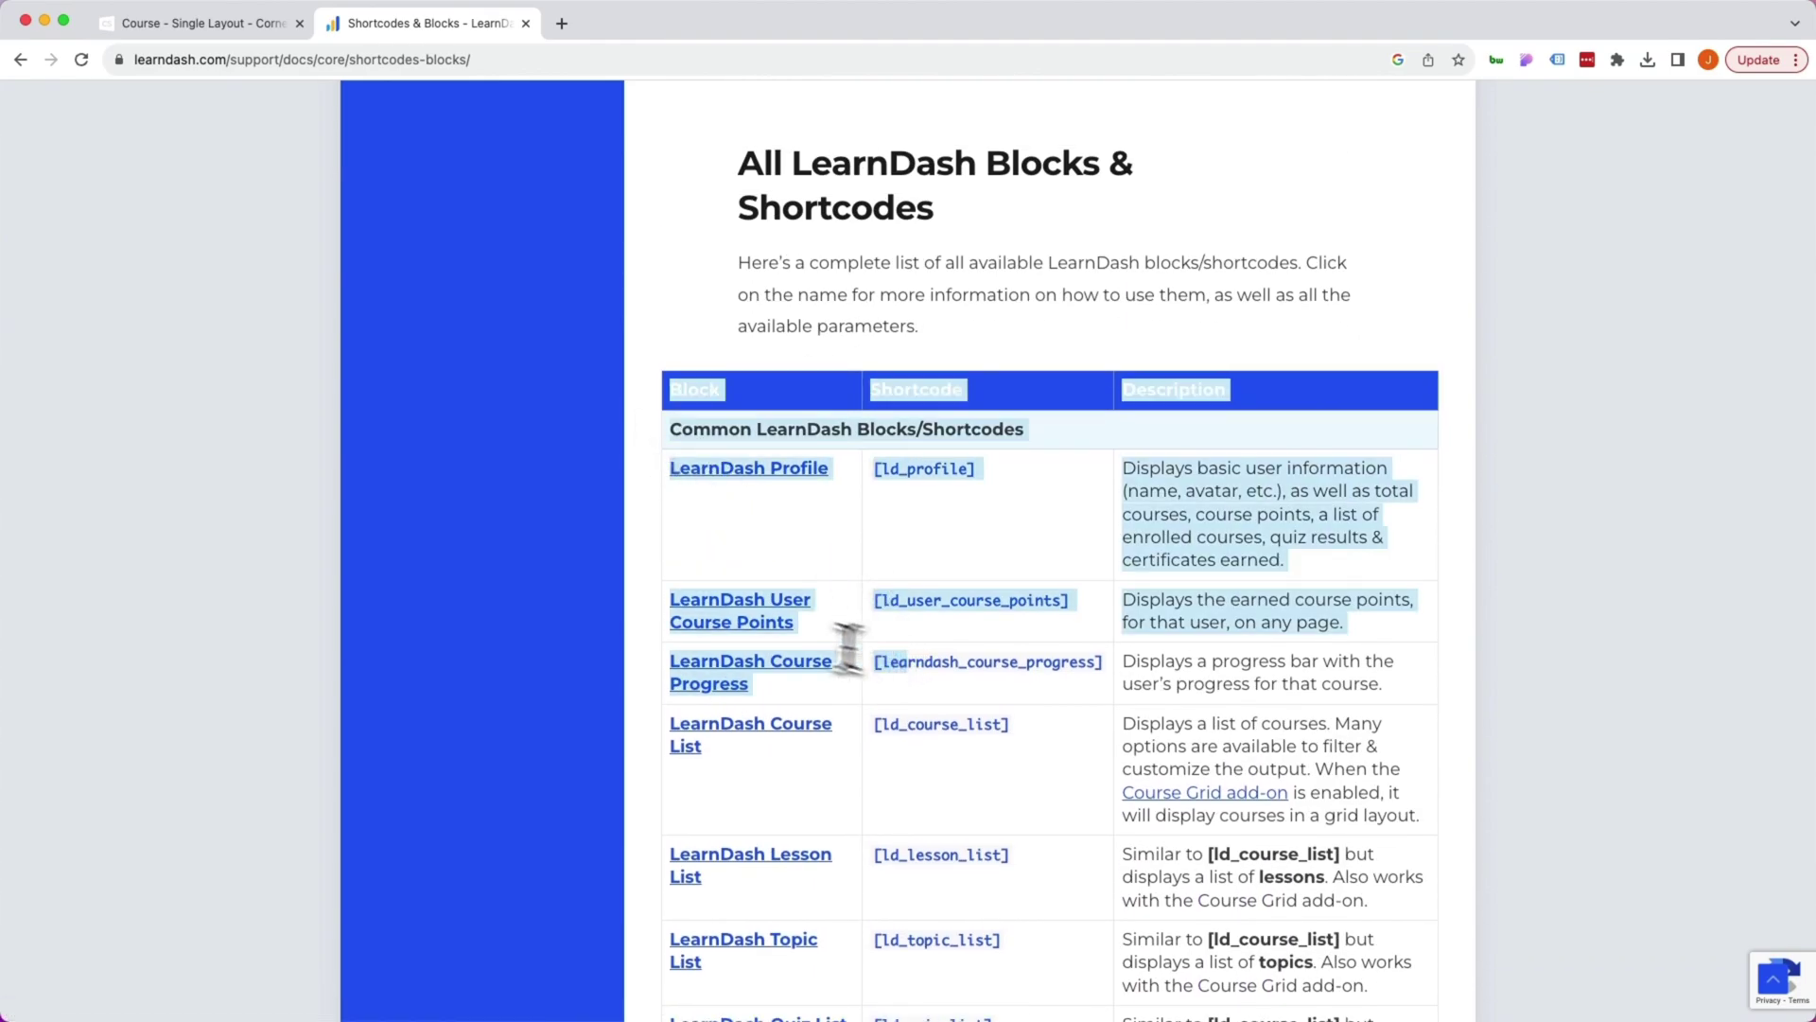
pyautogui.click(209, 586)
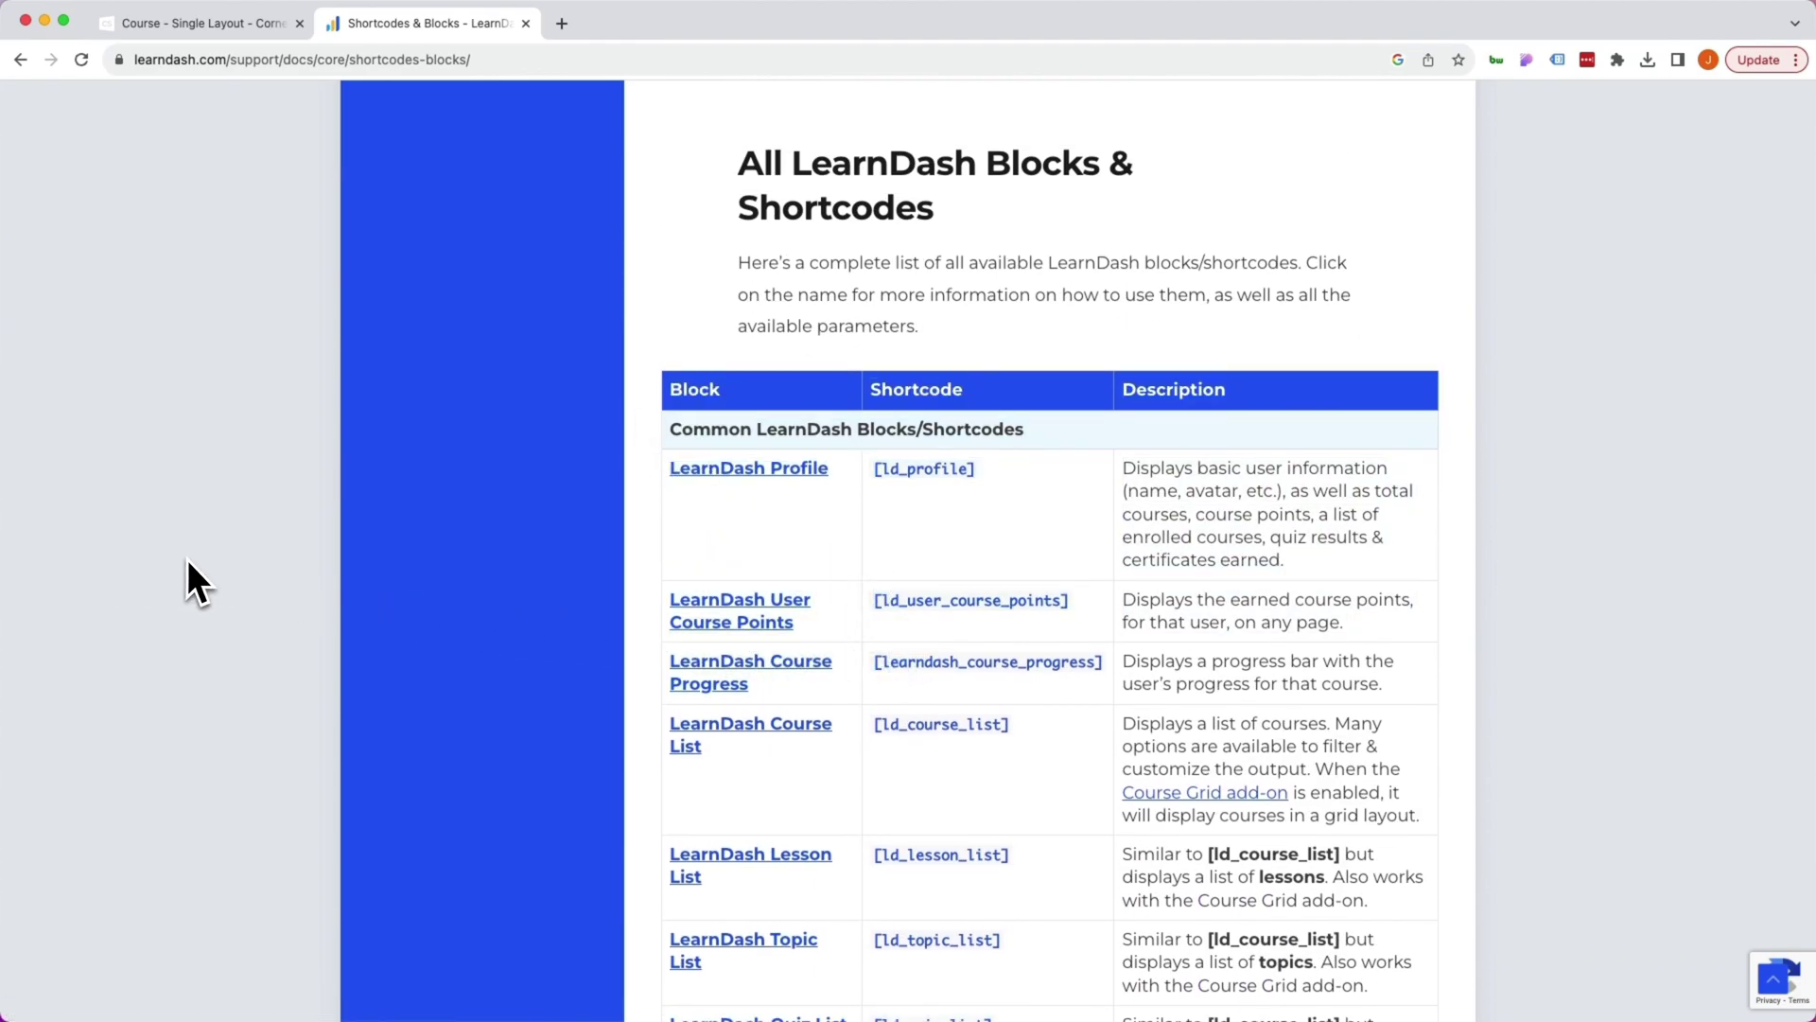
pyautogui.scroll(-10, 715, 658)
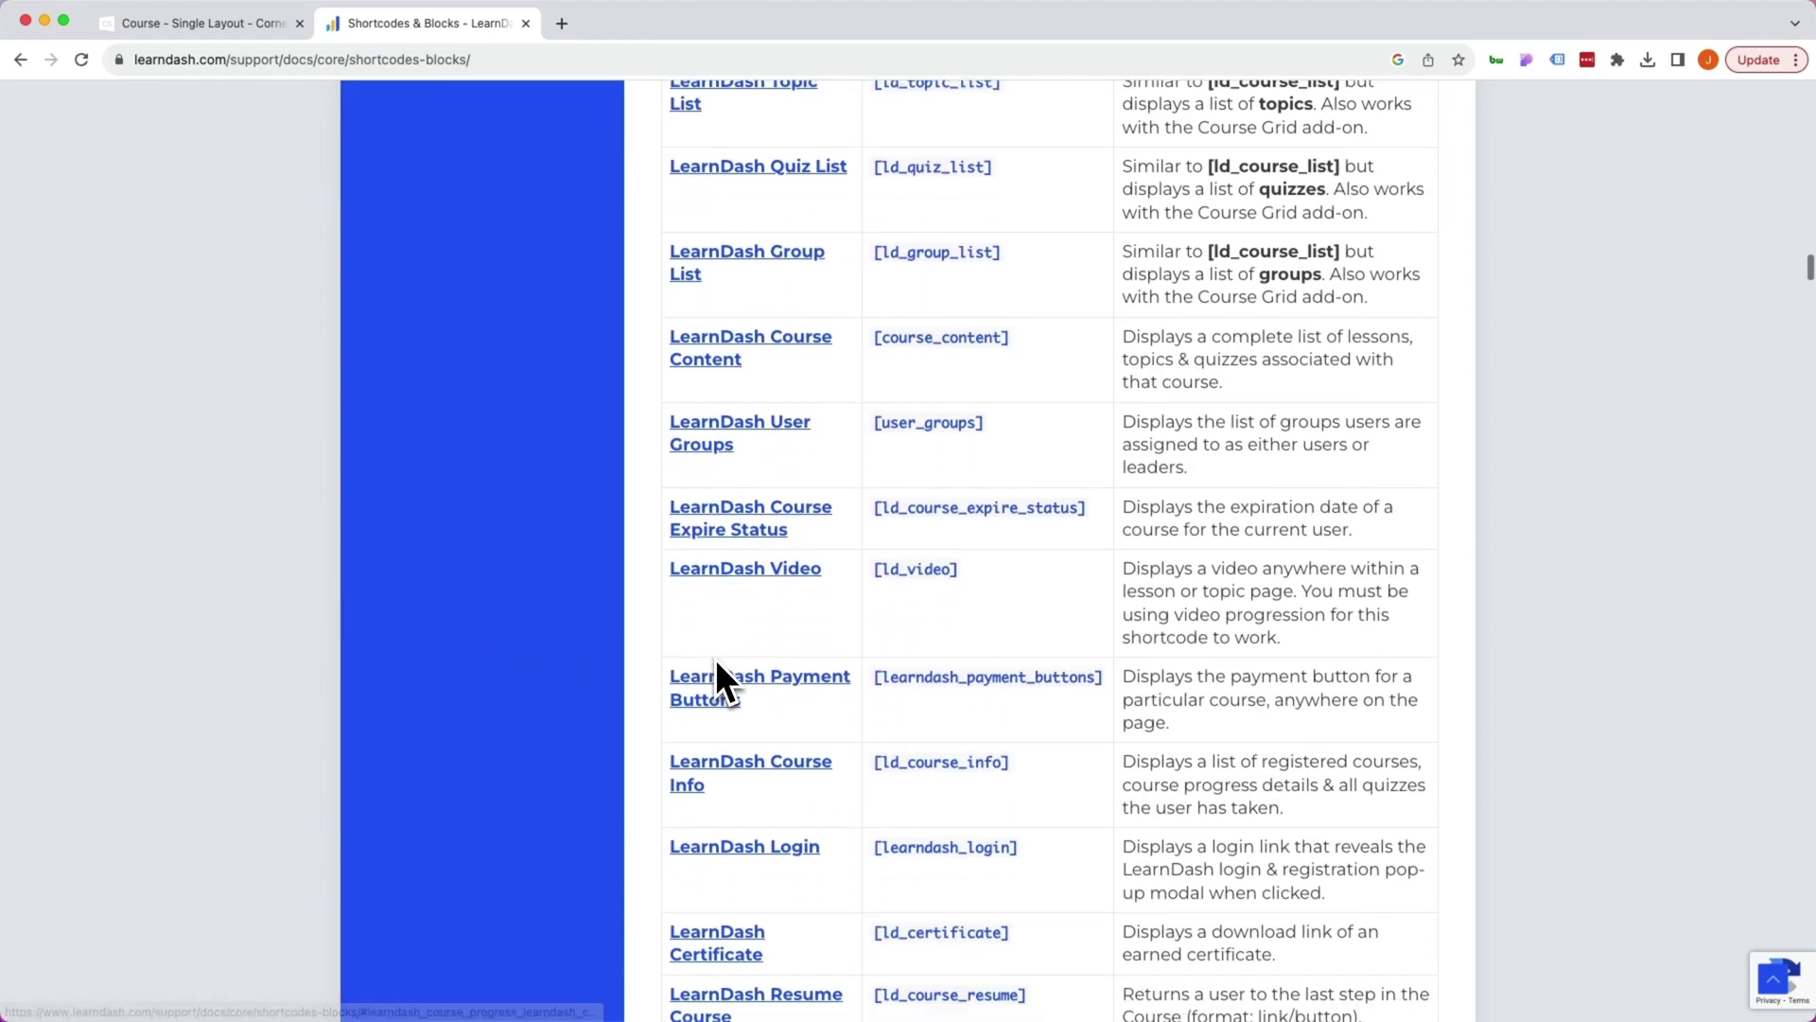
pyautogui.scroll(-6, 715, 659)
pyautogui.scroll(1, 715, 658)
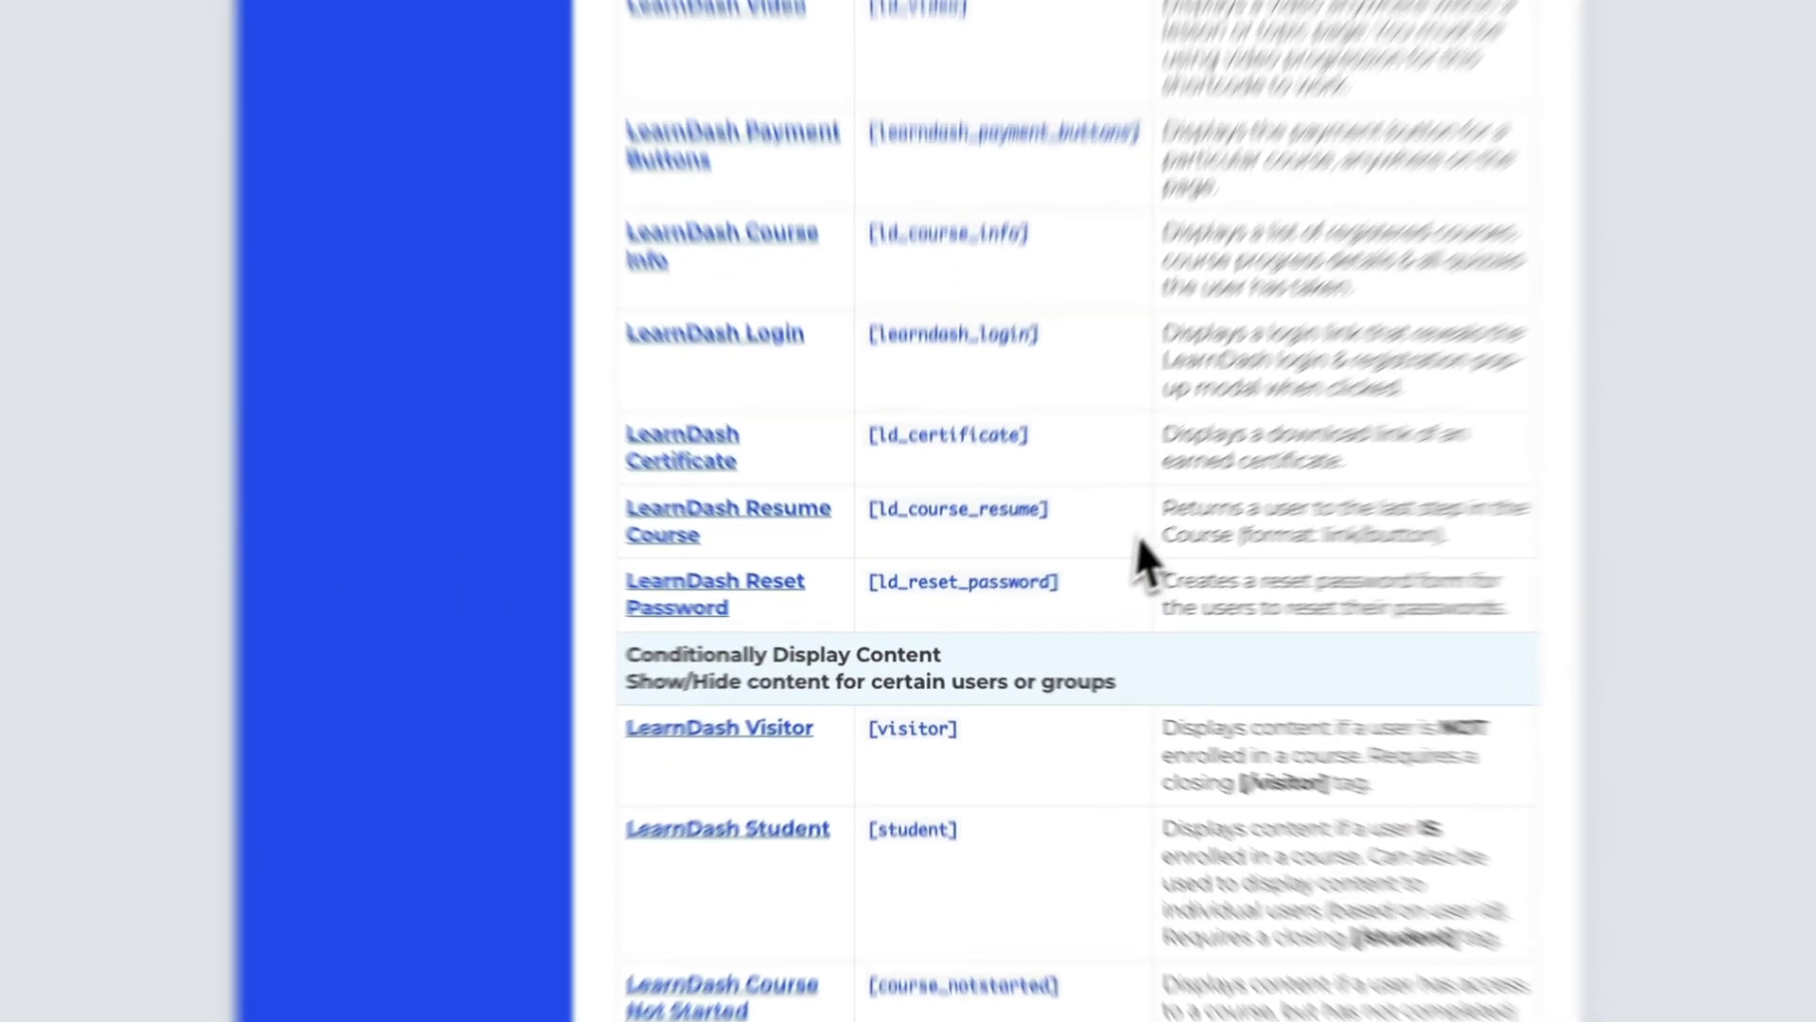
pyautogui.moveTo(1067, 508); pyautogui.dragTo(867, 509)
pyautogui.press('super+c')
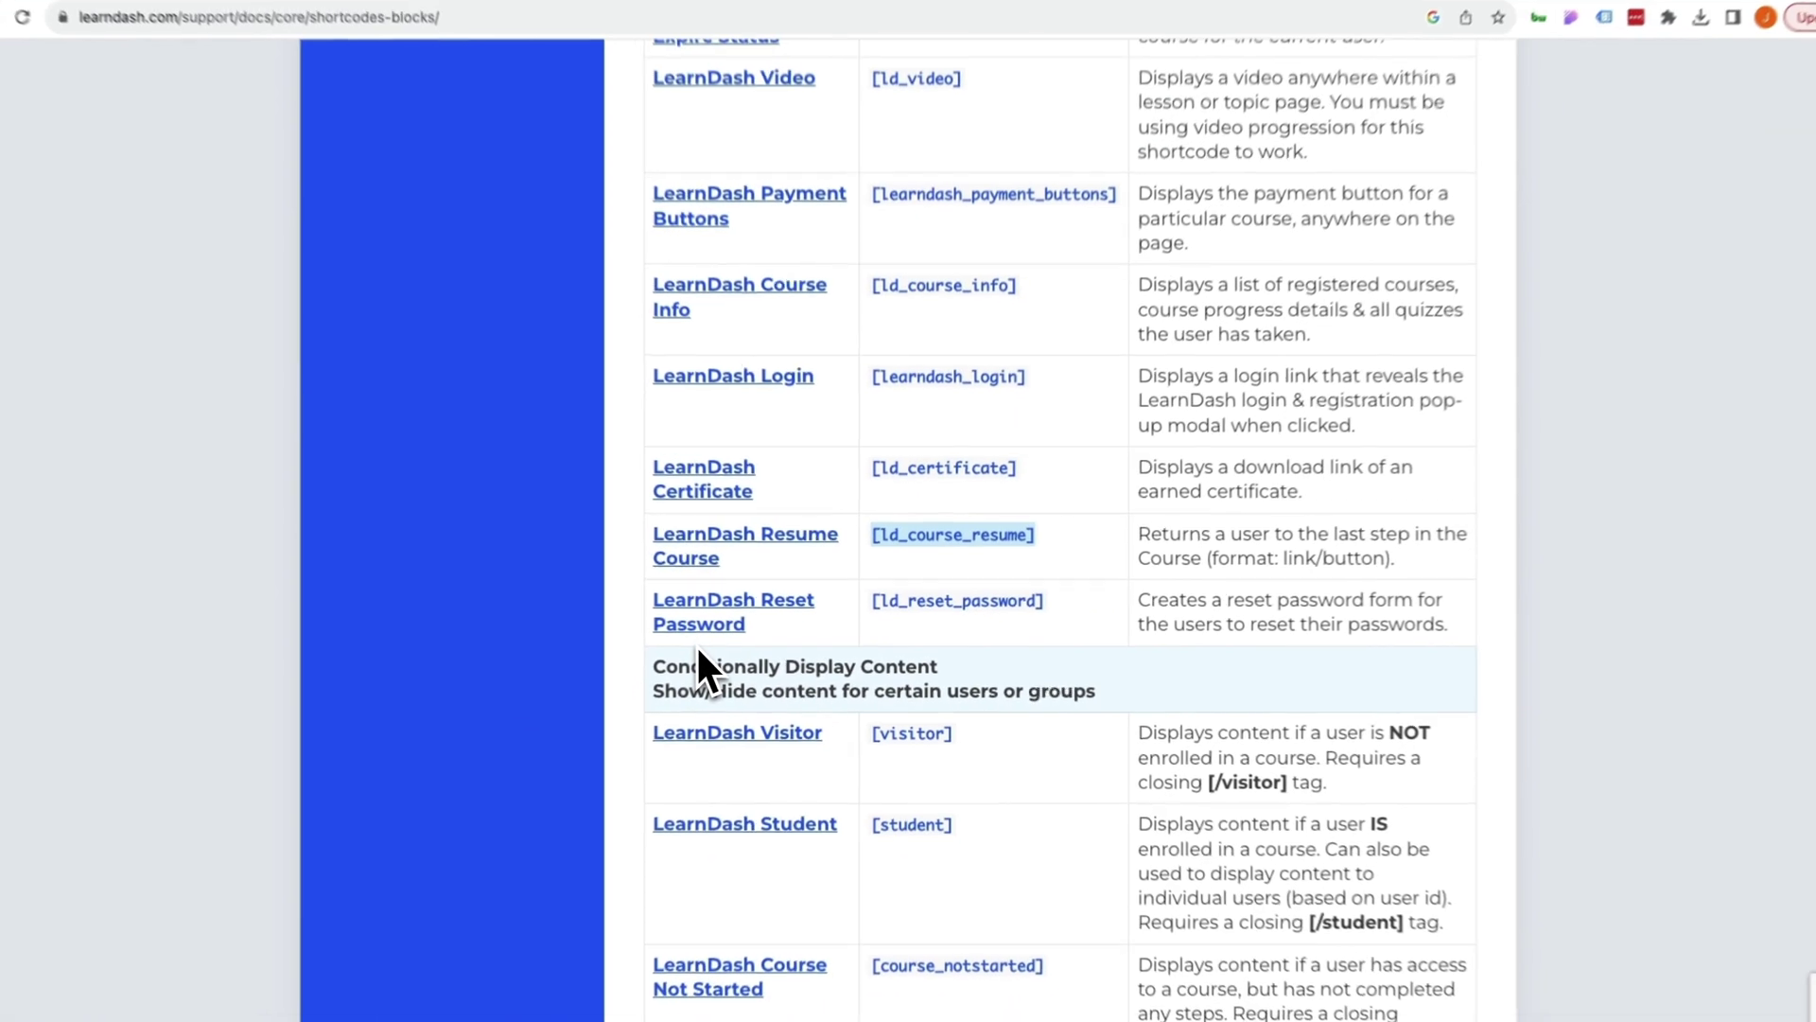
# - Back in Cornerstone, replace the new Text element's placeholder content with the [ld_course_resume] shortcode
pyautogui.click(194, 27)
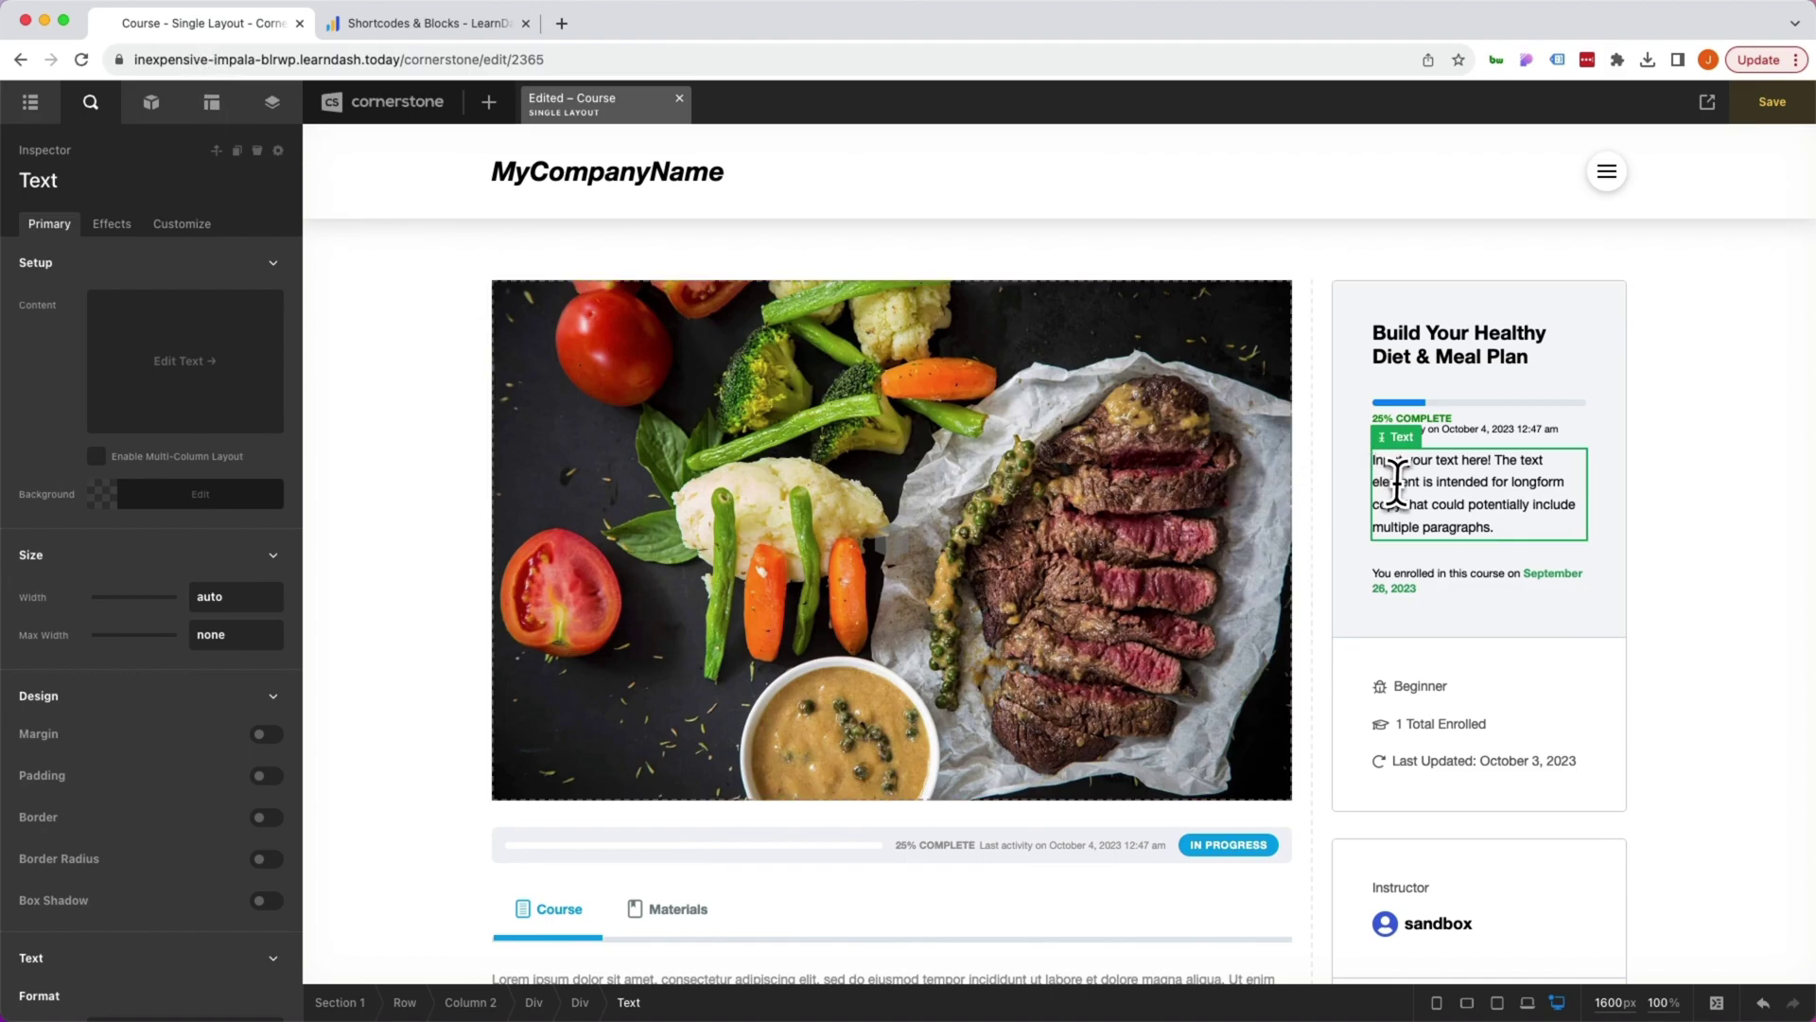
pyautogui.click(187, 369)
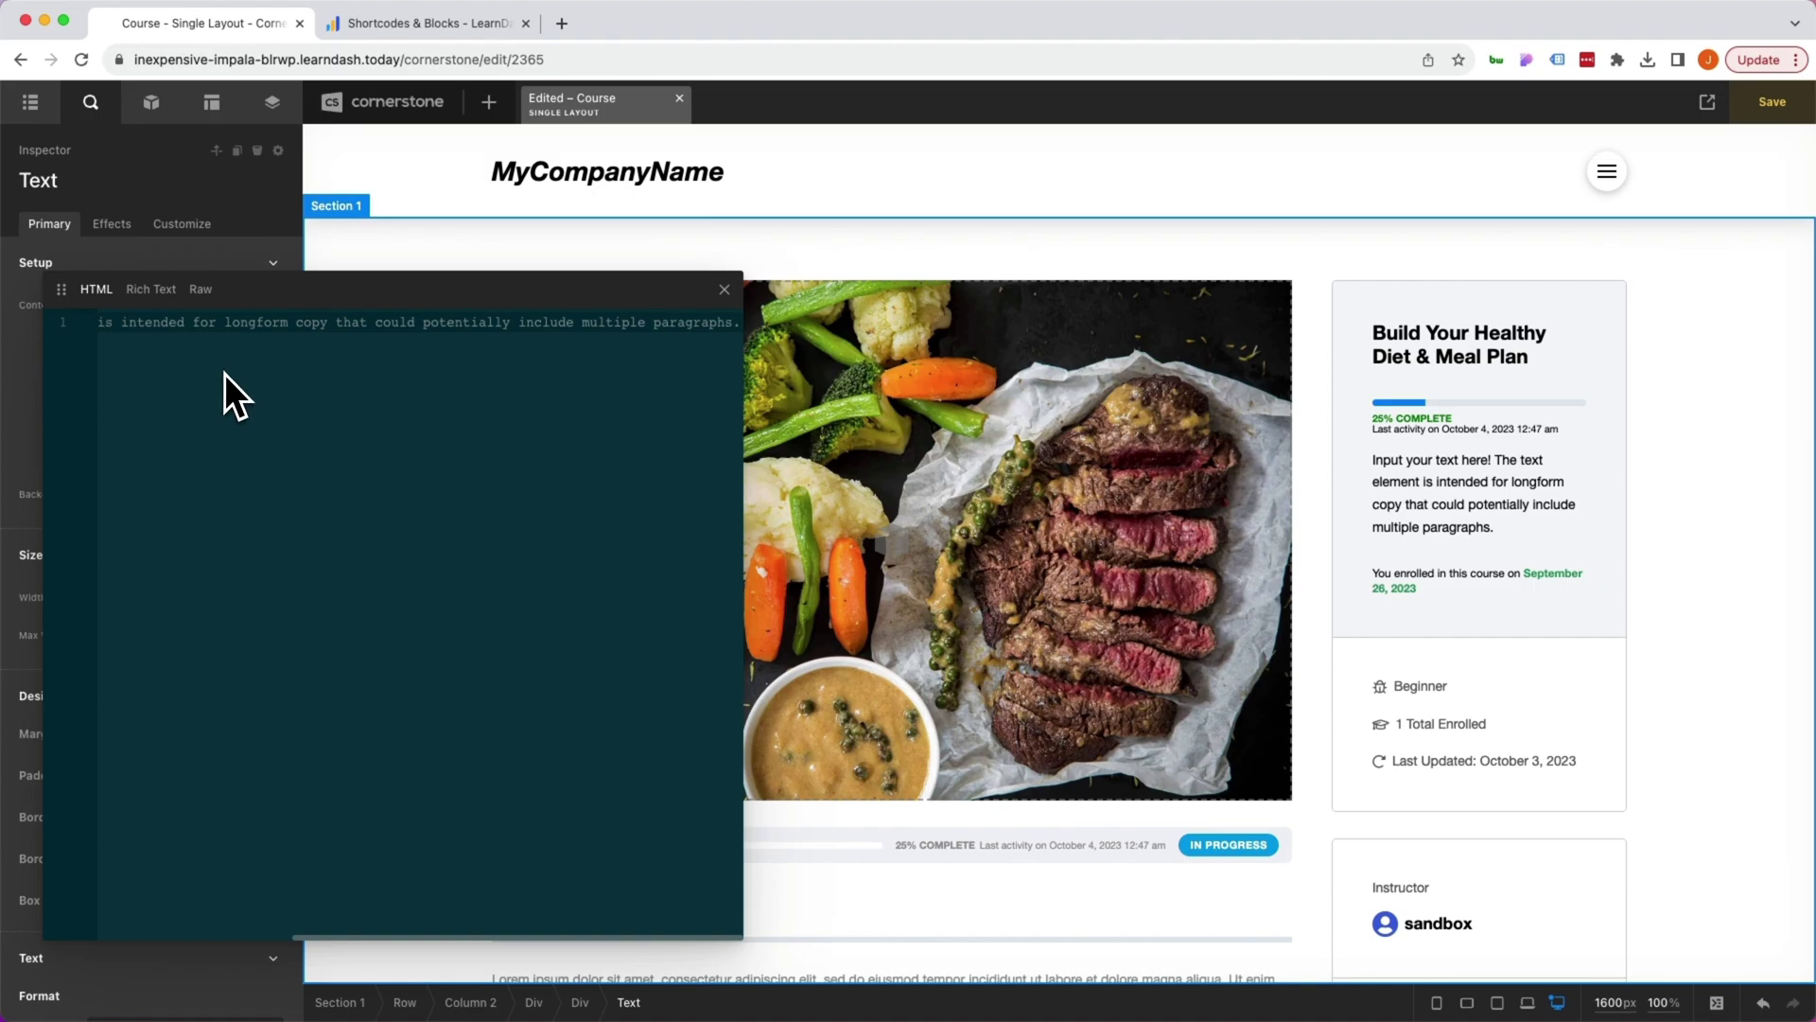
pyautogui.press('super+a')
pyautogui.press('super+v')
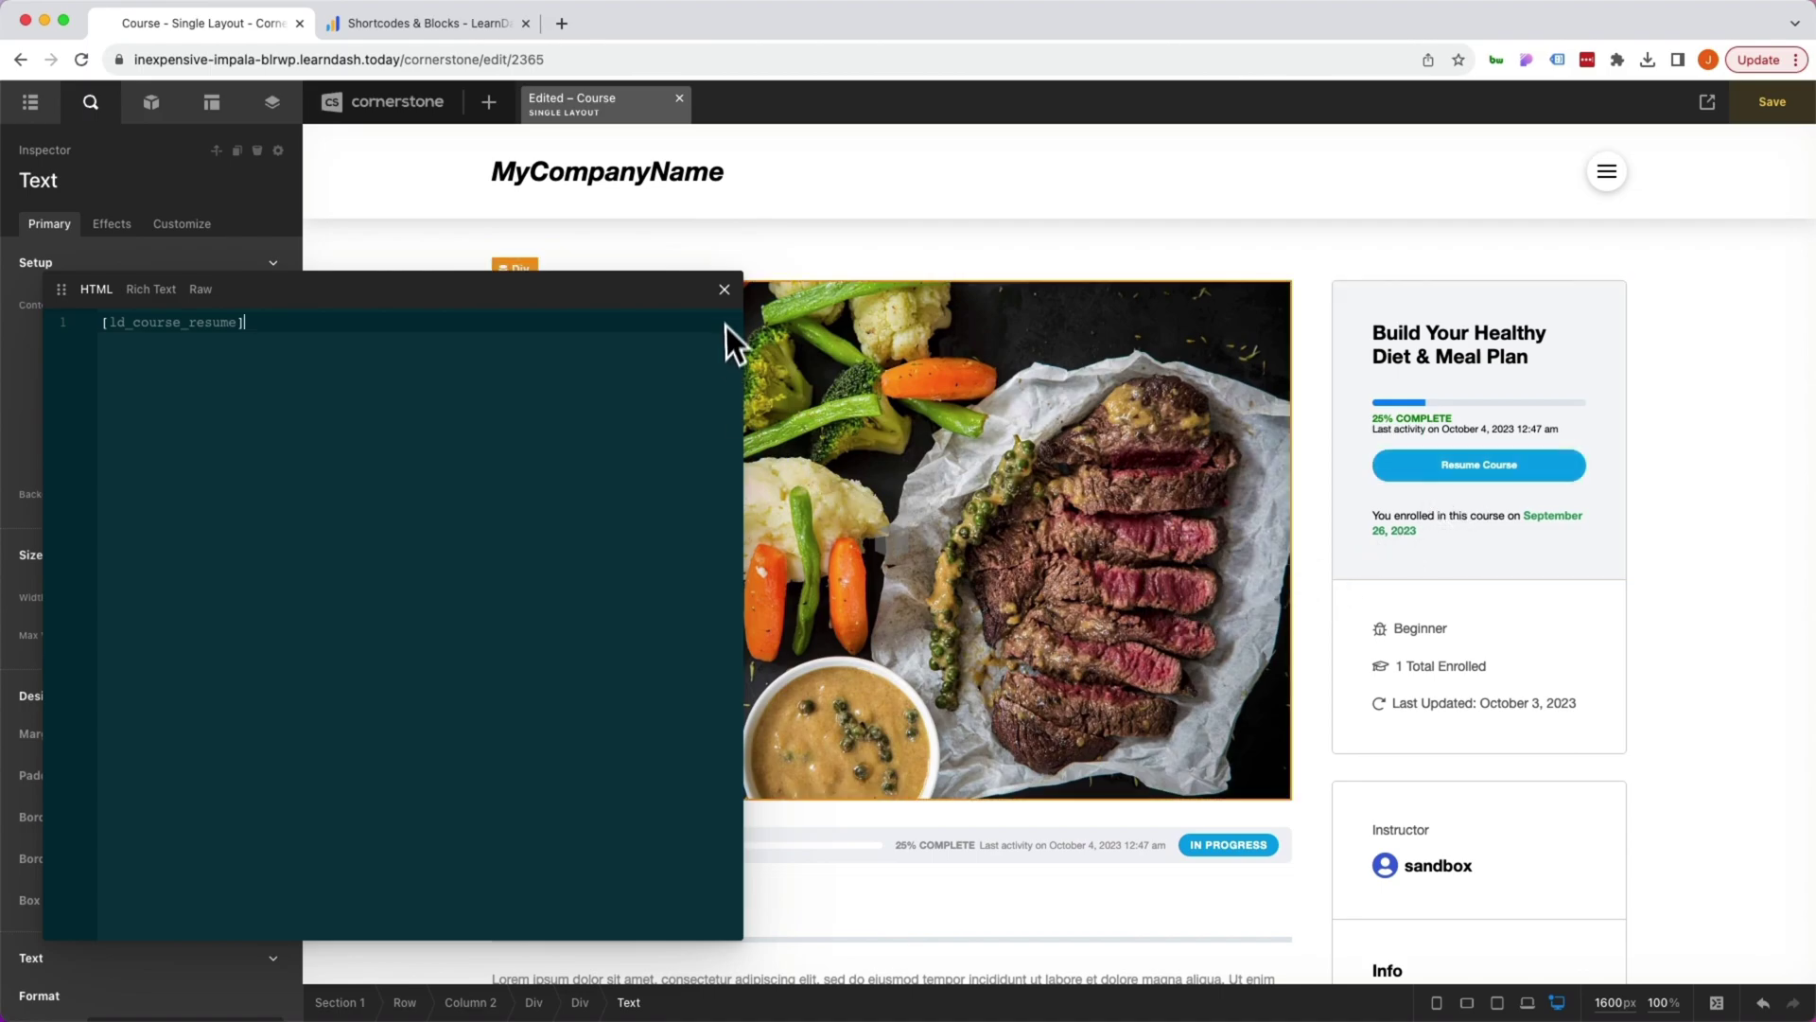
pyautogui.click(725, 289)
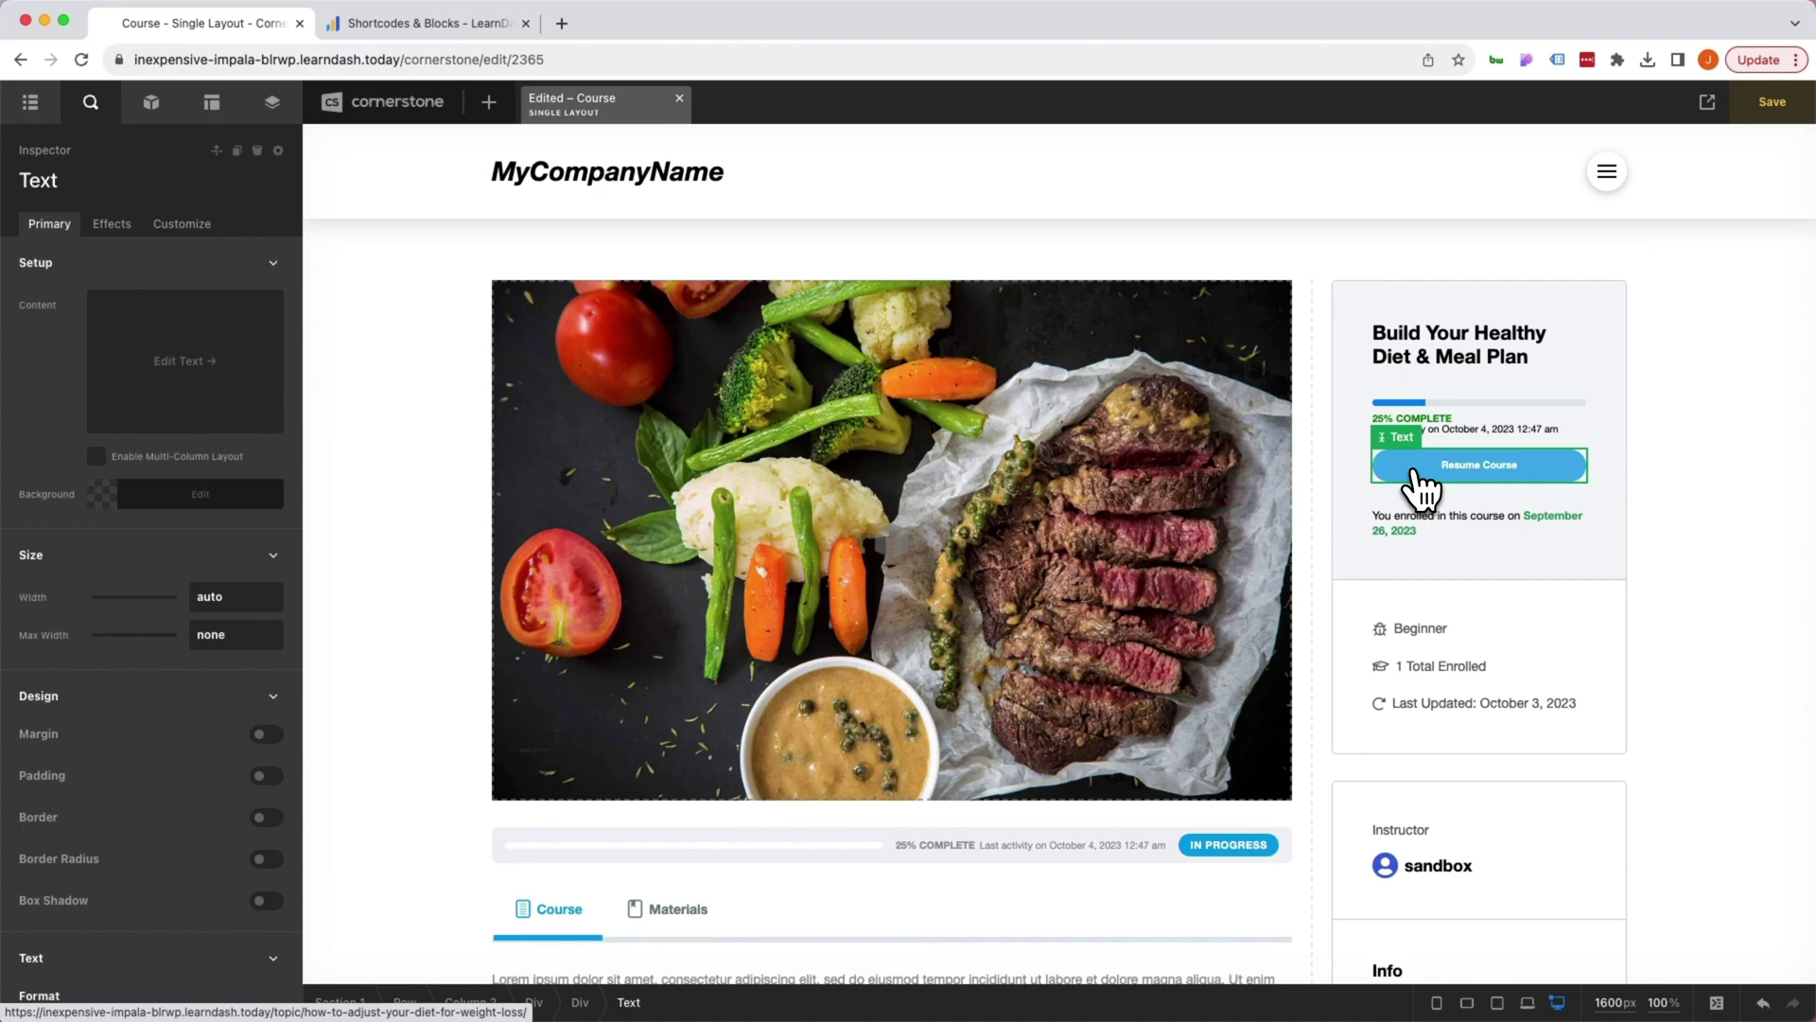
# - Open the Text element's parameters for editing and start an empty JSON object with curly braces
pyautogui.click(278, 150)
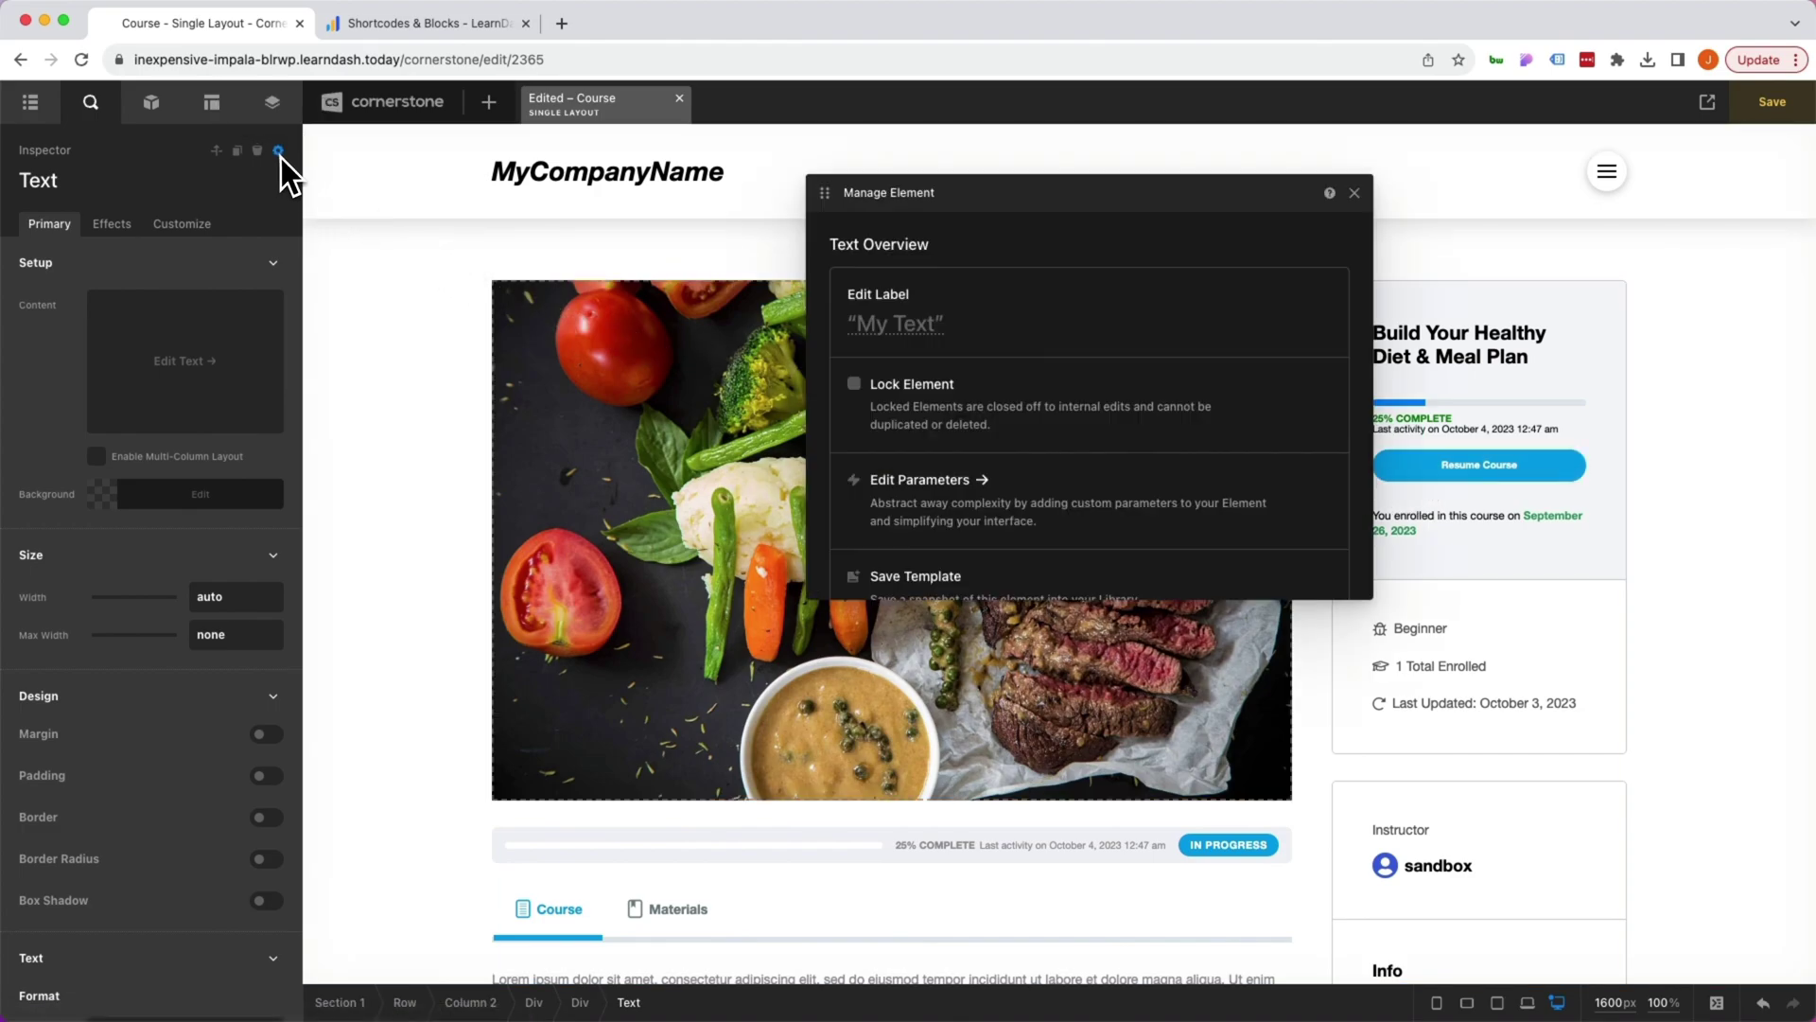
pyautogui.click(874, 485)
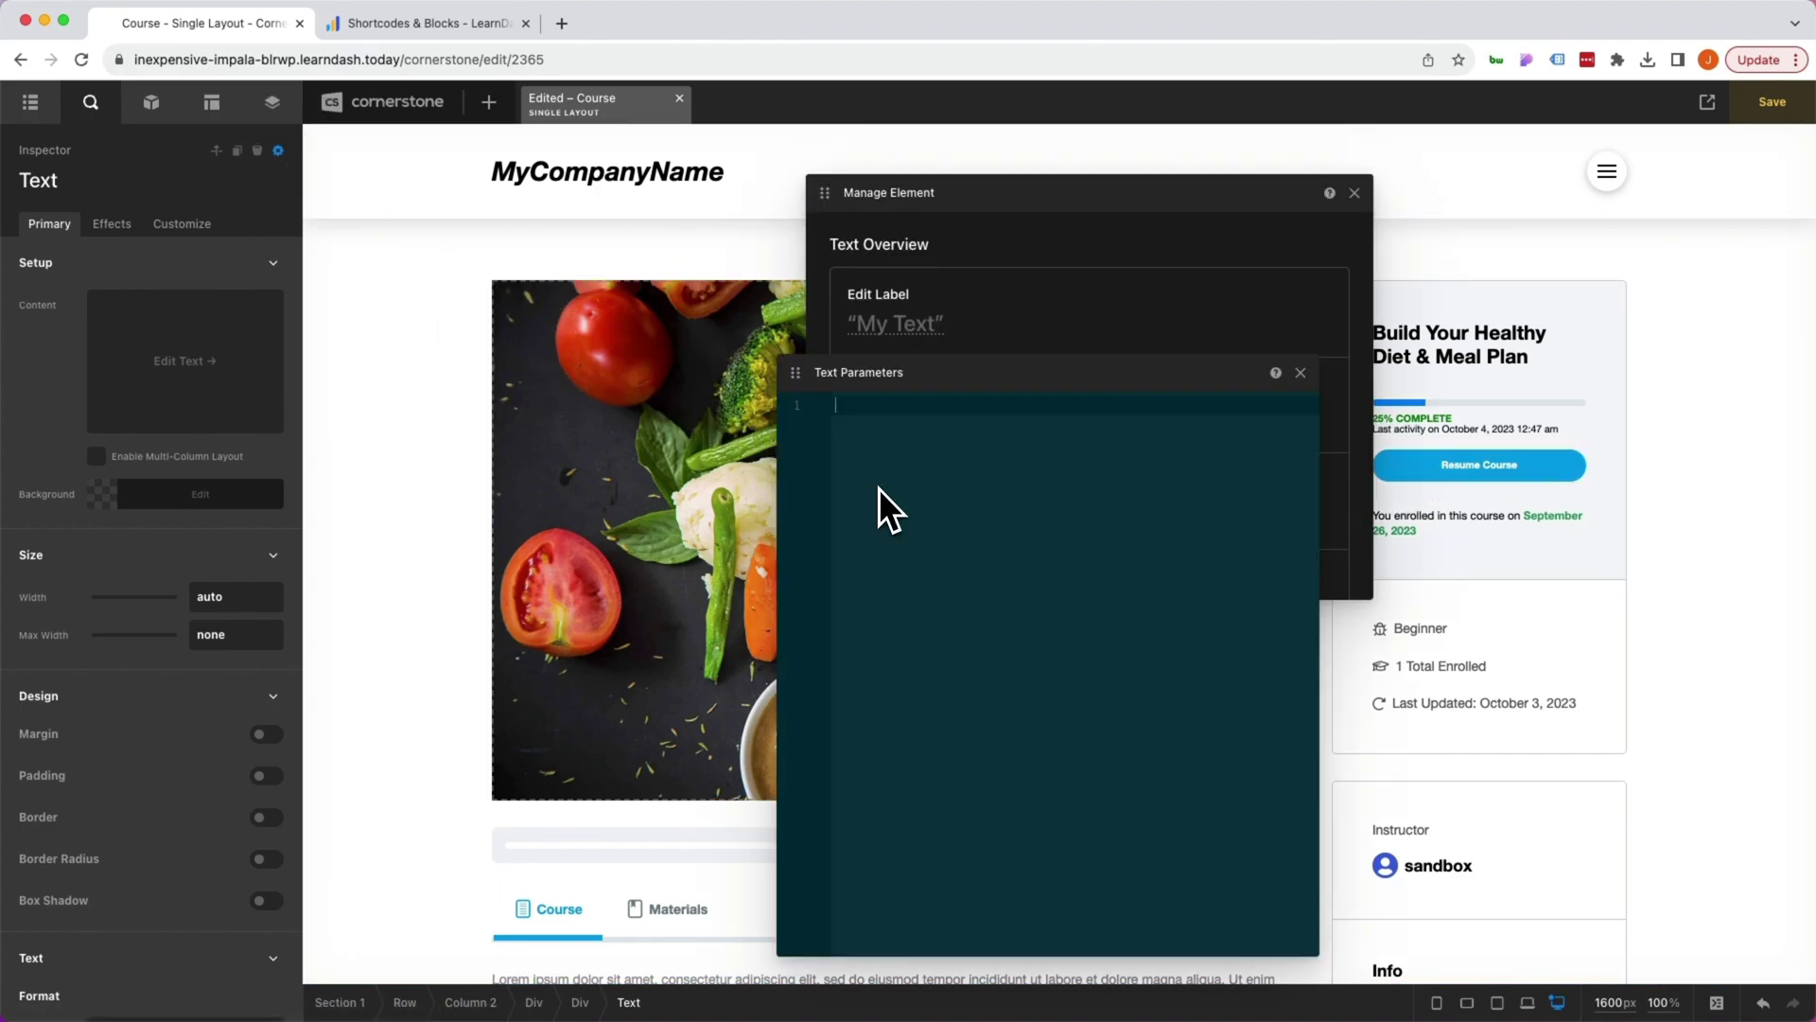
pyautogui.click(1354, 193)
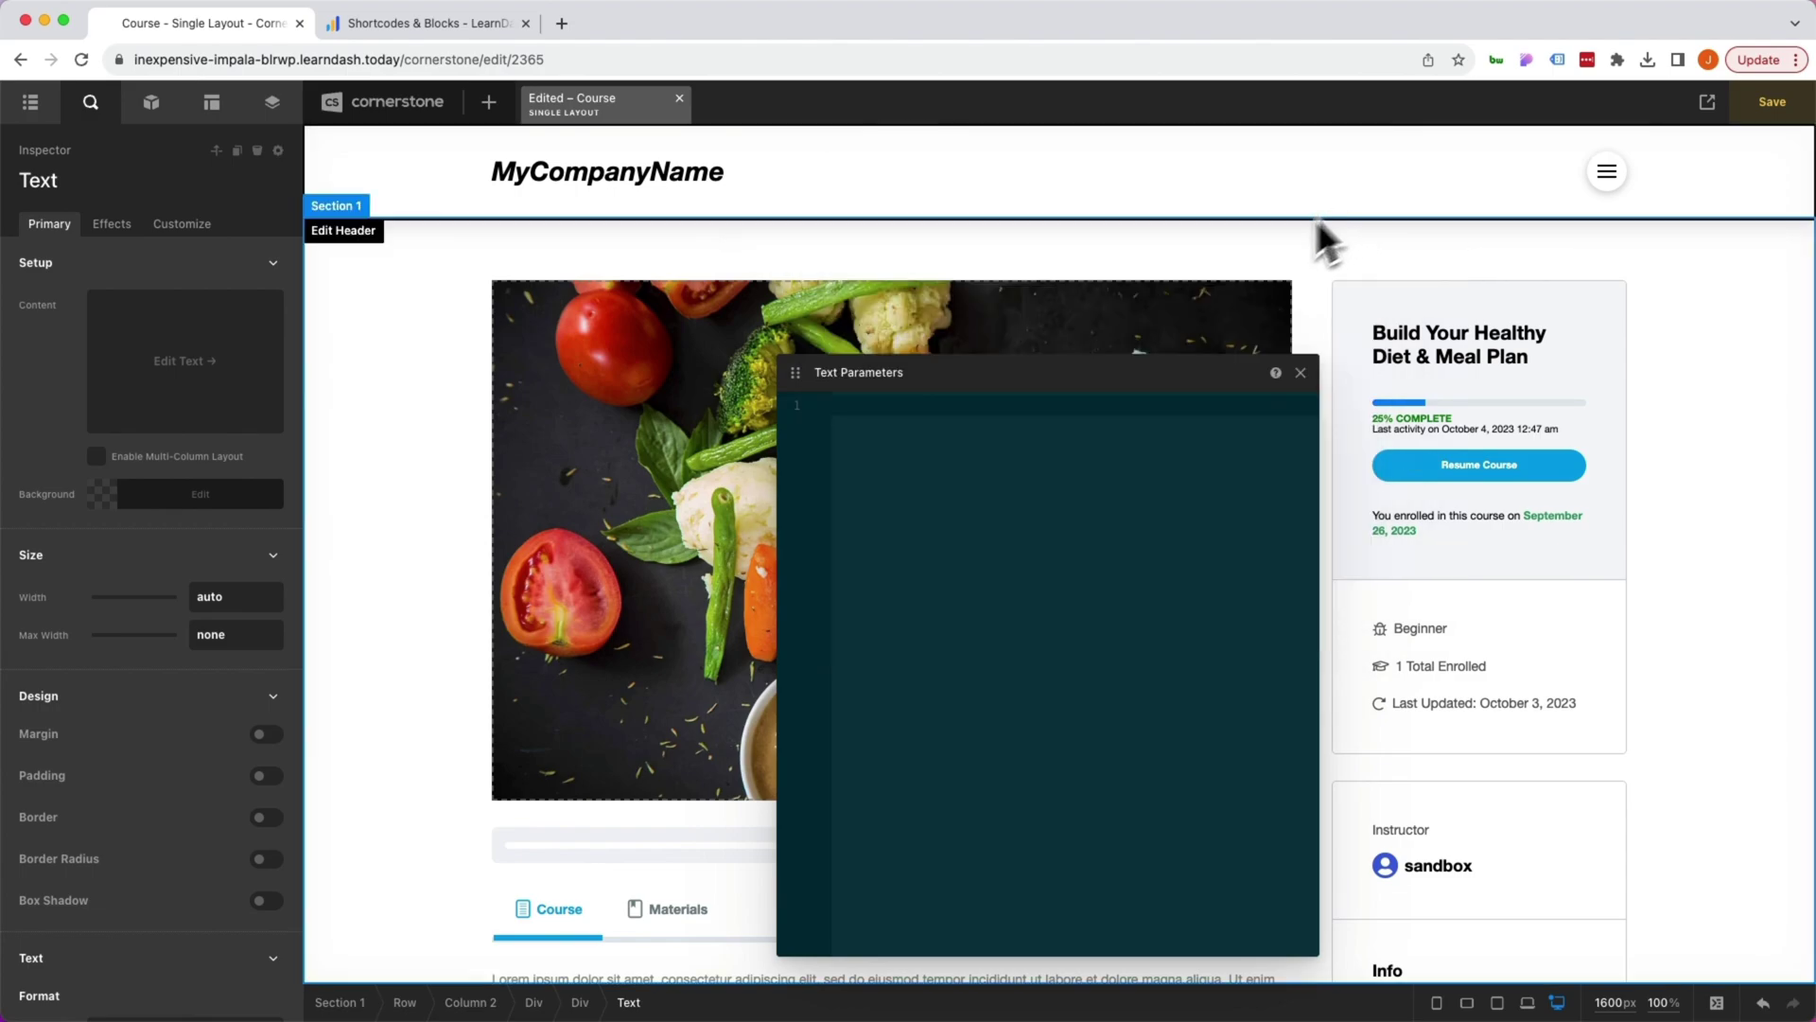
pyautogui.moveTo(1183, 386); pyautogui.dragTo(1170, 287)
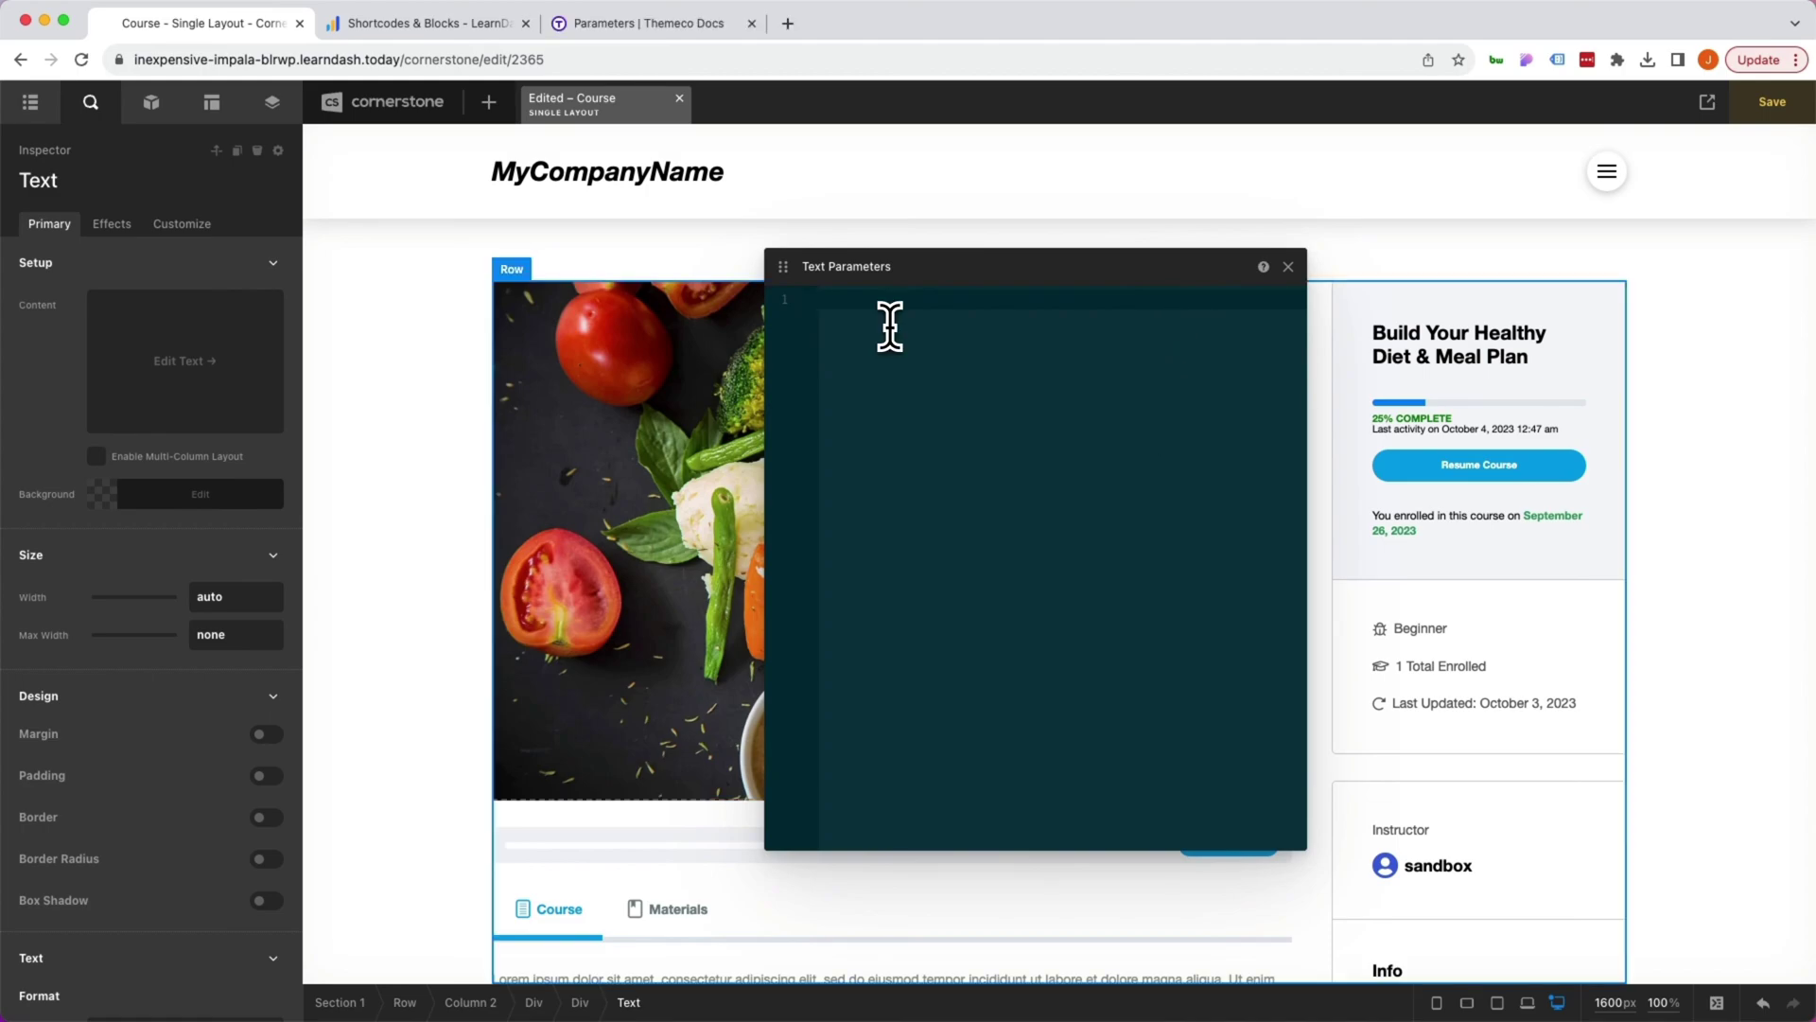
pyautogui.write('{')
pyautogui.press('Return')
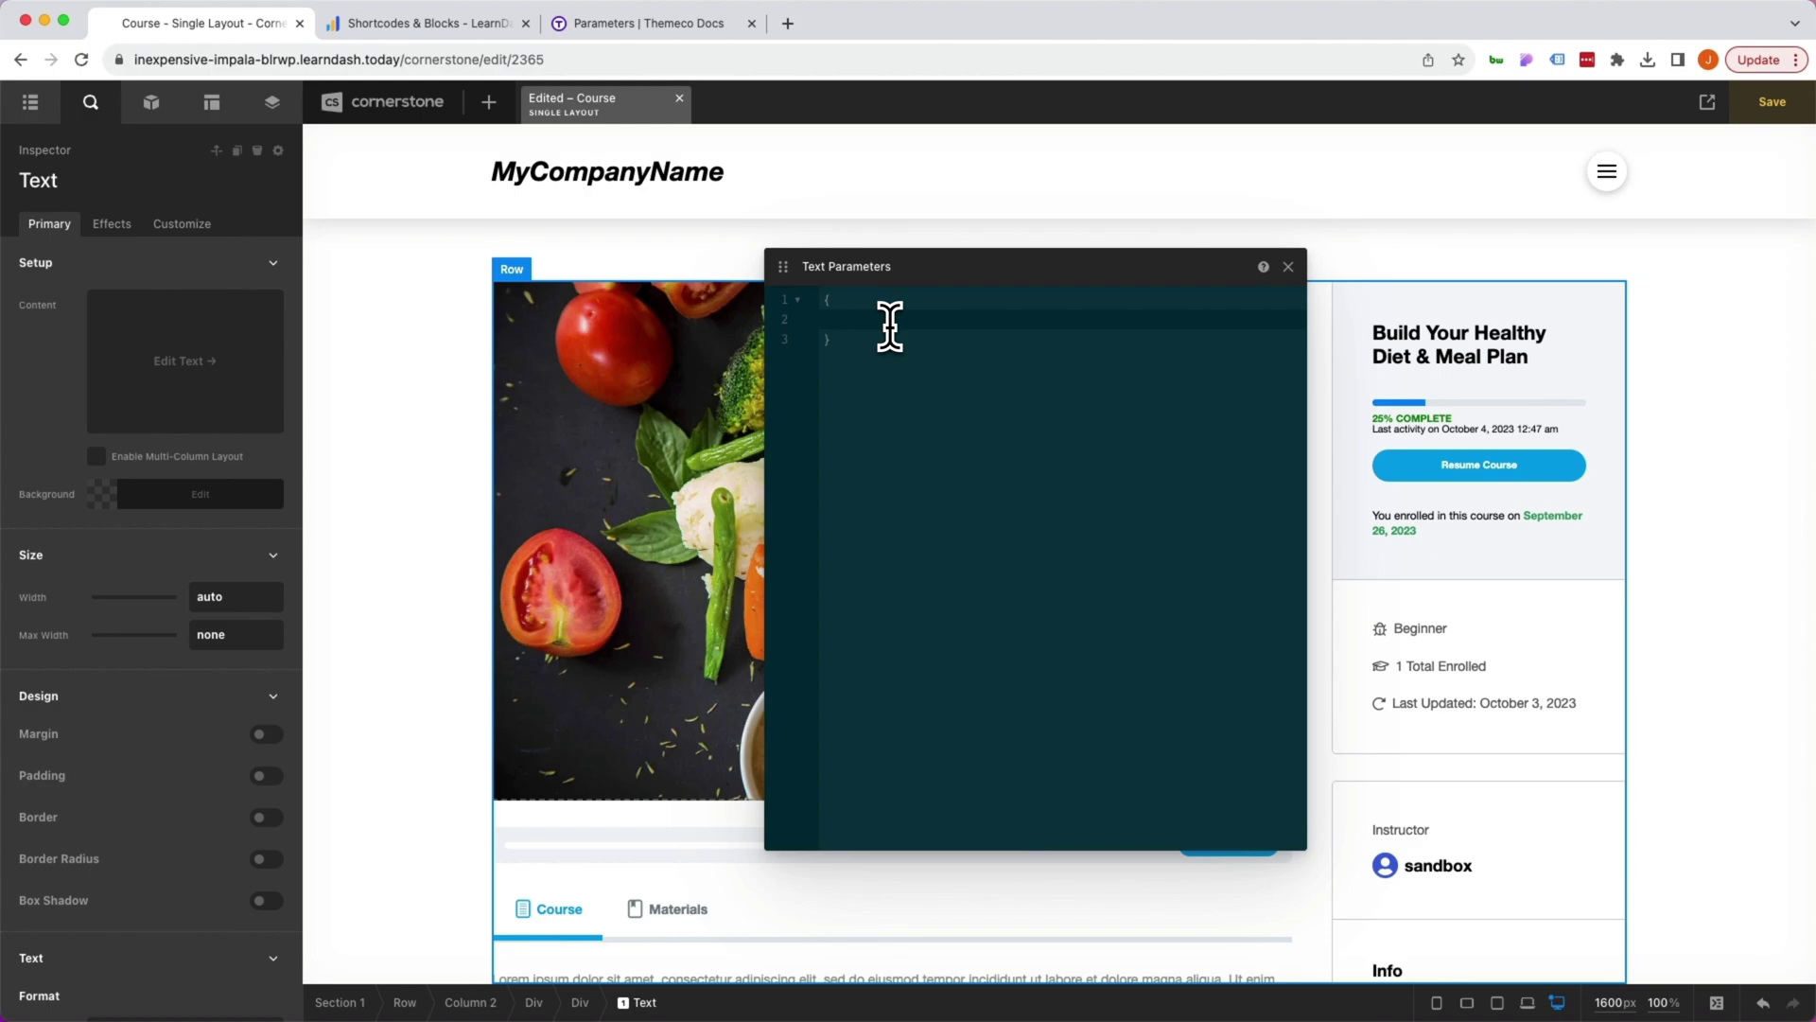
# - Copy the "textColor" color-pair sample from the Themeco Parameters documentation and paste it inside the braces of the Text element's parameters
pyautogui.click(659, 29)
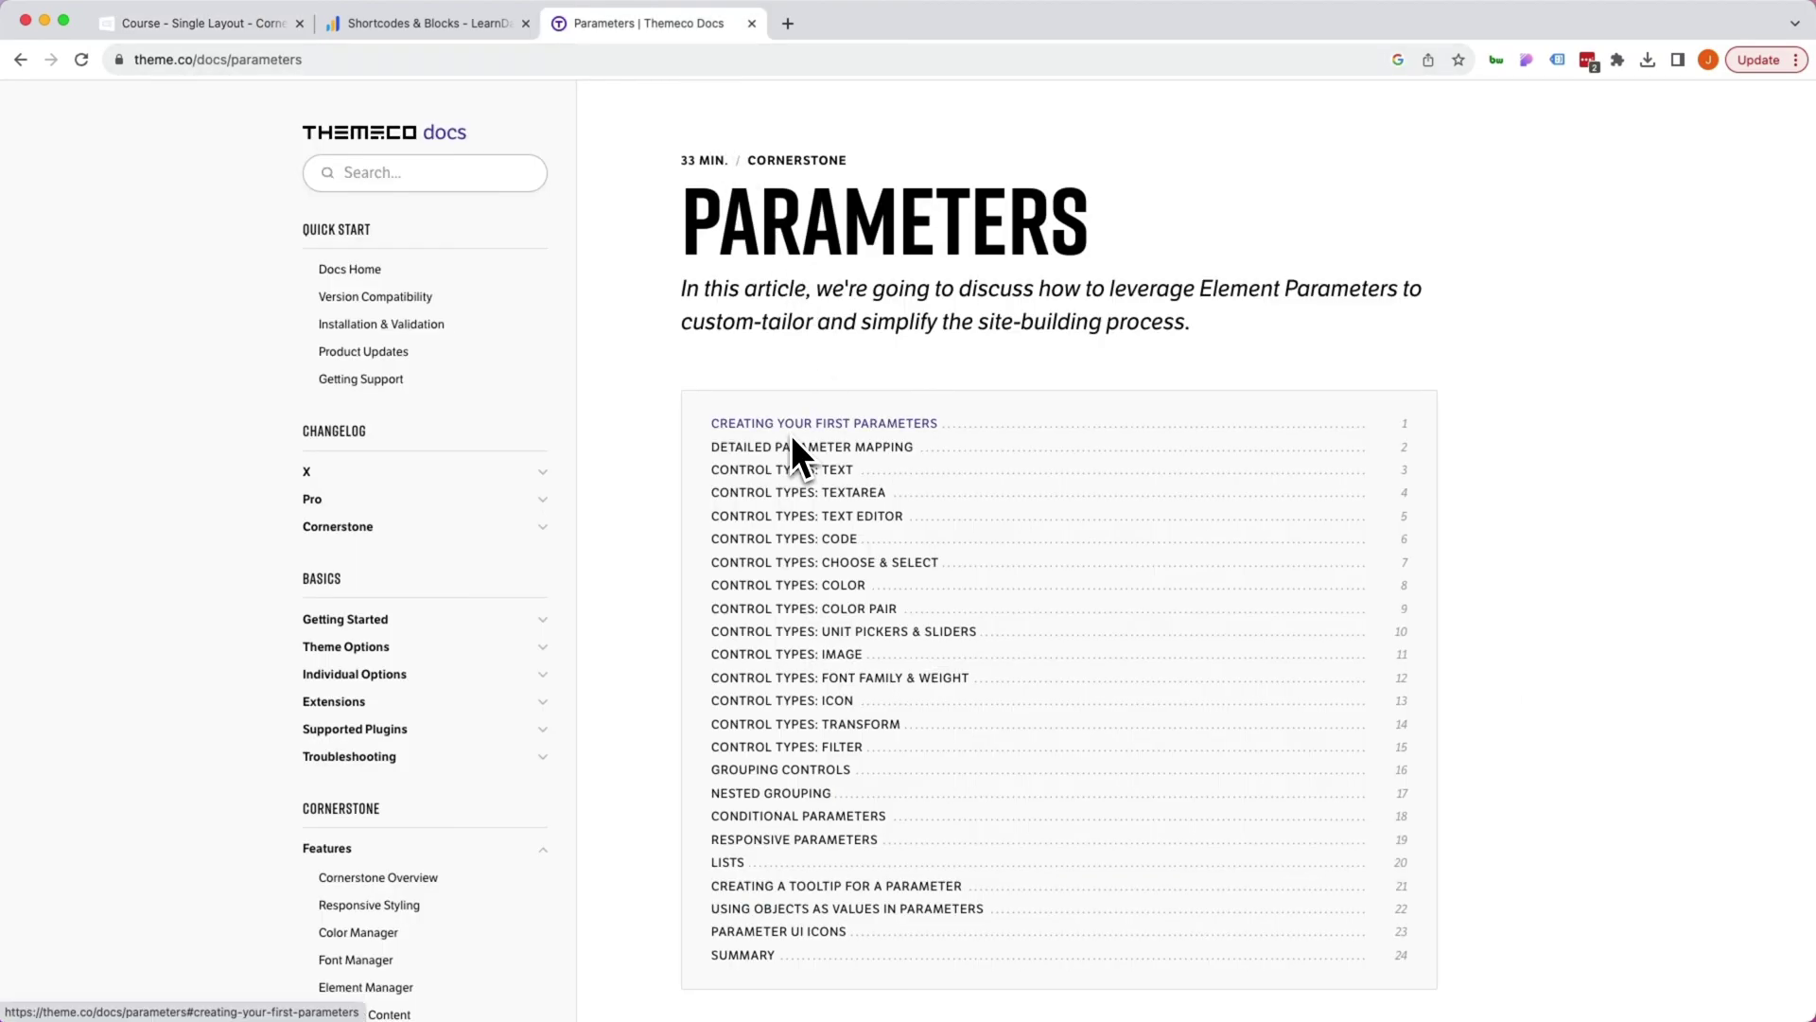
pyautogui.scroll(-3, 791, 434)
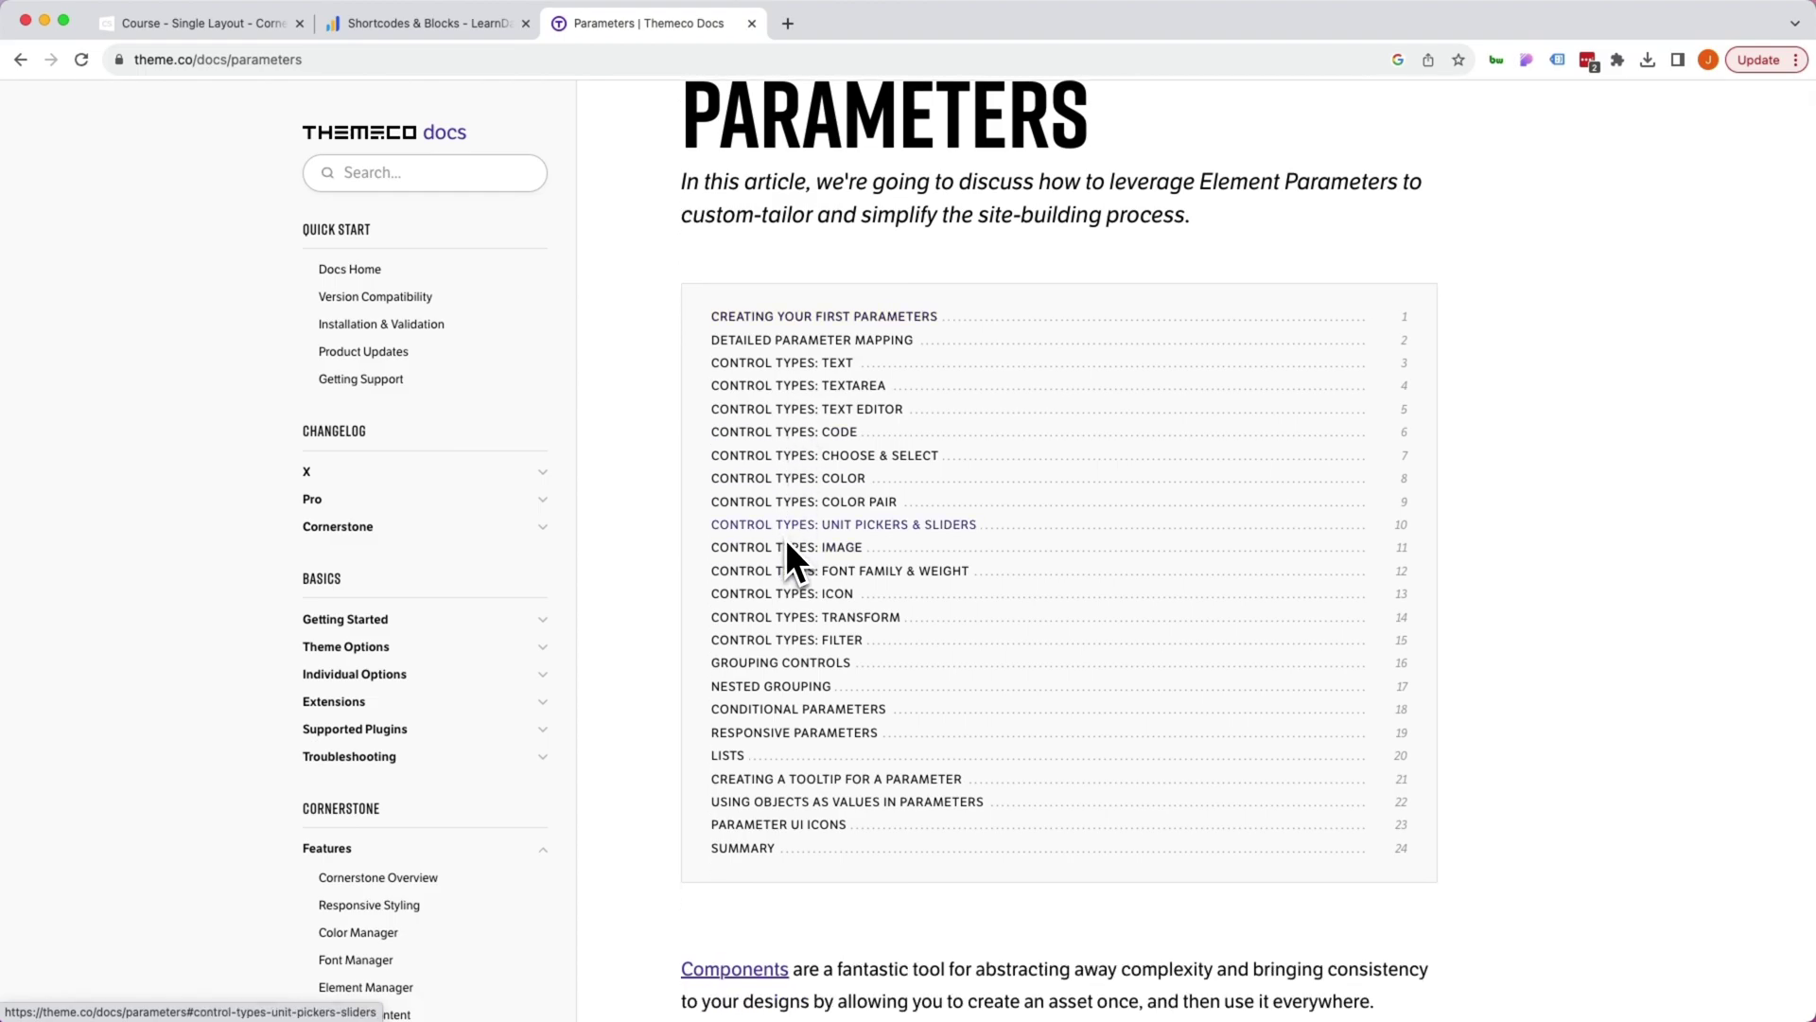
pyautogui.click(795, 502)
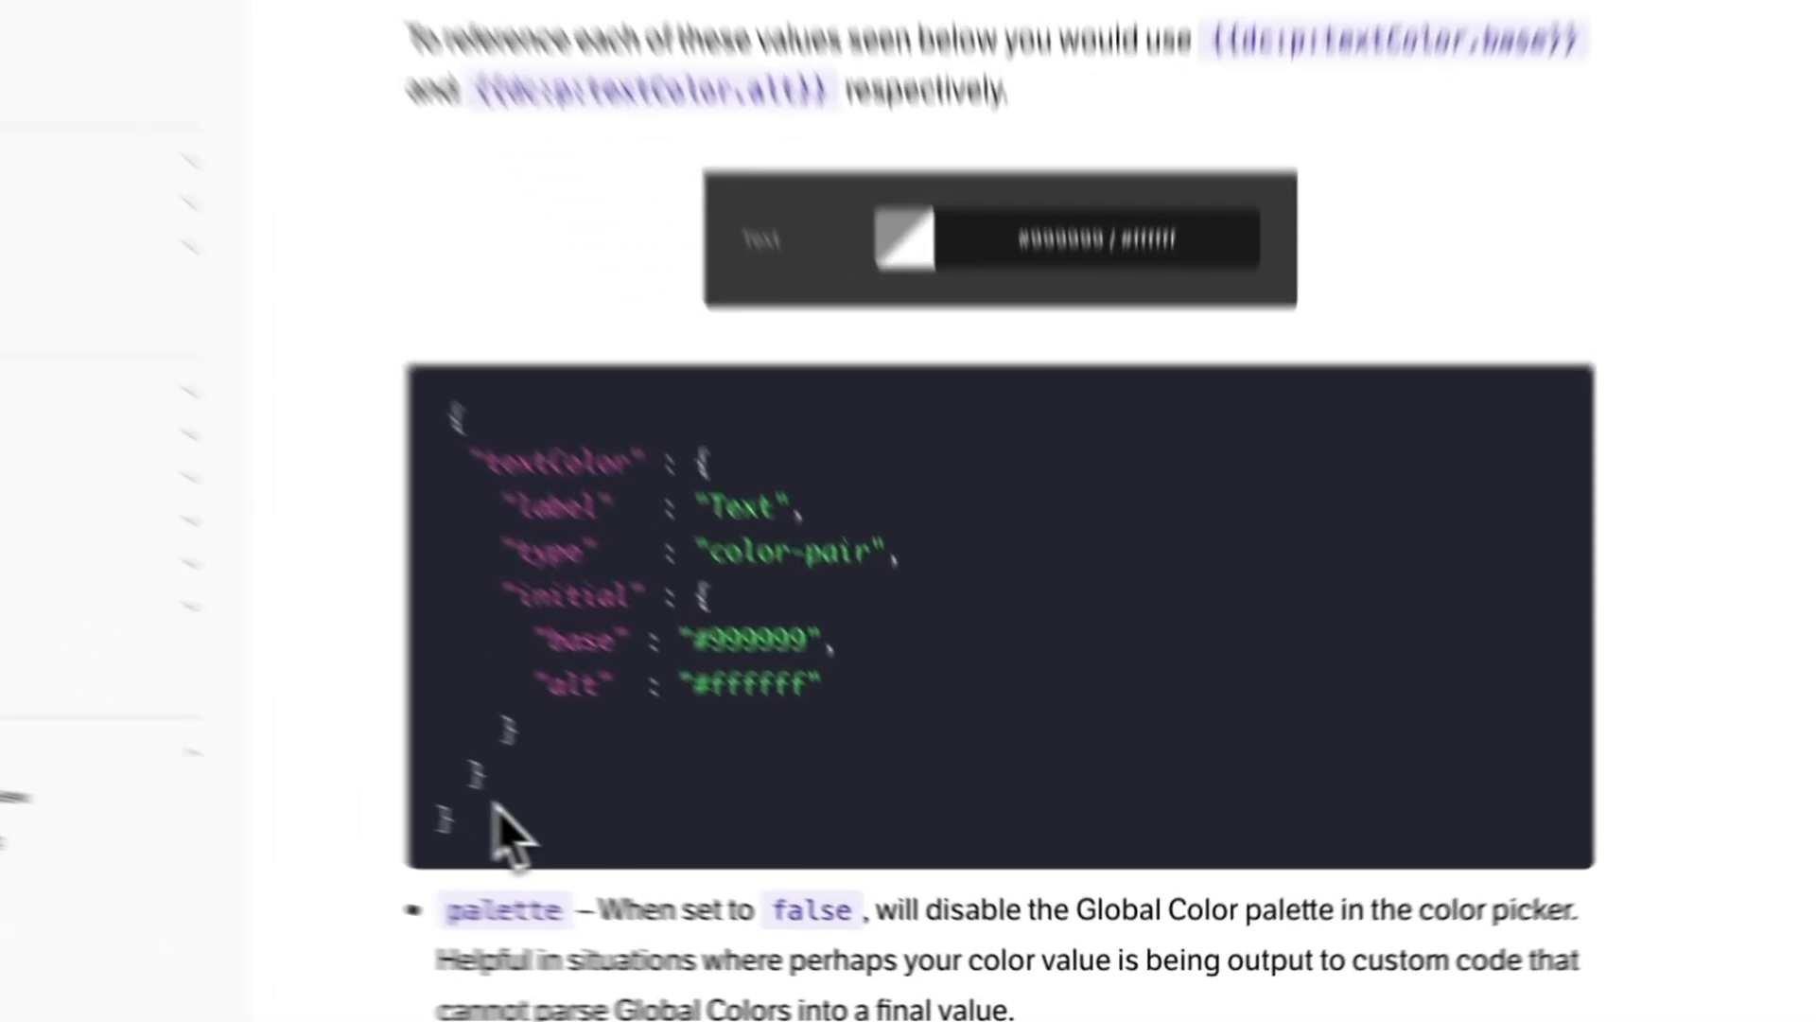
pyautogui.moveTo(738, 864); pyautogui.dragTo(663, 693)
pyautogui.moveTo(194, 407); pyautogui.dragTo(282, 261)
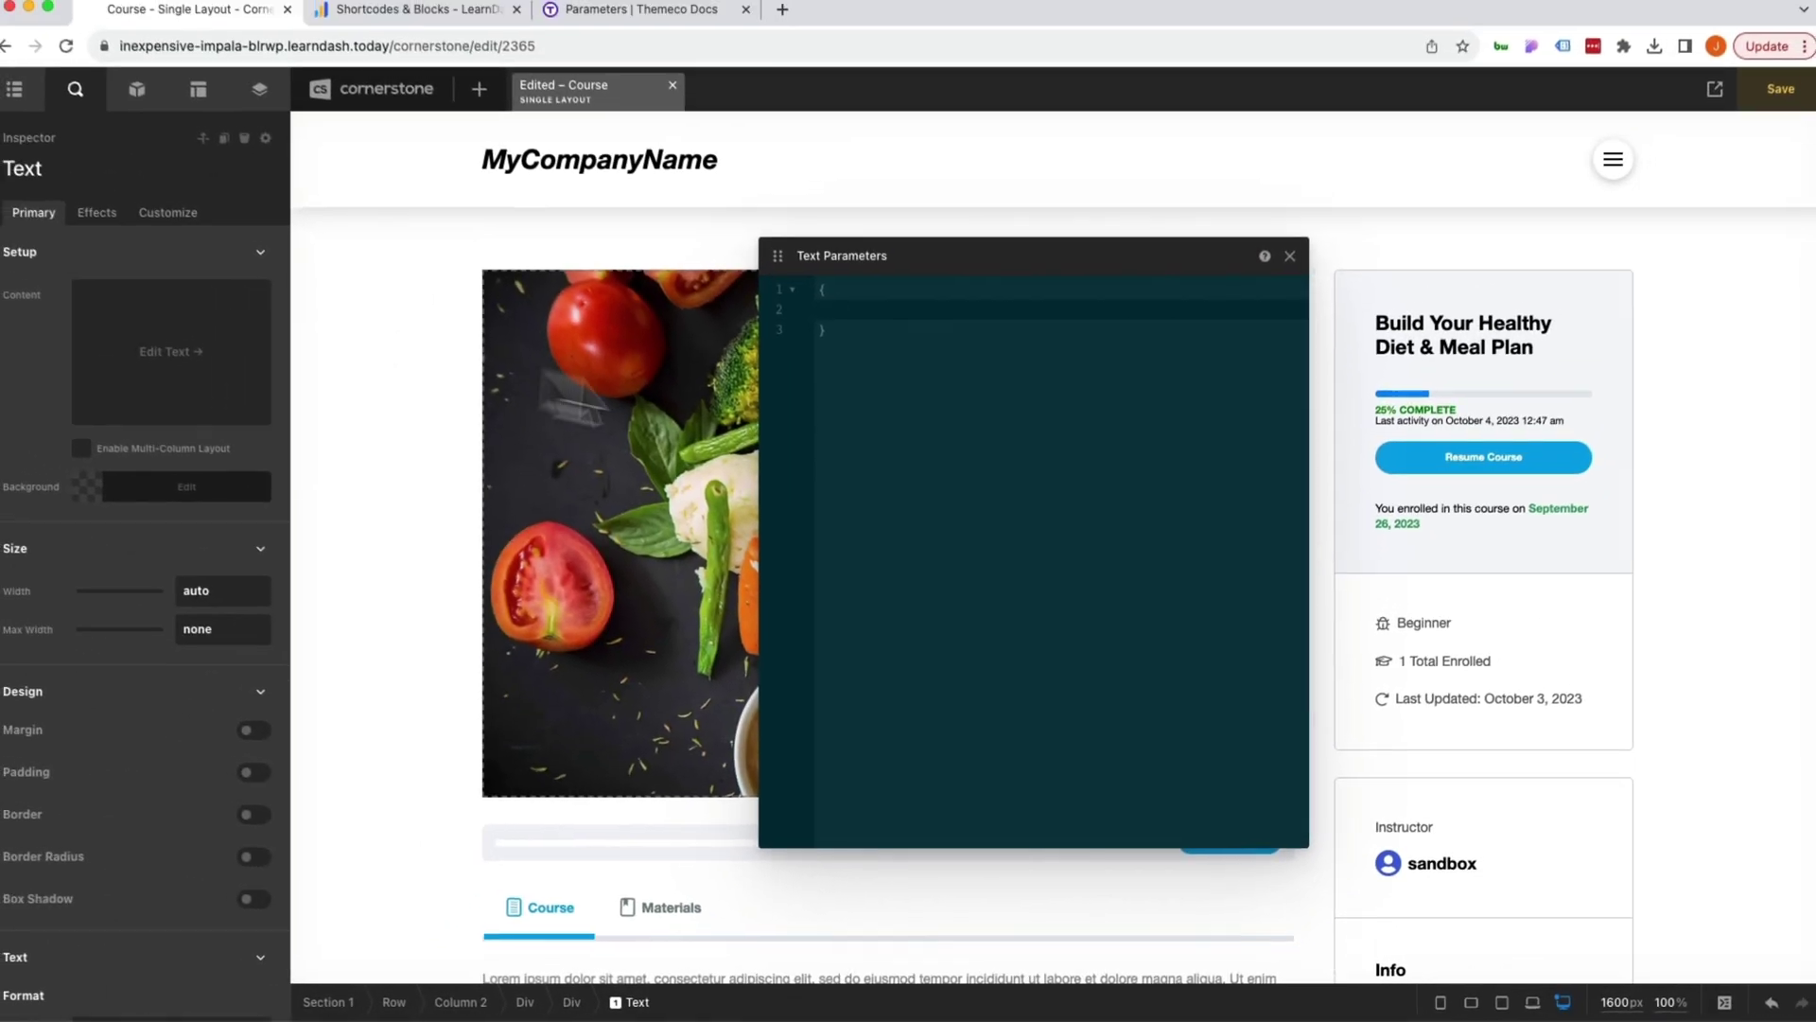
pyautogui.write('"textColor" : {     "label"   : "Text",     "type"    : "color-pair",     "initial" : {       "base" : "#999999",       "alt"  : "#ffffff"     }   }')
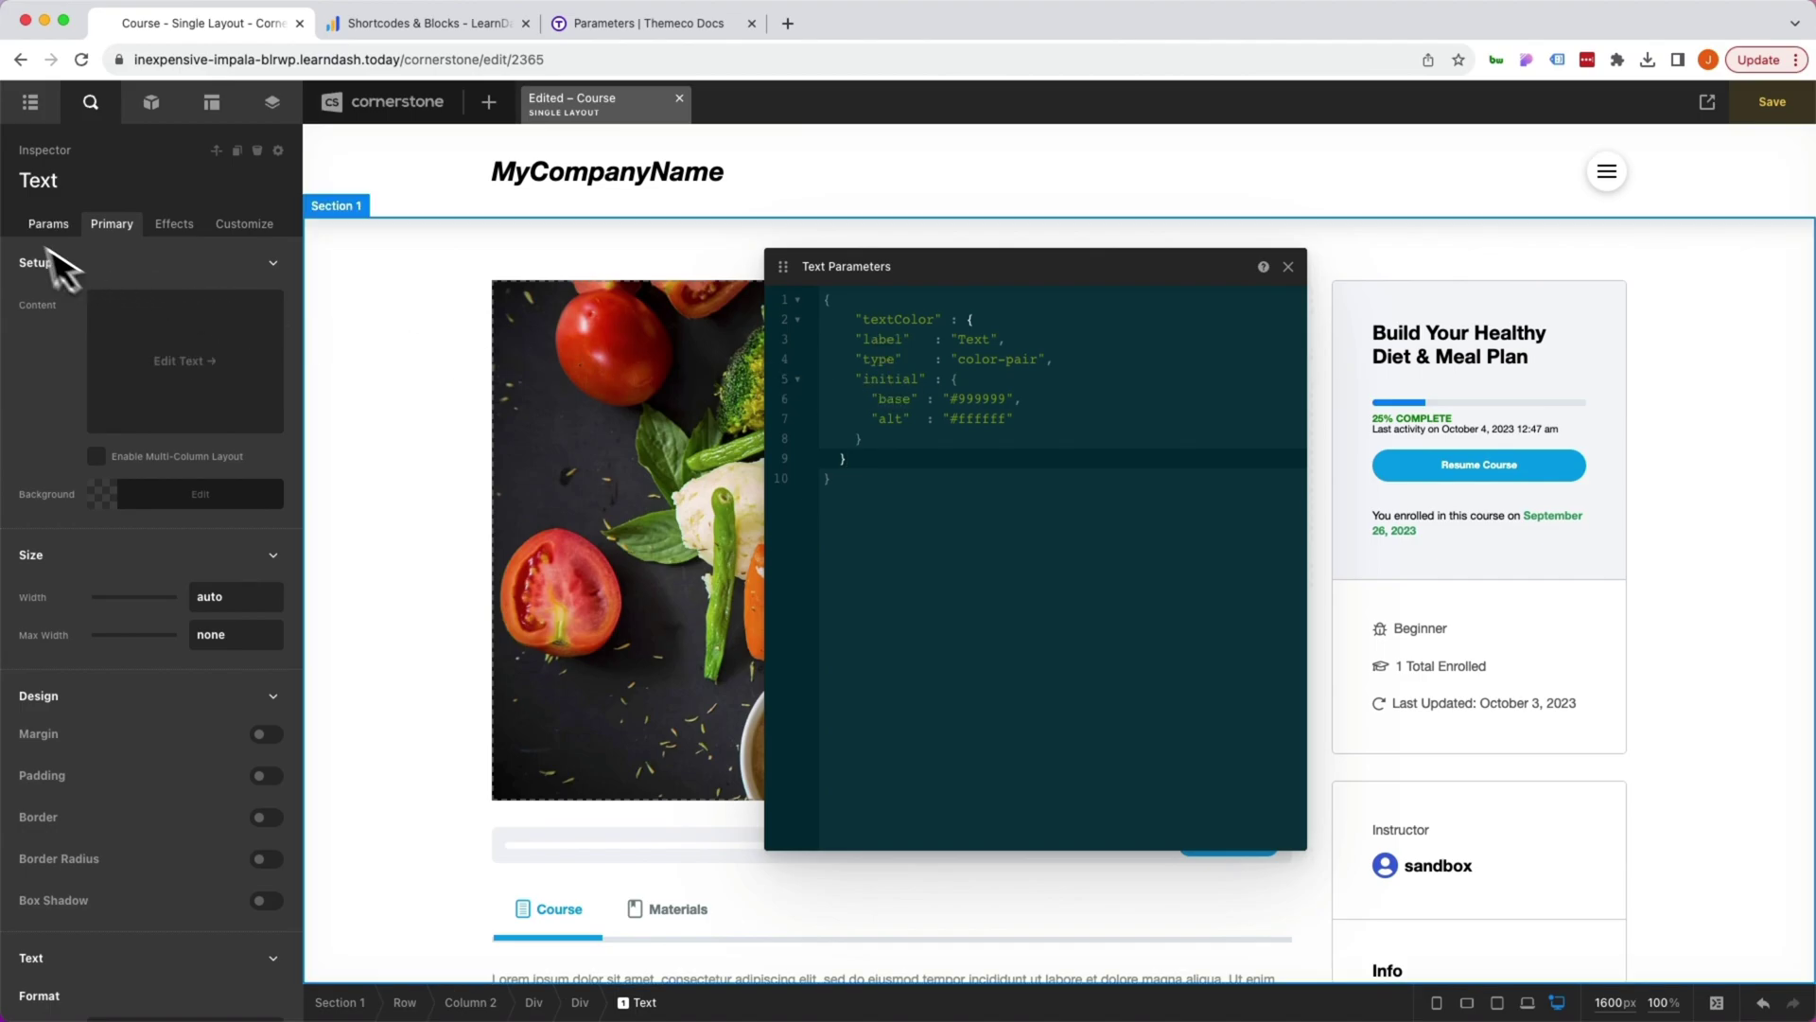
# - Examine the Text element's custom colour parameter and its base and interaction colour picker
pyautogui.click(43, 225)
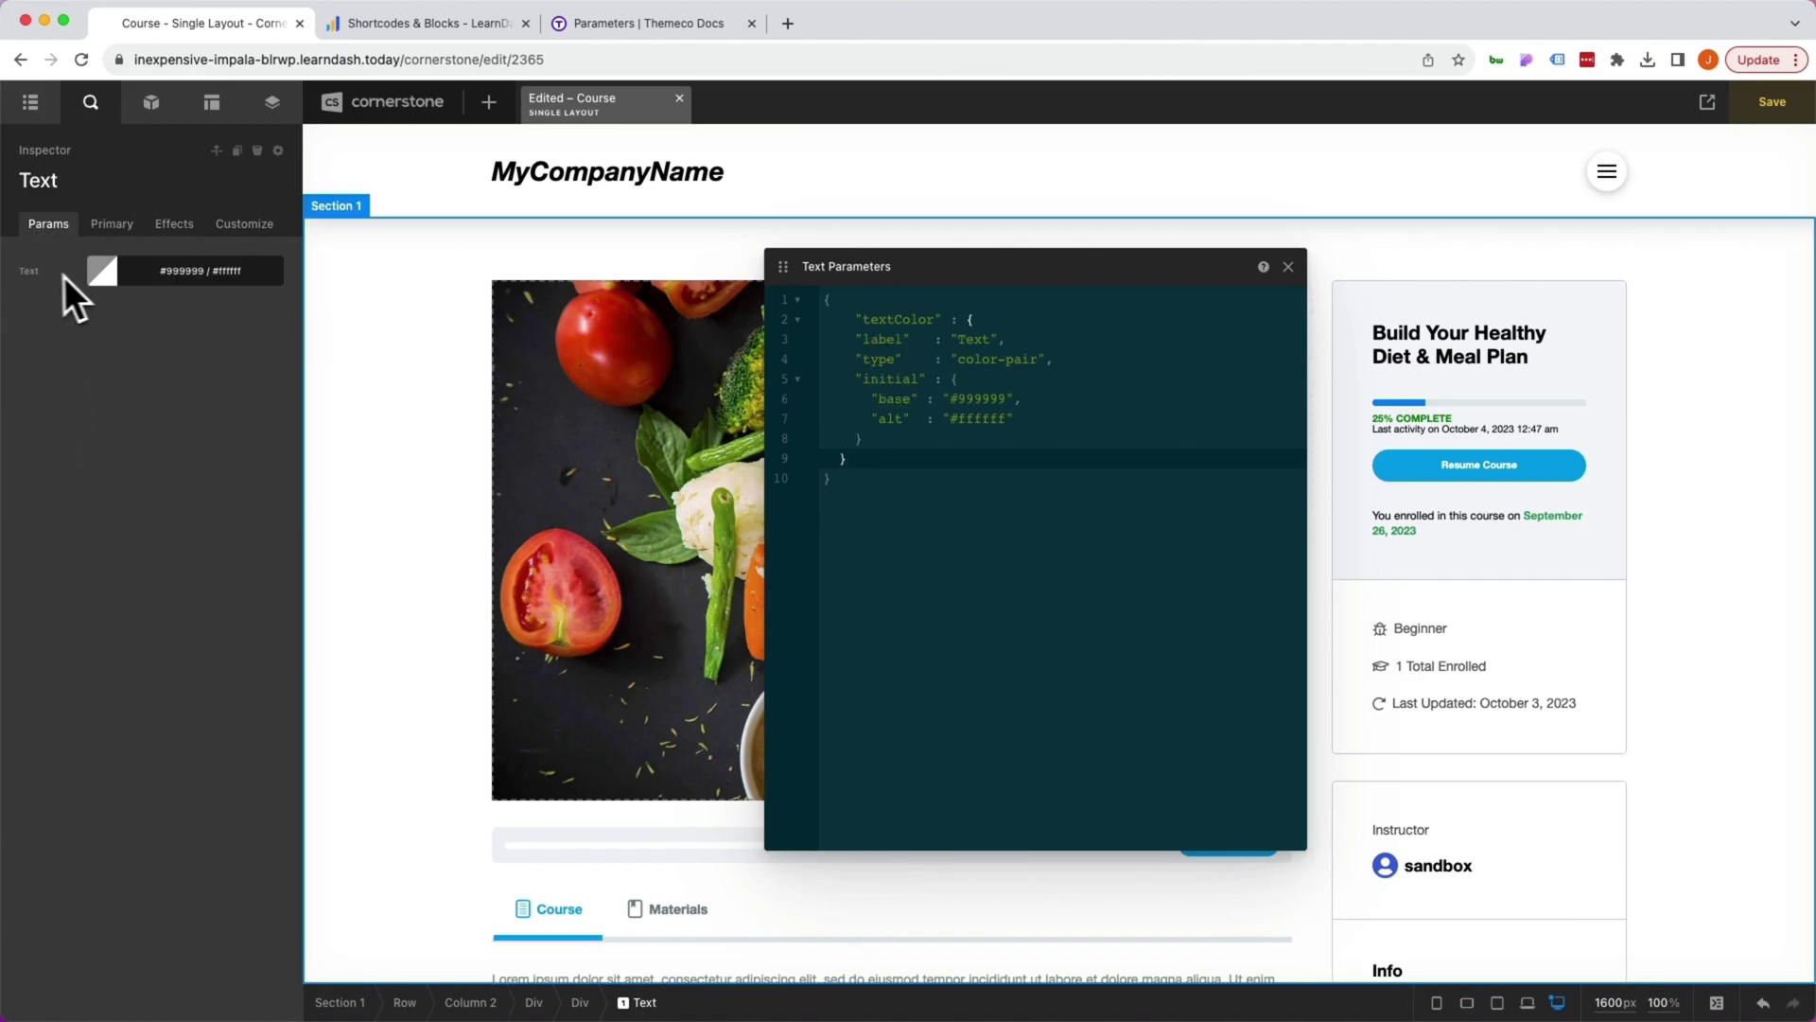
pyautogui.click(114, 272)
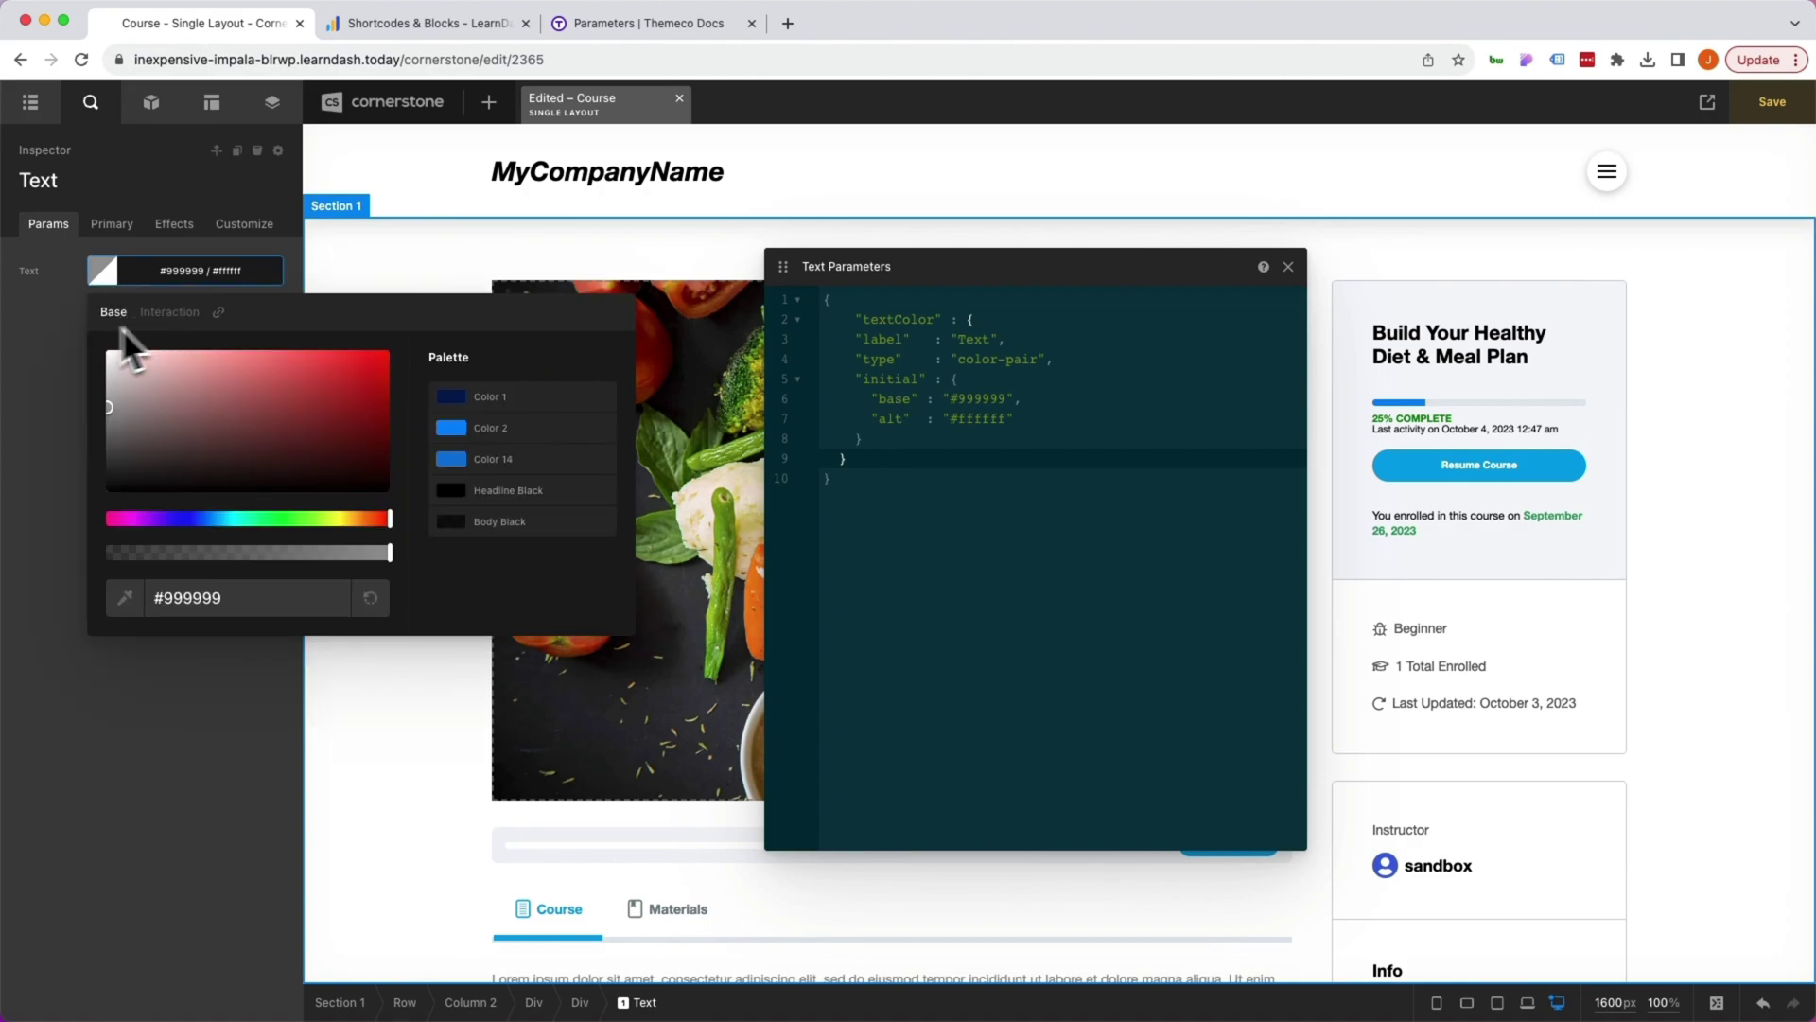
pyautogui.click(69, 338)
pyautogui.click(146, 282)
pyautogui.click(894, 648)
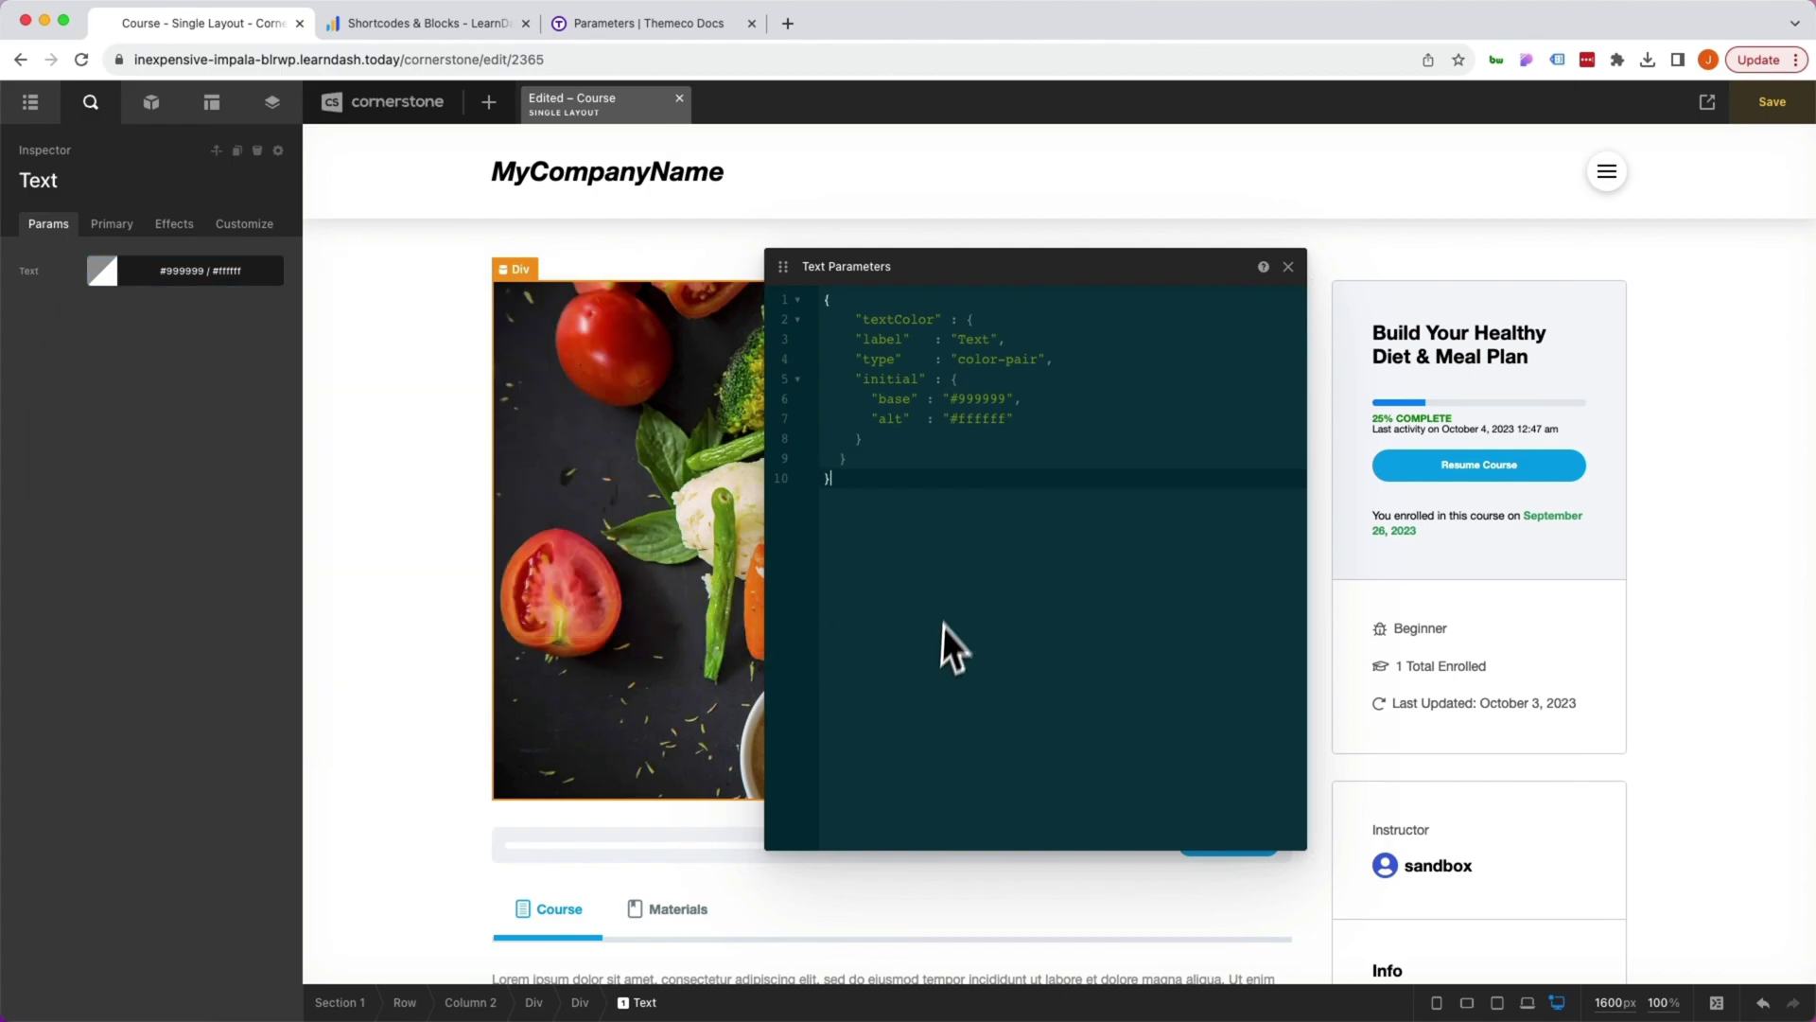
# - Set the textColor parameter's initial base colour to "blue" and its alt colour to "red"
pyautogui.doubleClick(970, 418)
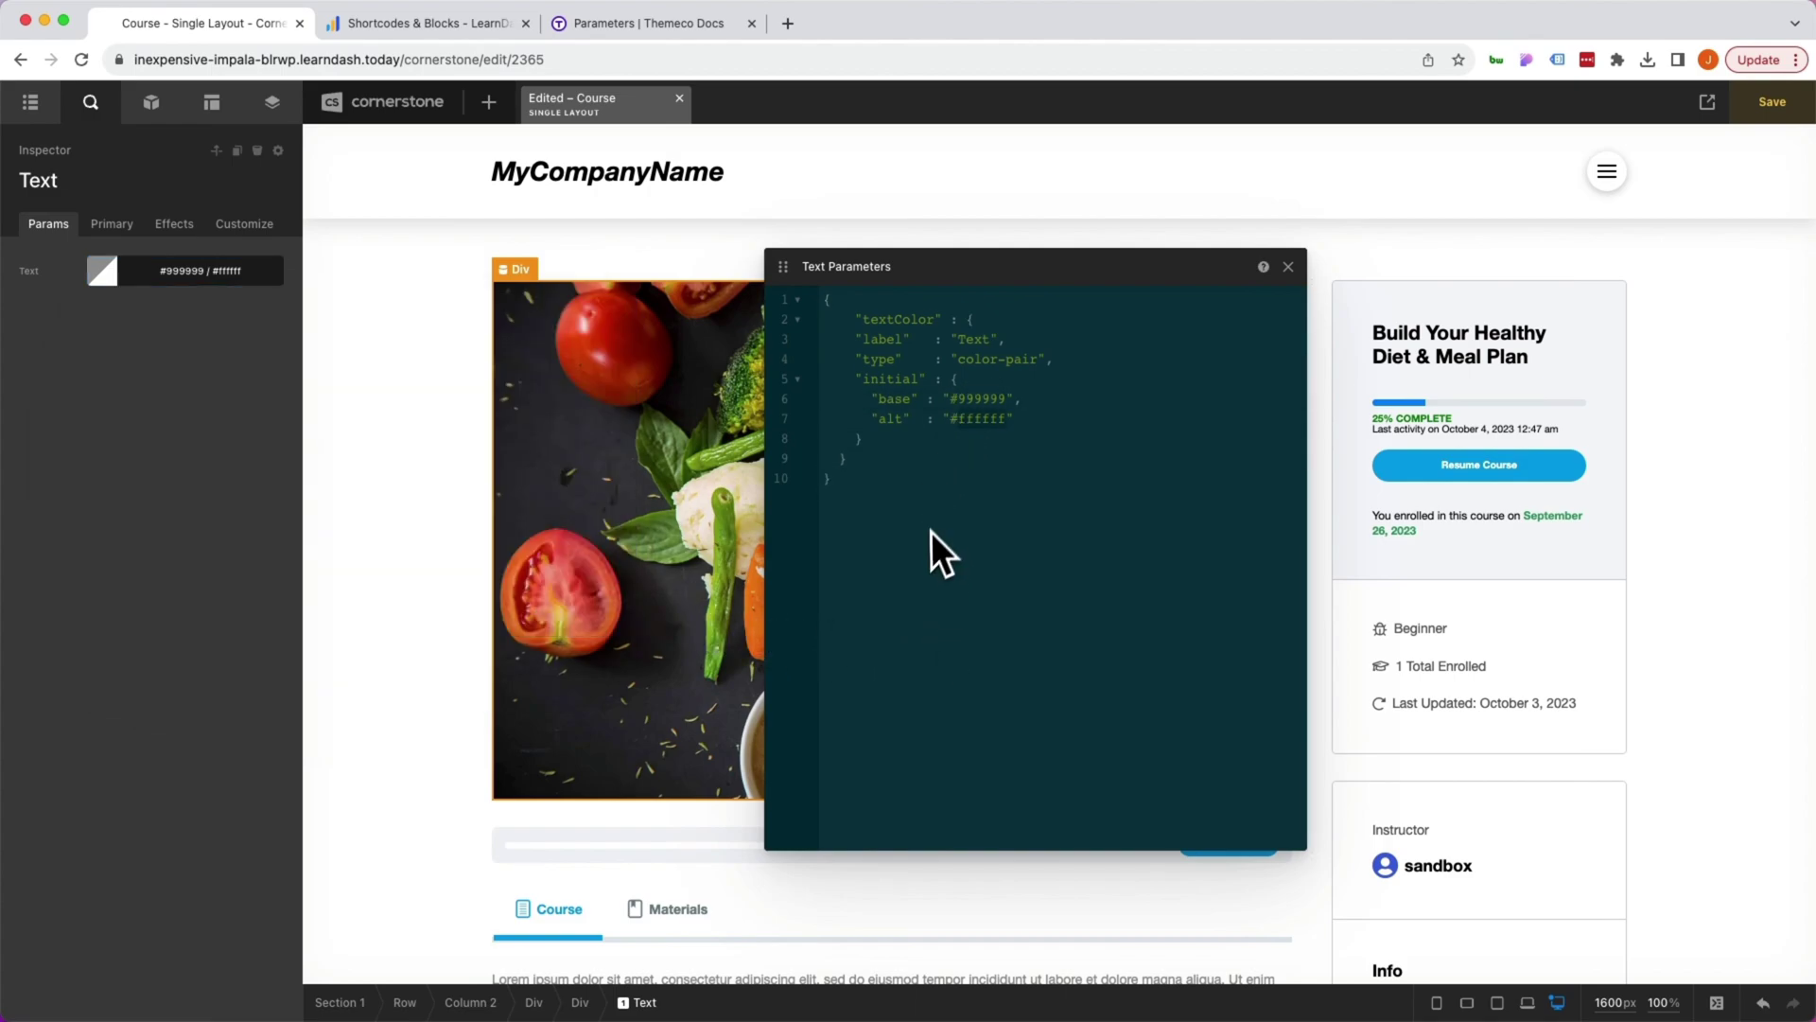
pyautogui.doubleClick(983, 398)
pyautogui.press('BackSpace')
pyautogui.press('BackSpace')
pyautogui.write('blue')
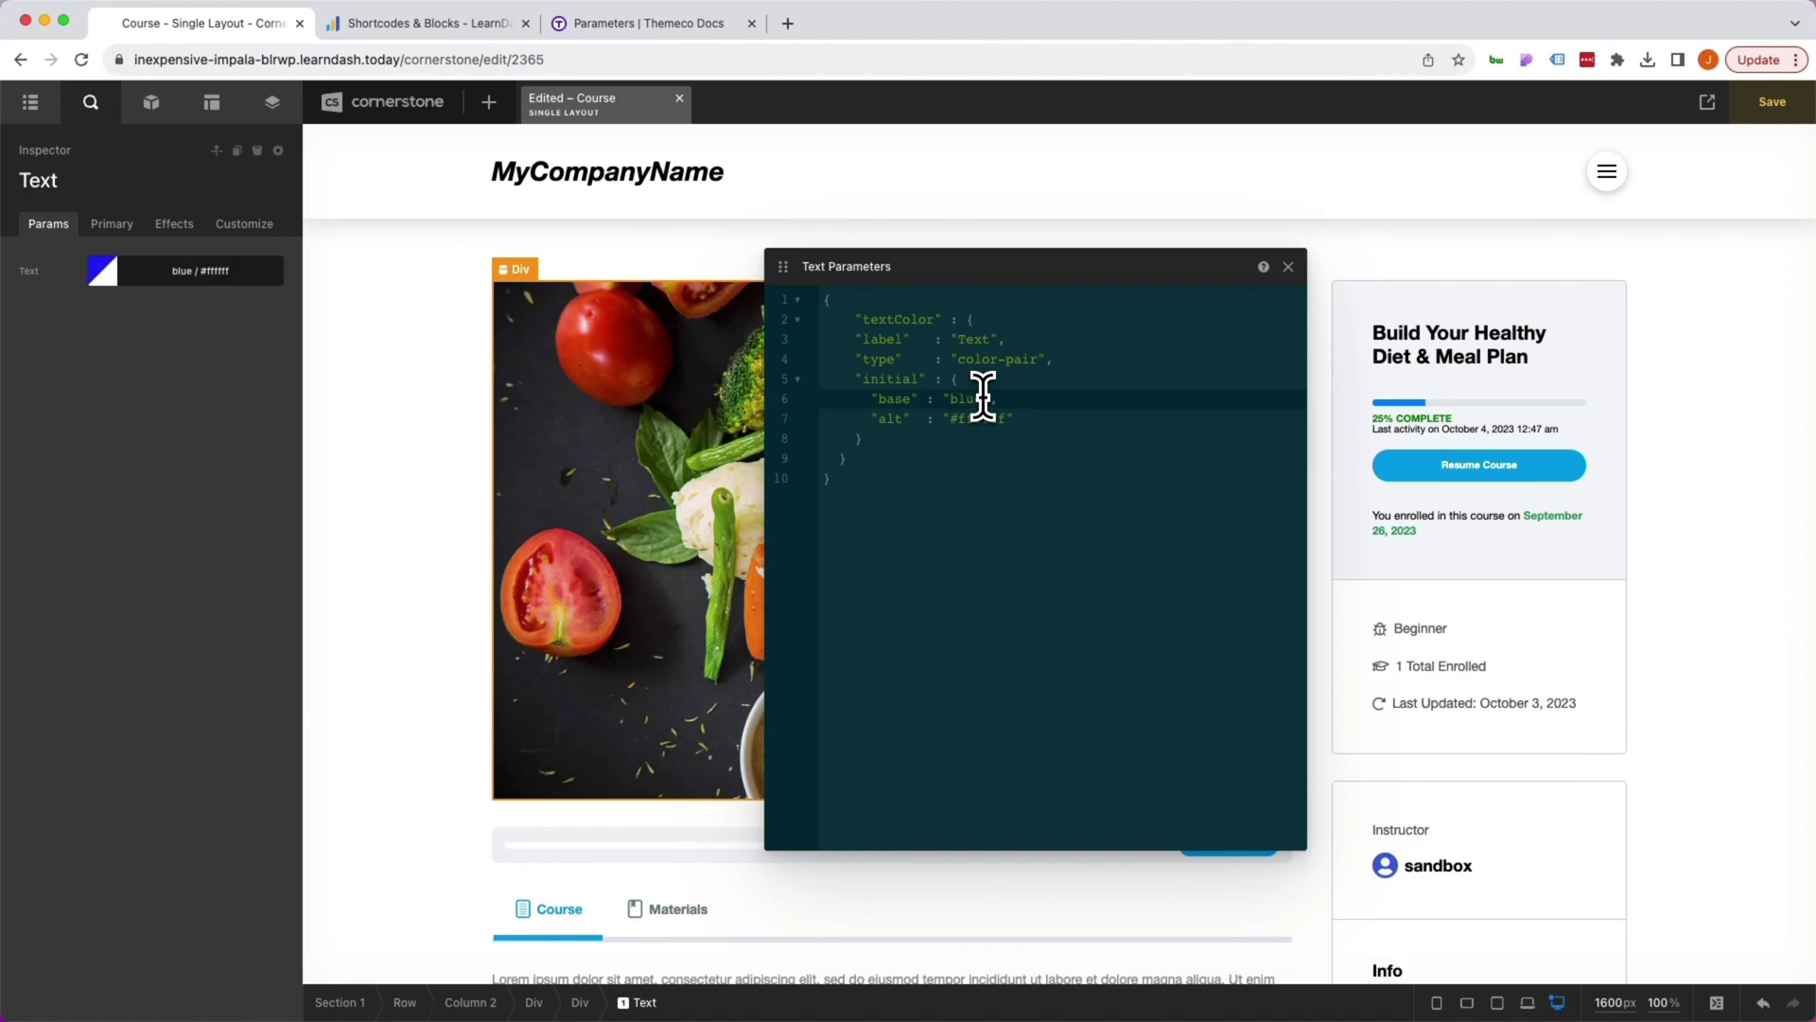
pyautogui.click(978, 418)
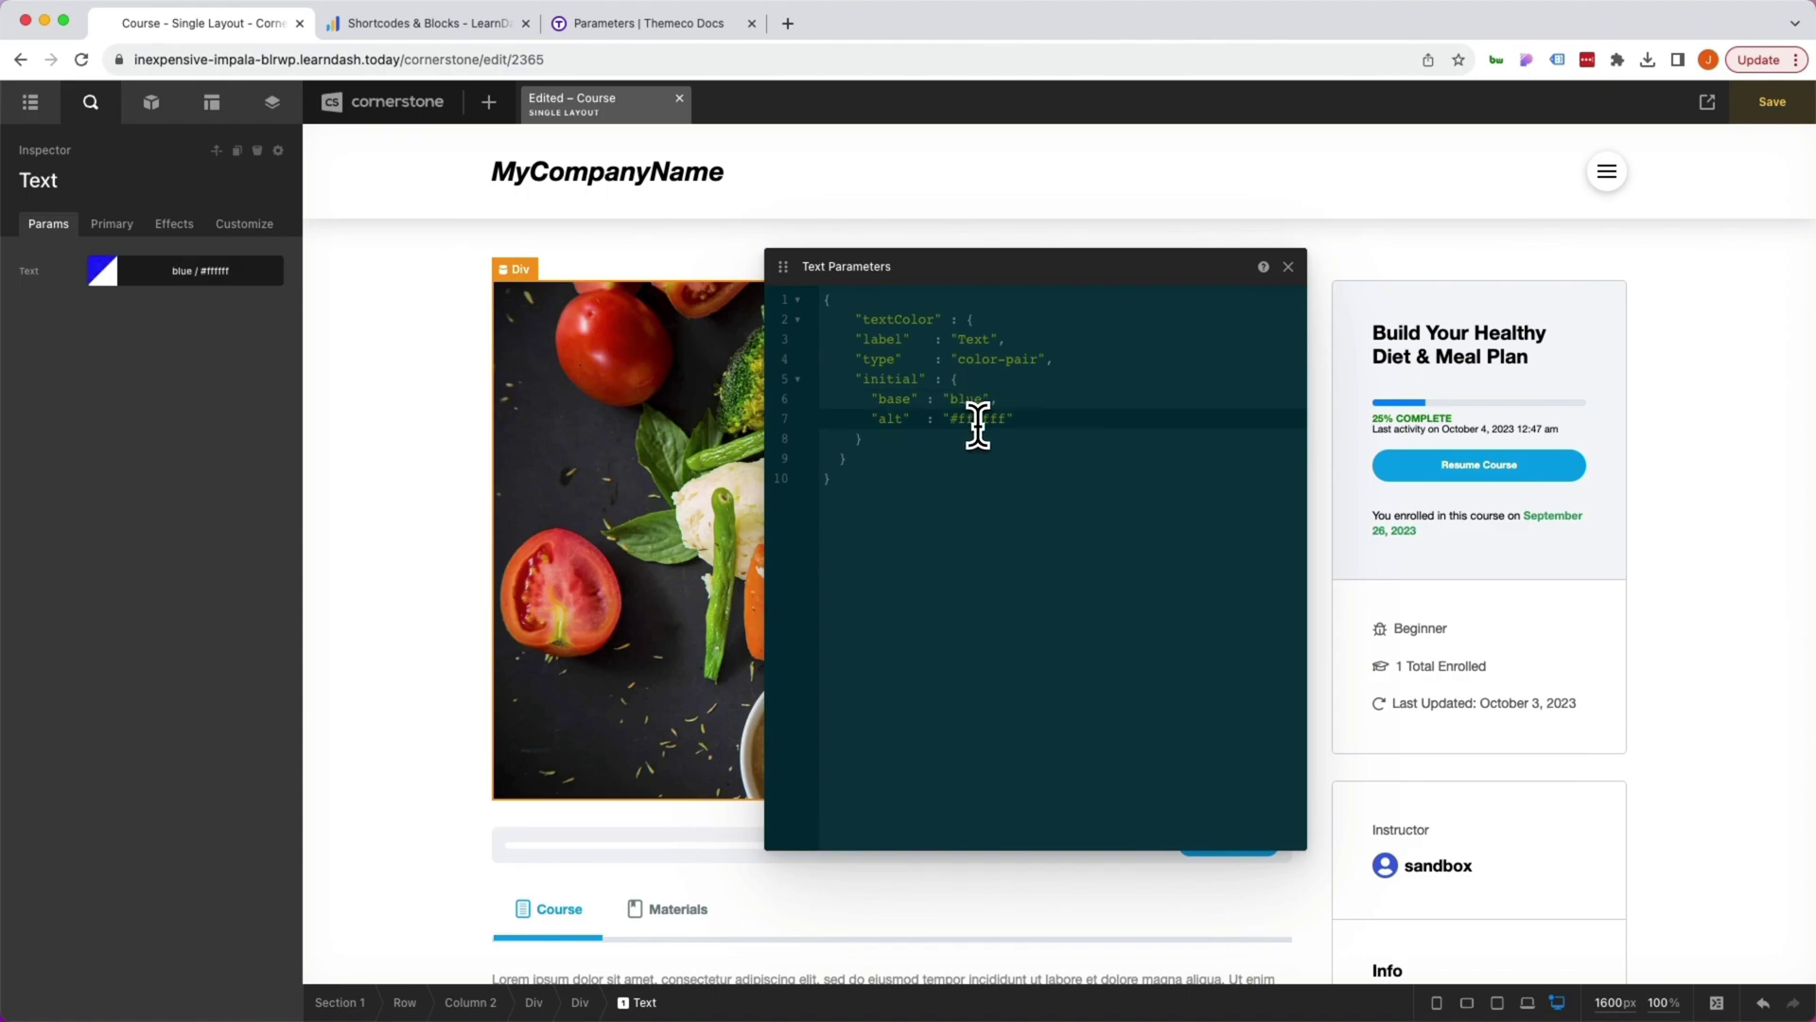
pyautogui.doubleClick(974, 422)
pyautogui.press('BackSpace')
pyautogui.press('BackSpace')
pyautogui.write('red')
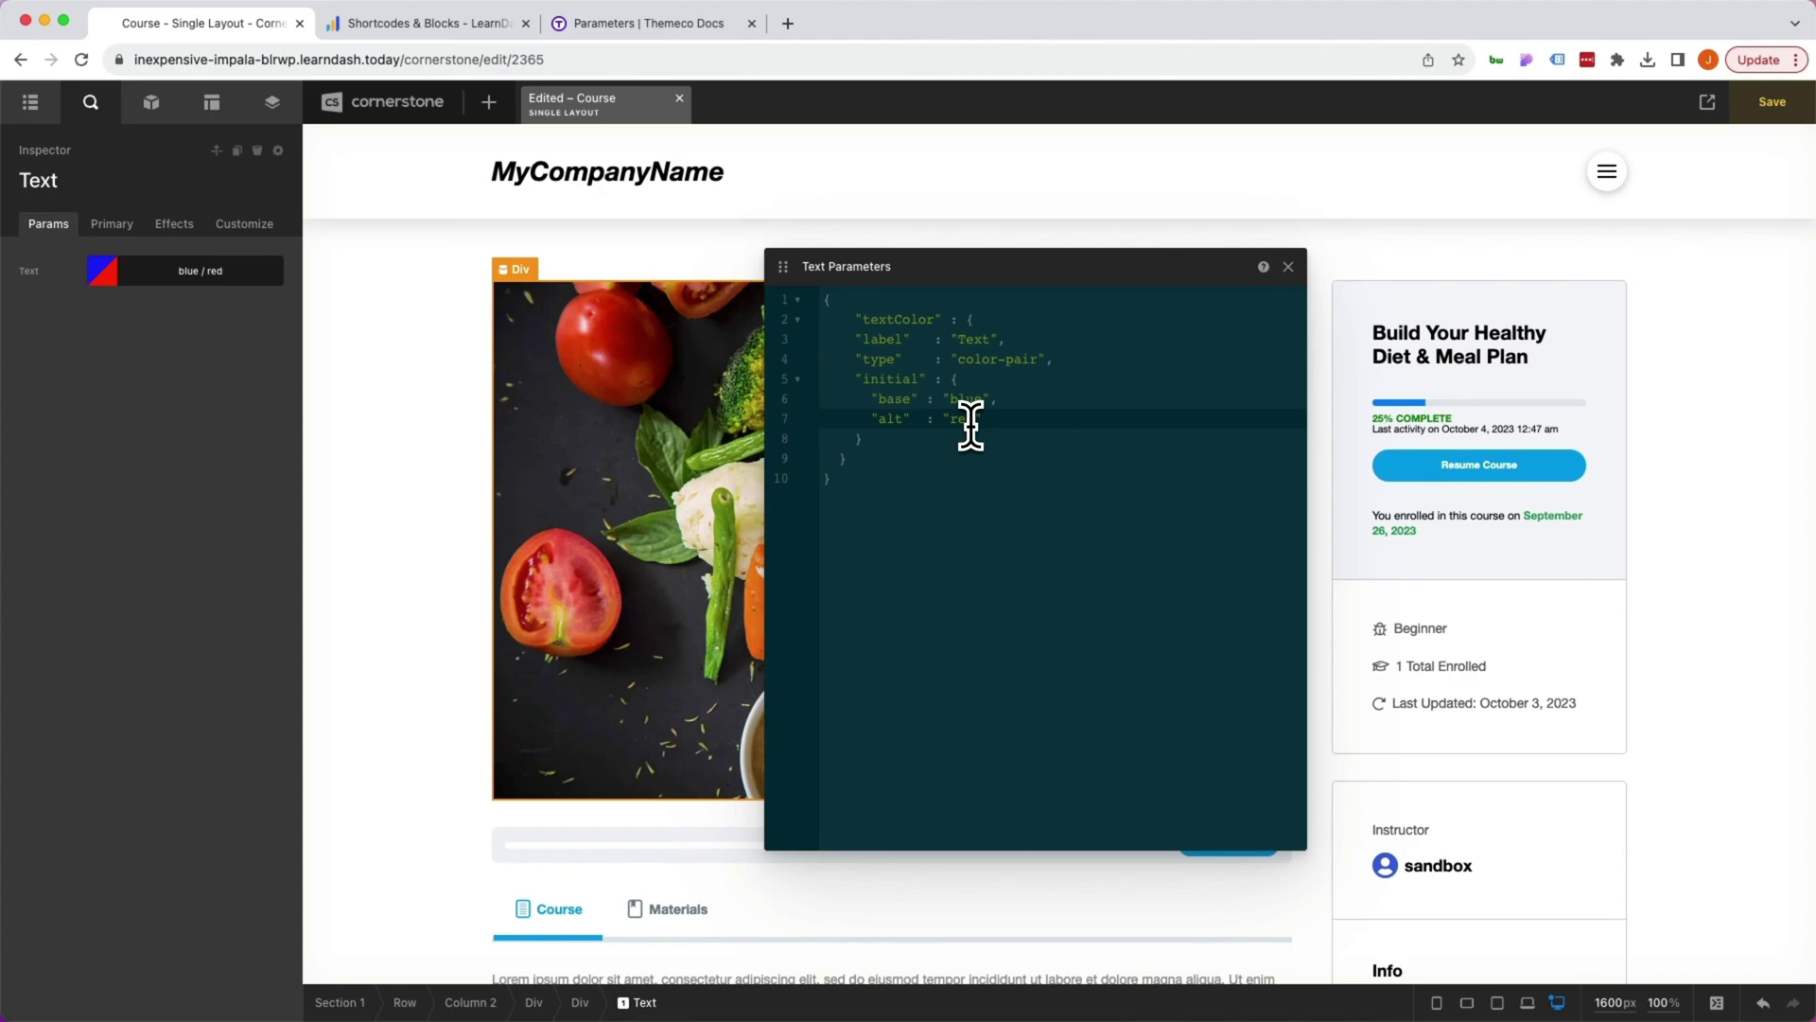
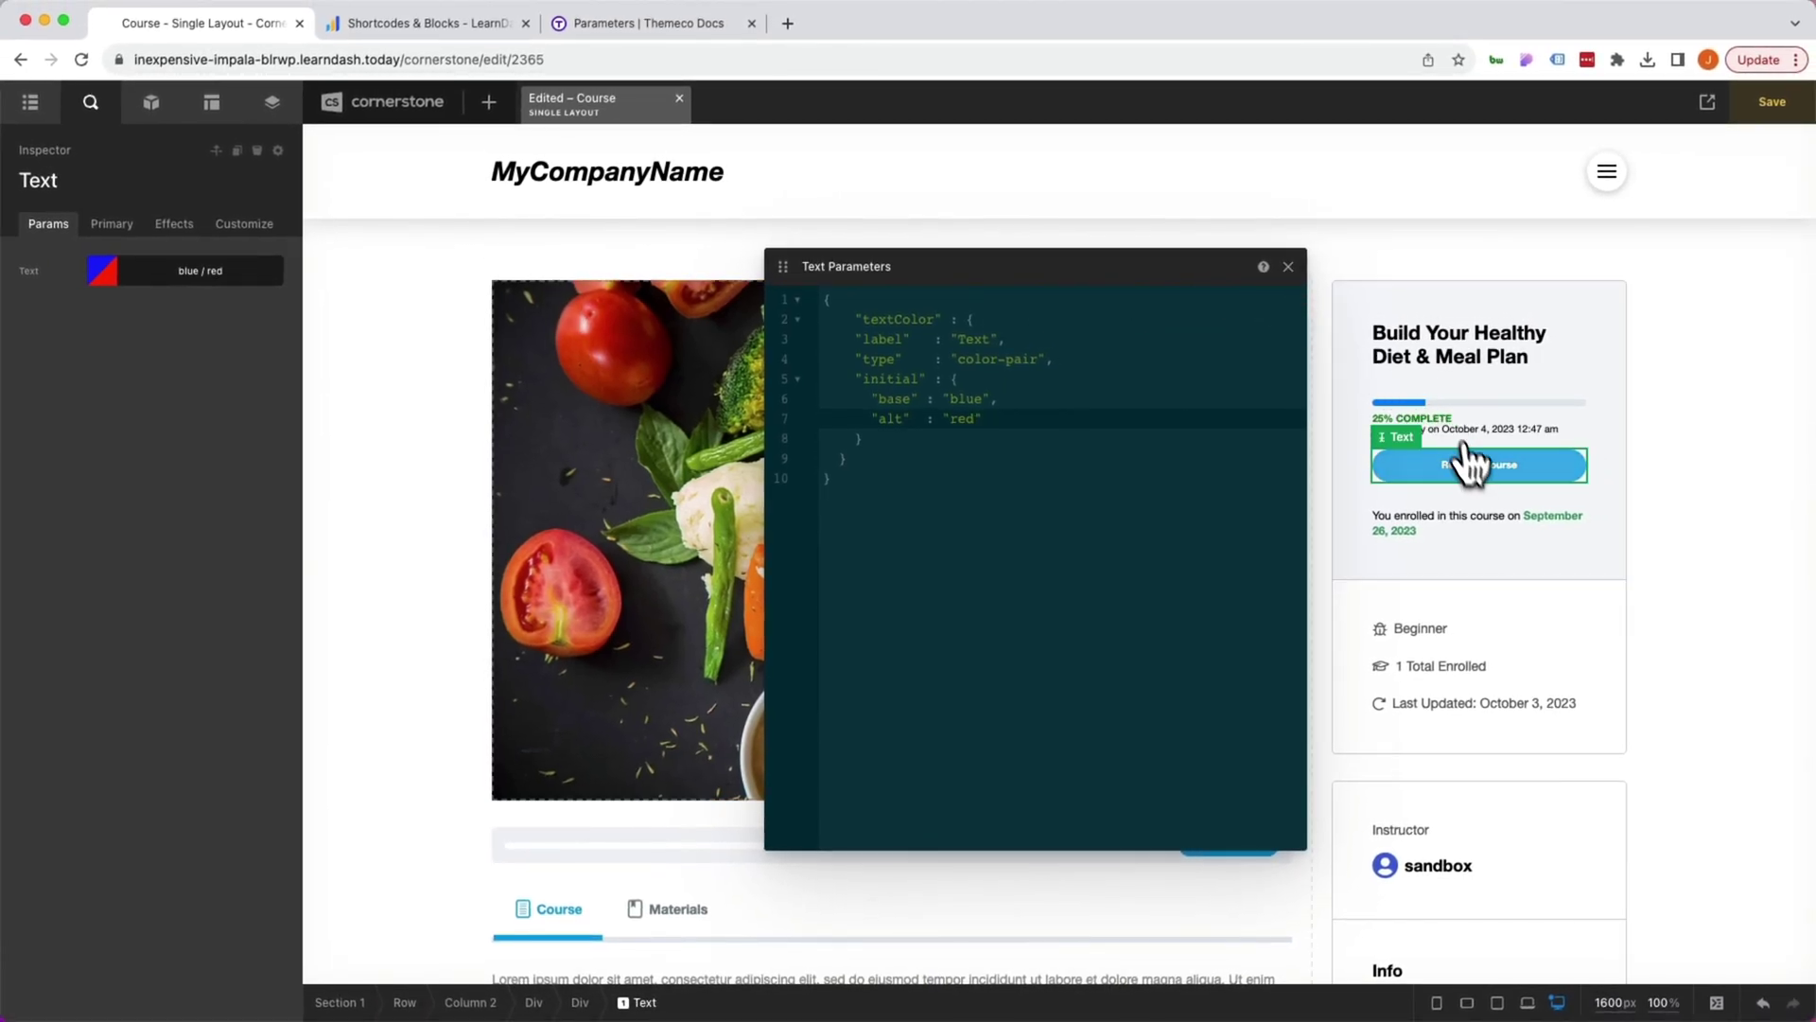
# - Add the attribute label="Start This Course" to the ld_course_resume shortcode in the Text element's content
pyautogui.click(112, 223)
pyautogui.click(162, 358)
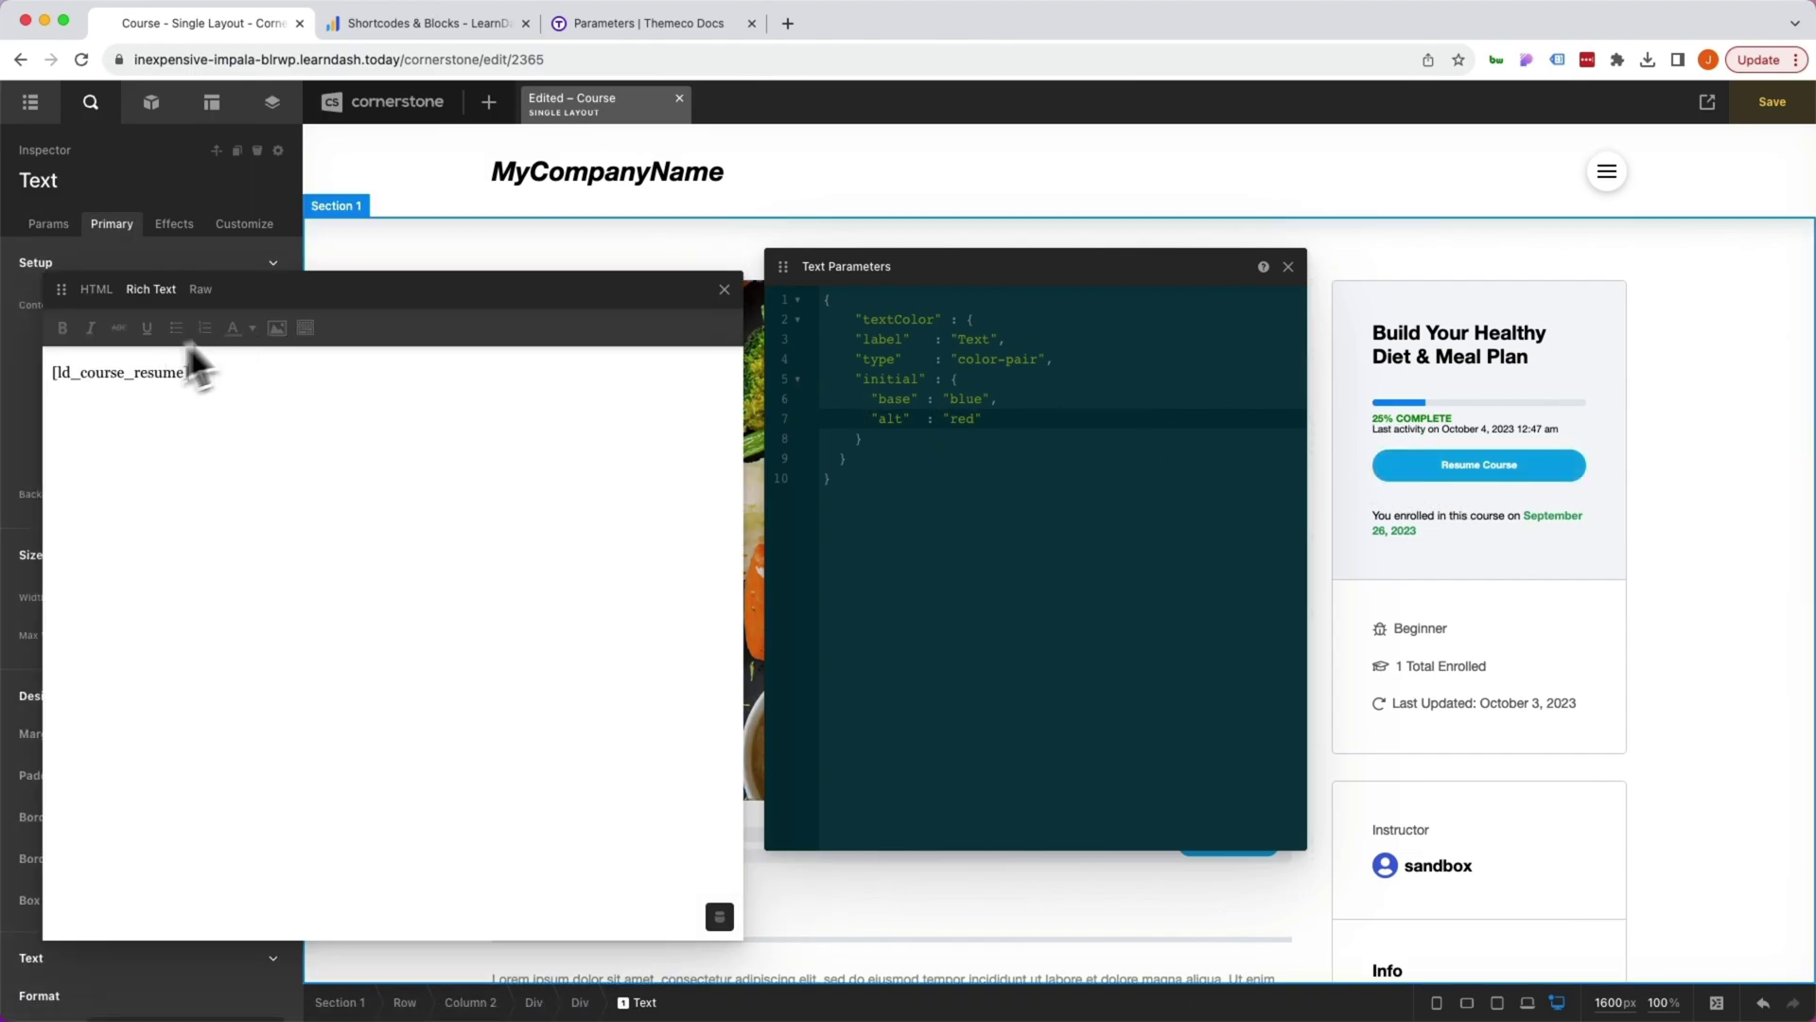
pyautogui.moveTo(294, 289); pyautogui.dragTo(705, 275)
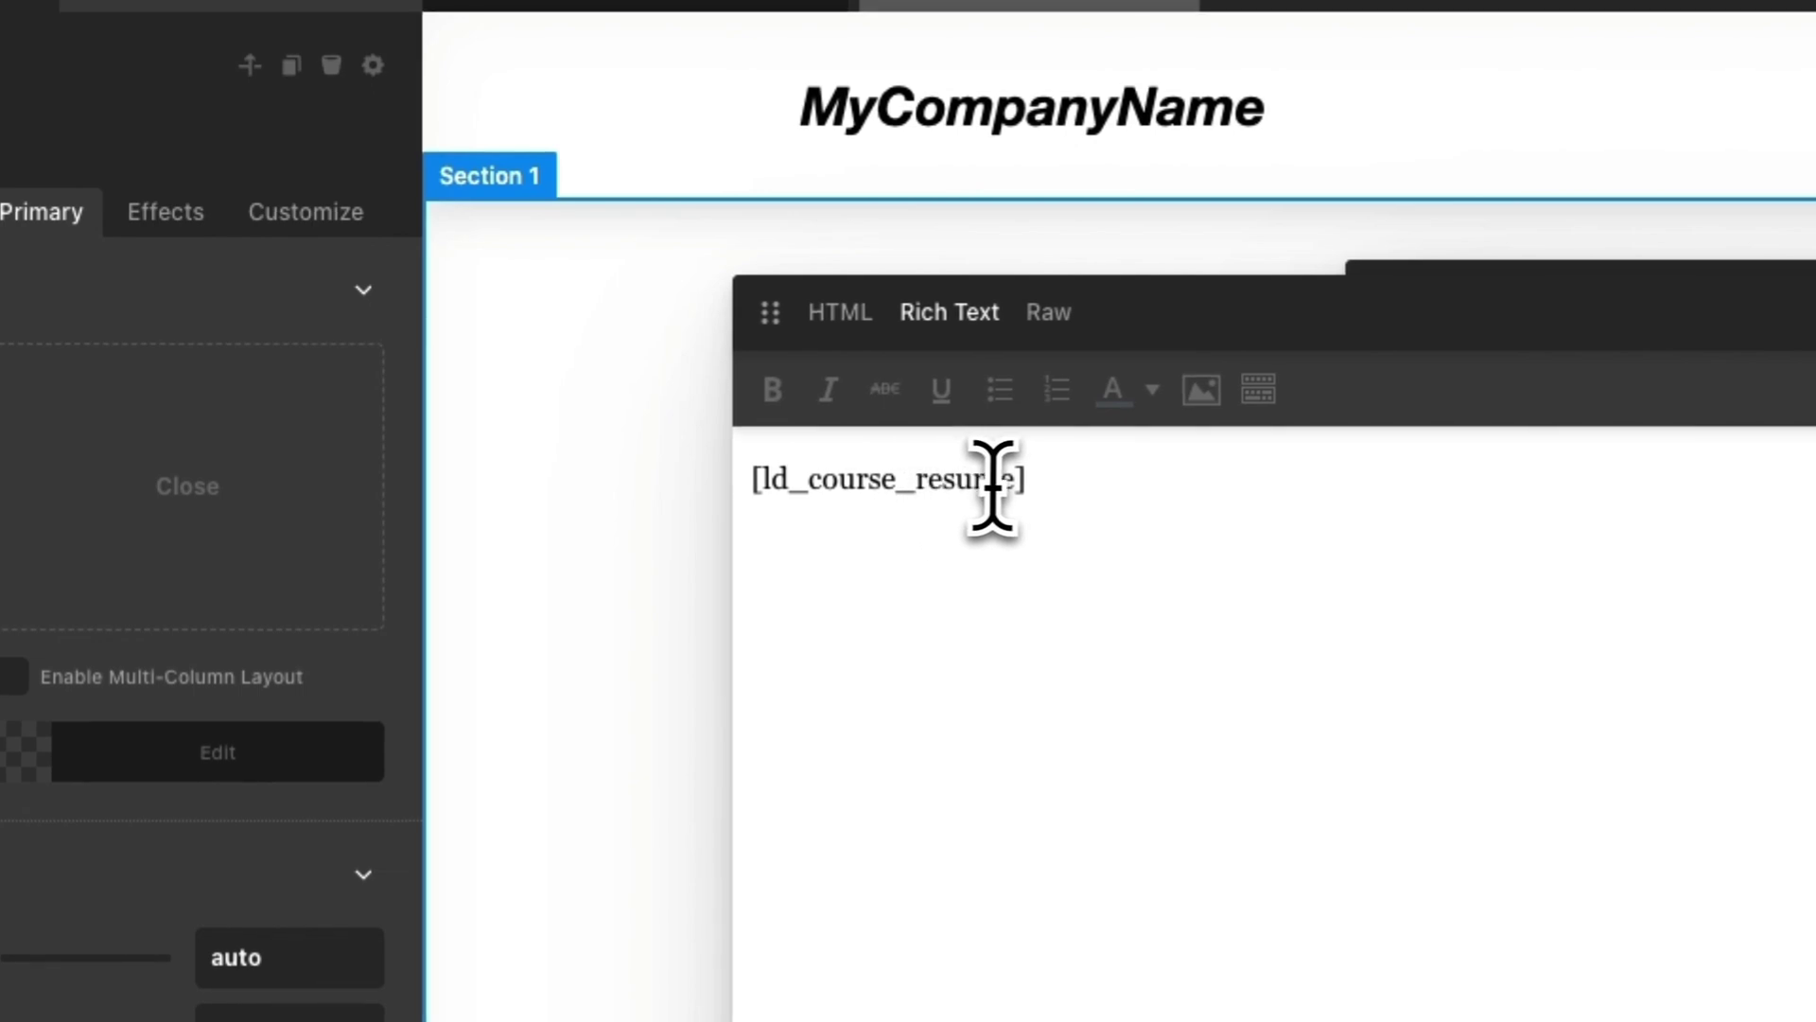
pyautogui.click(1018, 496)
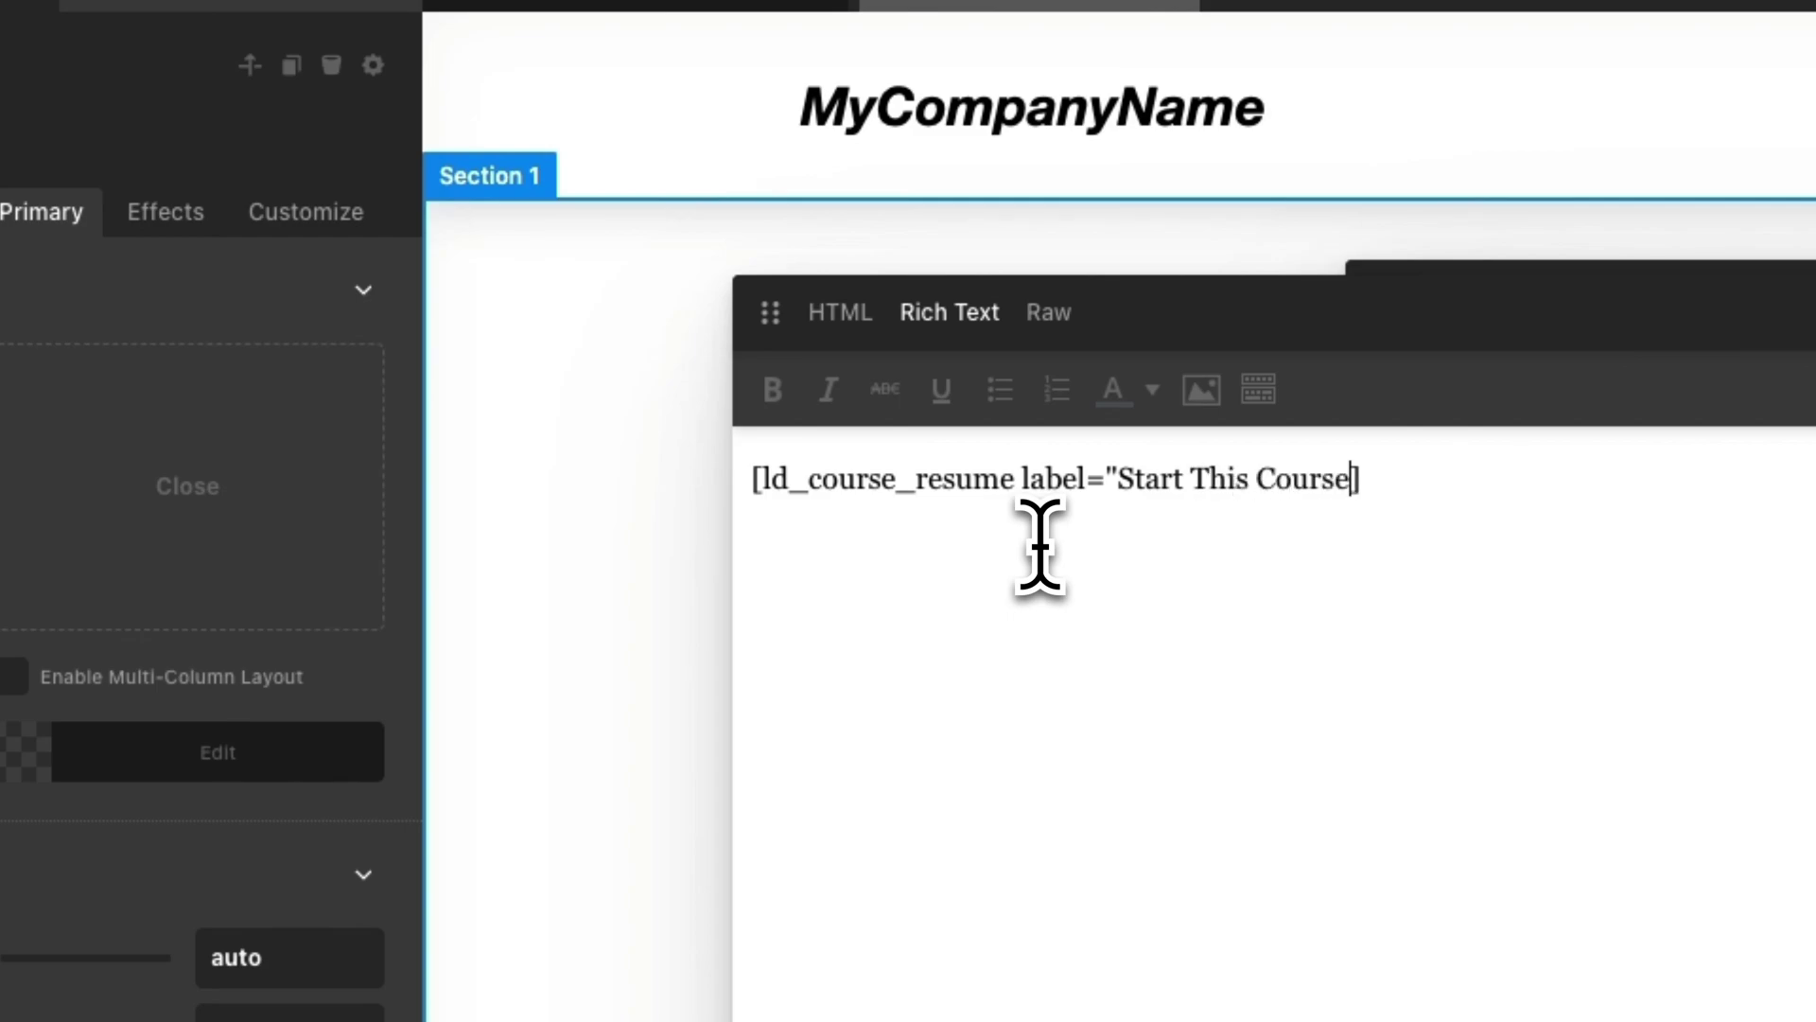
pyautogui.write('"')
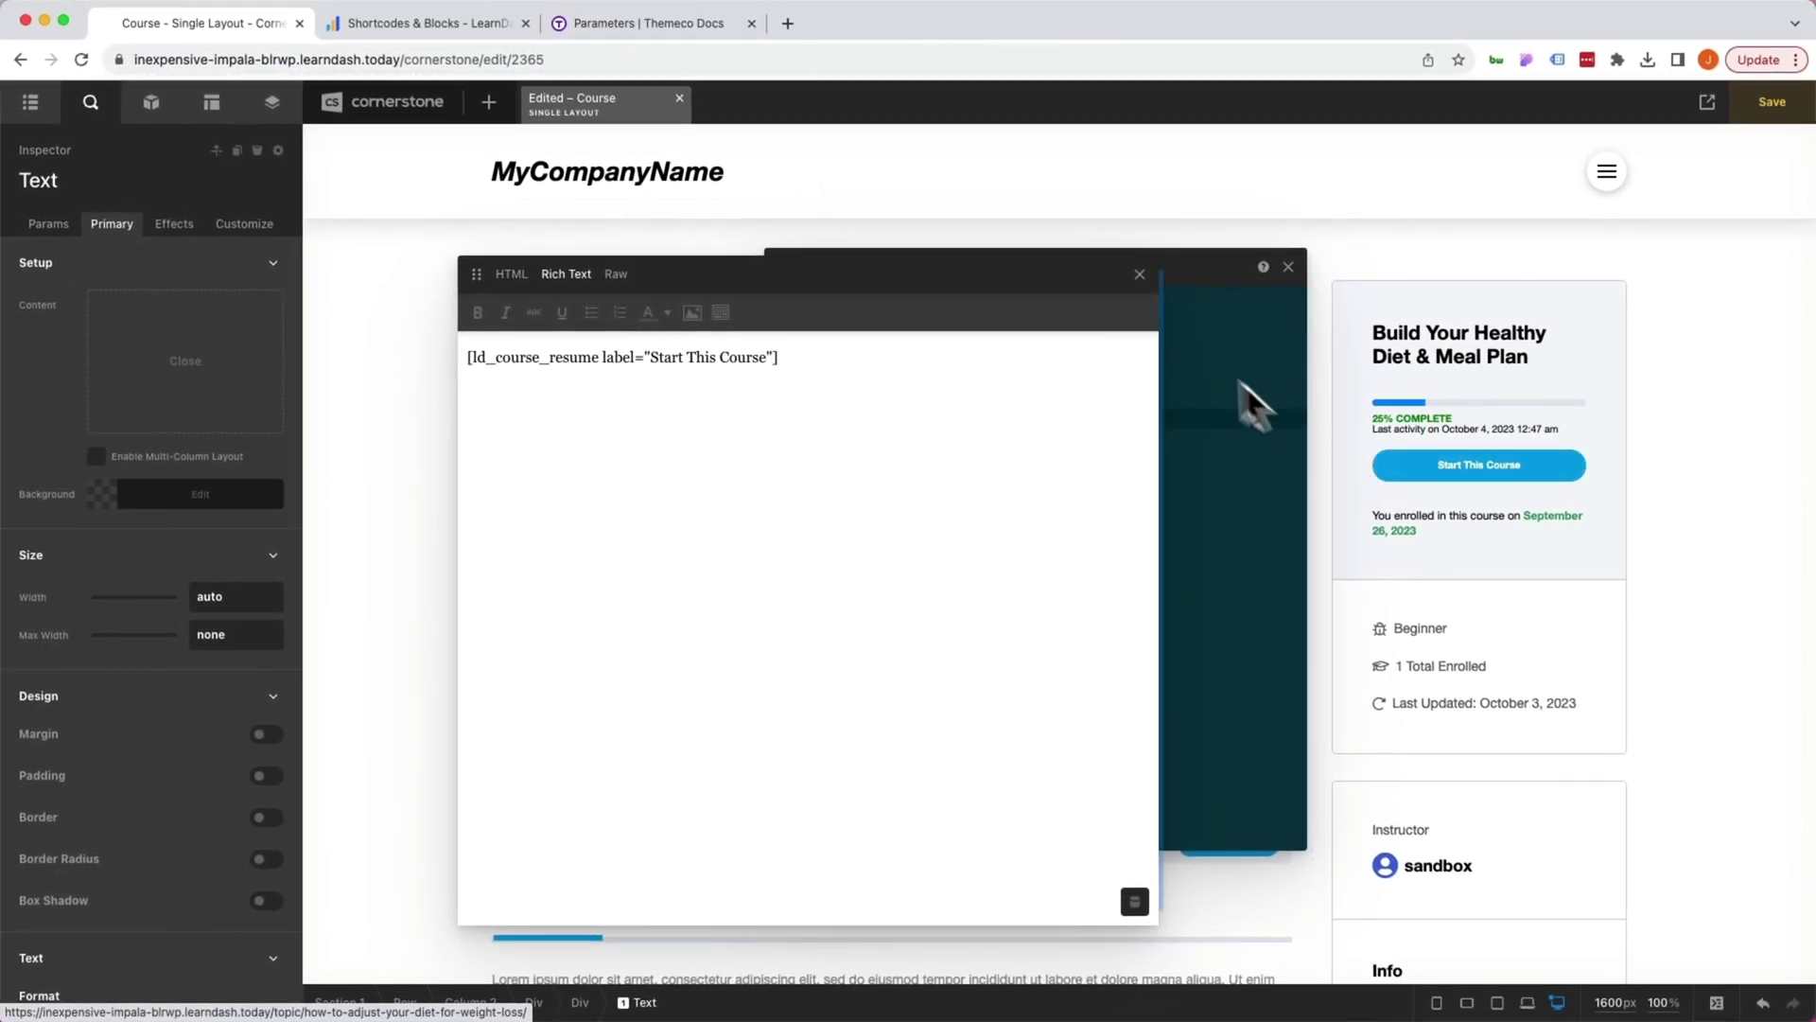
pyautogui.click(1139, 275)
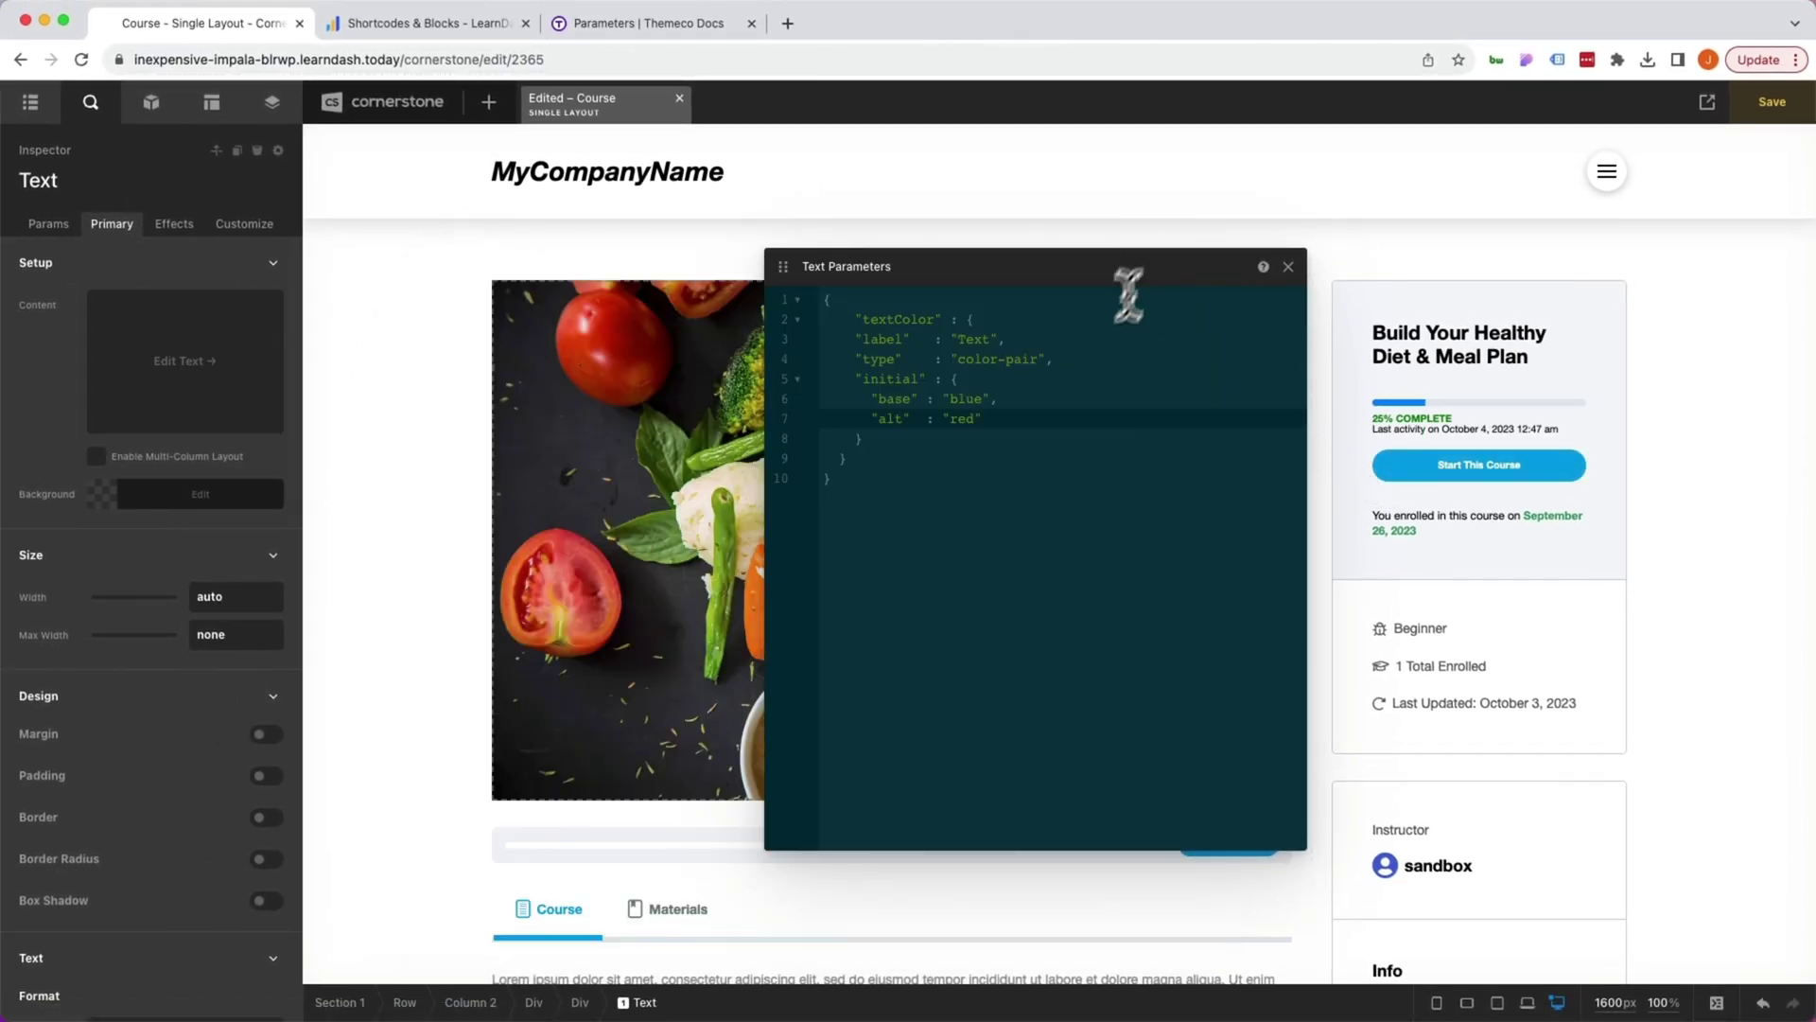
# - Copy the "buttonLabel" text sample from the Themeco Parameters documentation and paste it after textColor in the Text parameters, separated by a comma
pyautogui.click(957, 457)
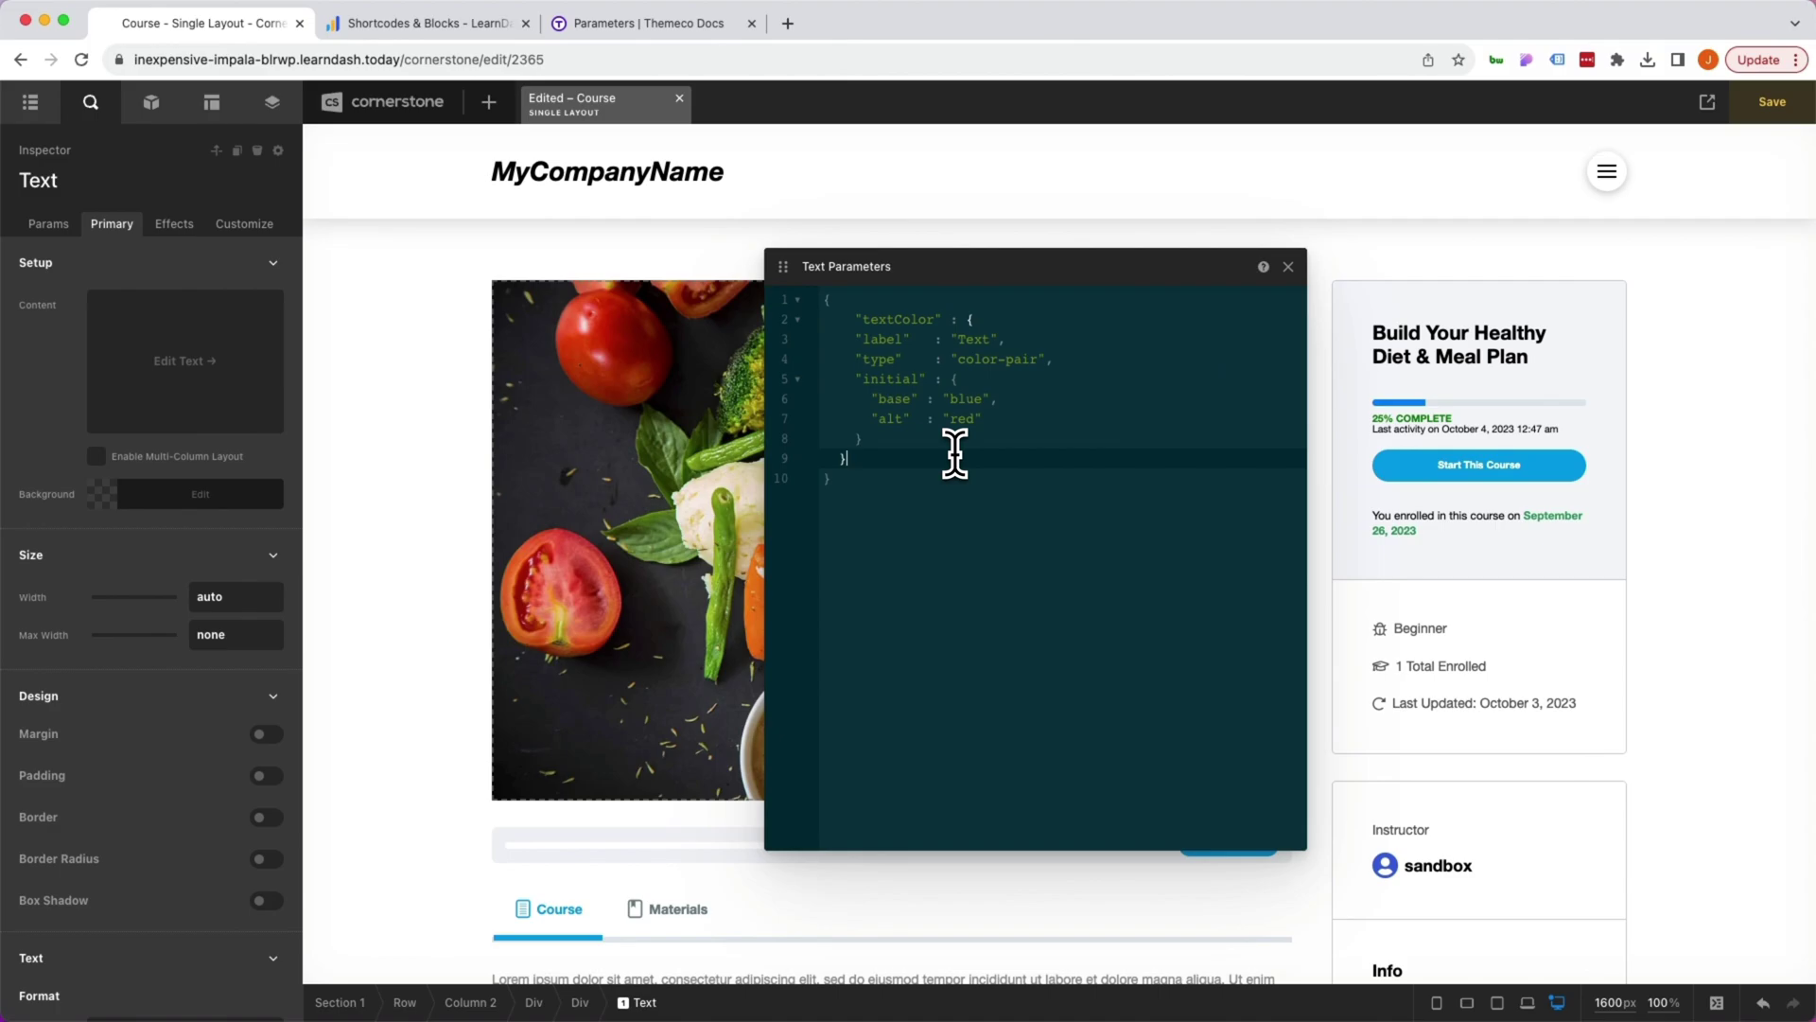
pyautogui.press('Return')
pyautogui.click(649, 23)
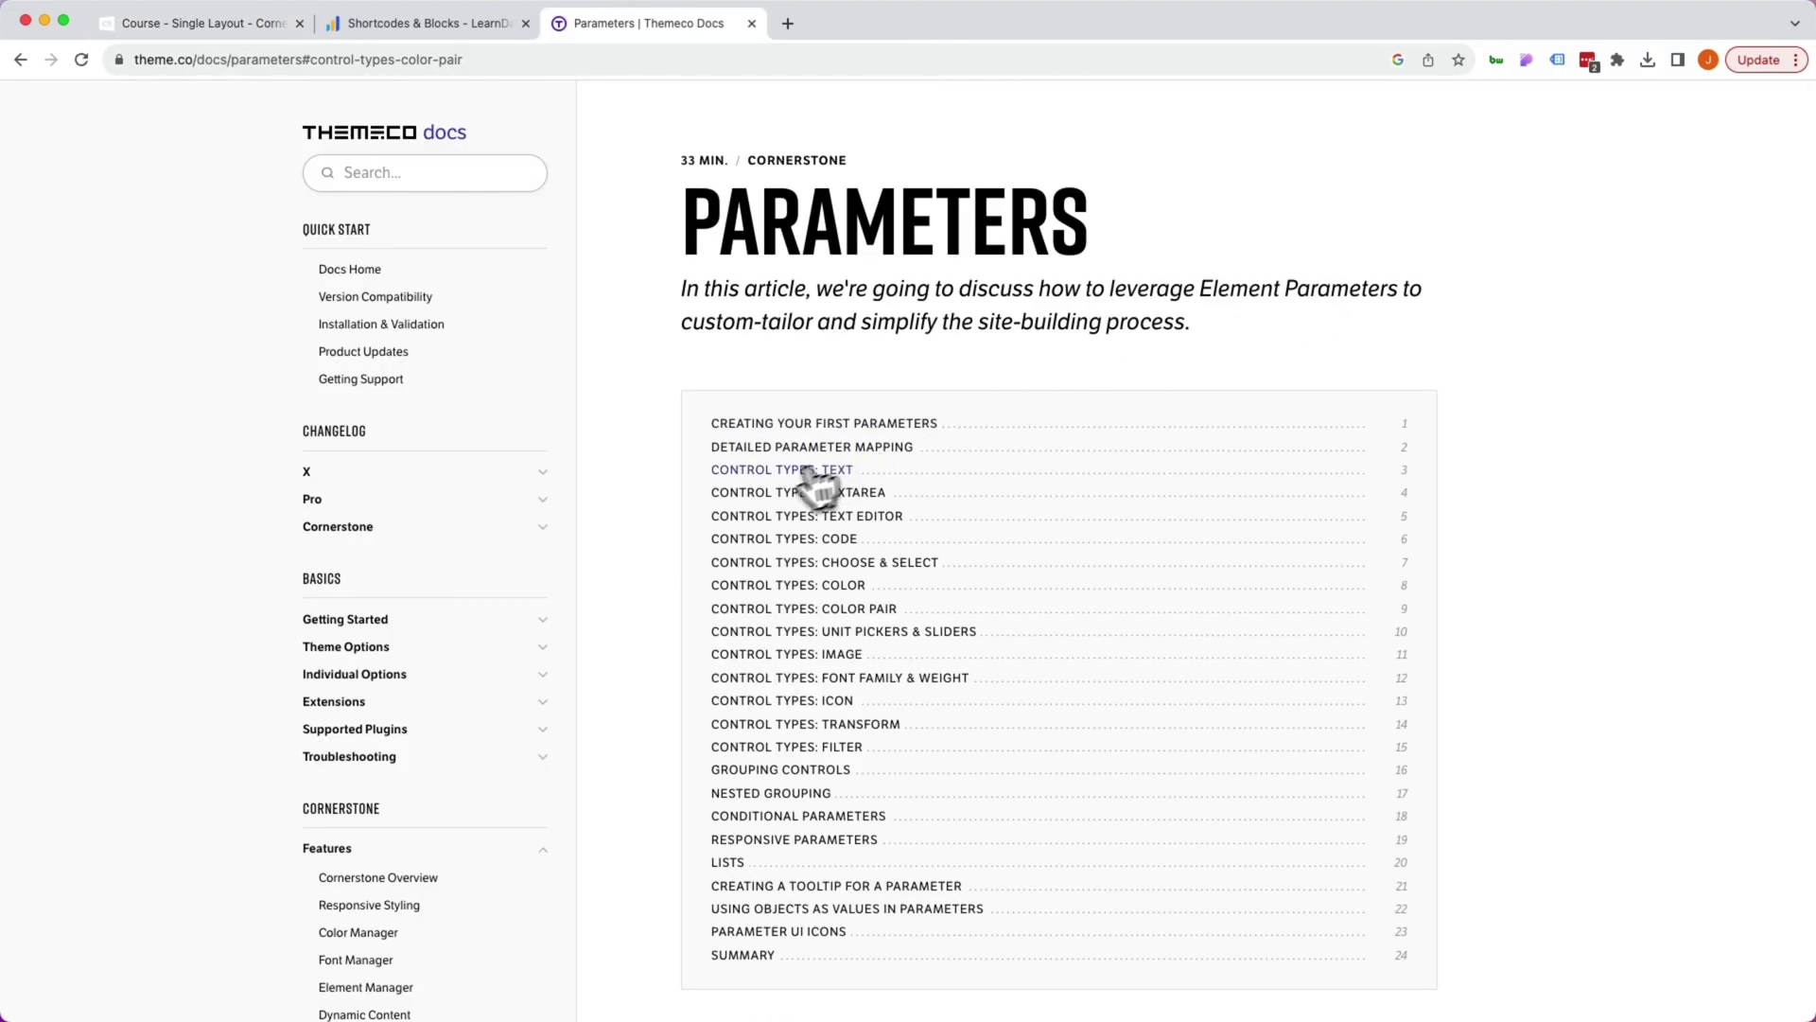
pyautogui.click(764, 473)
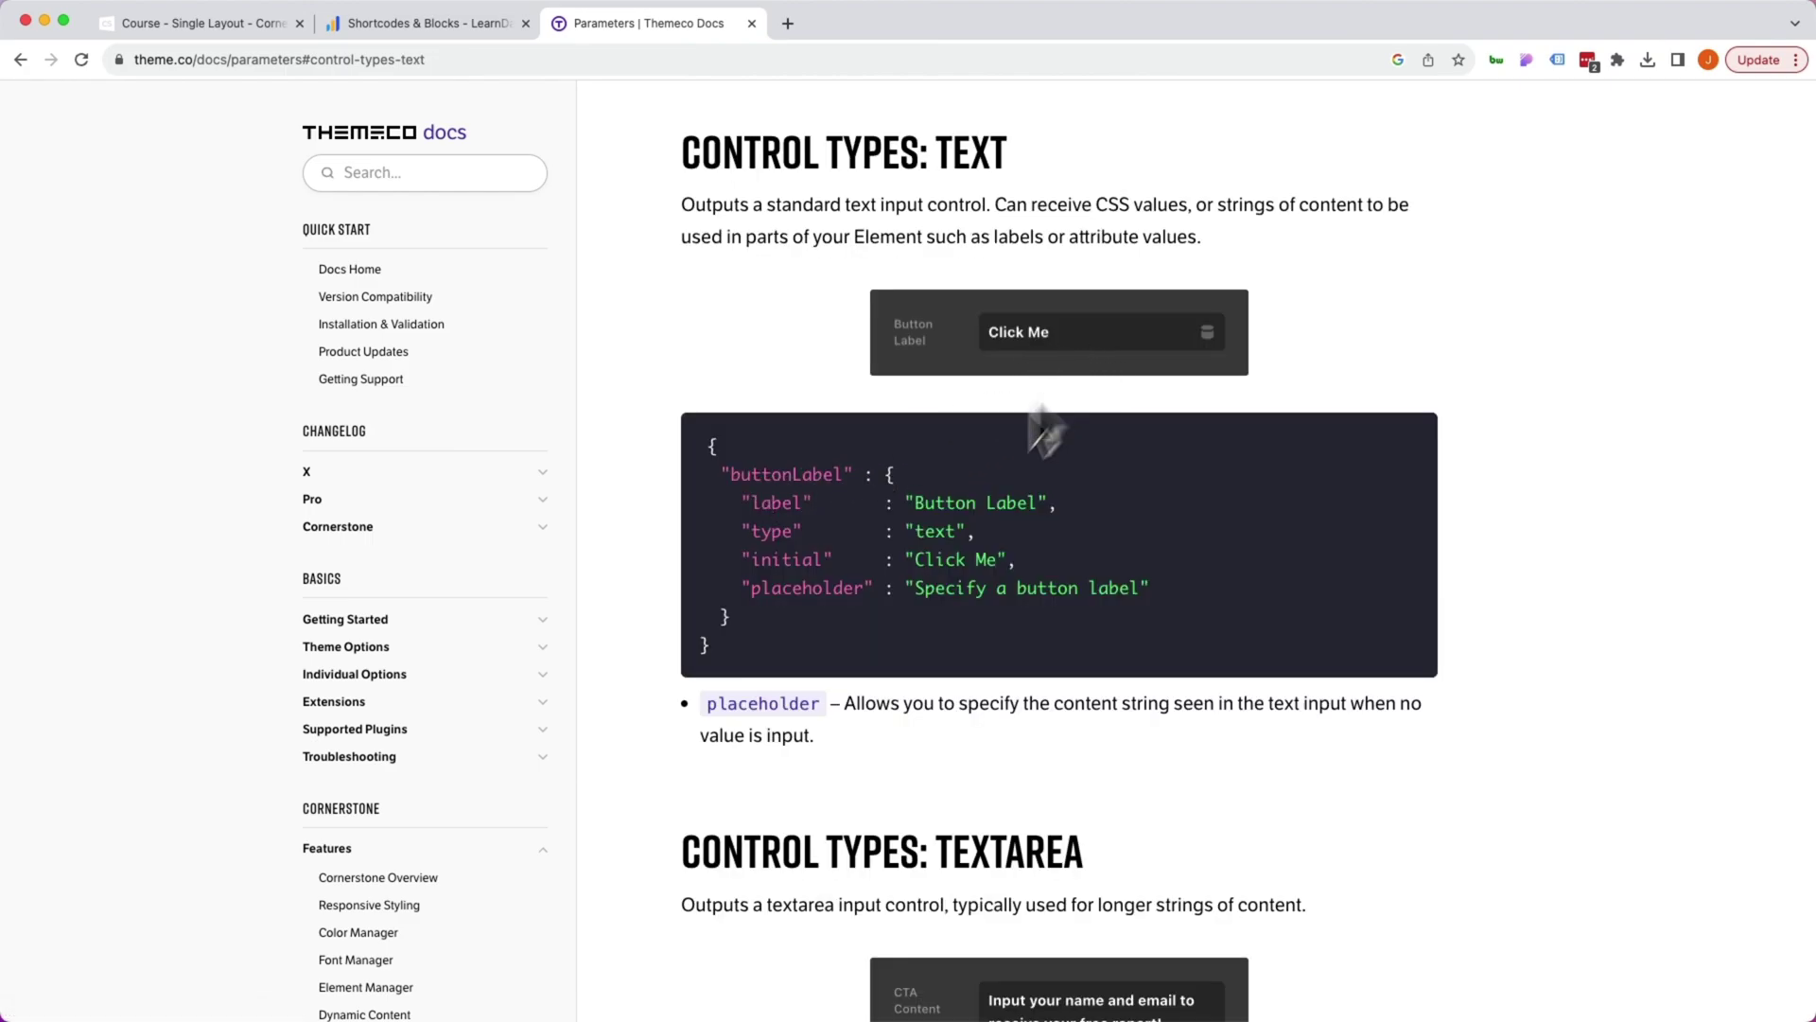
pyautogui.moveTo(757, 619); pyautogui.dragTo(675, 488)
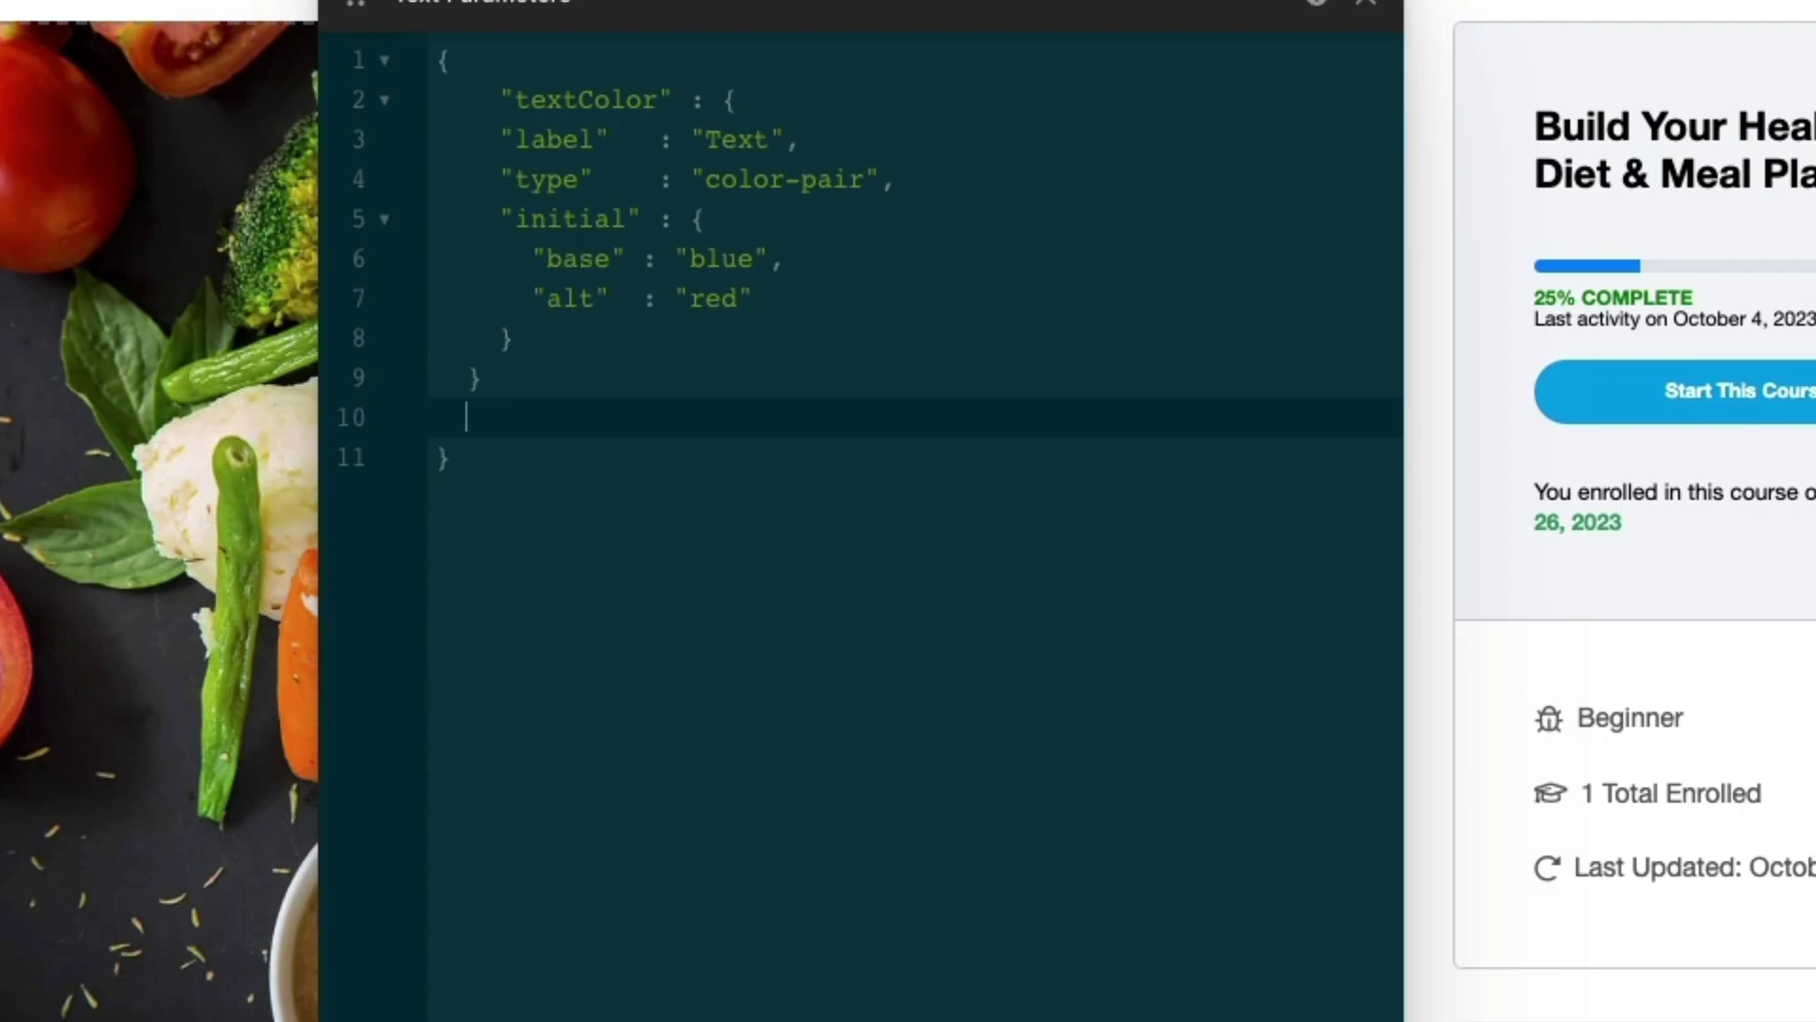
pyautogui.write('"buttonLabel" : { "label"       : "Button Label", "type"        : "text", "initial"     : "Click Me", "placeholder" : "Specify a button label" }')
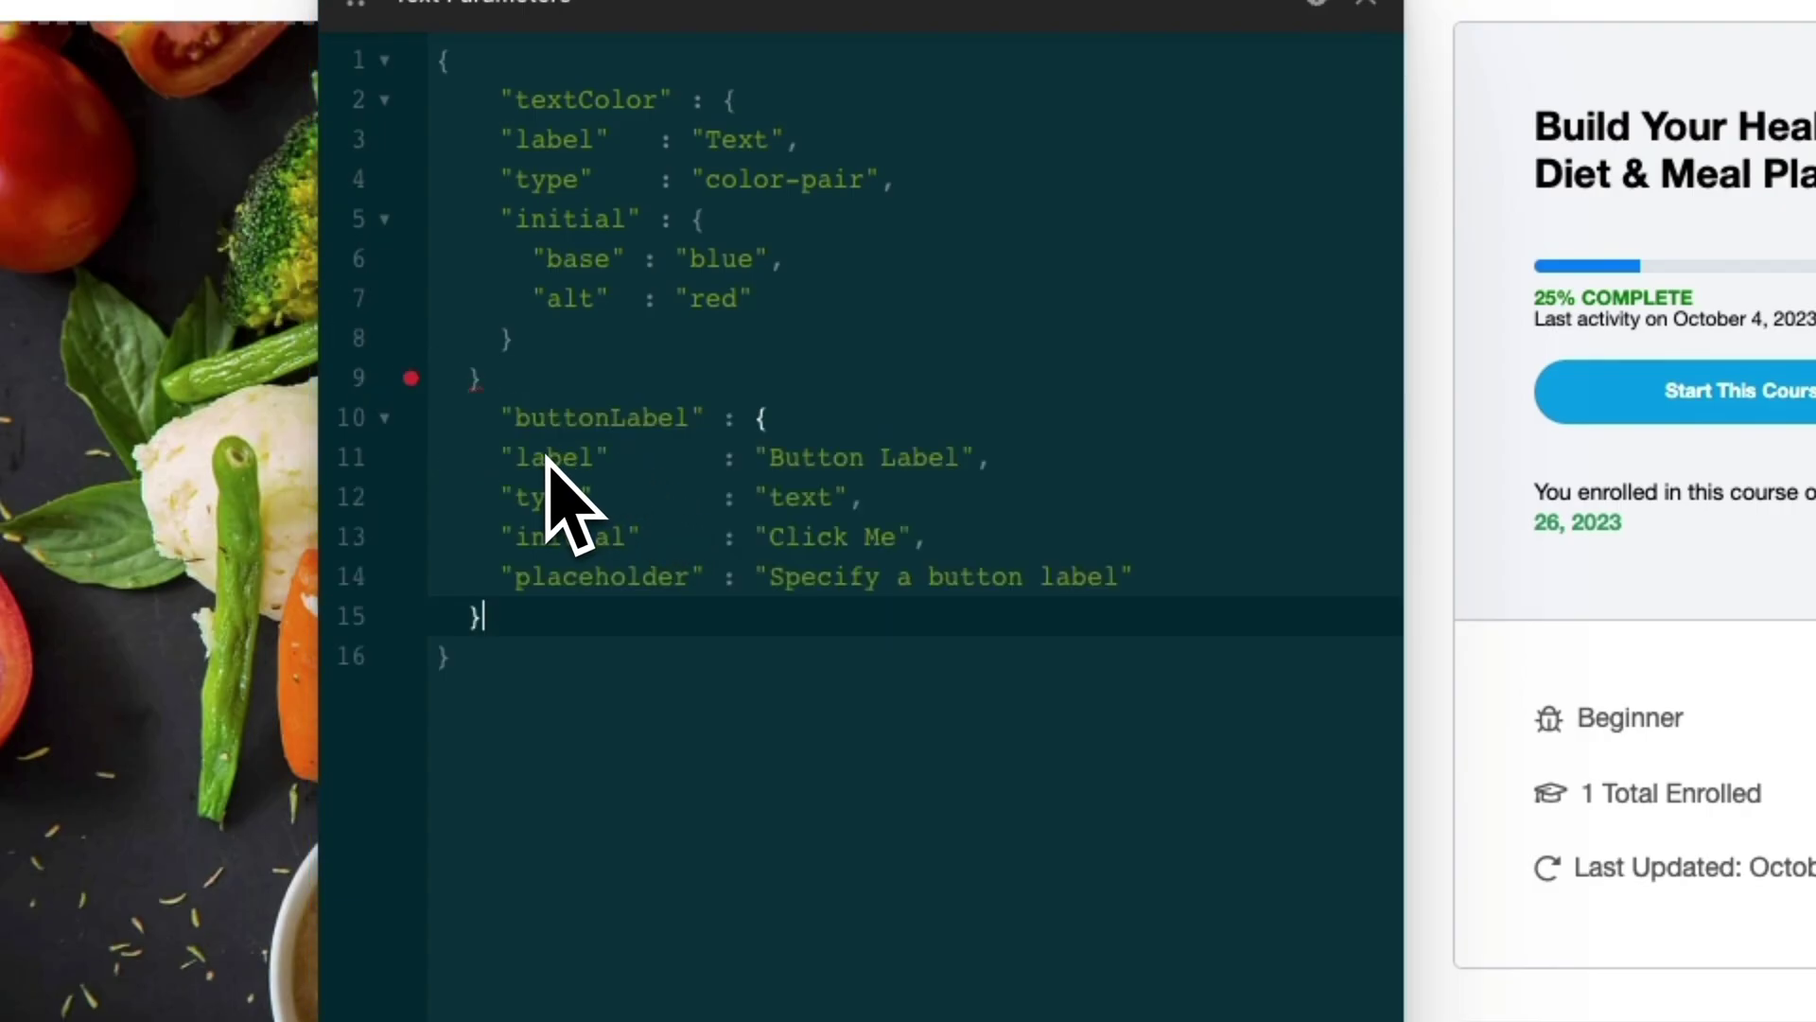
pyautogui.click(513, 386)
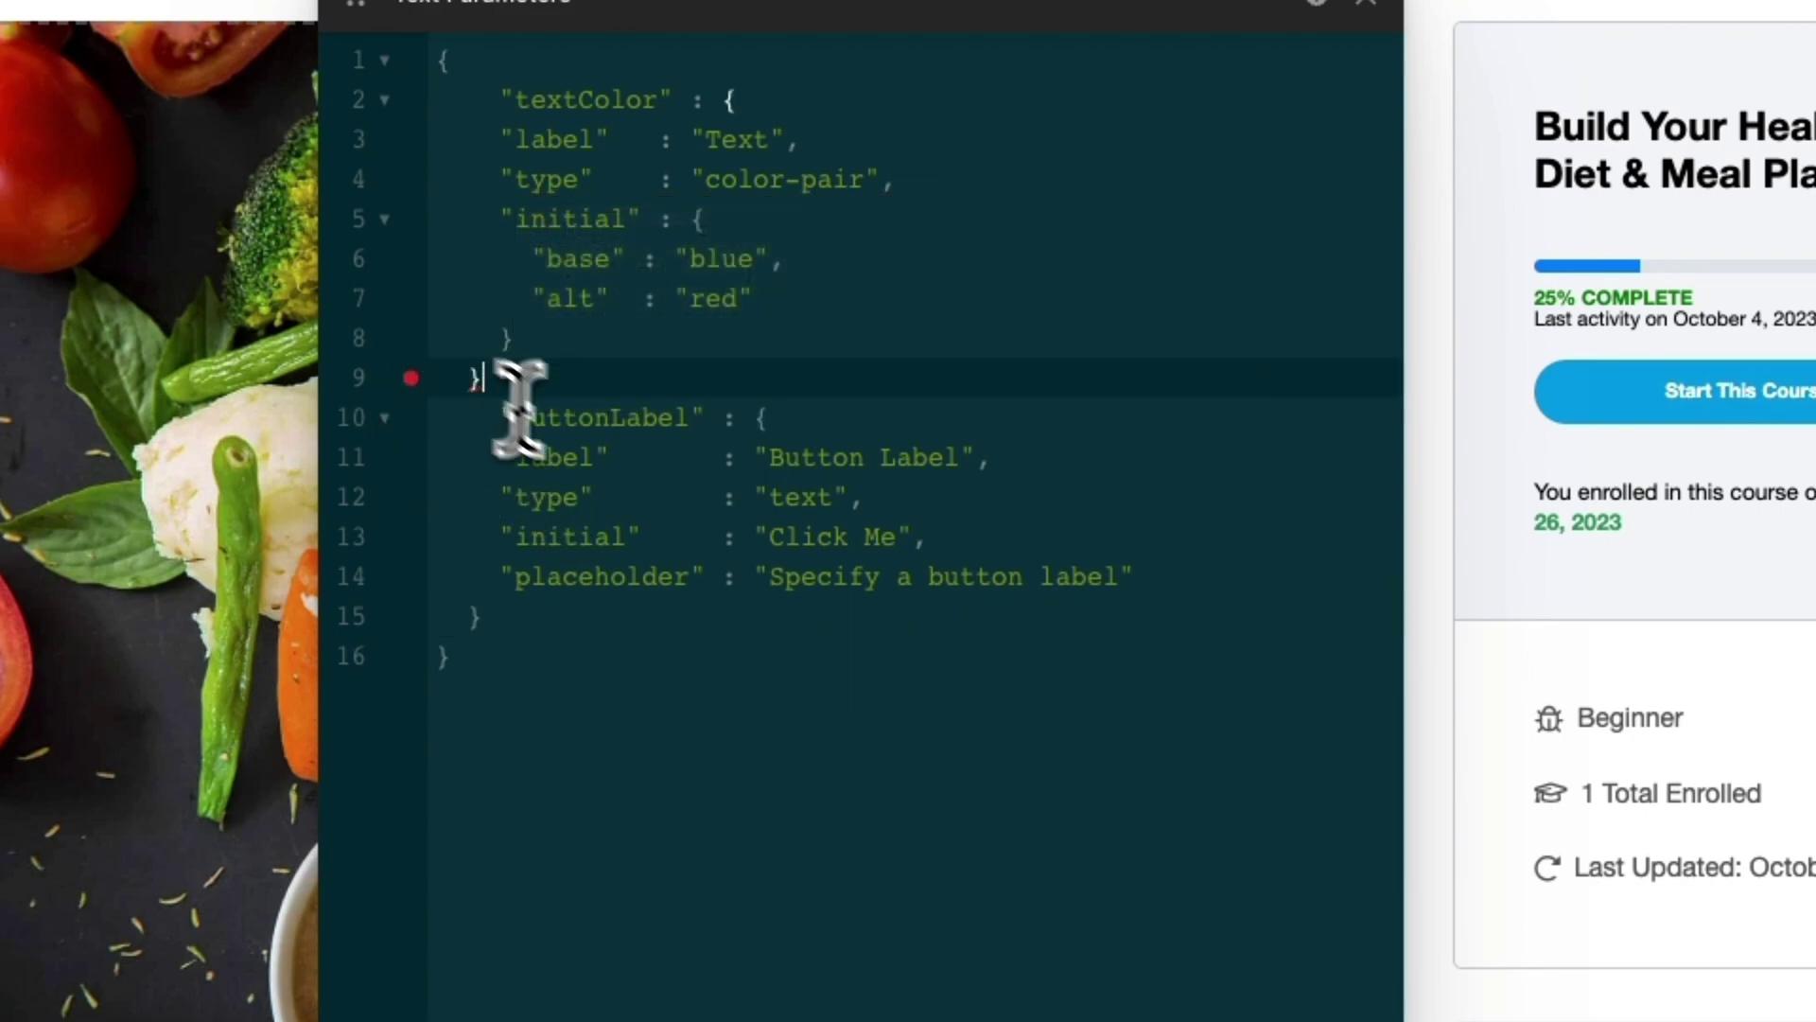
pyautogui.write(',')
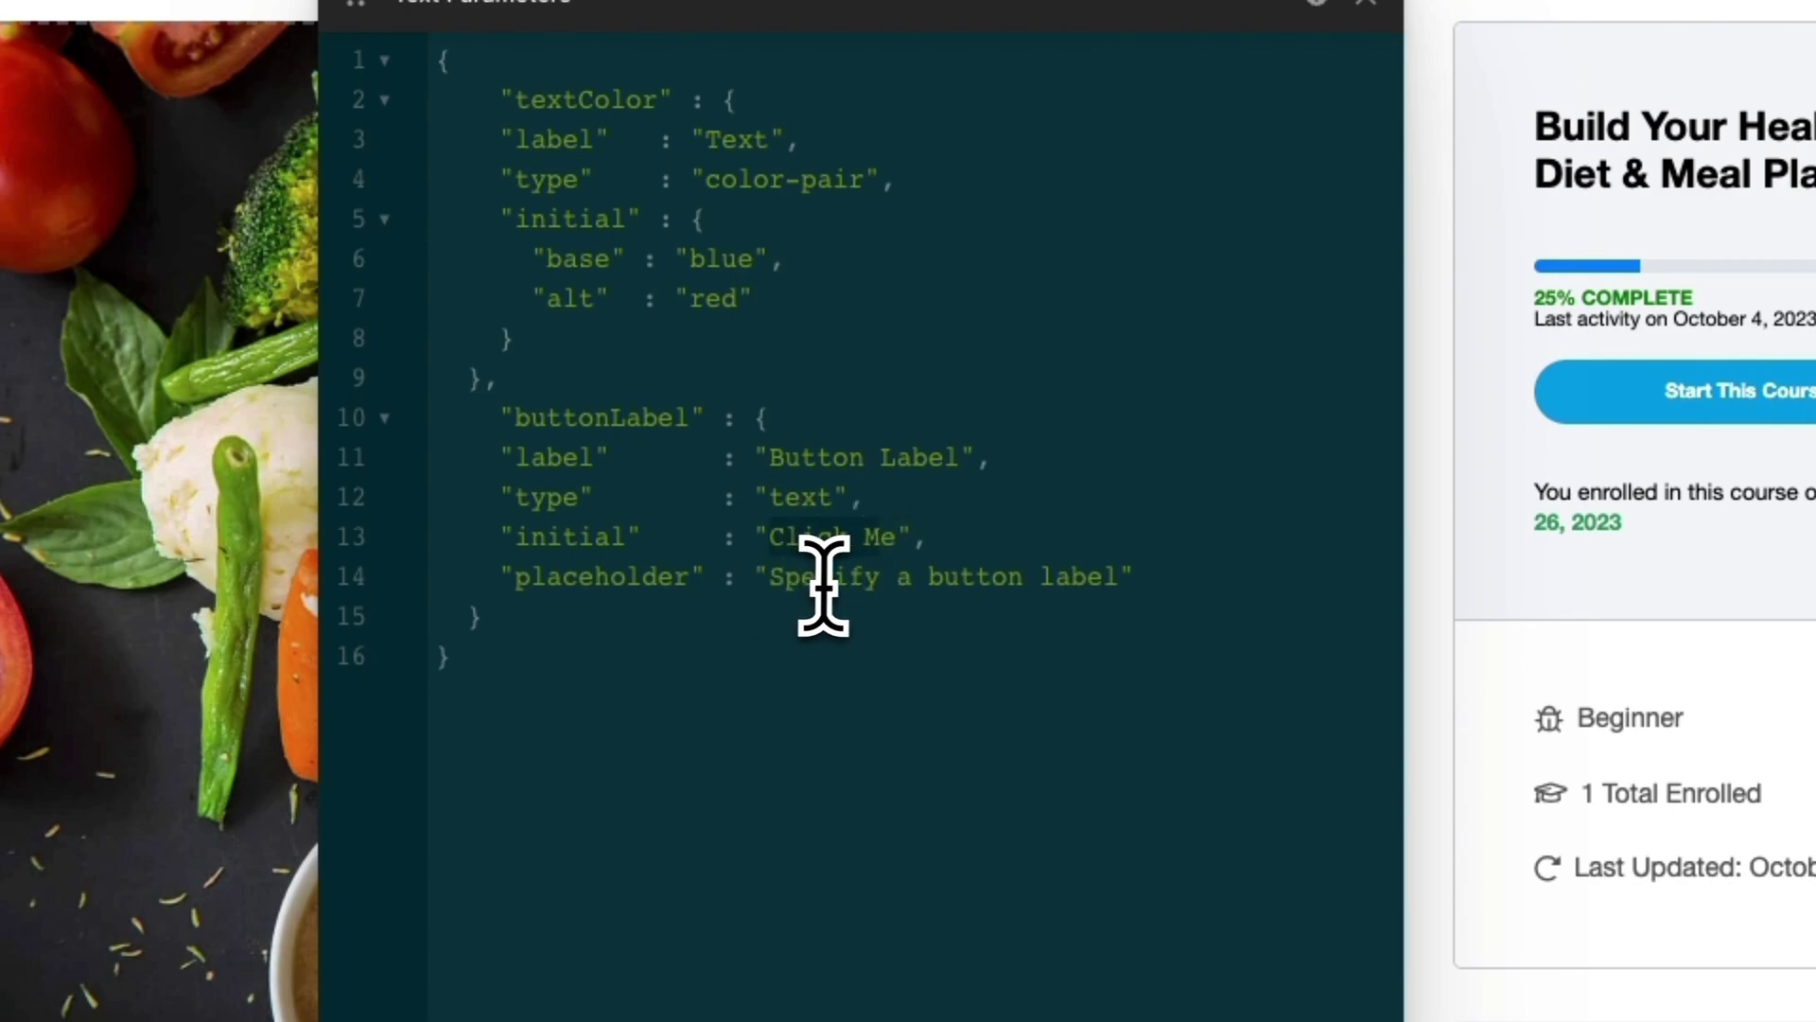
# - Delete the placeholder line from the buttonLabel parameter and remove the trailing comma after its "initial" value
pyautogui.tripleClick(791, 577)
pyautogui.press('BackSpace')
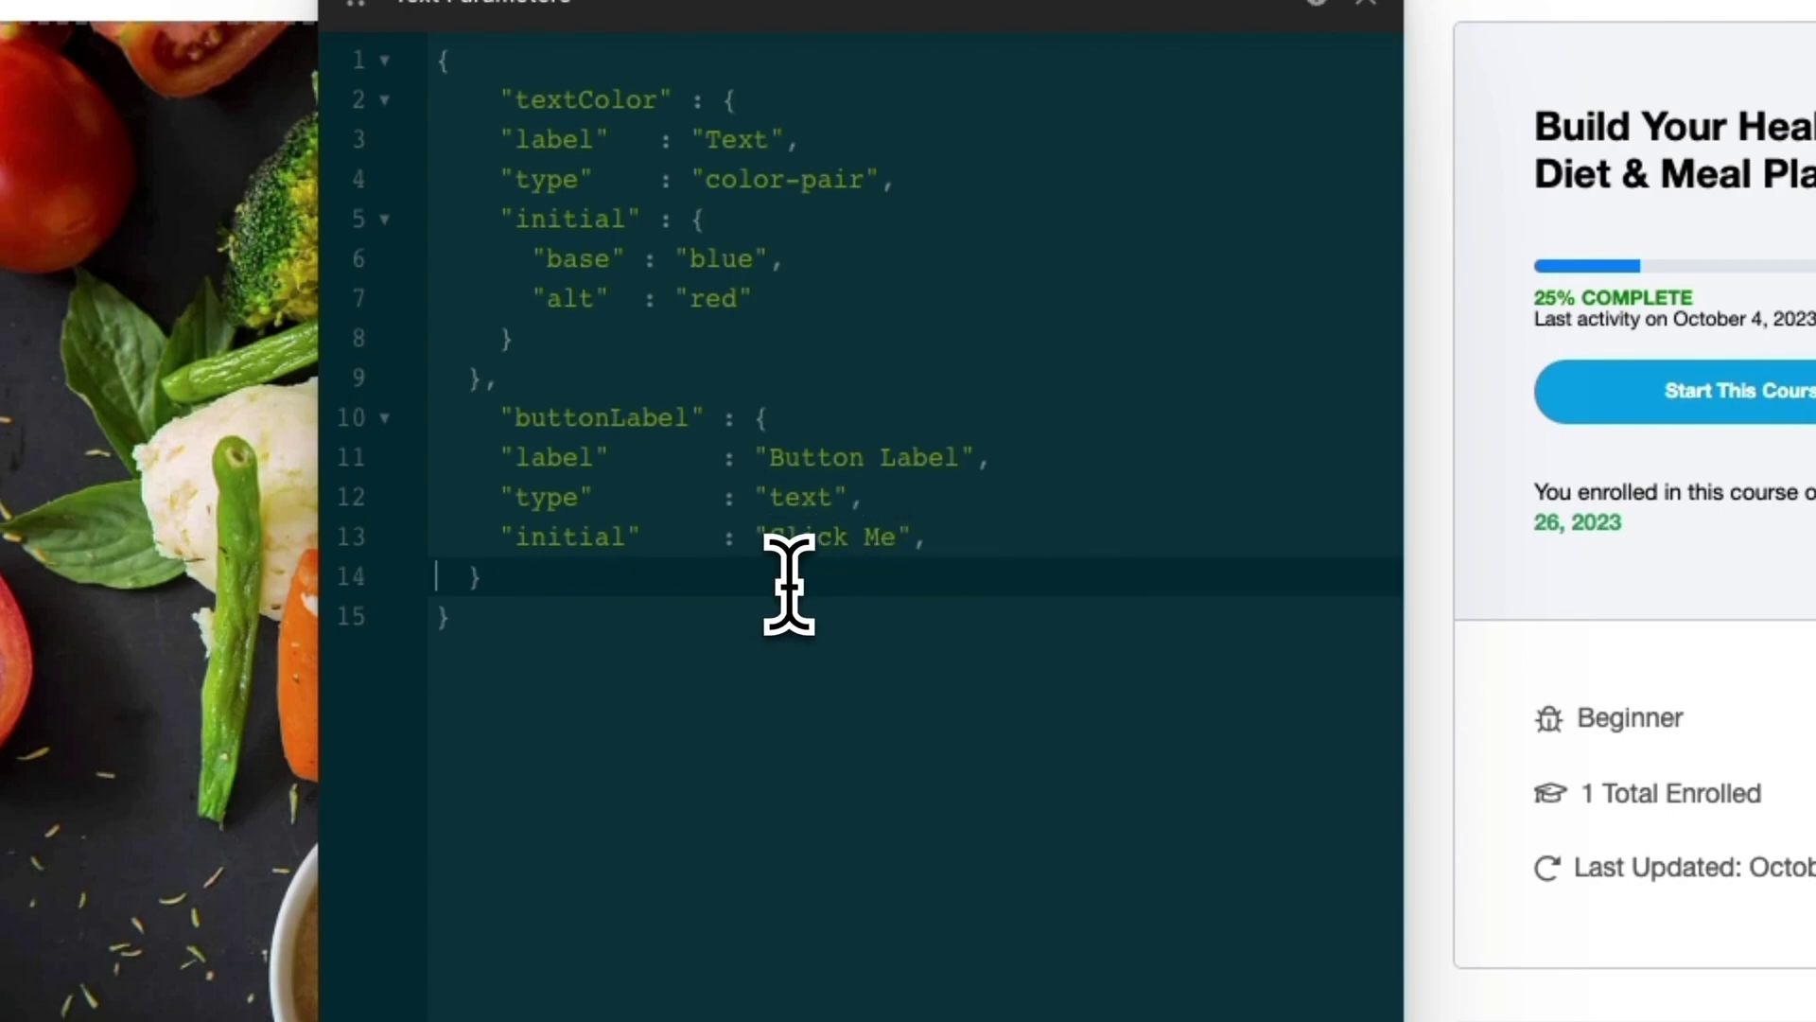
pyautogui.press('BackSpace')
pyautogui.press('BackSpace')
pyautogui.press('Return')
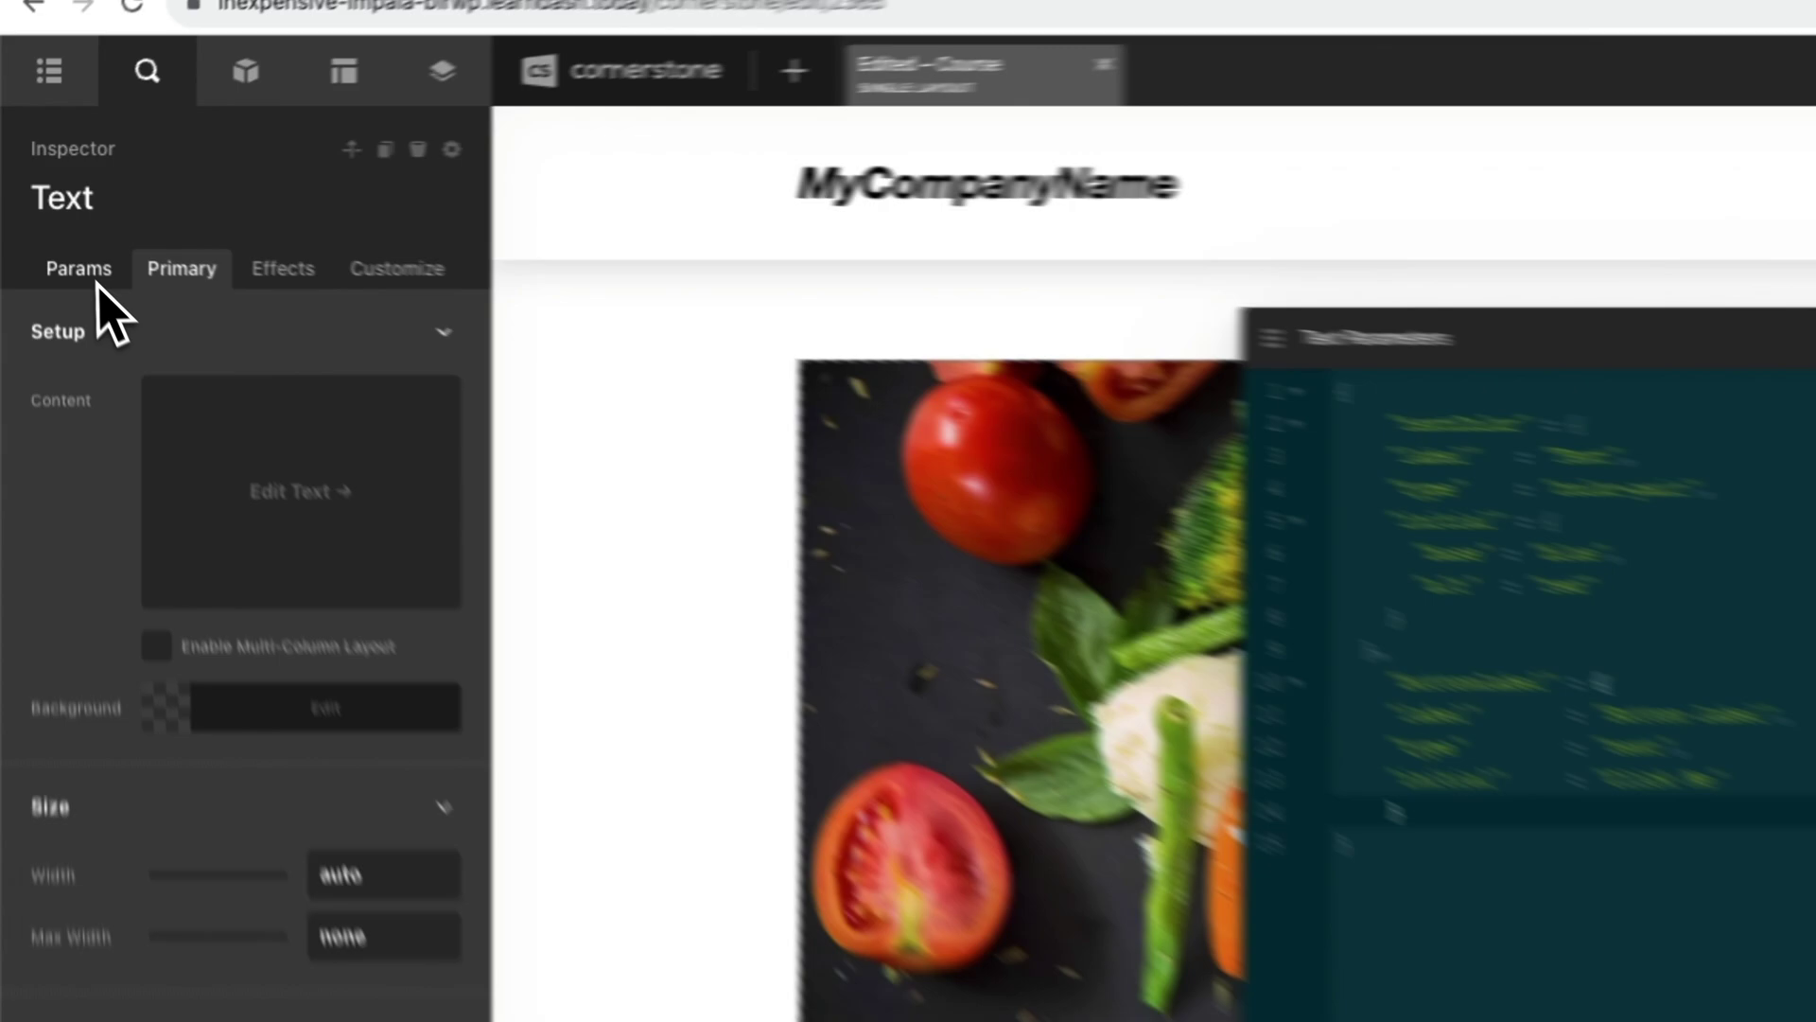
# - Set the Text element's Button Label parameter to "Click Me Now!"
pyautogui.click(52, 225)
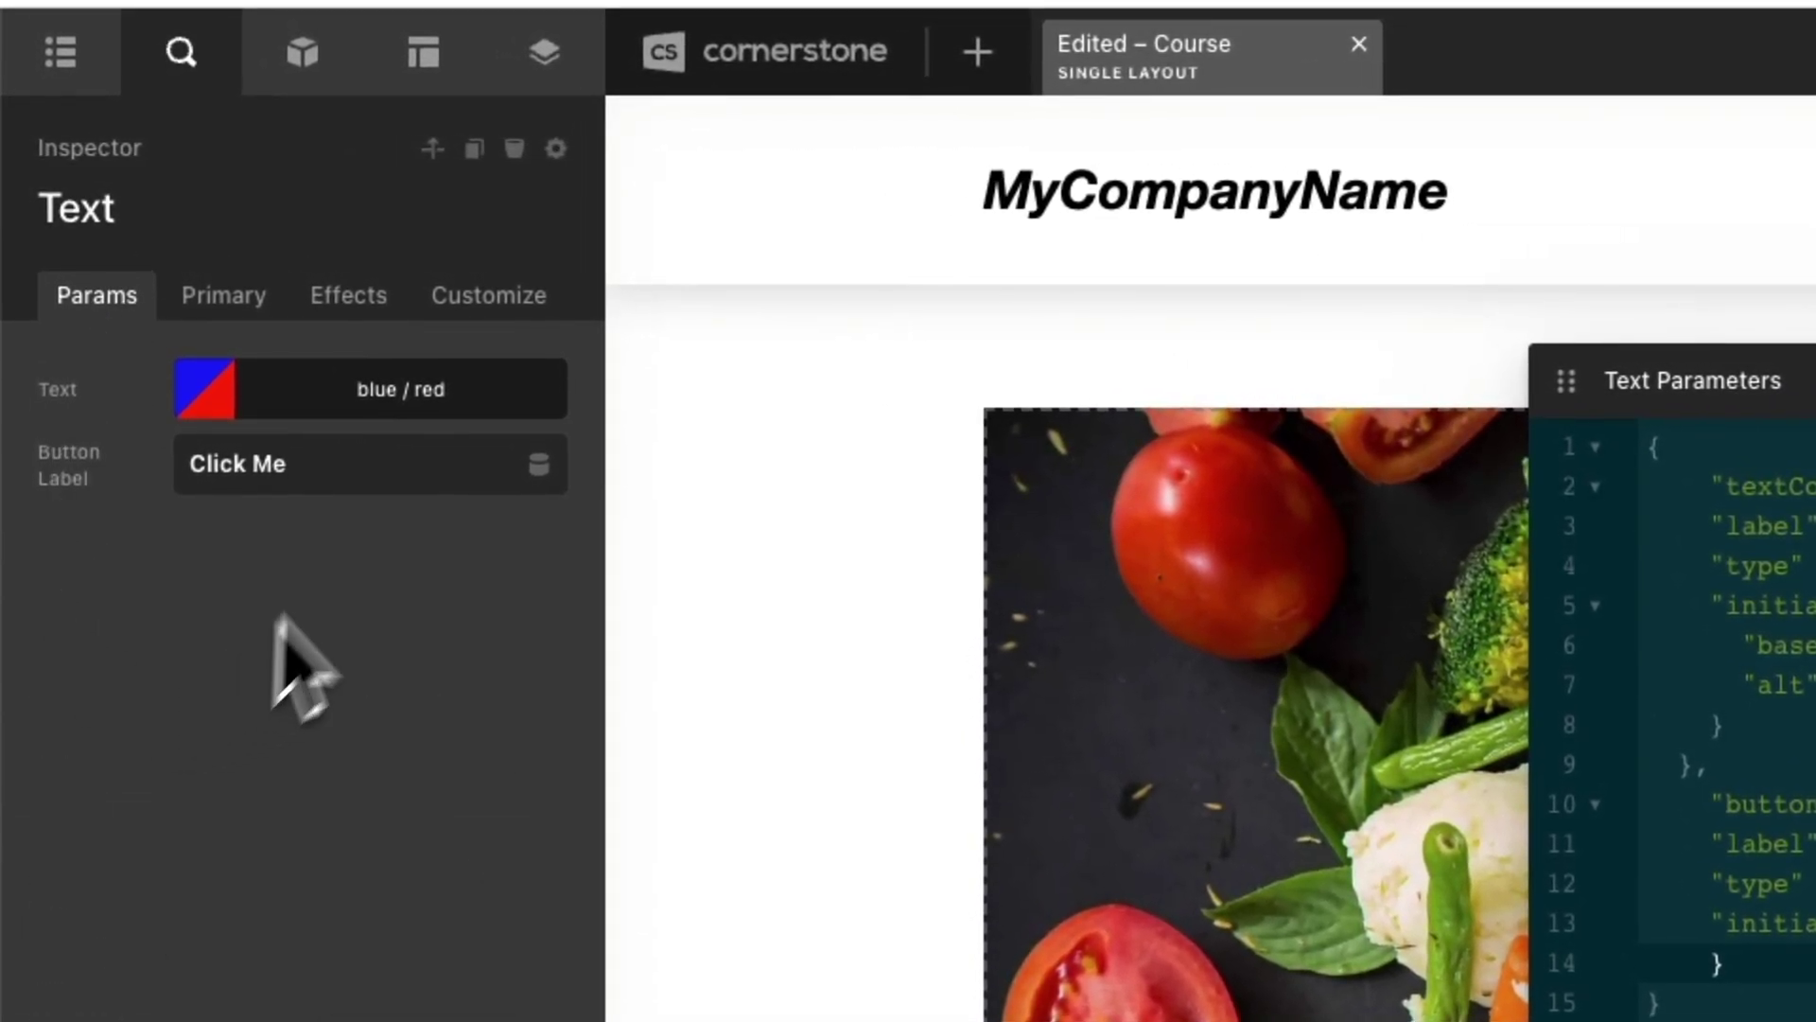
pyautogui.click(357, 470)
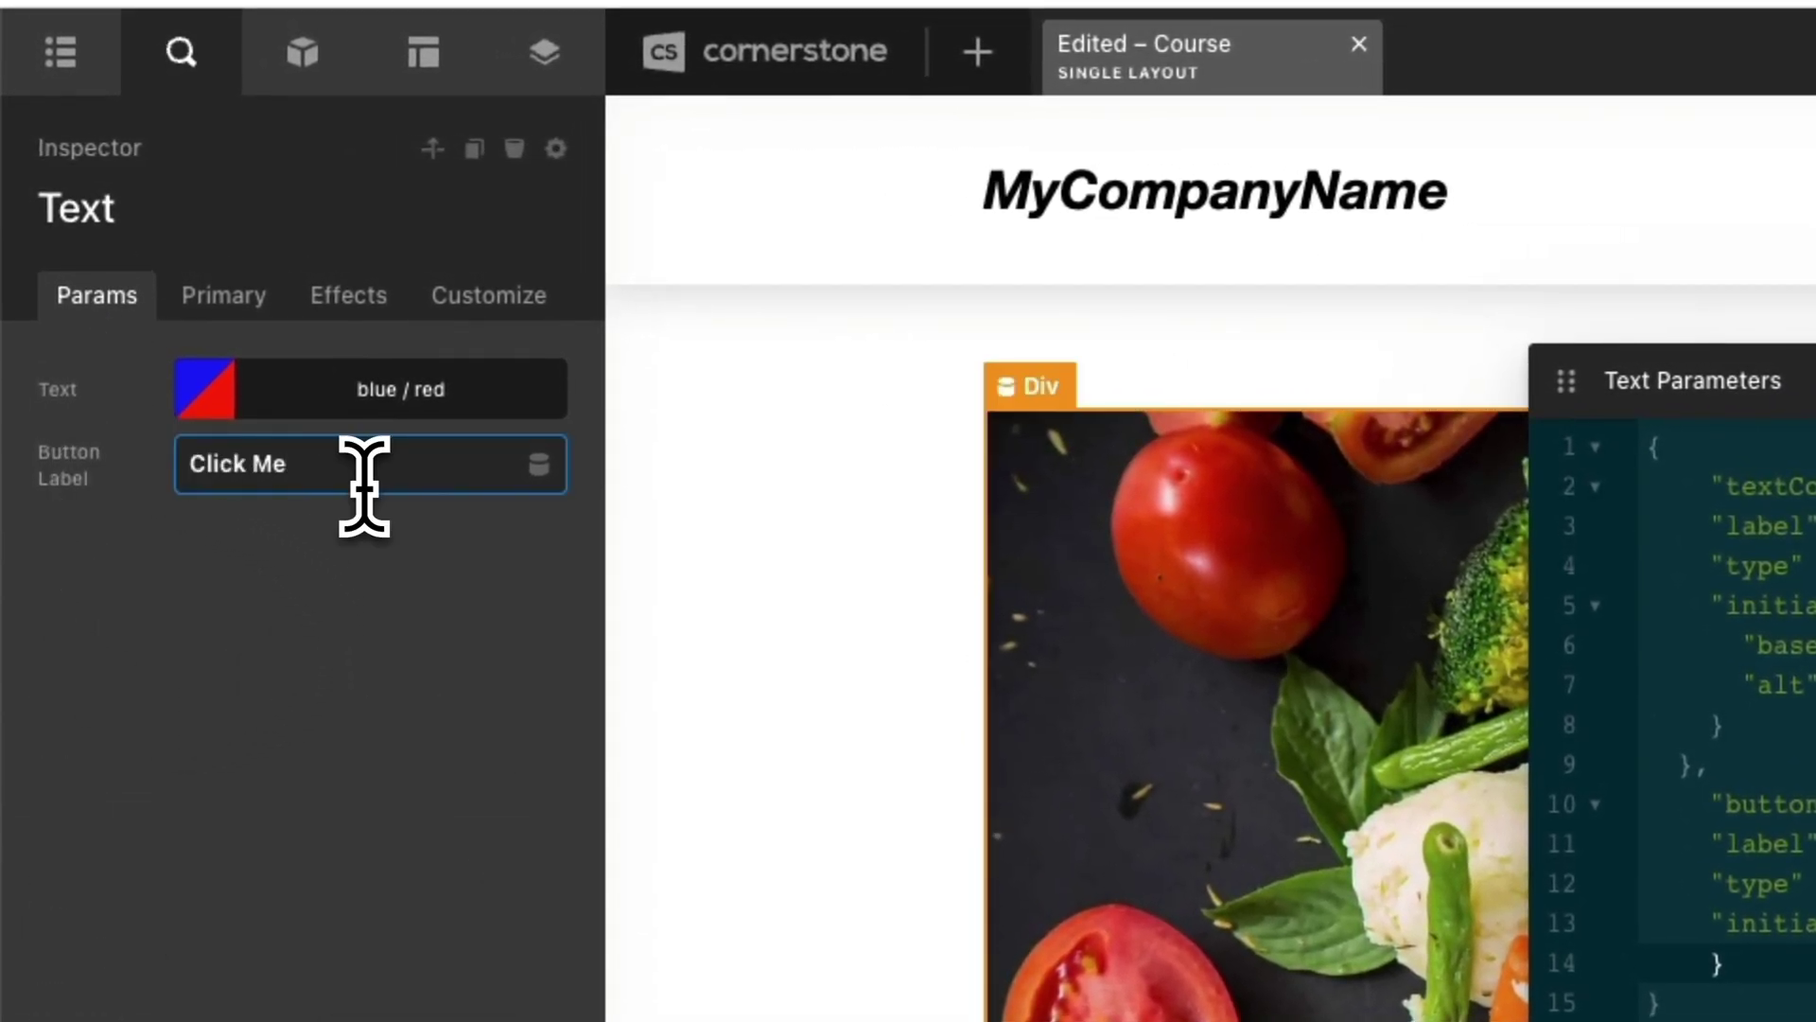
pyautogui.hotkey('ctrl', 'a')
pyautogui.write('Click Me Now!')
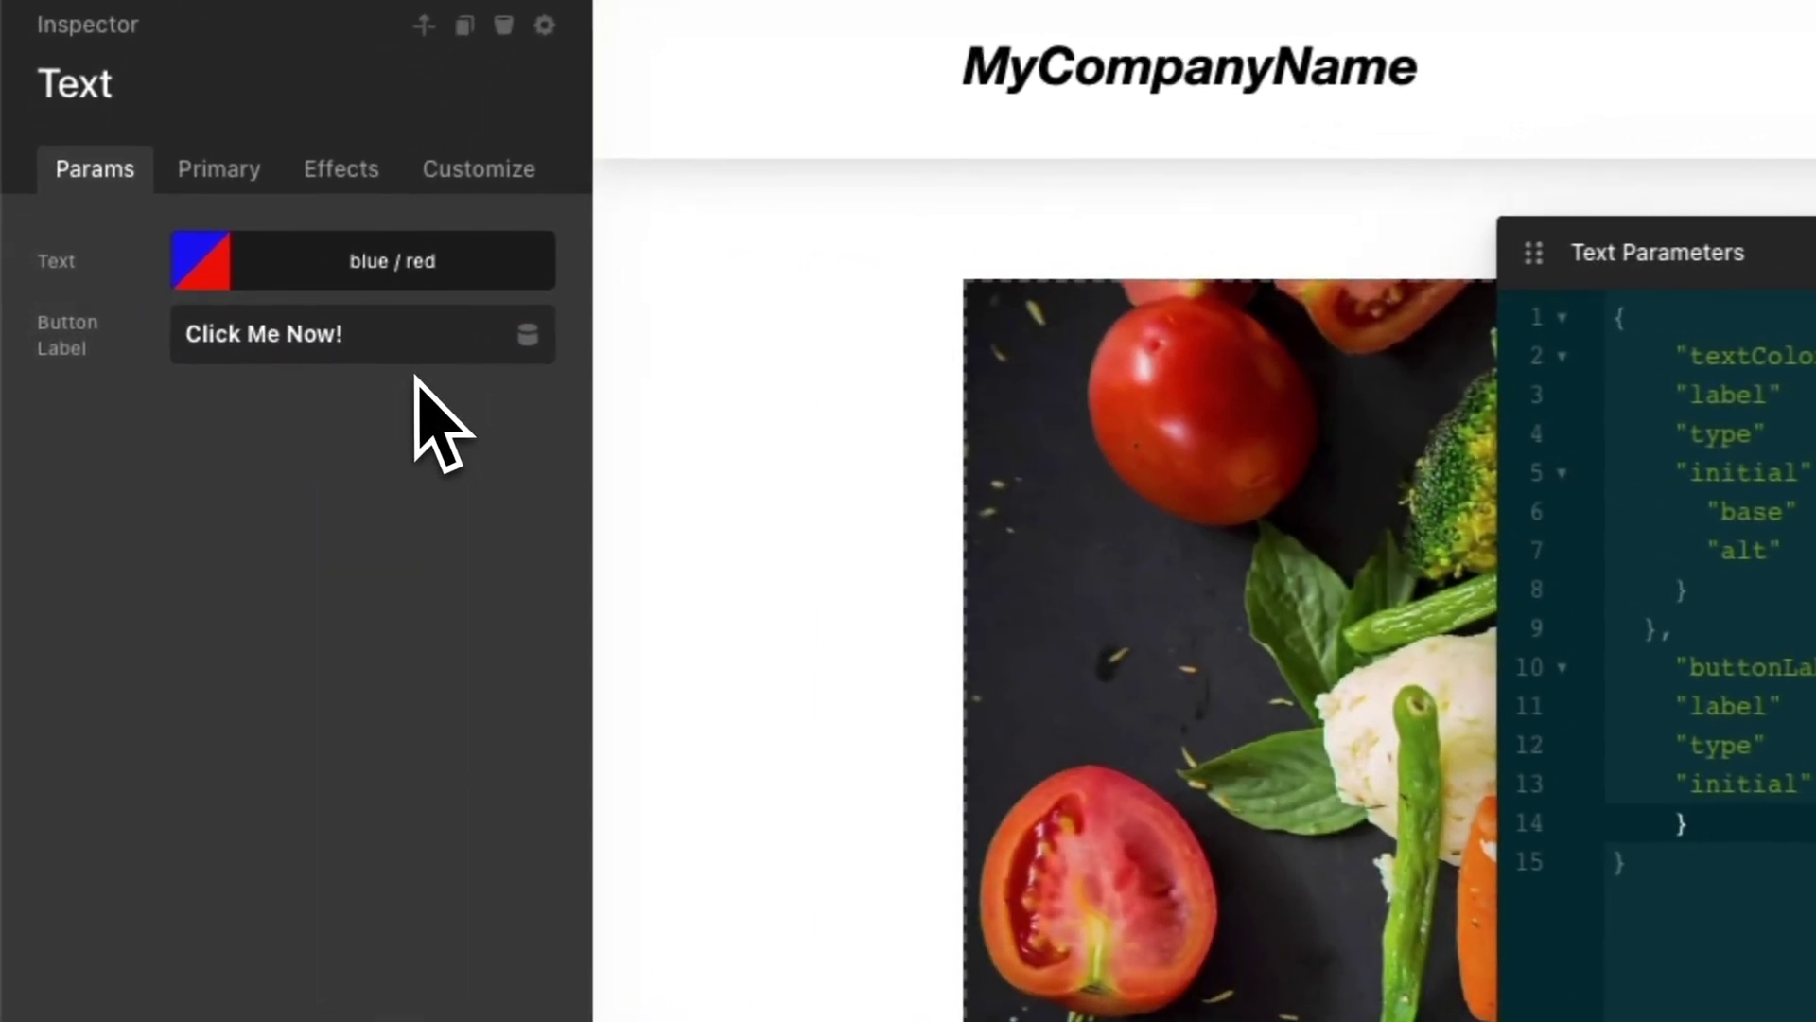
pyautogui.click(404, 343)
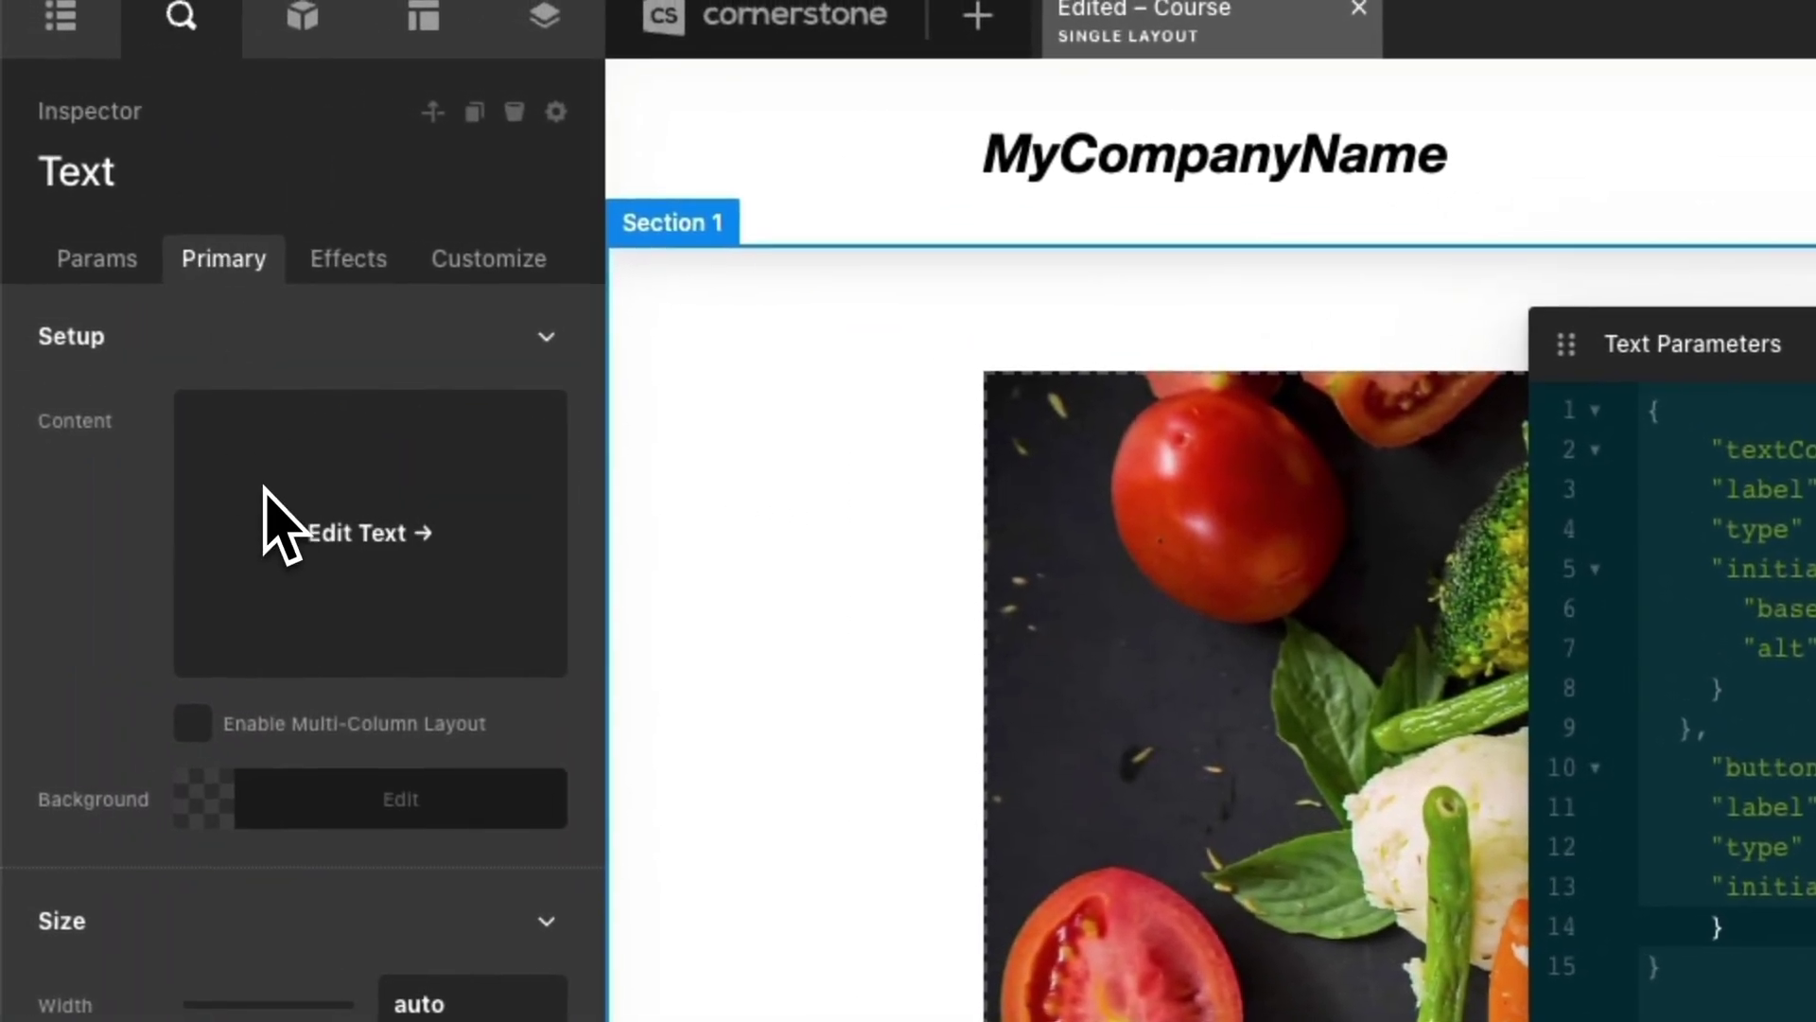
# - Replace "Start This Course" in the ld_course_resume shortcode's label with the dynamic value {{dc:param:buttonLabel}}
pyautogui.click(4, 450)
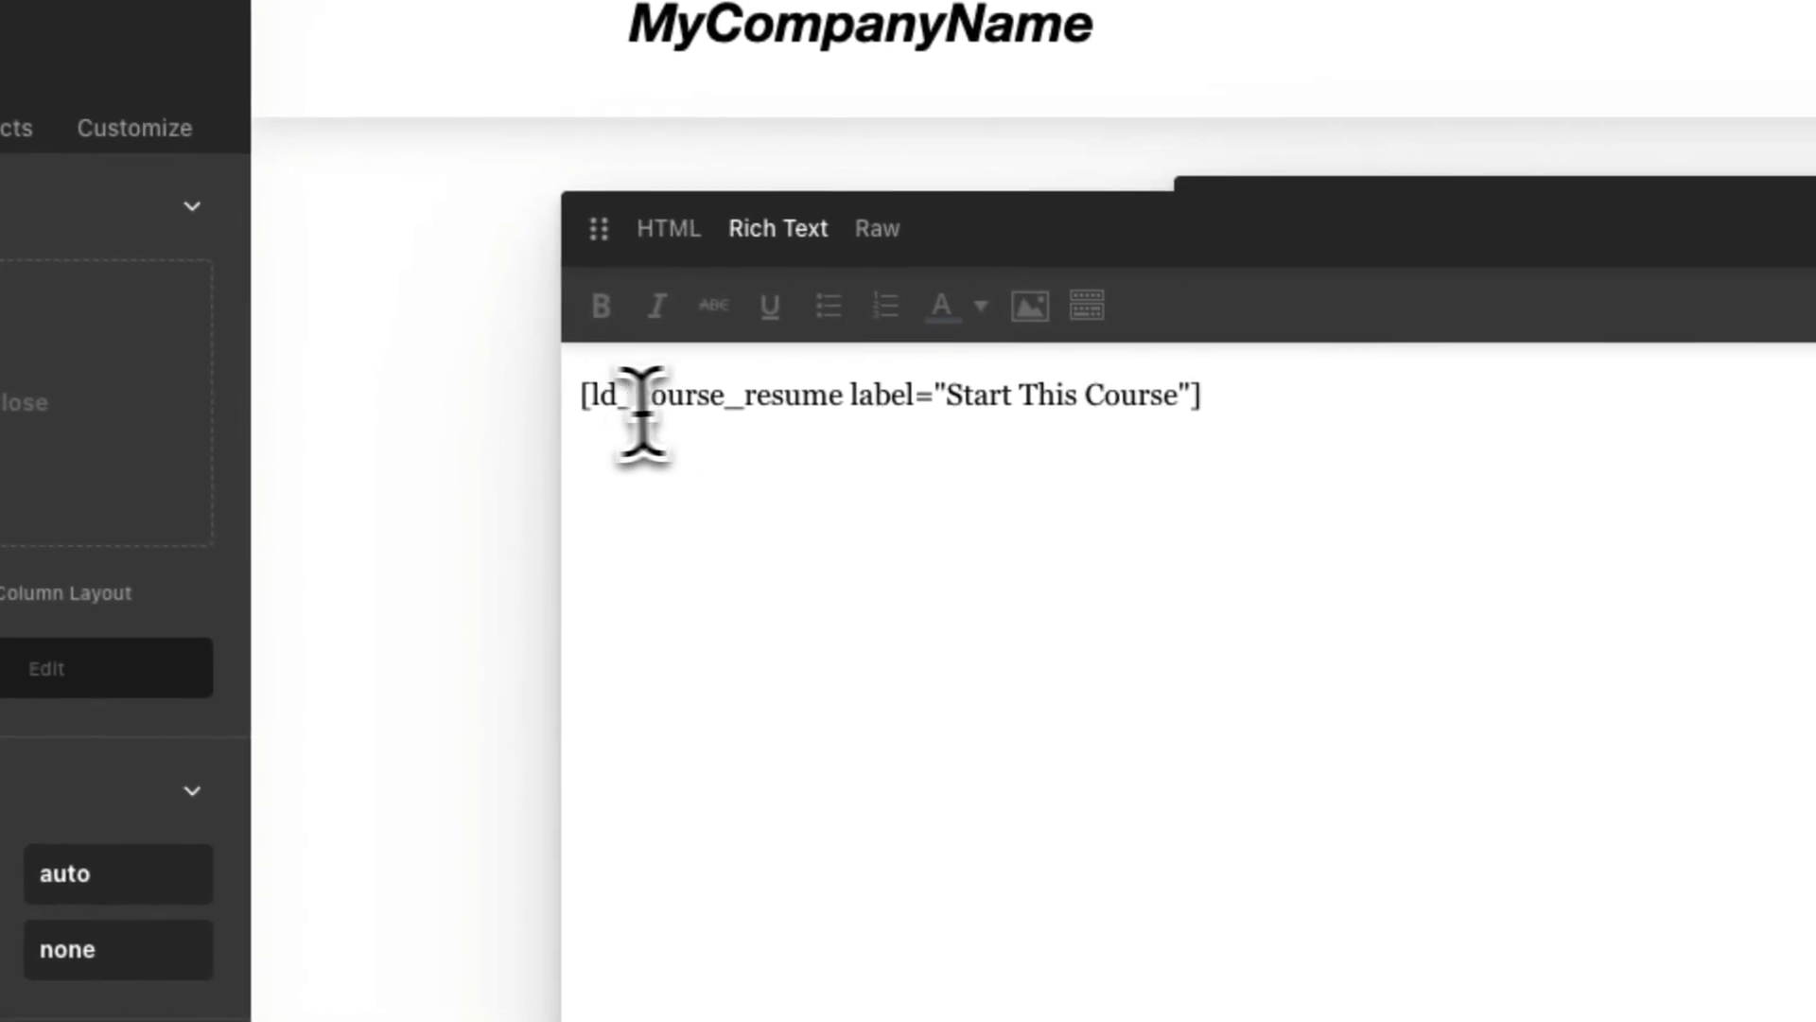
pyautogui.moveTo(942, 394); pyautogui.dragTo(1173, 394)
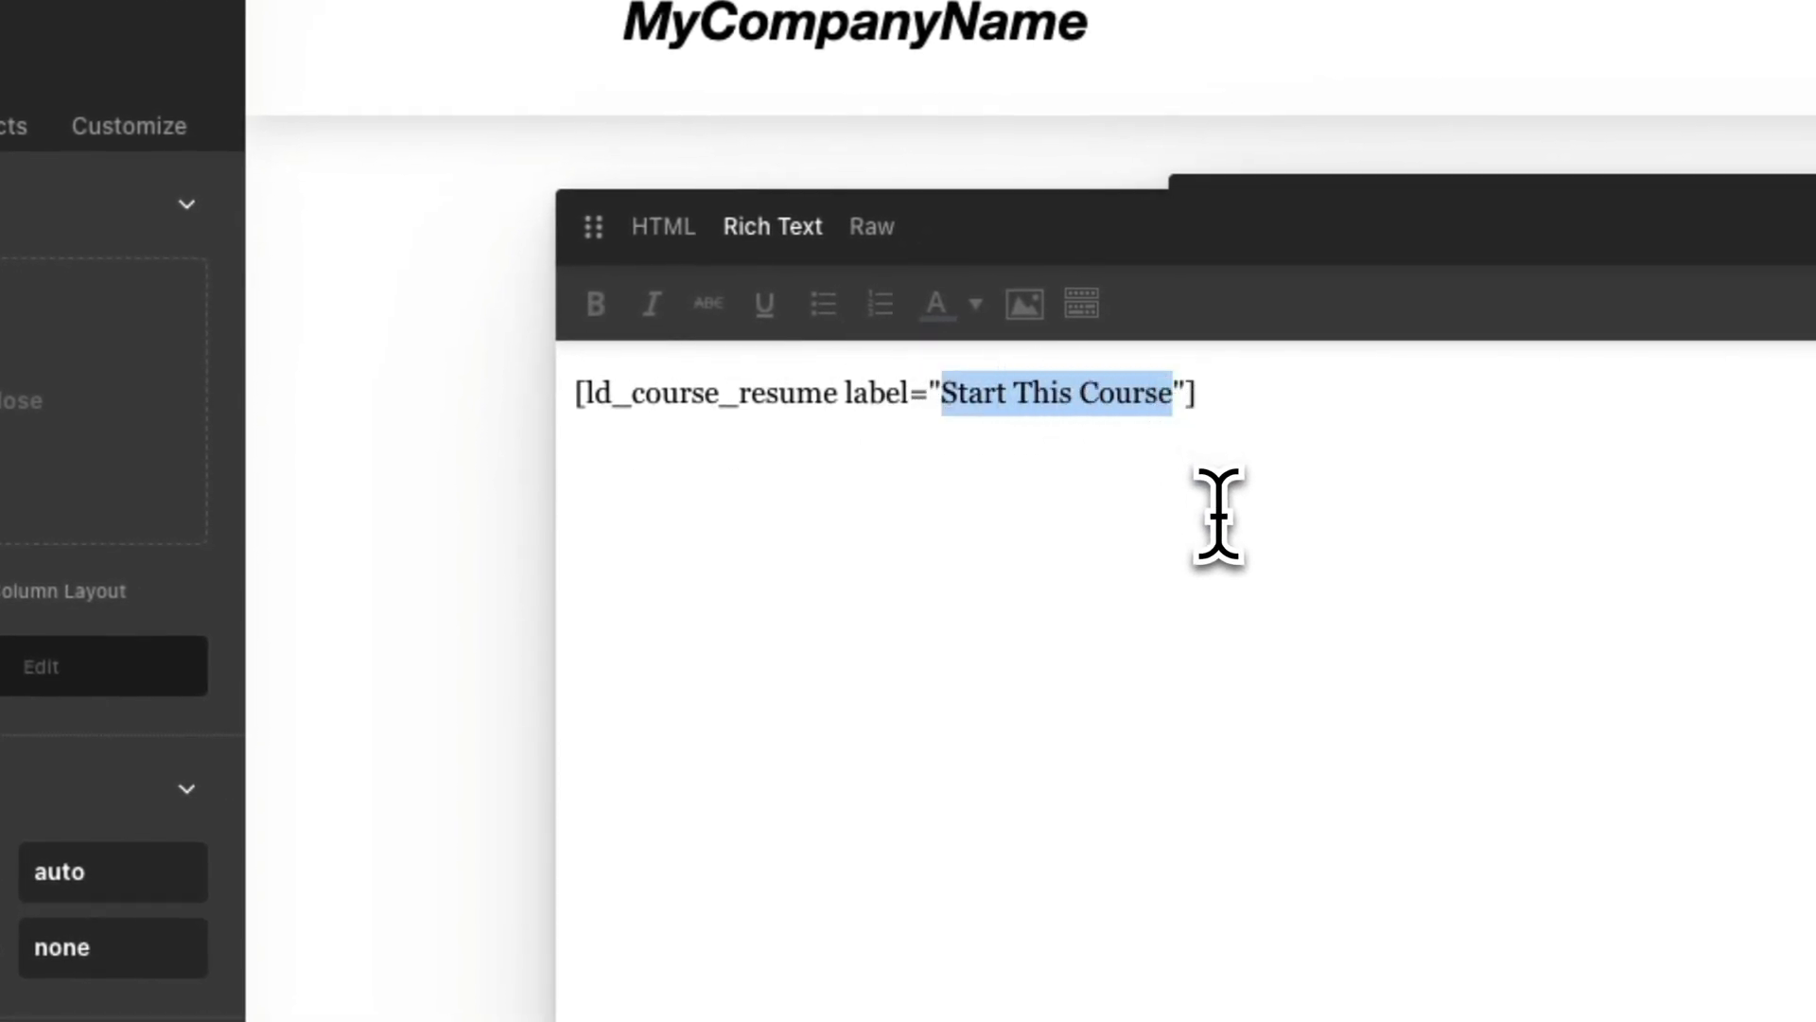
pyautogui.write('{{dc:p')
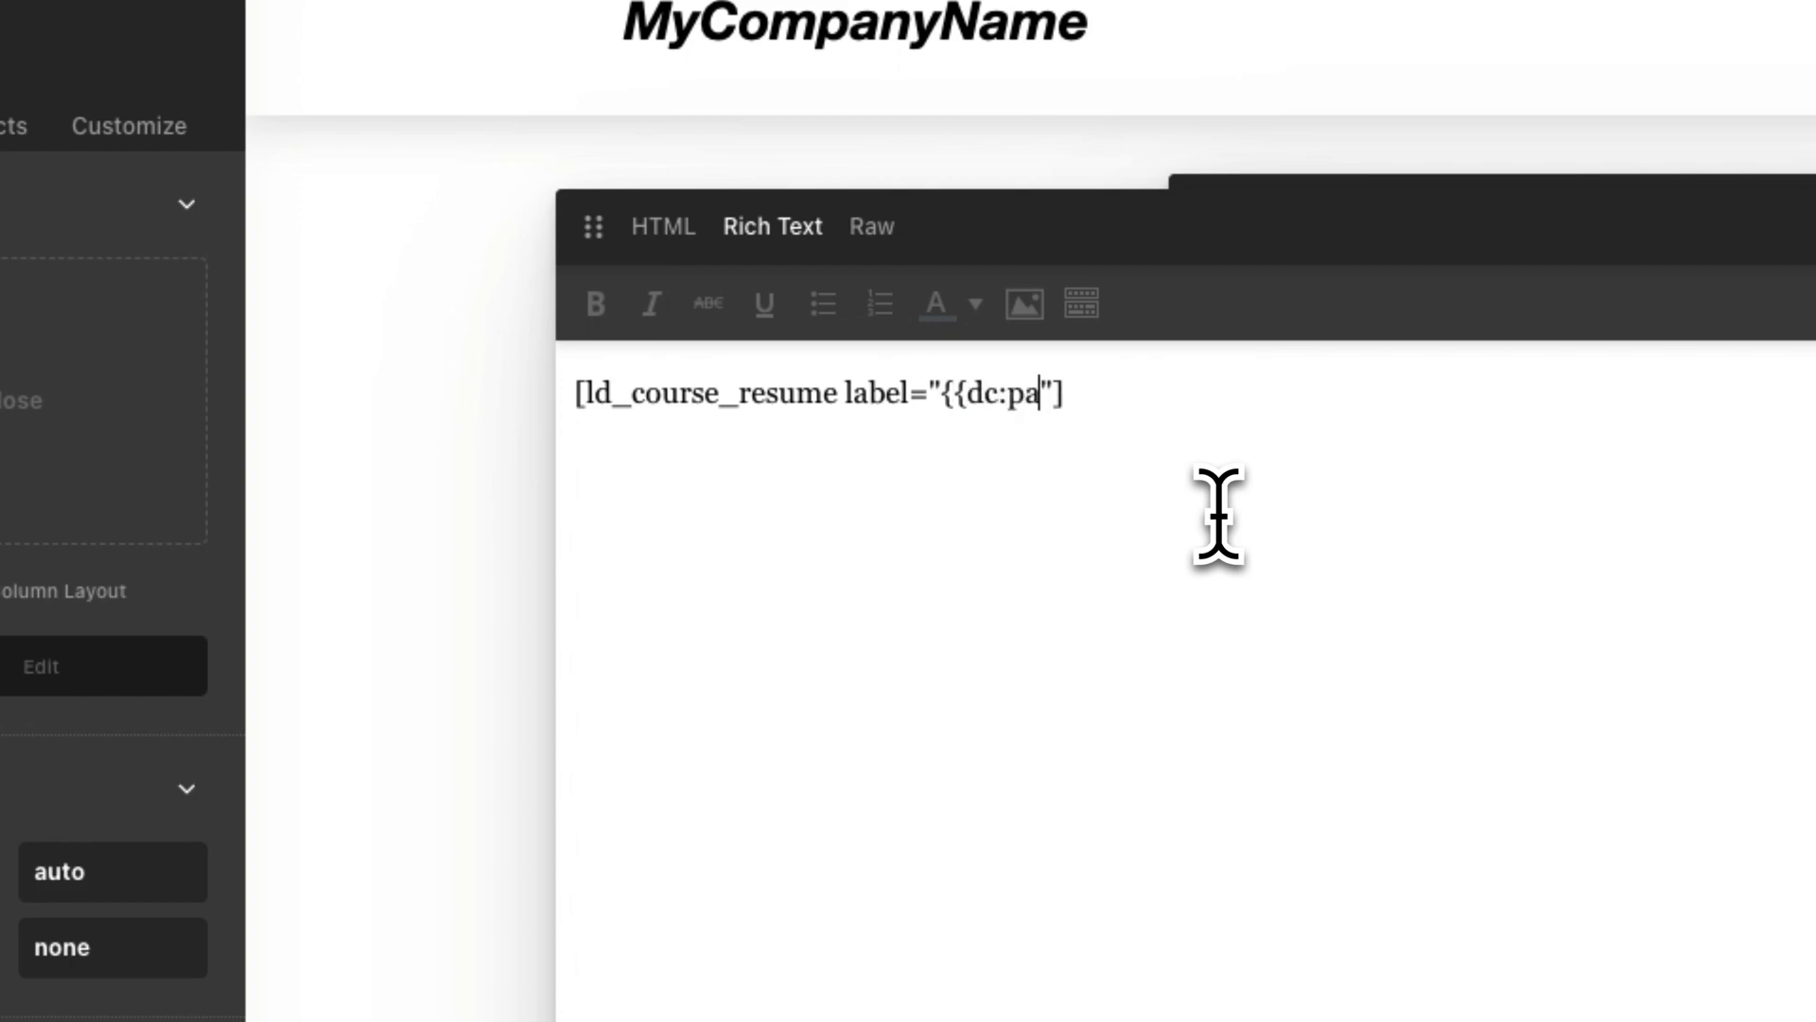
pyautogui.write('aram:')
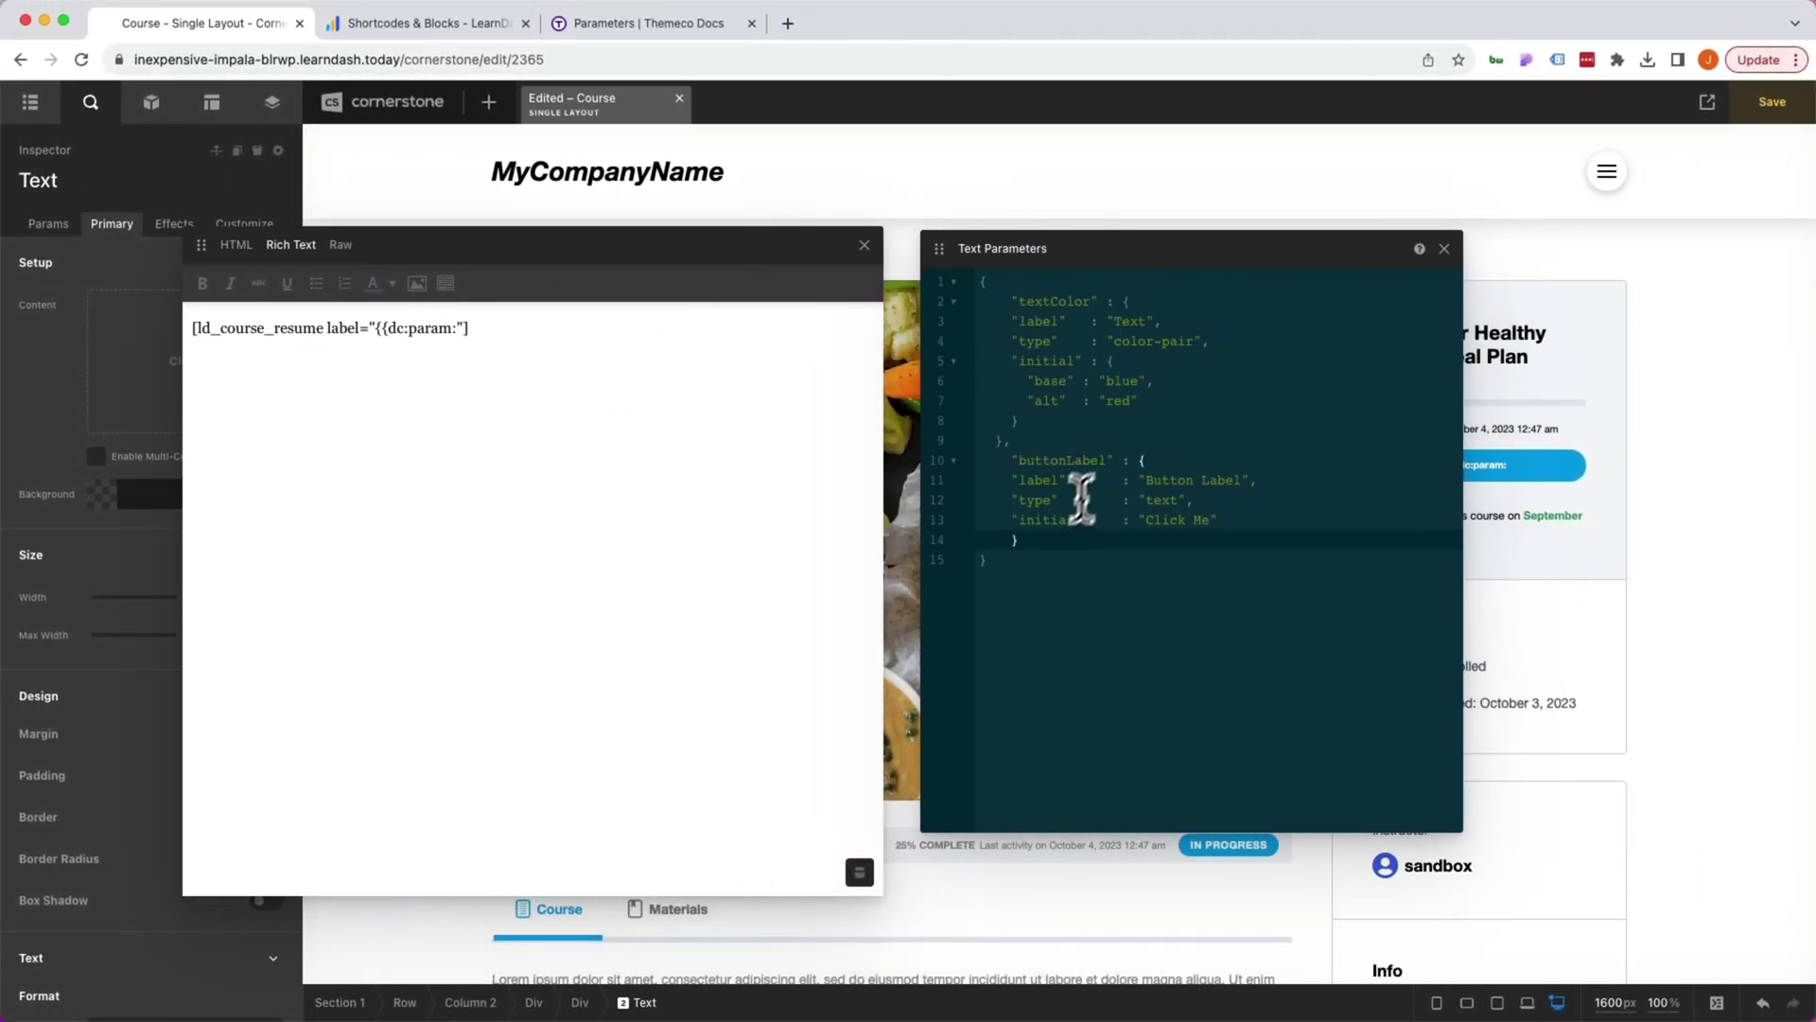
pyautogui.click(1009, 443)
pyautogui.write(',')
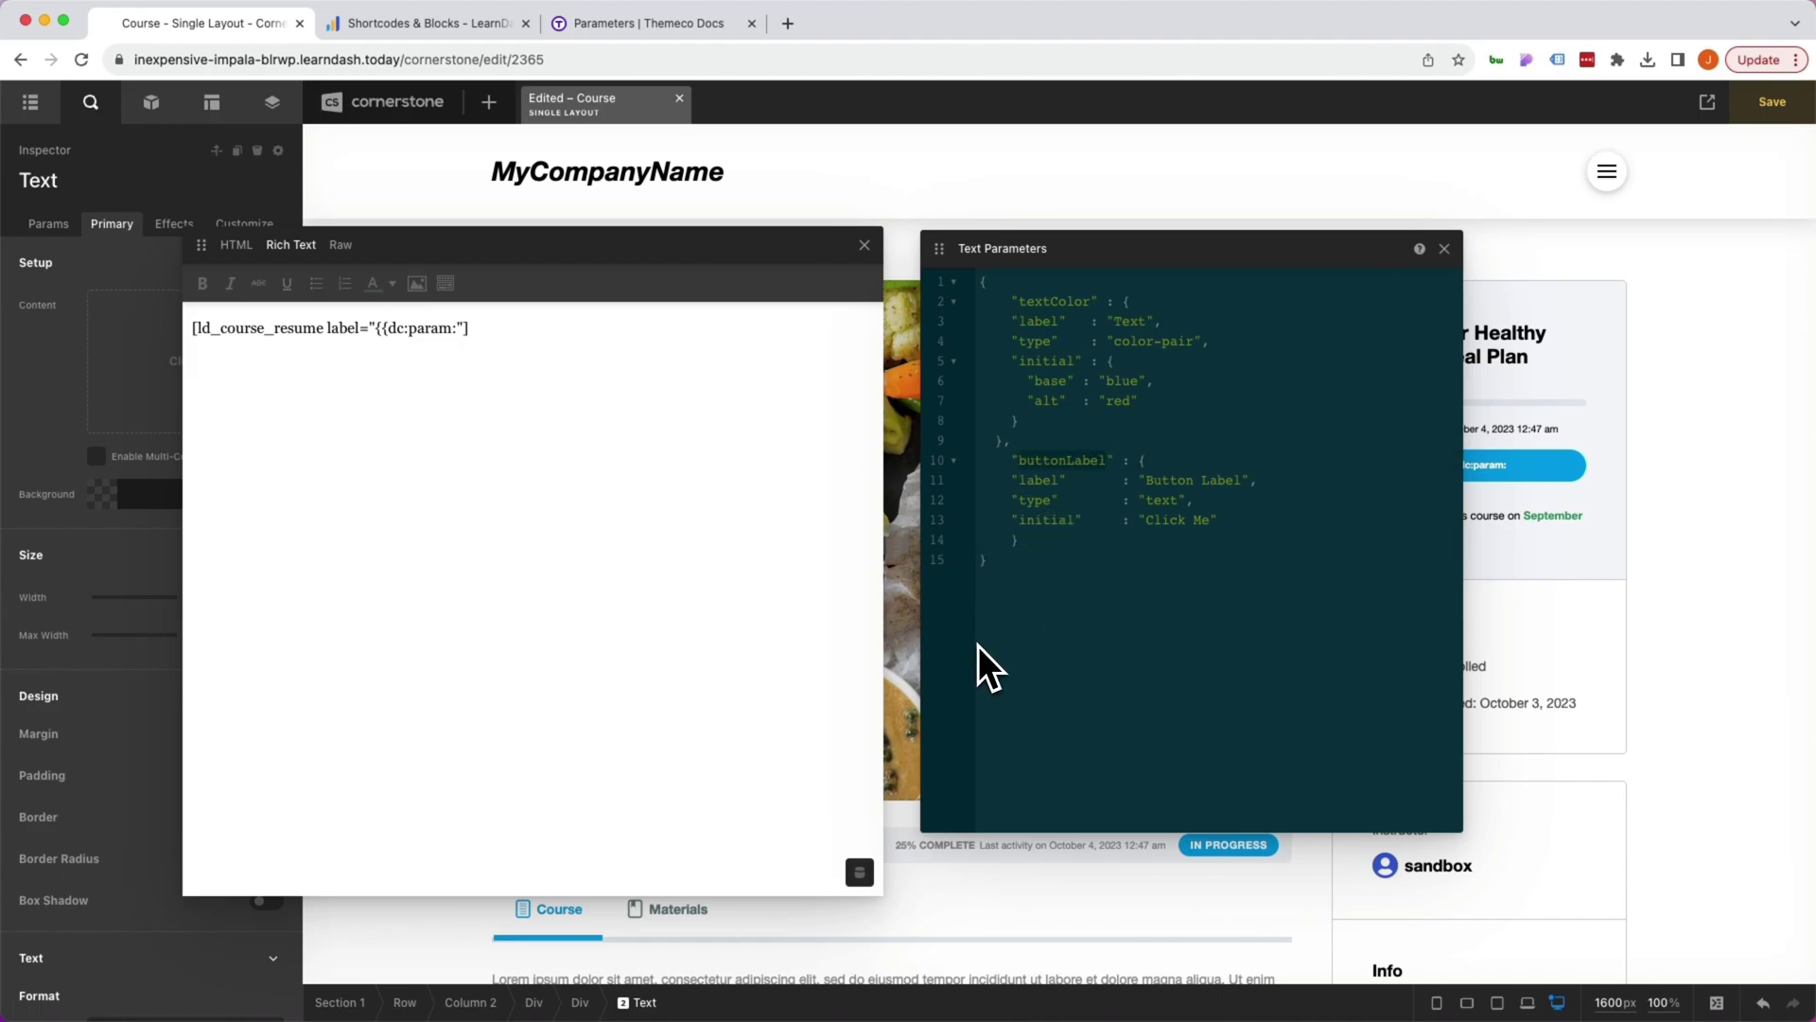
pyautogui.click(479, 376)
pyautogui.write('buttonLabel')
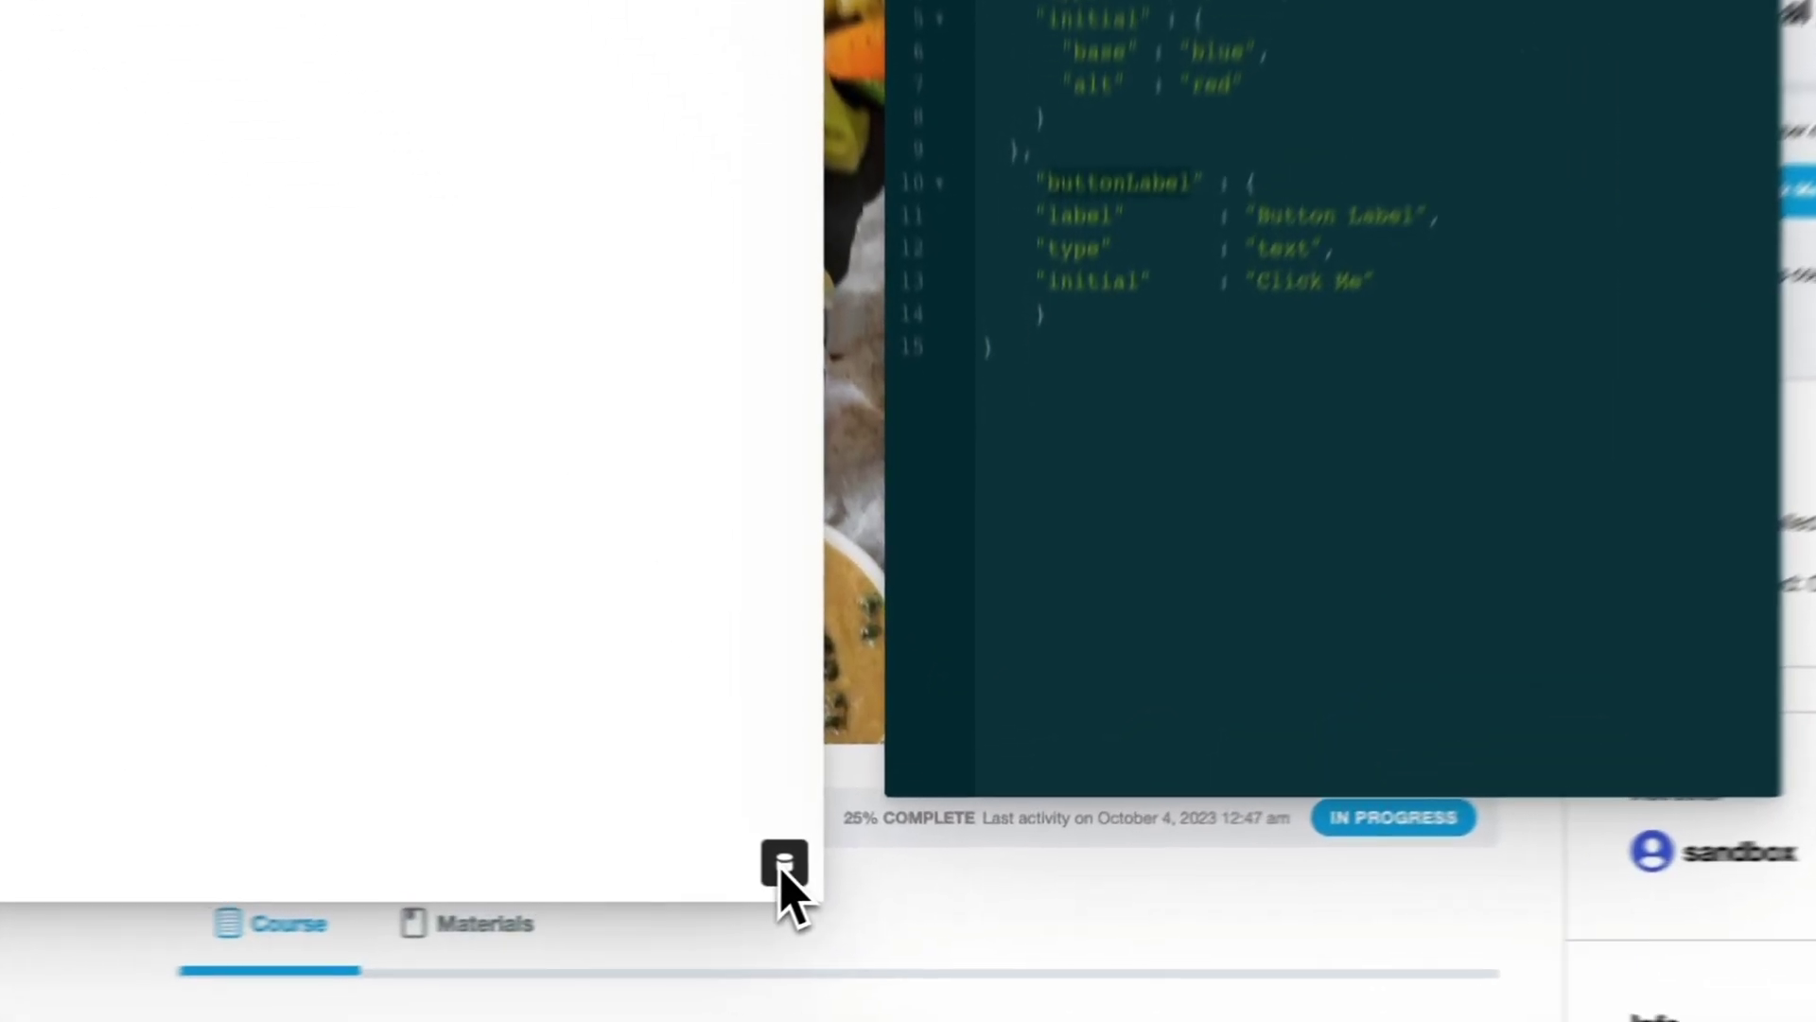
# - Find Element Parameters in the dynamic content picker and insert one named buttonLabel into the shortcode
pyautogui.click(859, 871)
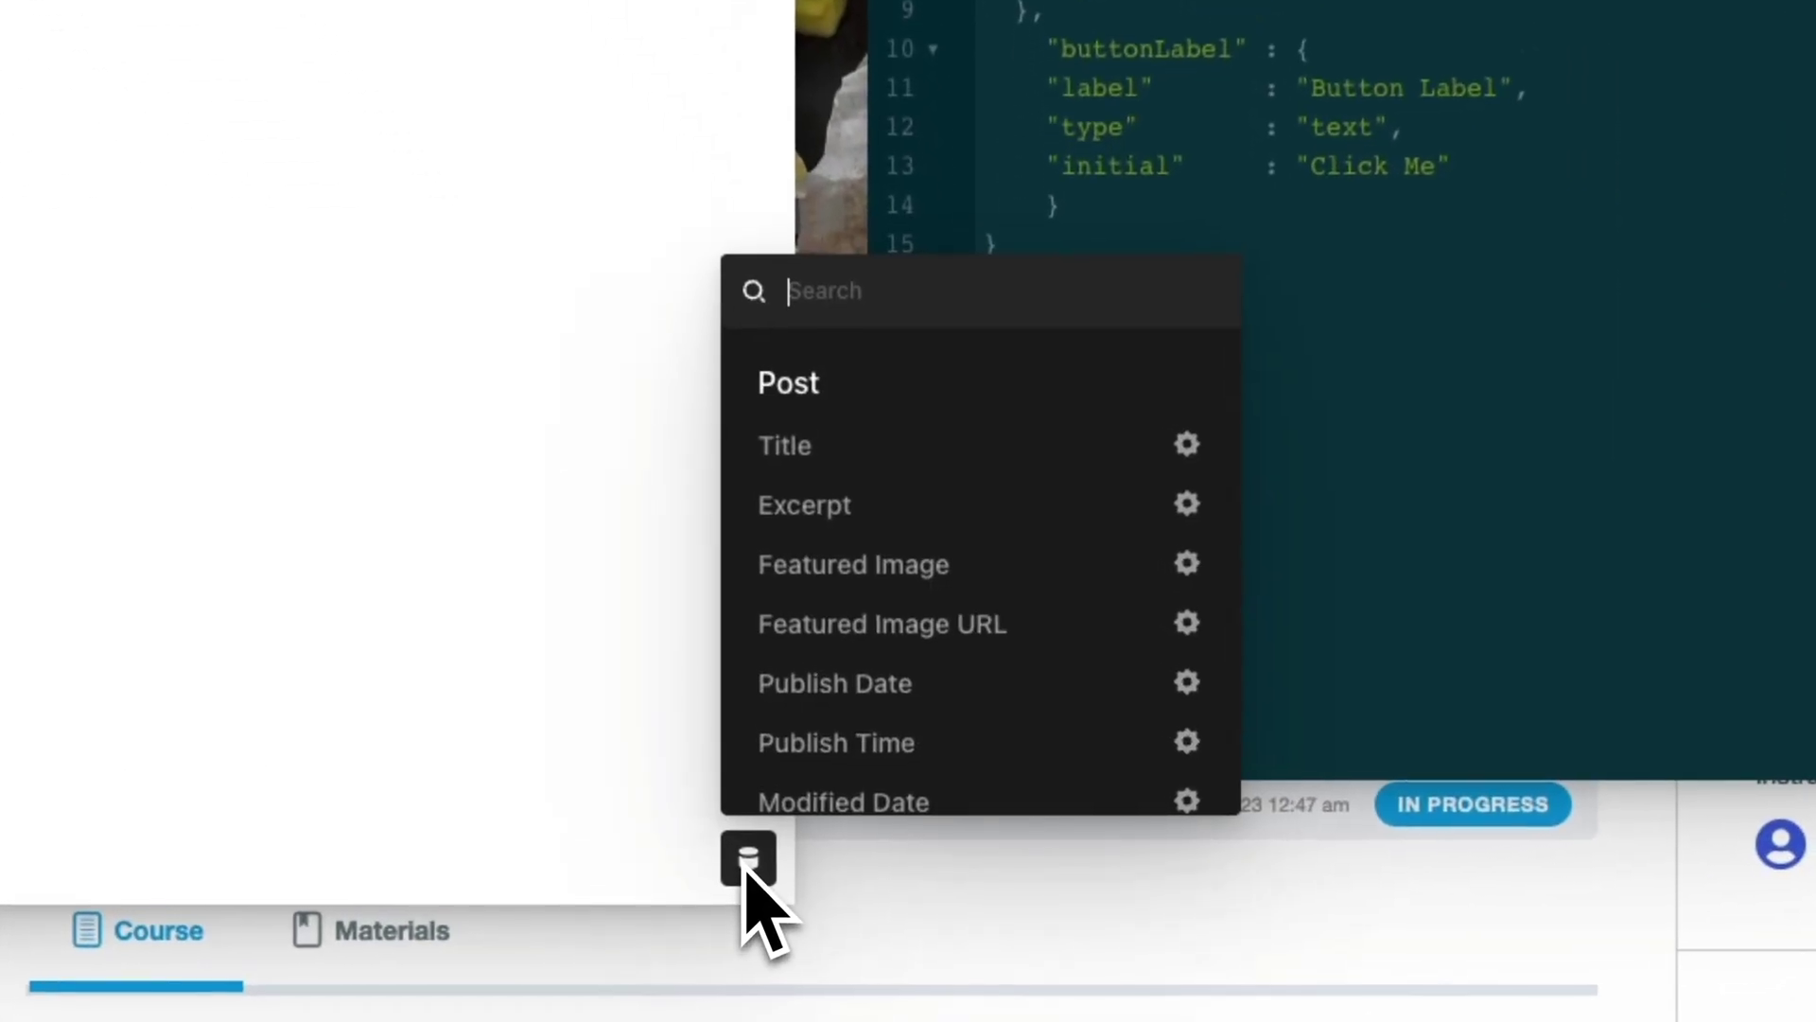
pyautogui.write('param')
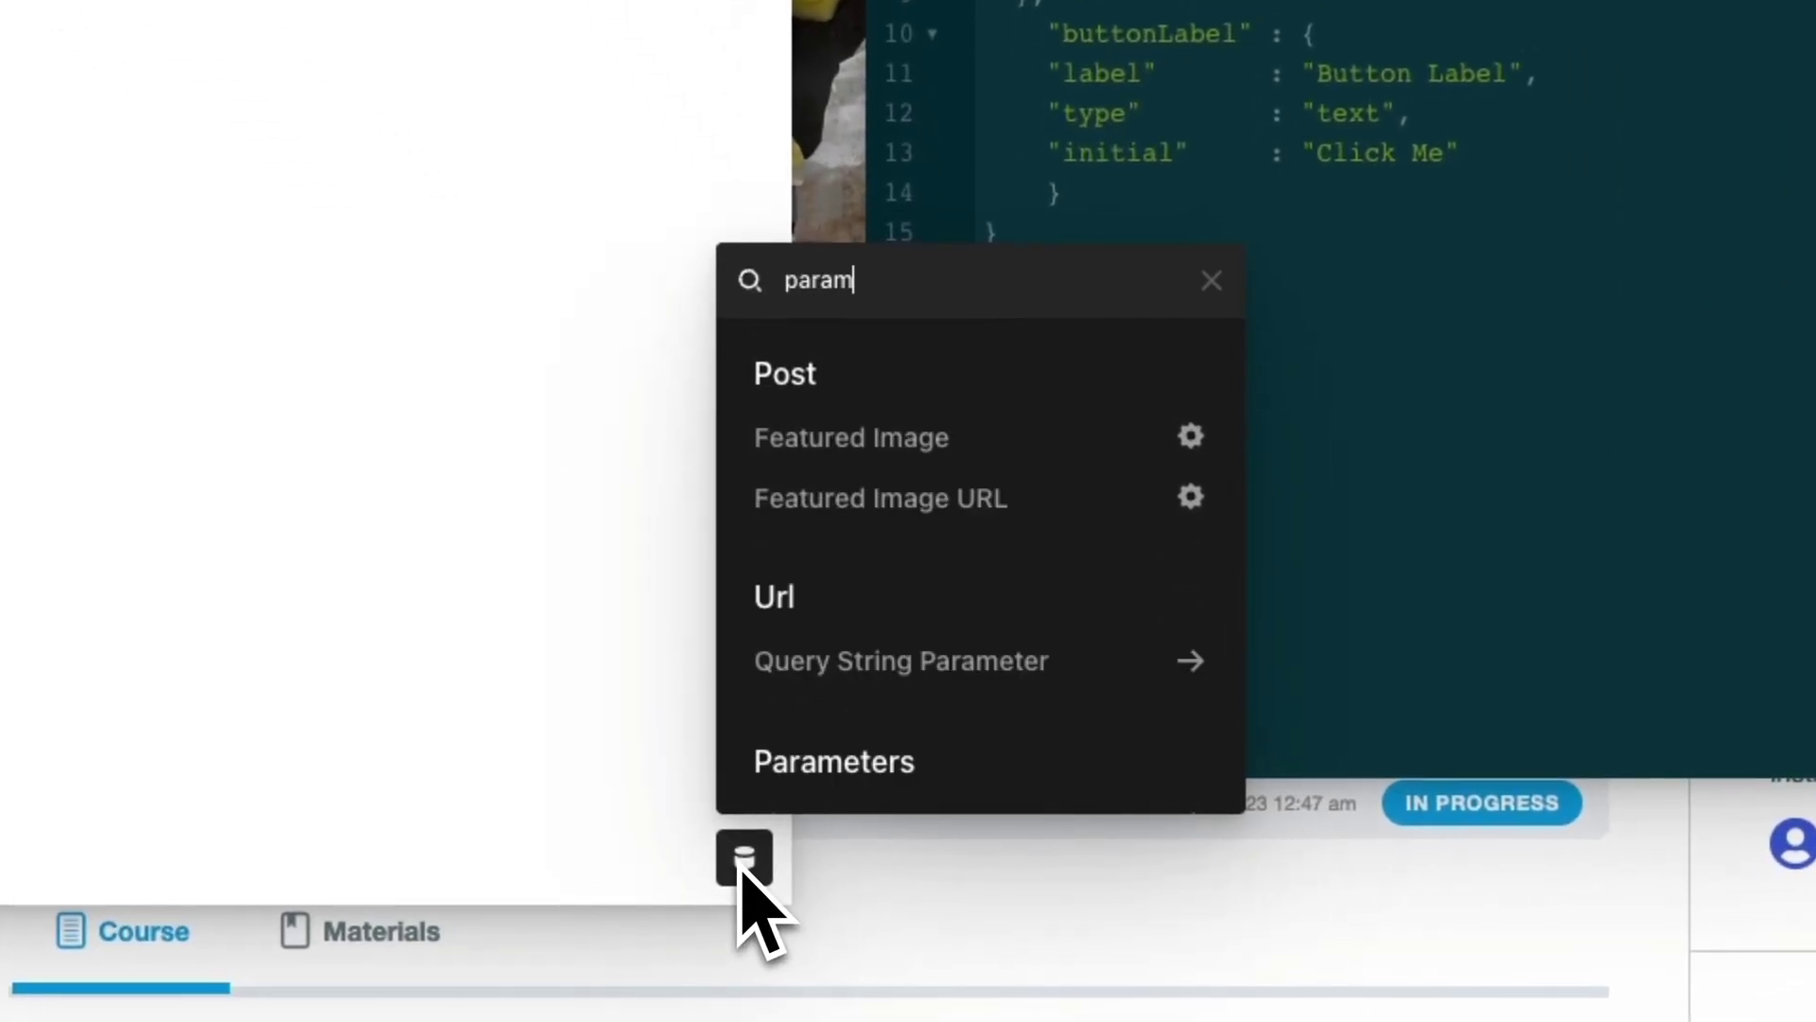
pyautogui.scroll(-1, 974, 722)
pyautogui.click(903, 763)
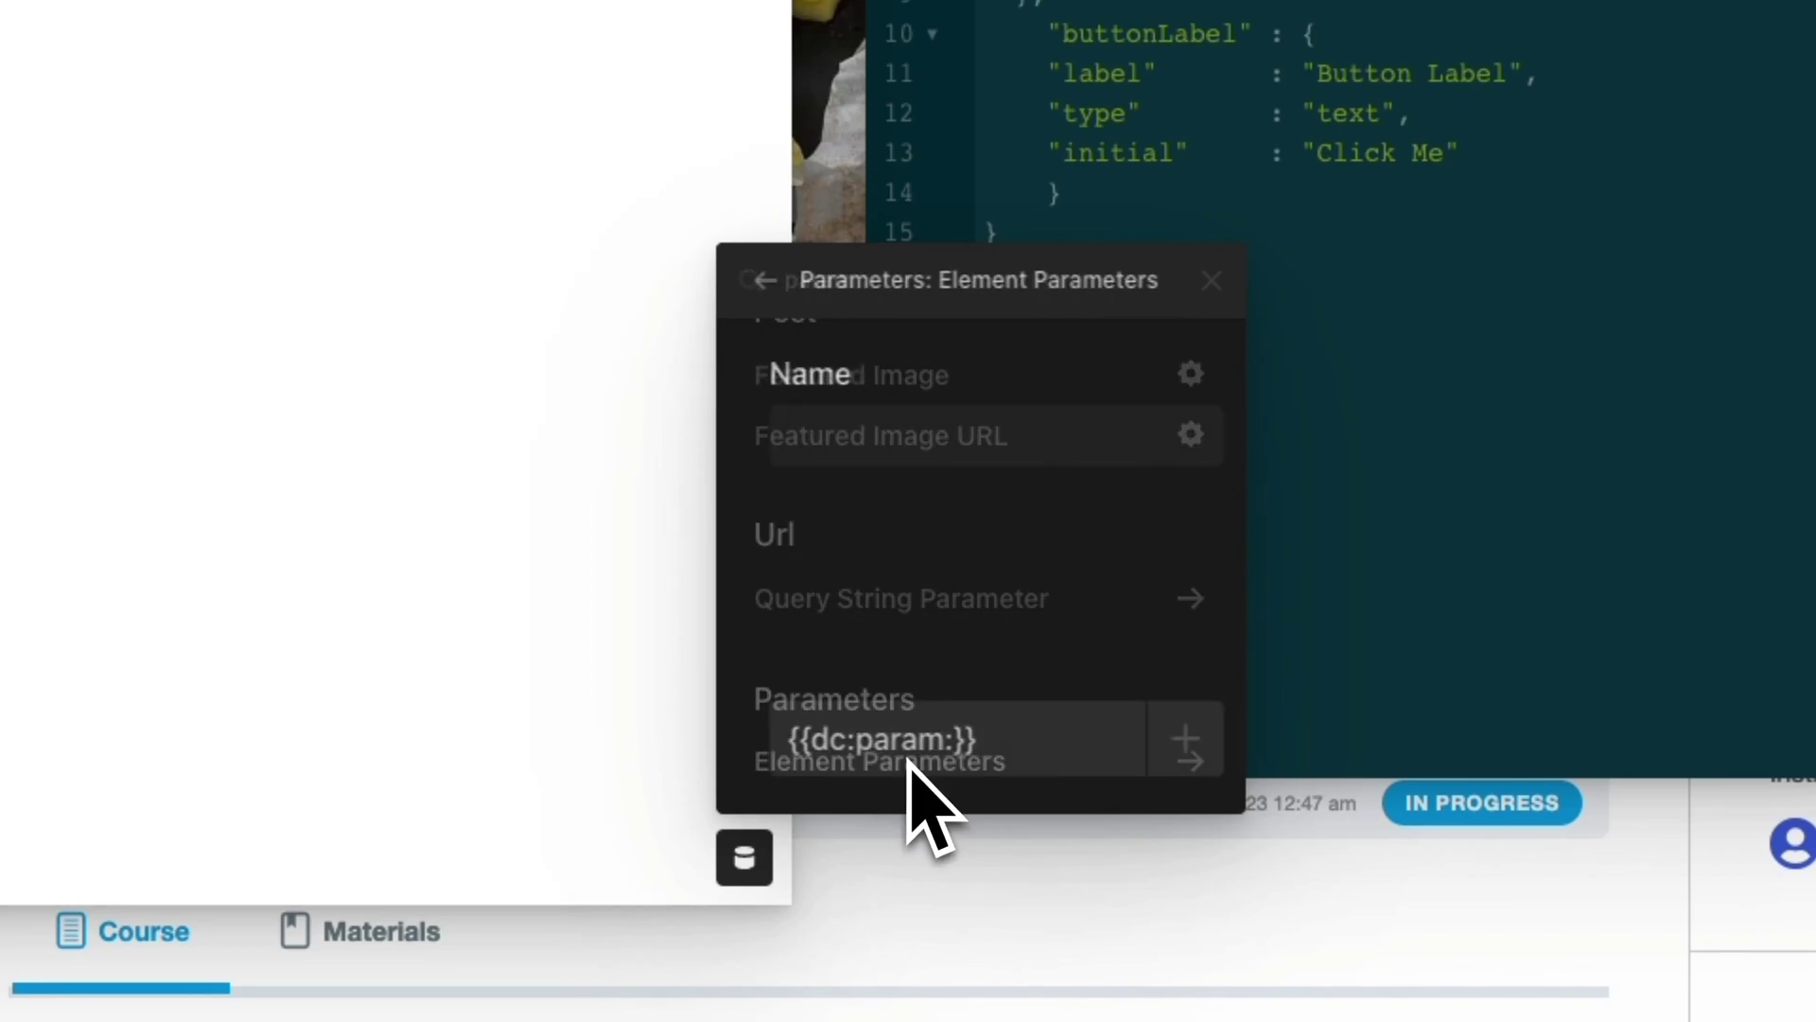
pyautogui.click(865, 444)
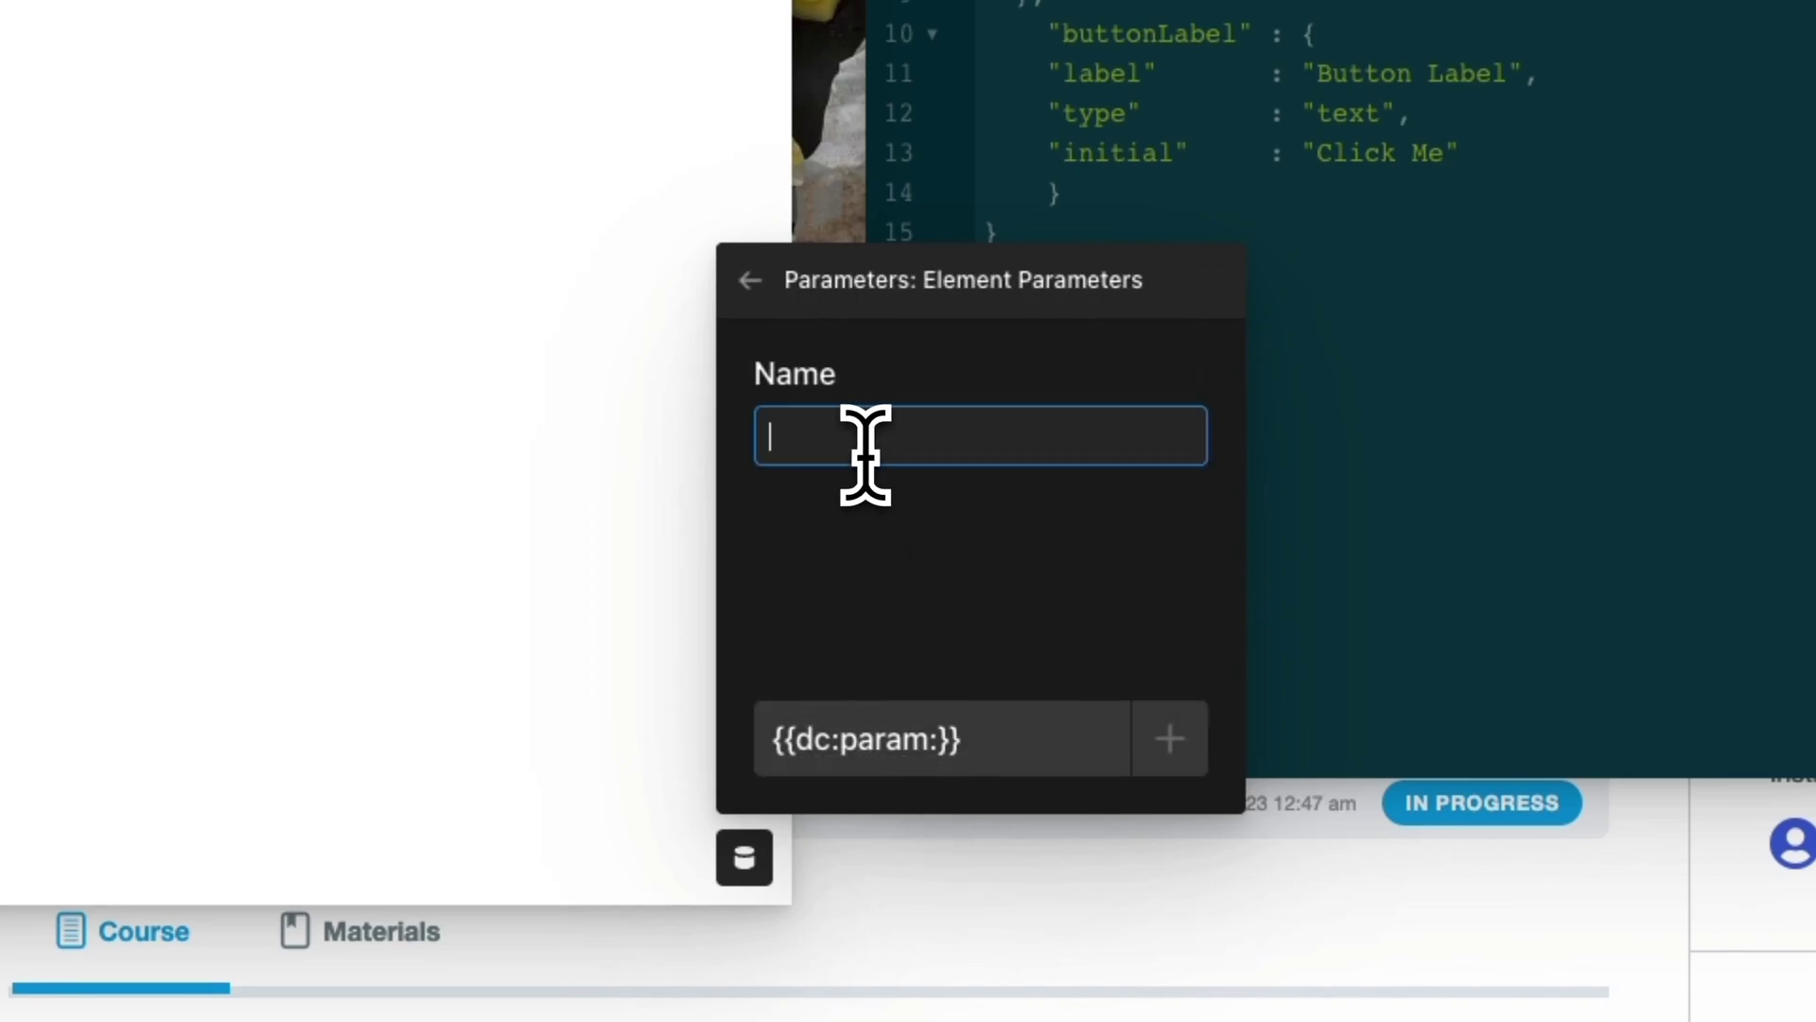
pyautogui.write('butt')
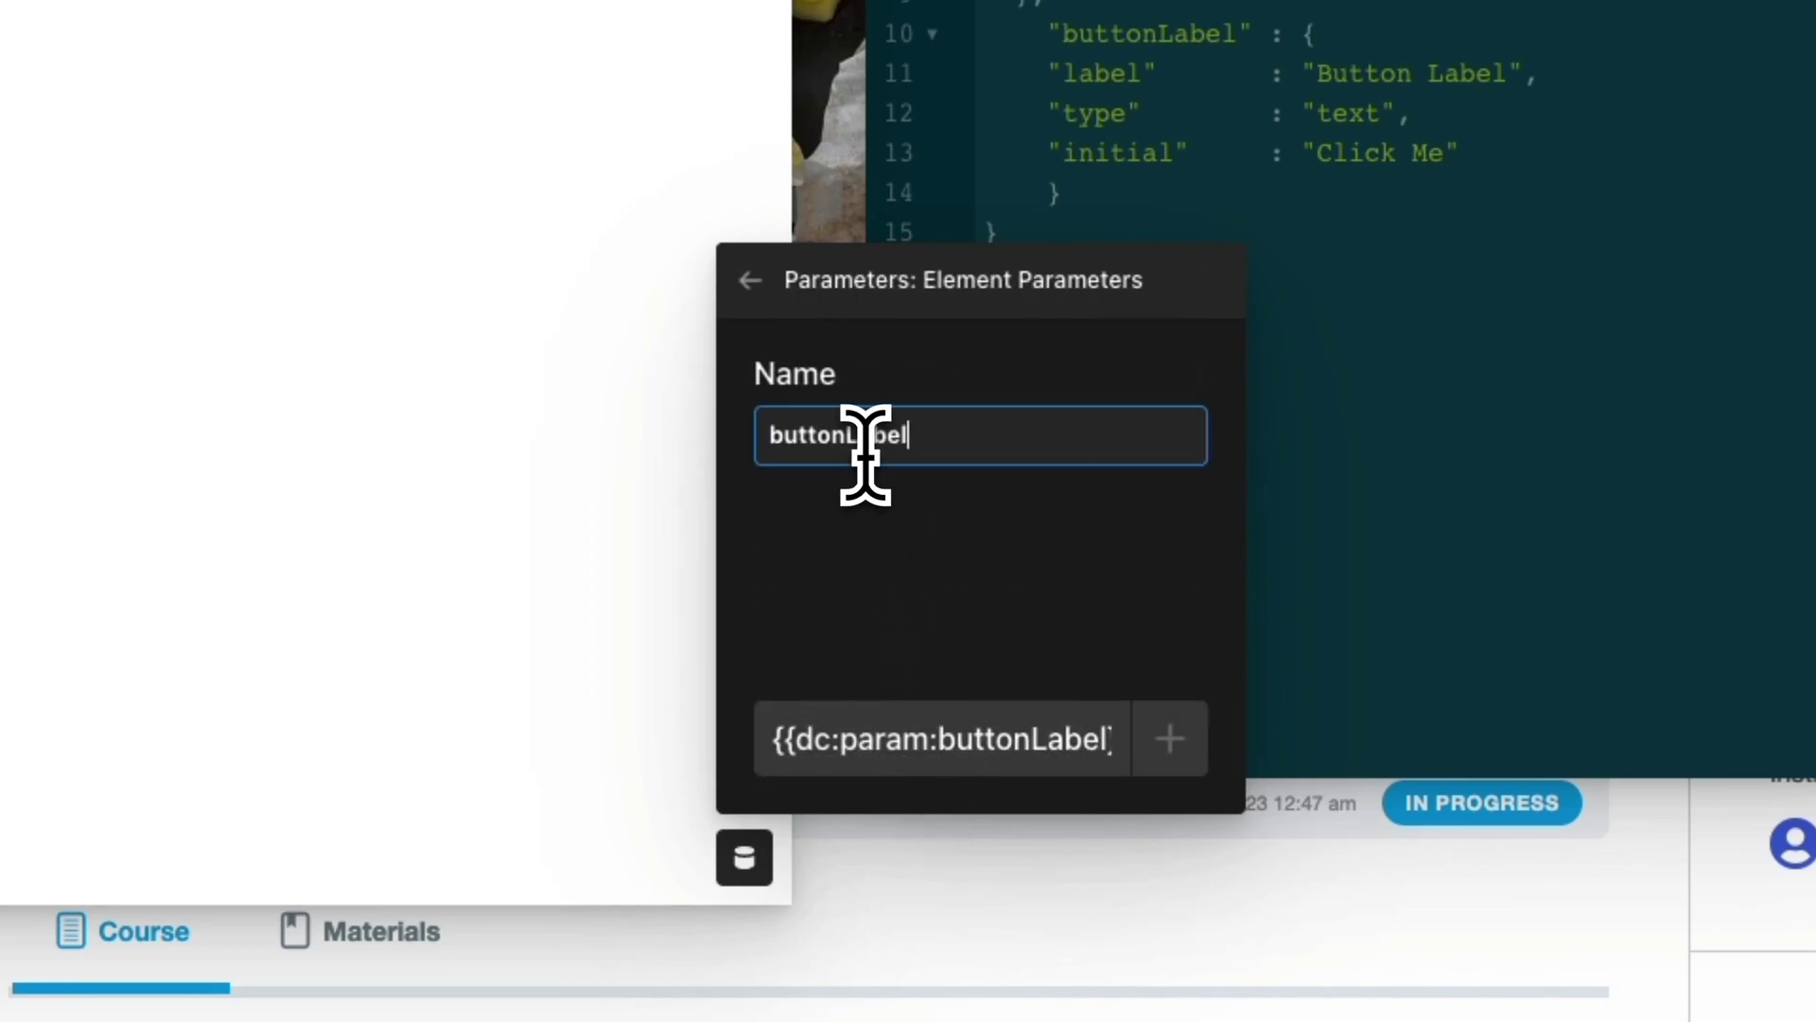
pyautogui.write('onLabel')
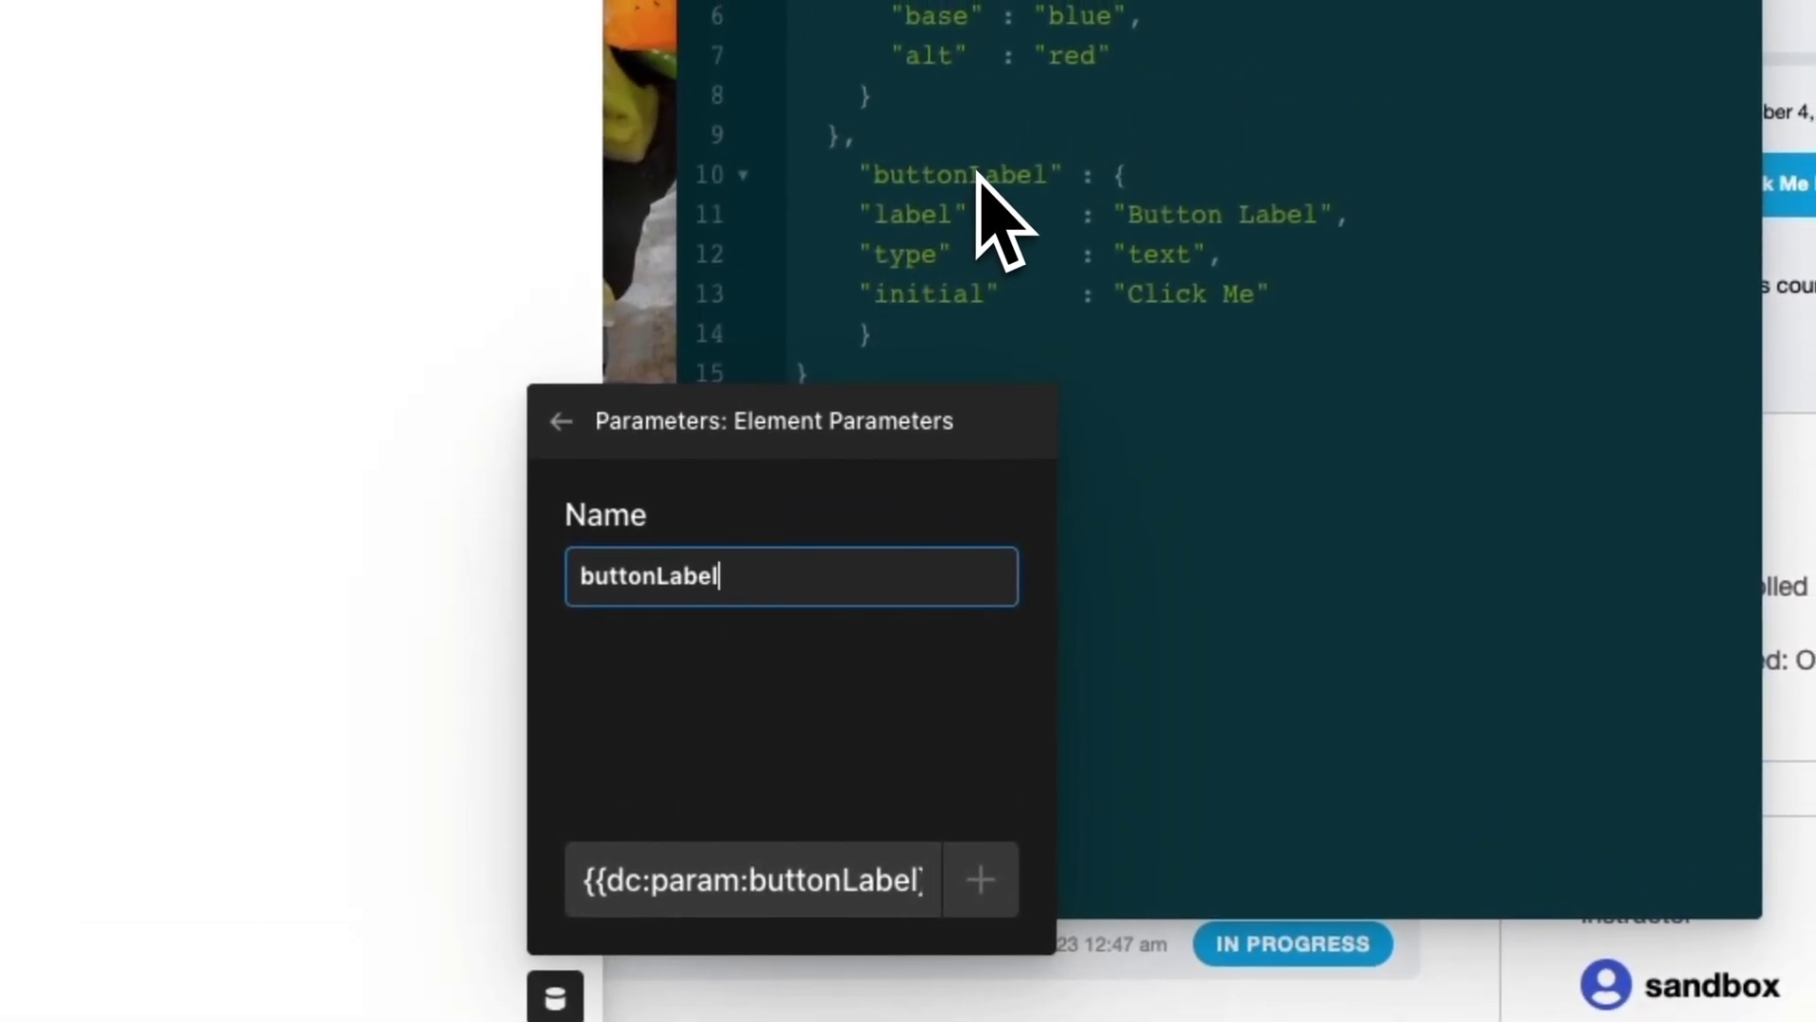
pyautogui.click(979, 880)
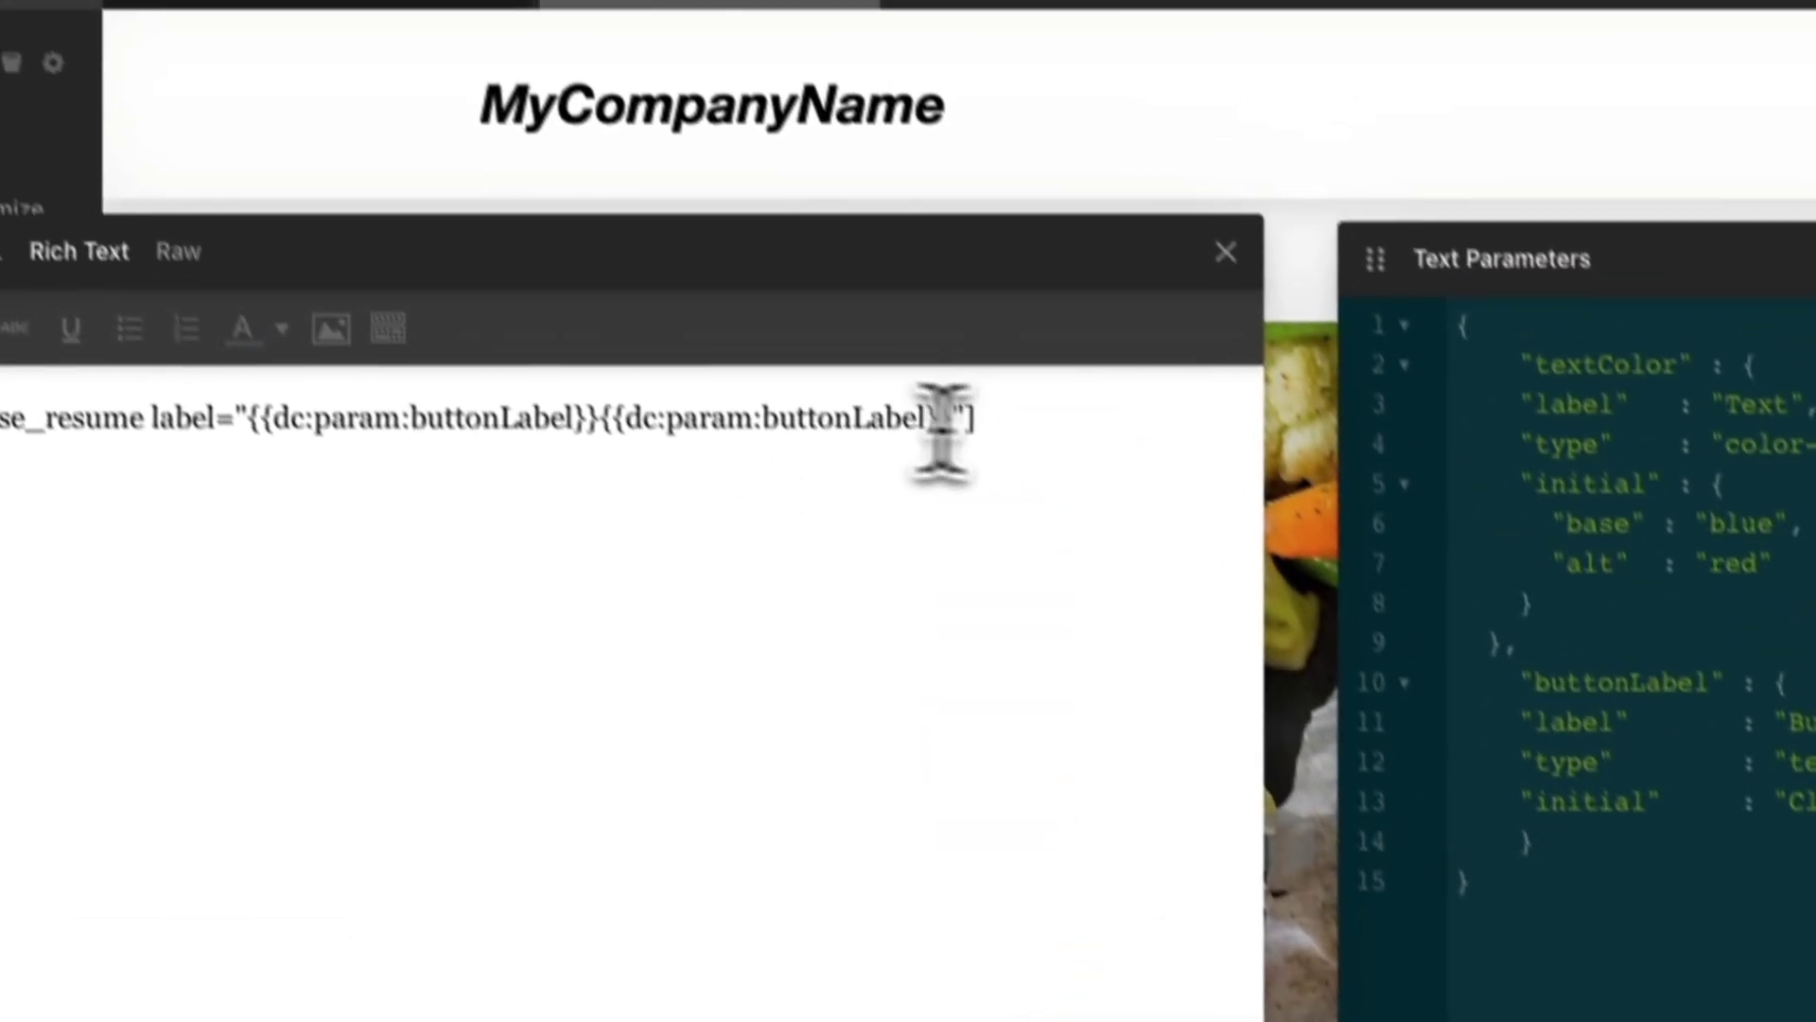
# - Delete the duplicate {{dc:param:buttonLabel}} from the shortcode's label and close the text editor
pyautogui.moveTo(961, 479); pyautogui.dragTo(644, 470)
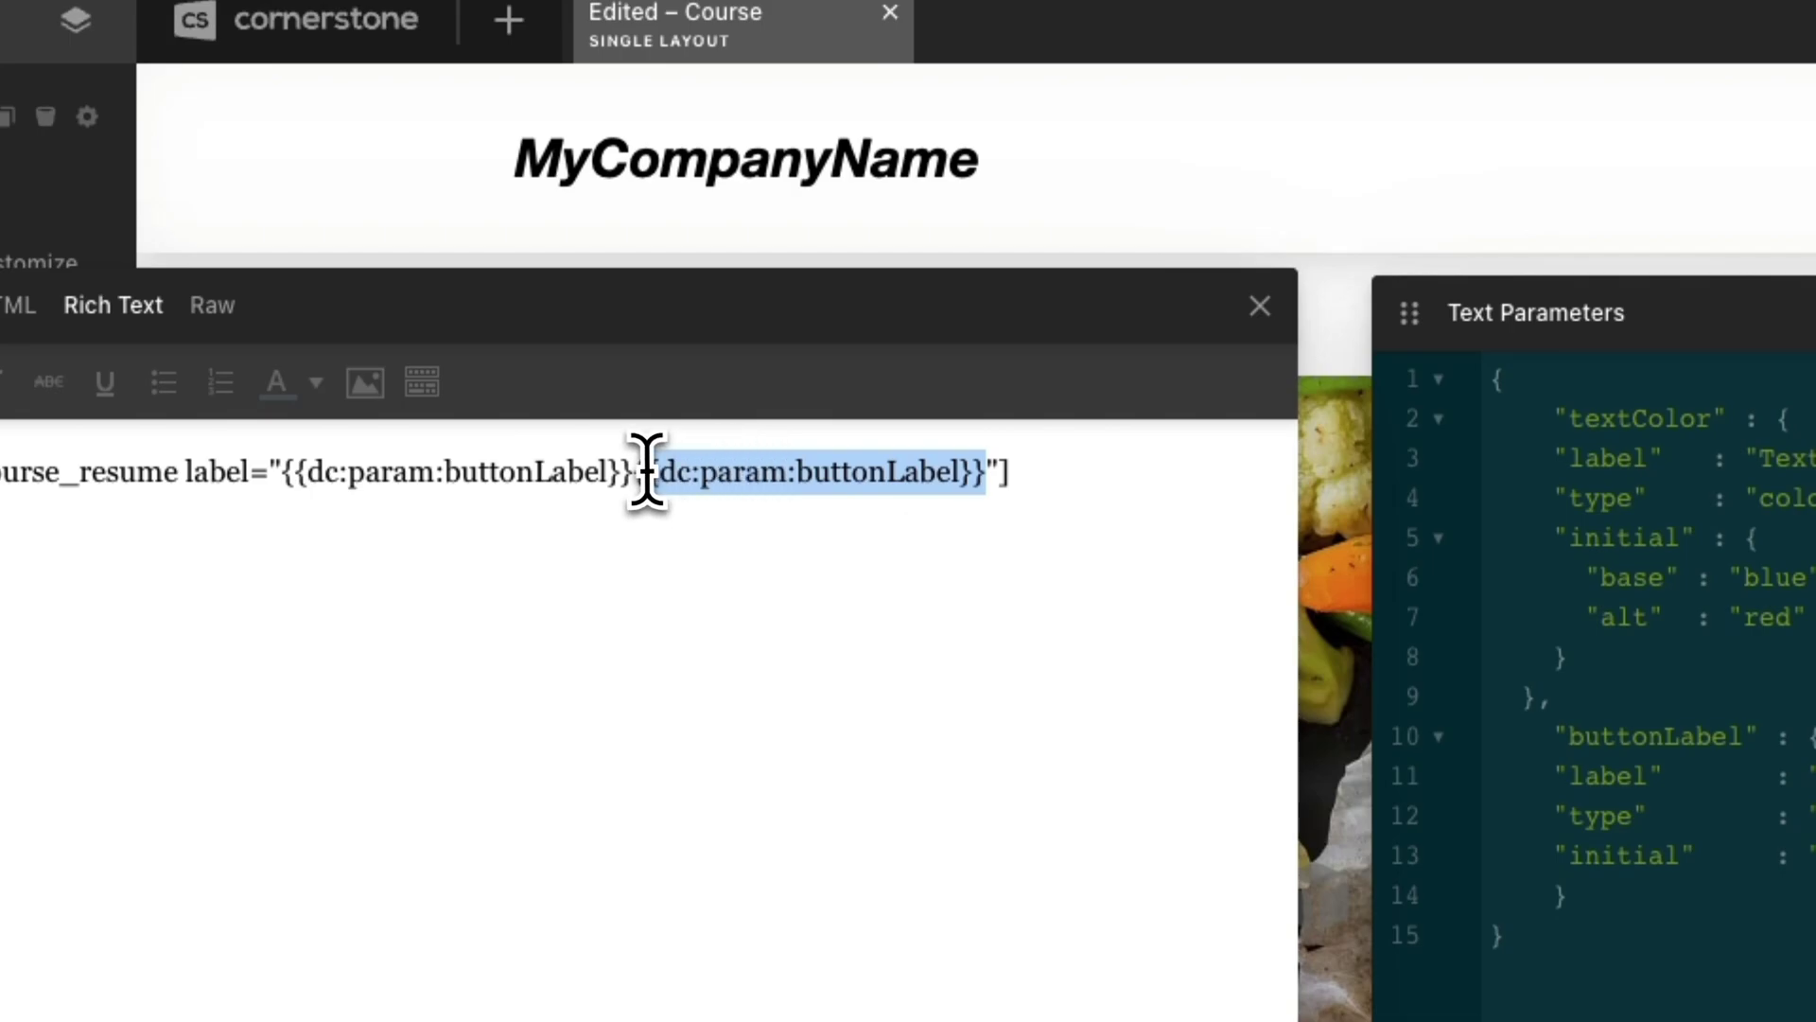
pyautogui.press('BackSpace')
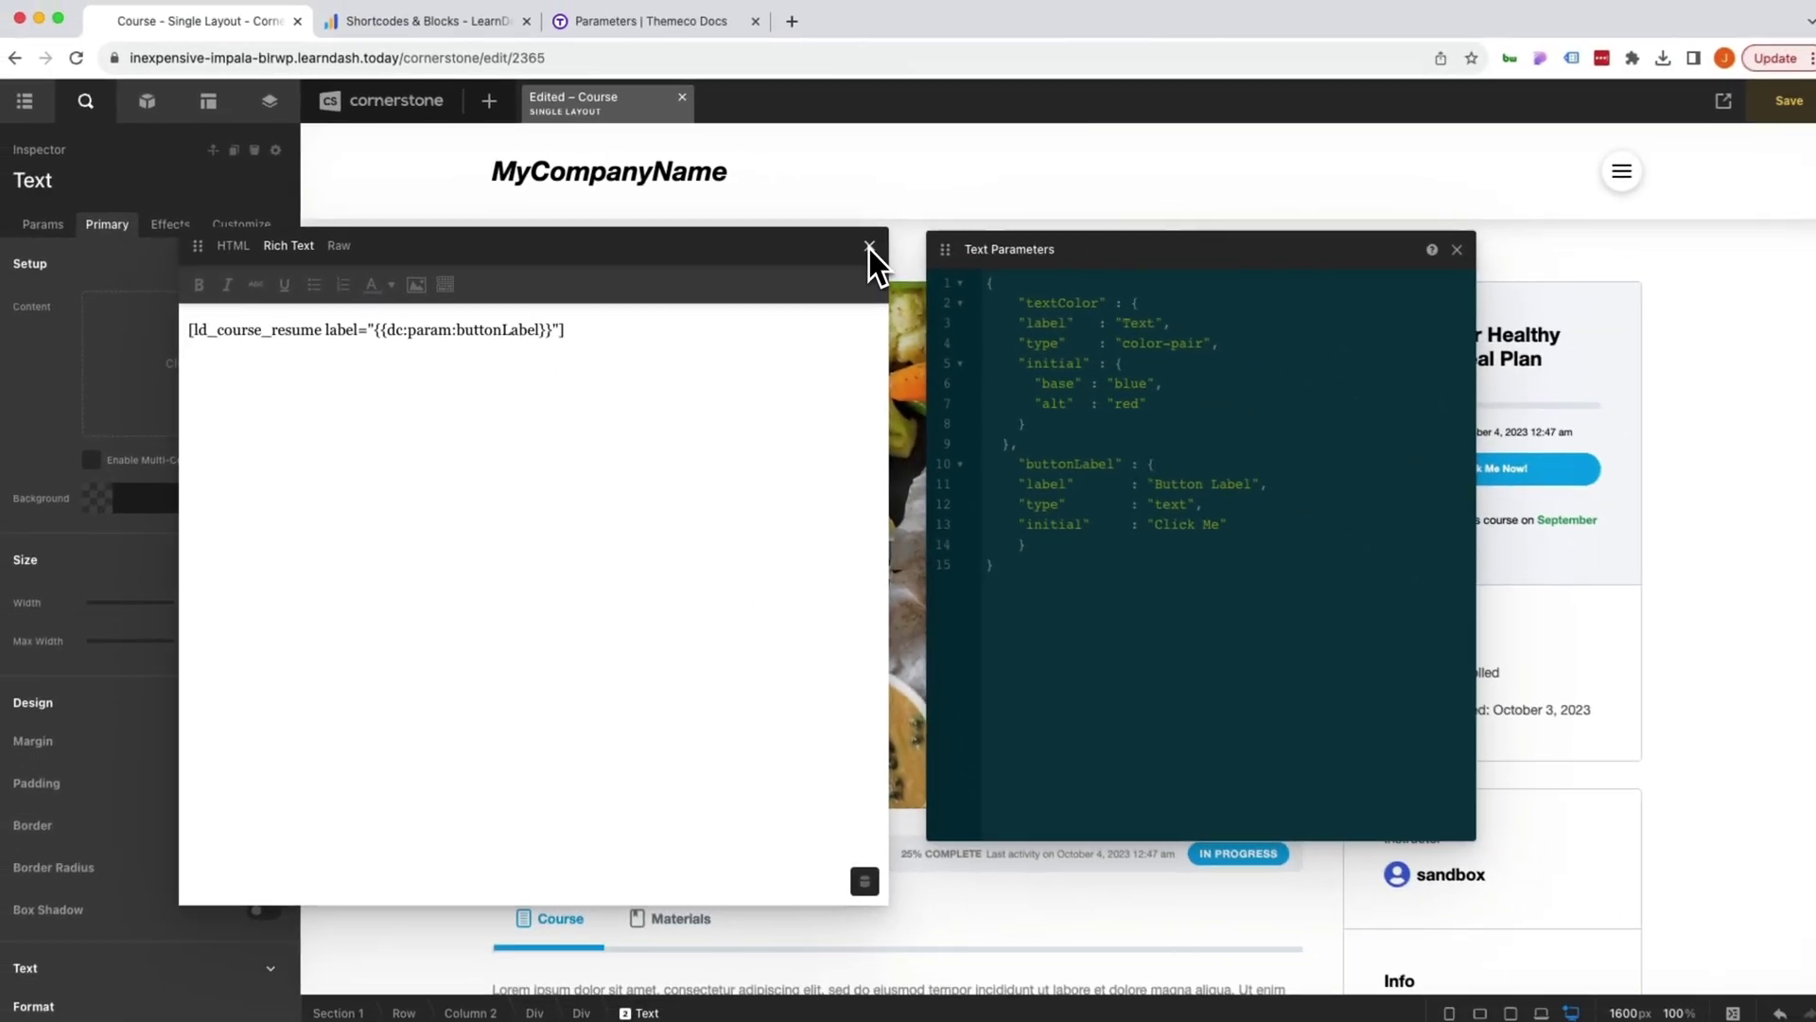
pyautogui.click(870, 247)
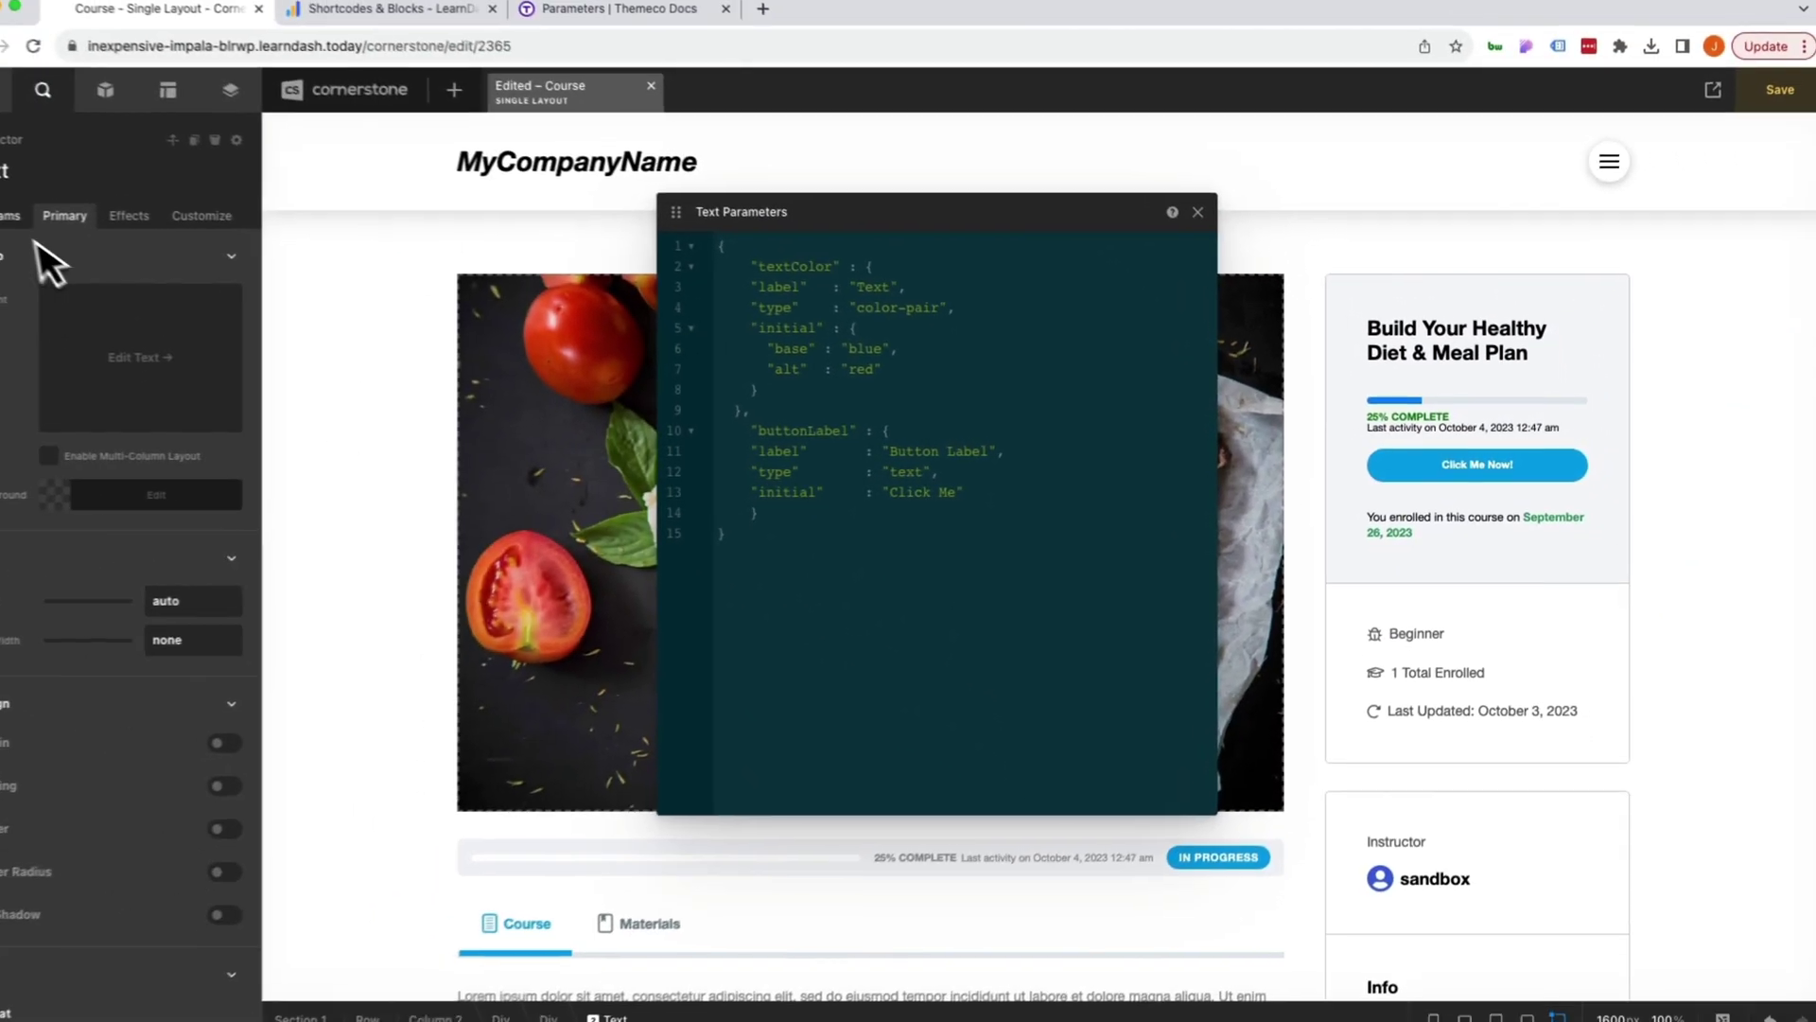
# - Set the Text element's Button Label parameter to "Start Course!" and start its Element CSS with the selector $el
pyautogui.tripleClick(198, 317)
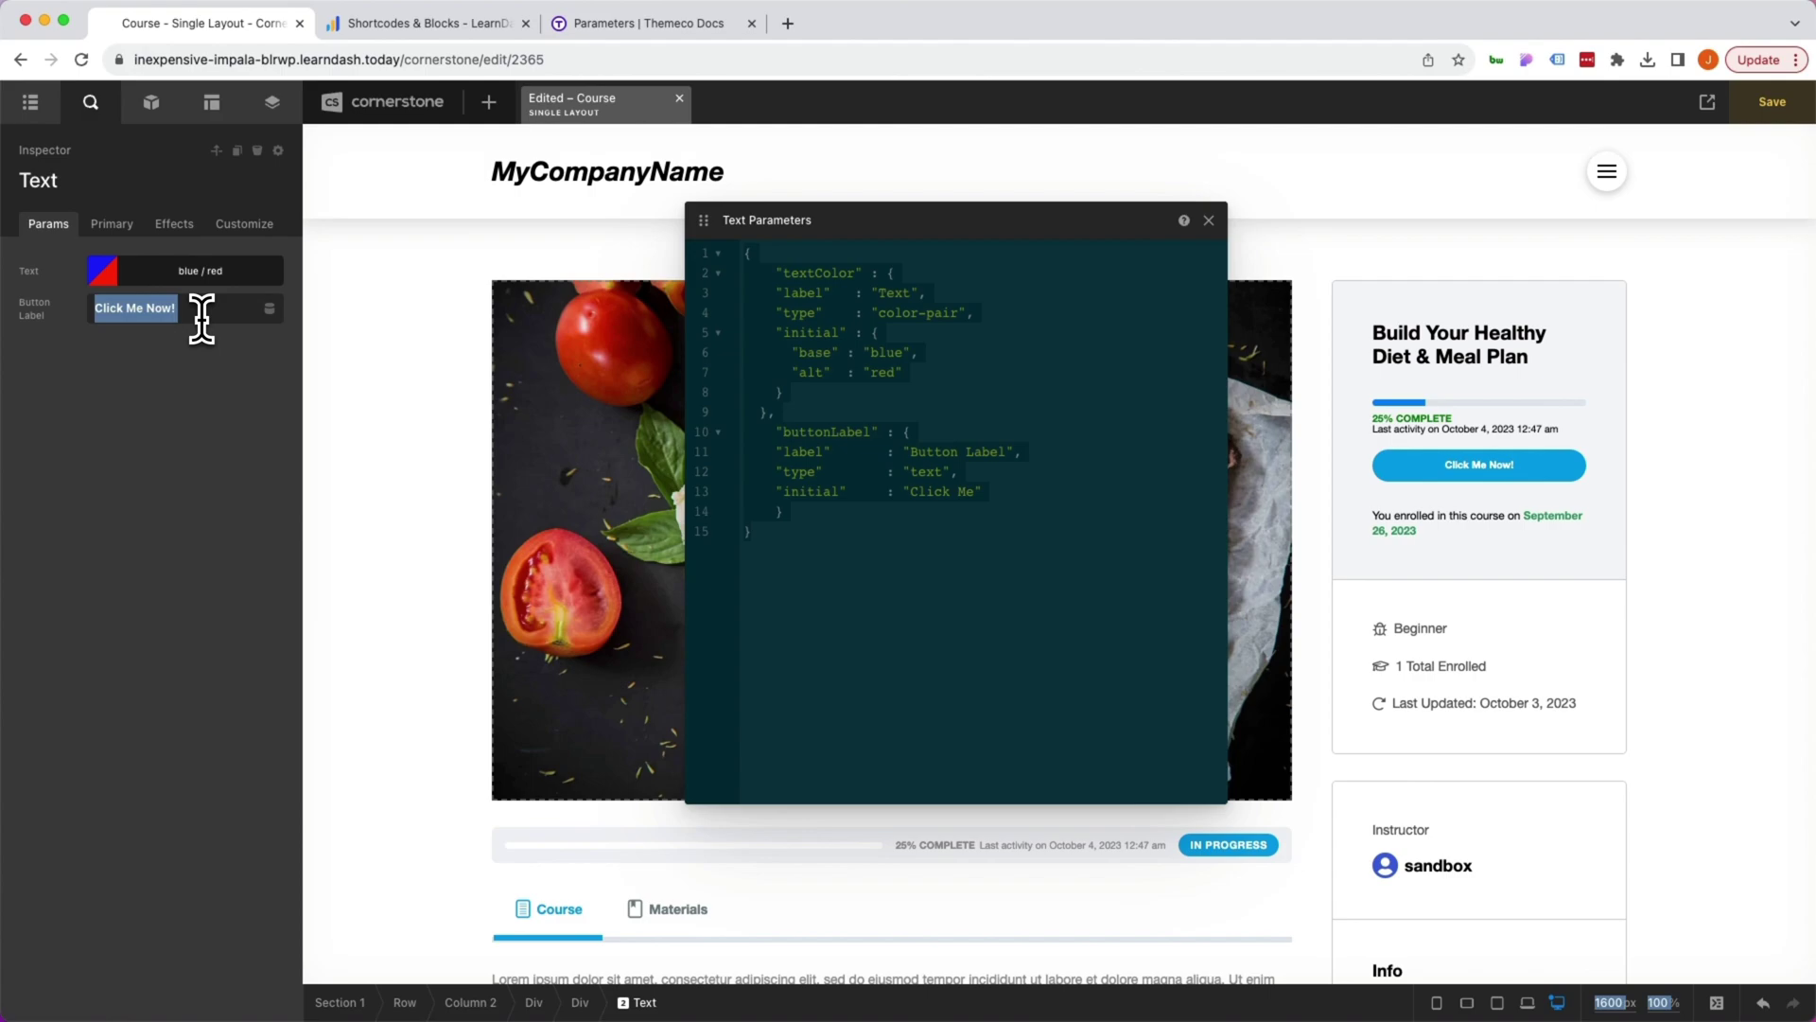
pyautogui.write('Start Course!')
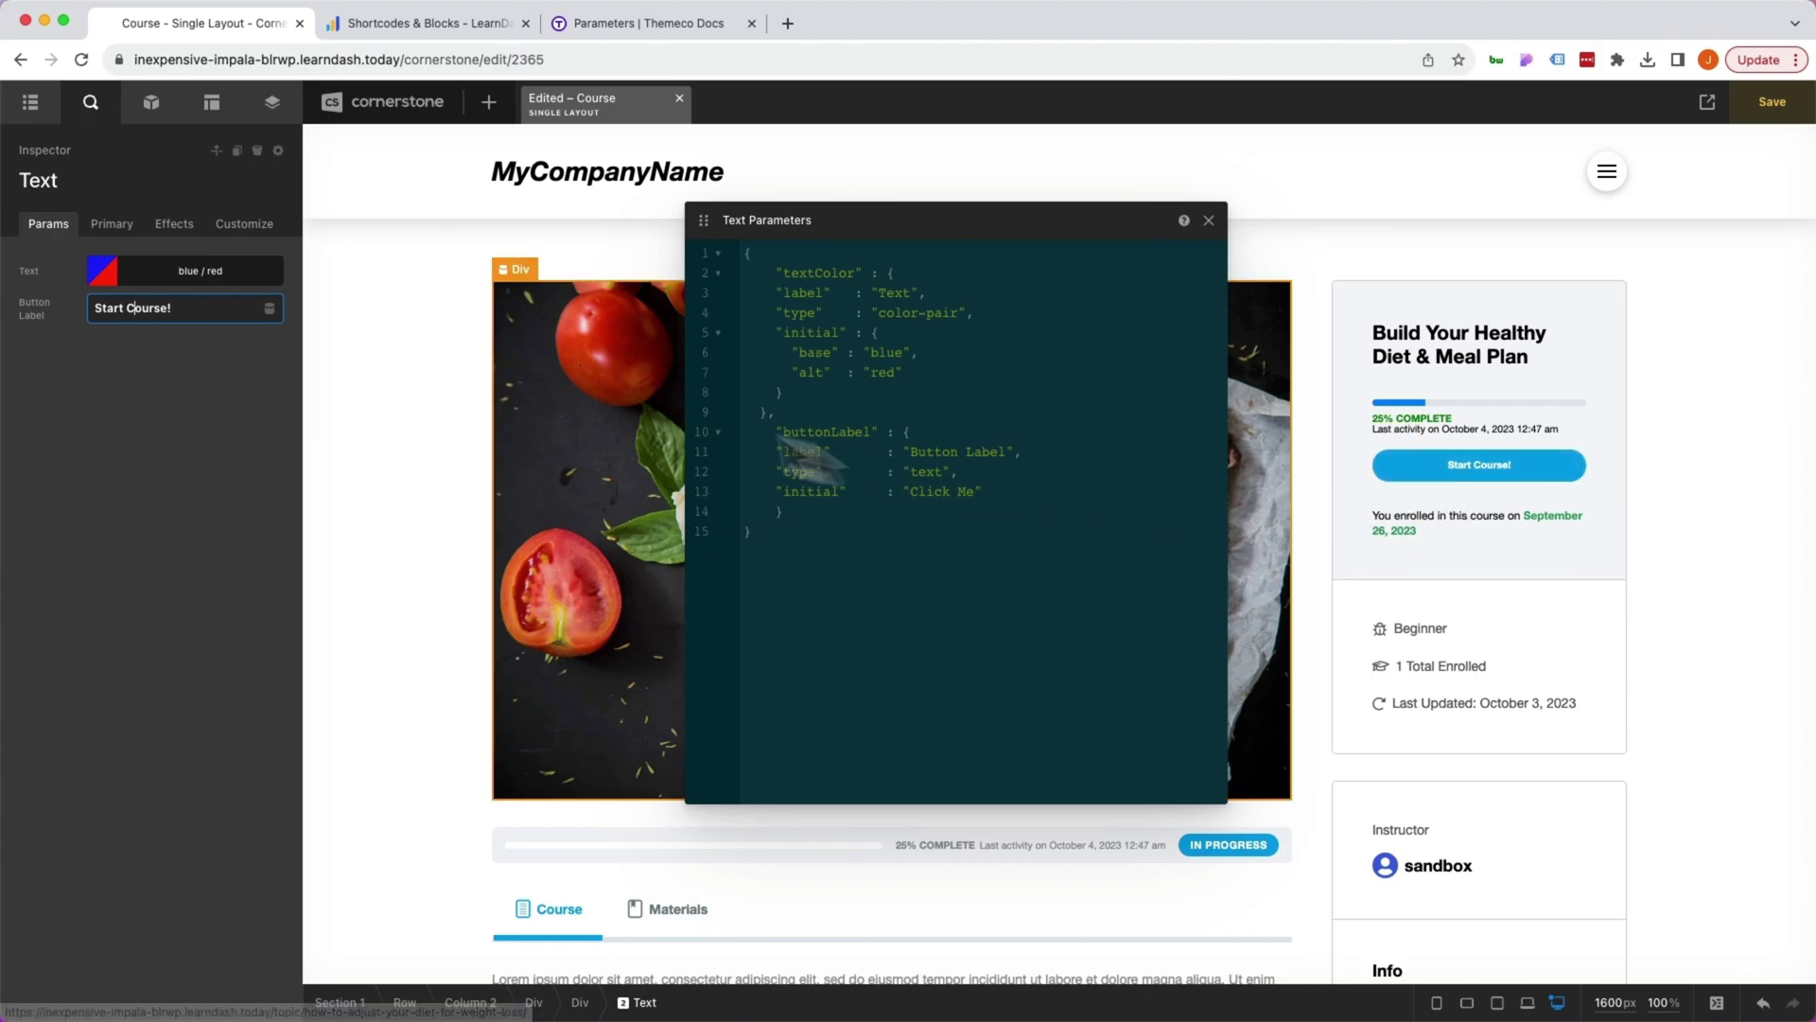
pyautogui.click(259, 229)
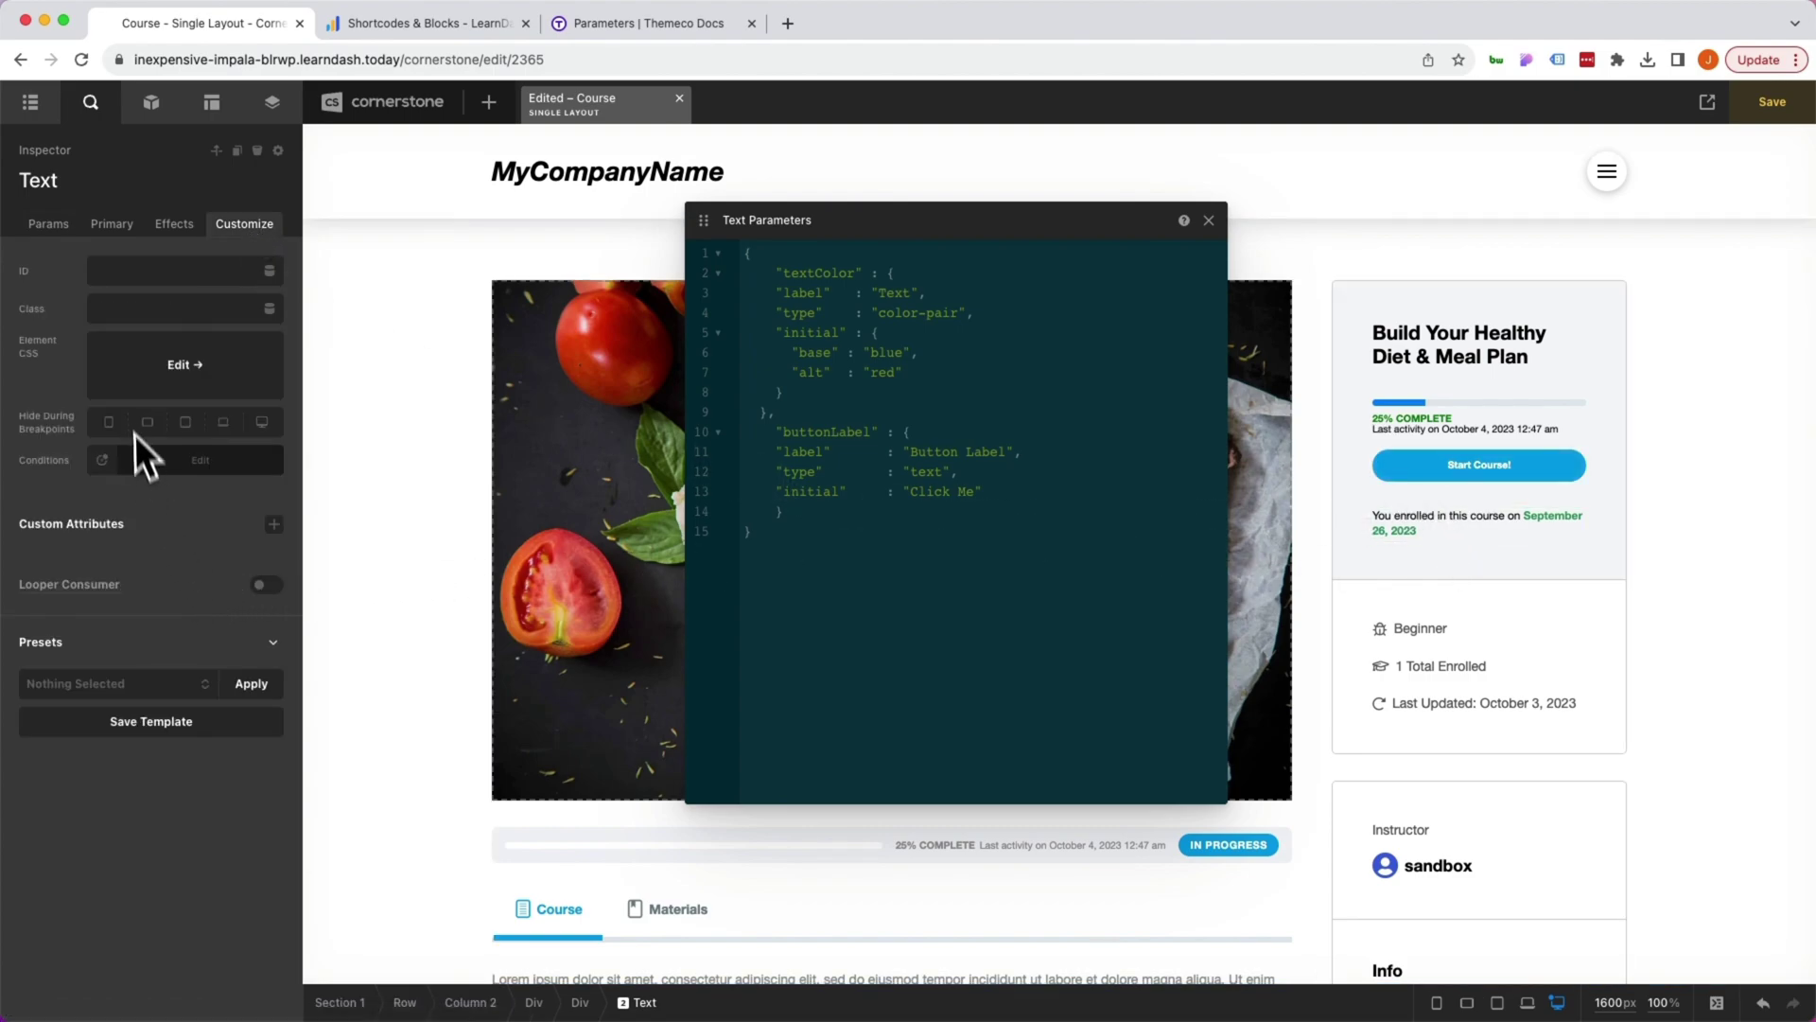
pyautogui.click(123, 380)
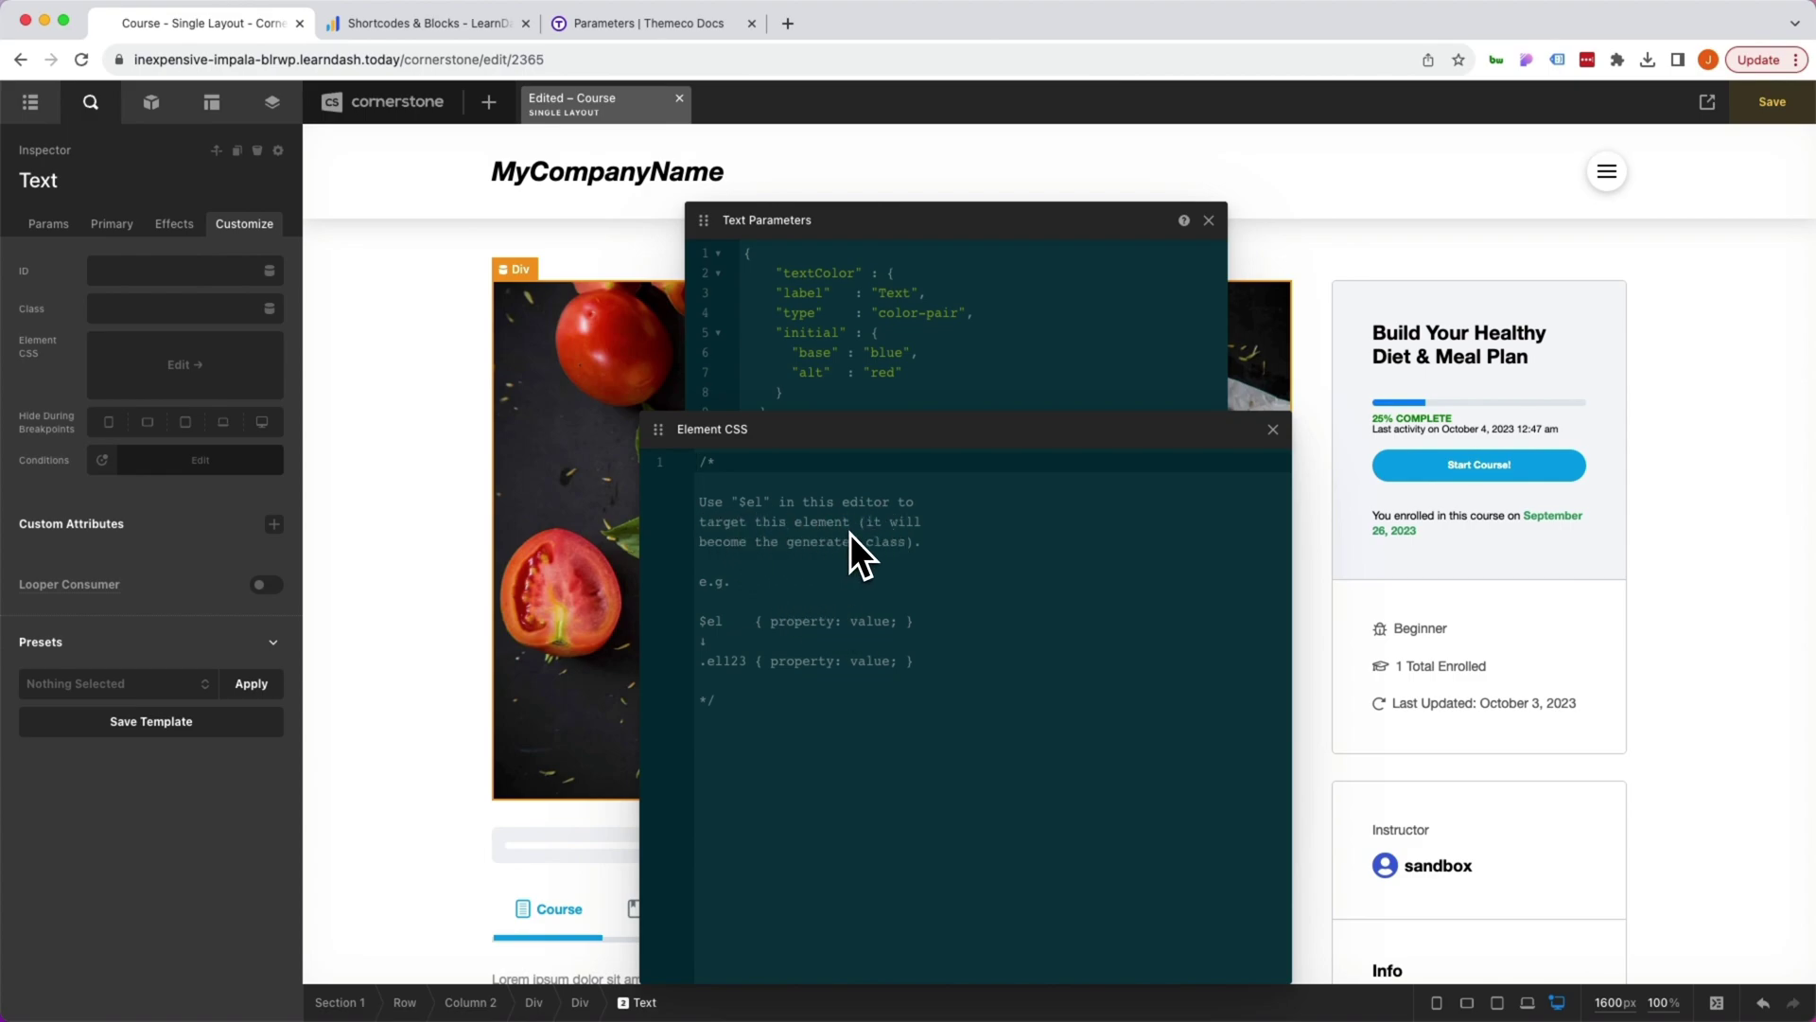
pyautogui.write('$')
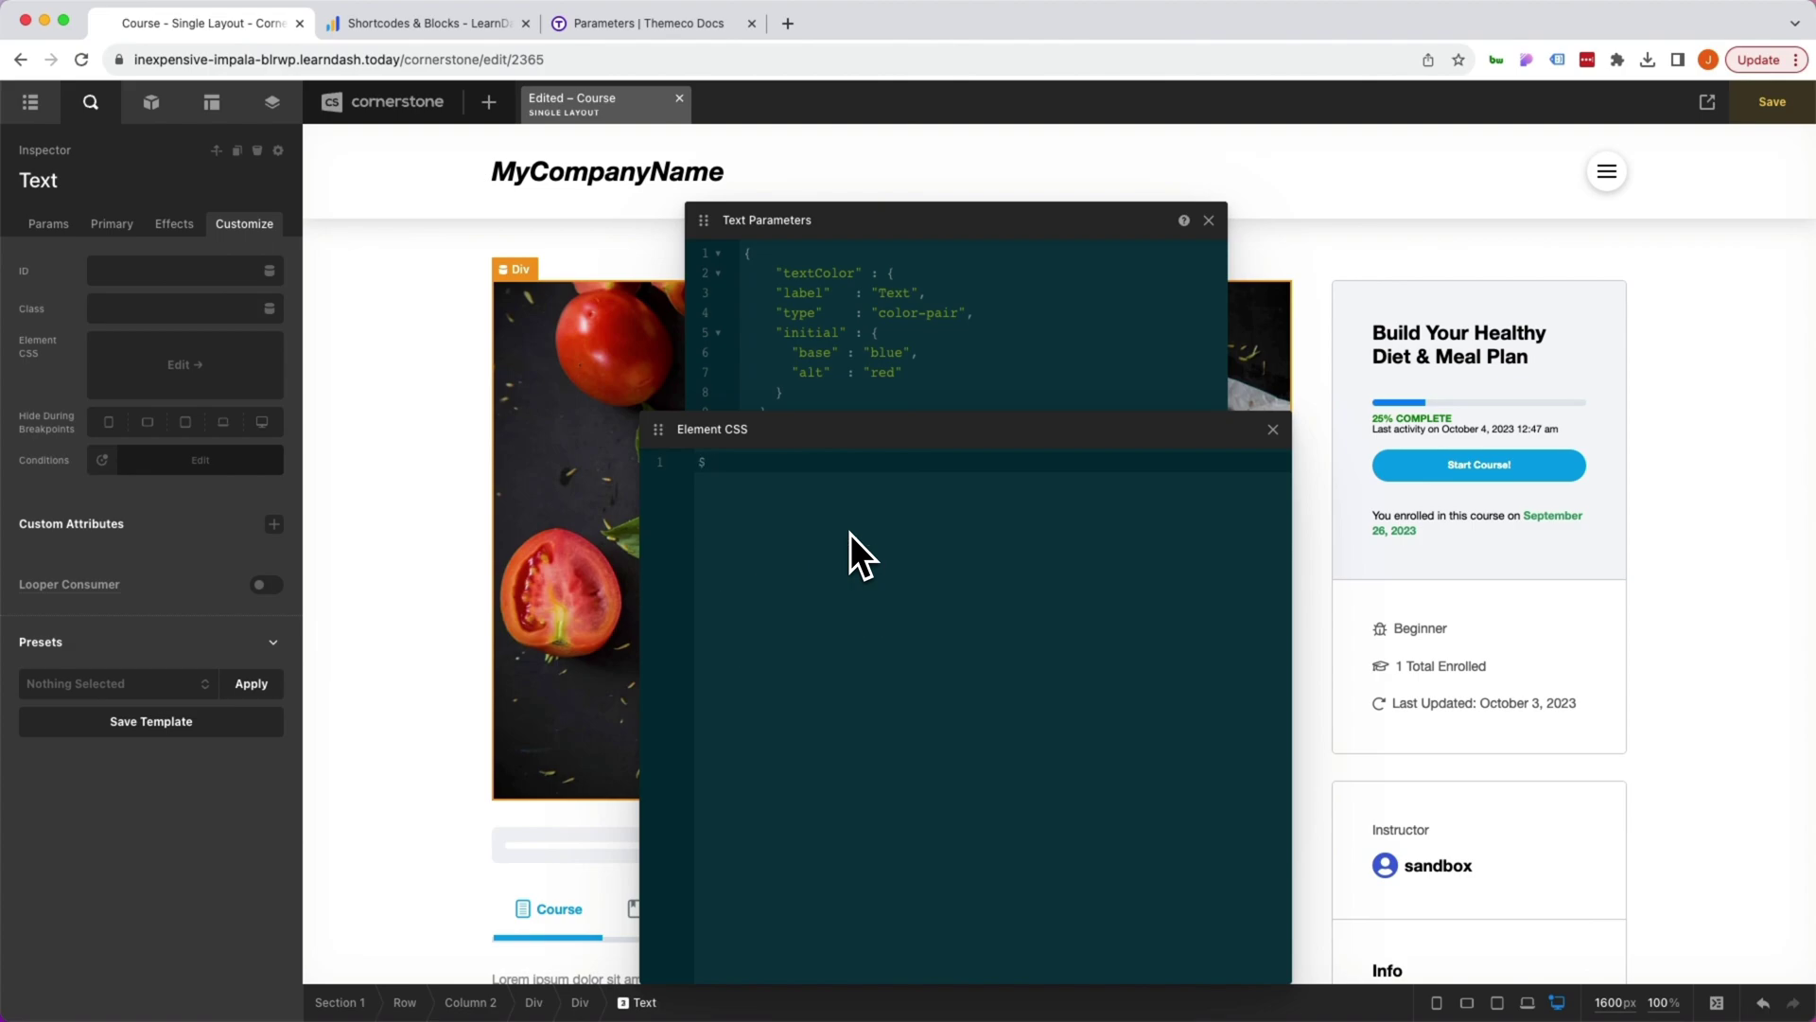
pyautogui.write('el')
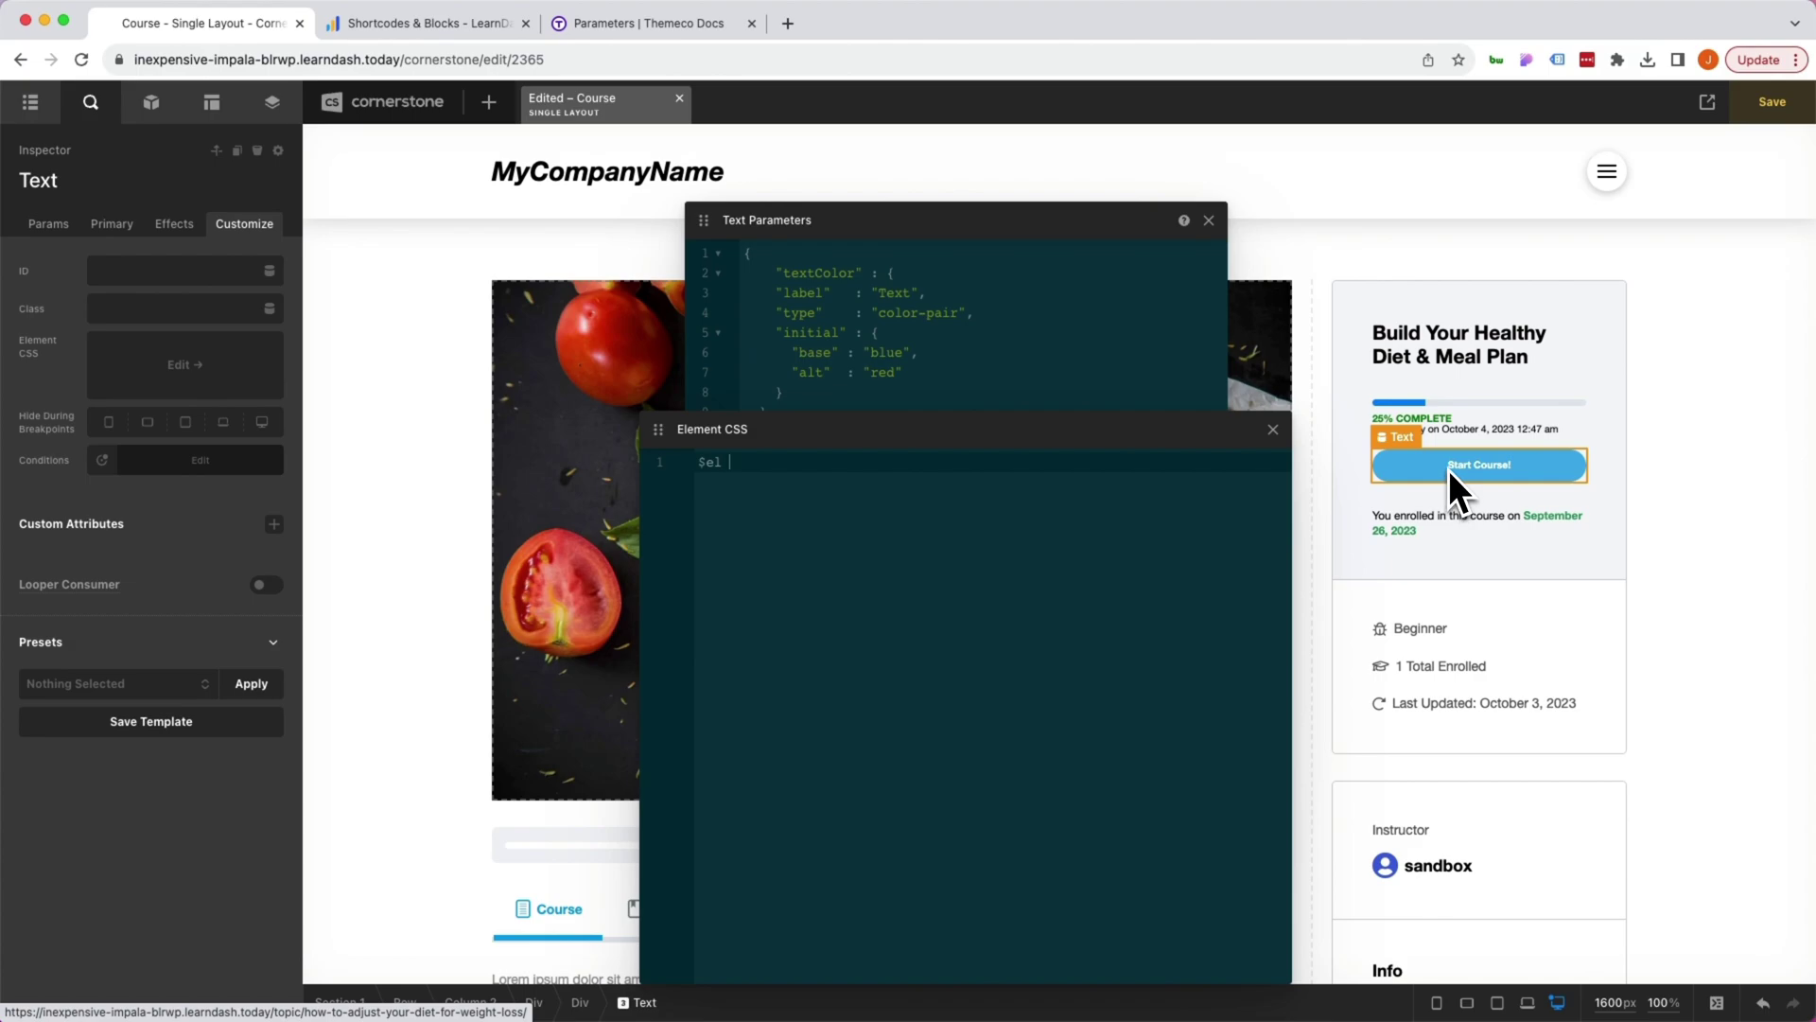
# - Save the layout and copy the .learndash-wrapper .ld-button selector by inspecting the Start Course! button on the live course page
pyautogui.click(1773, 101)
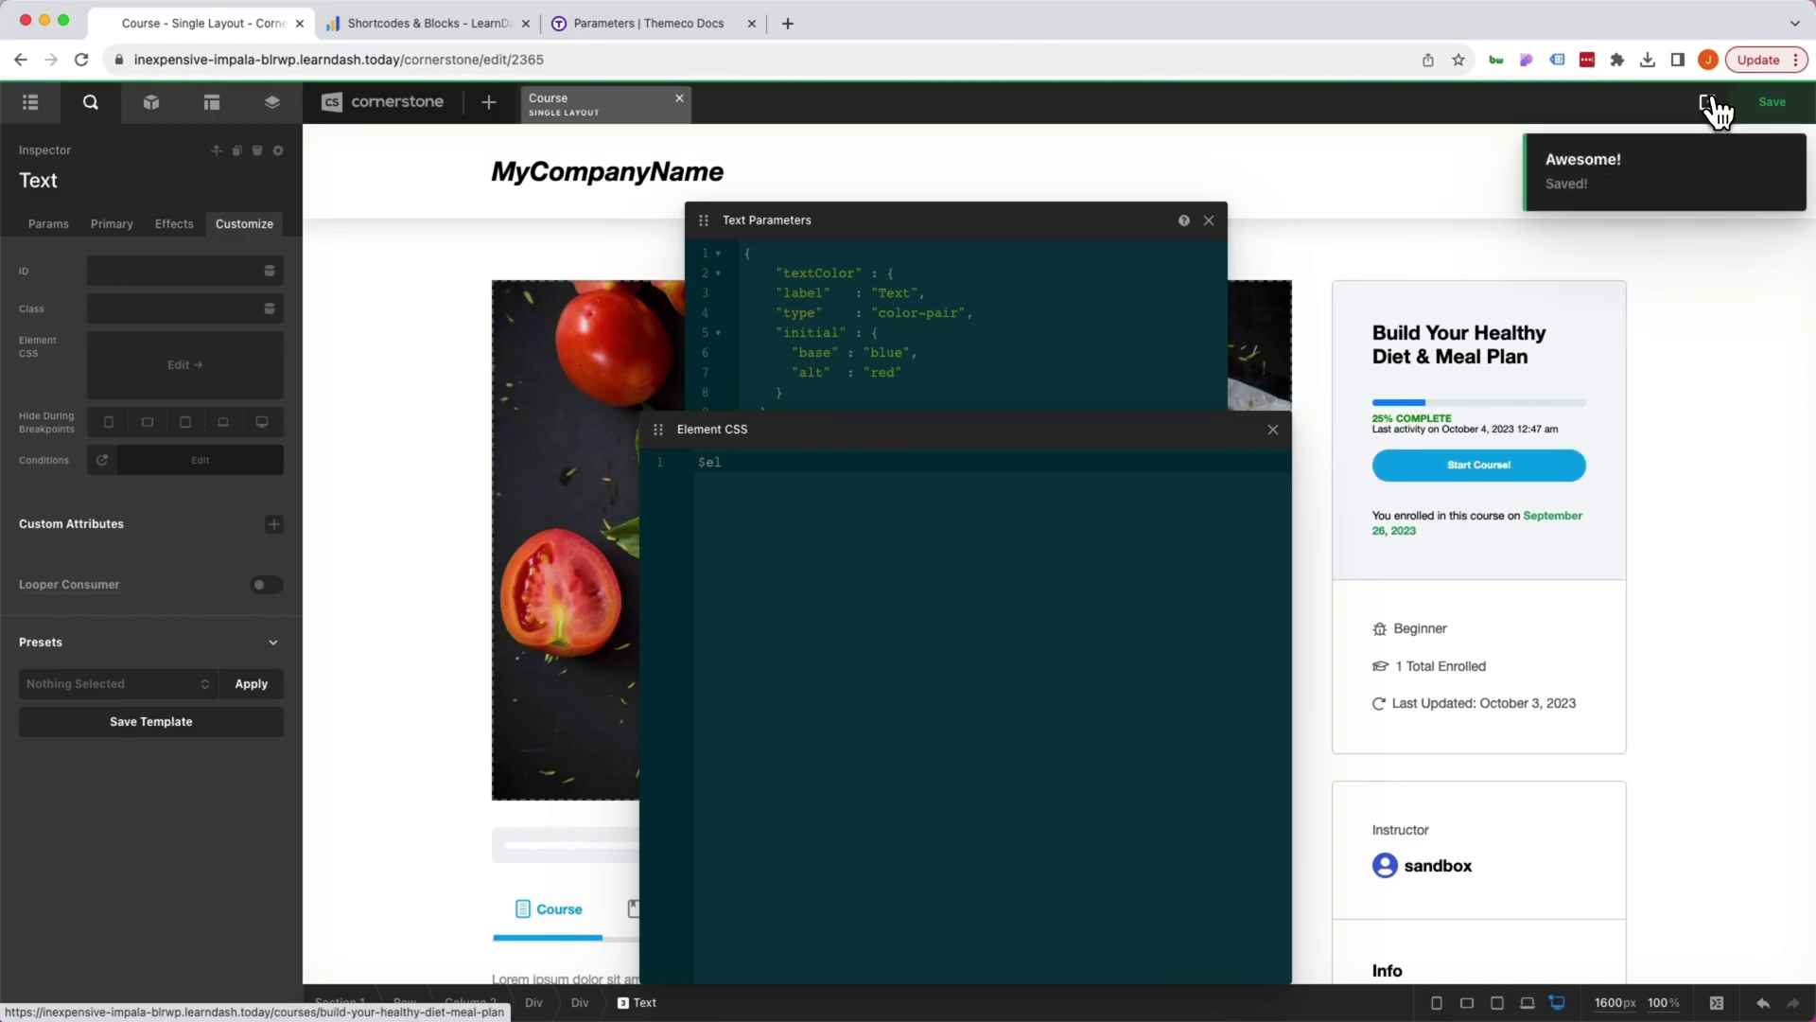
pyautogui.click(1708, 101)
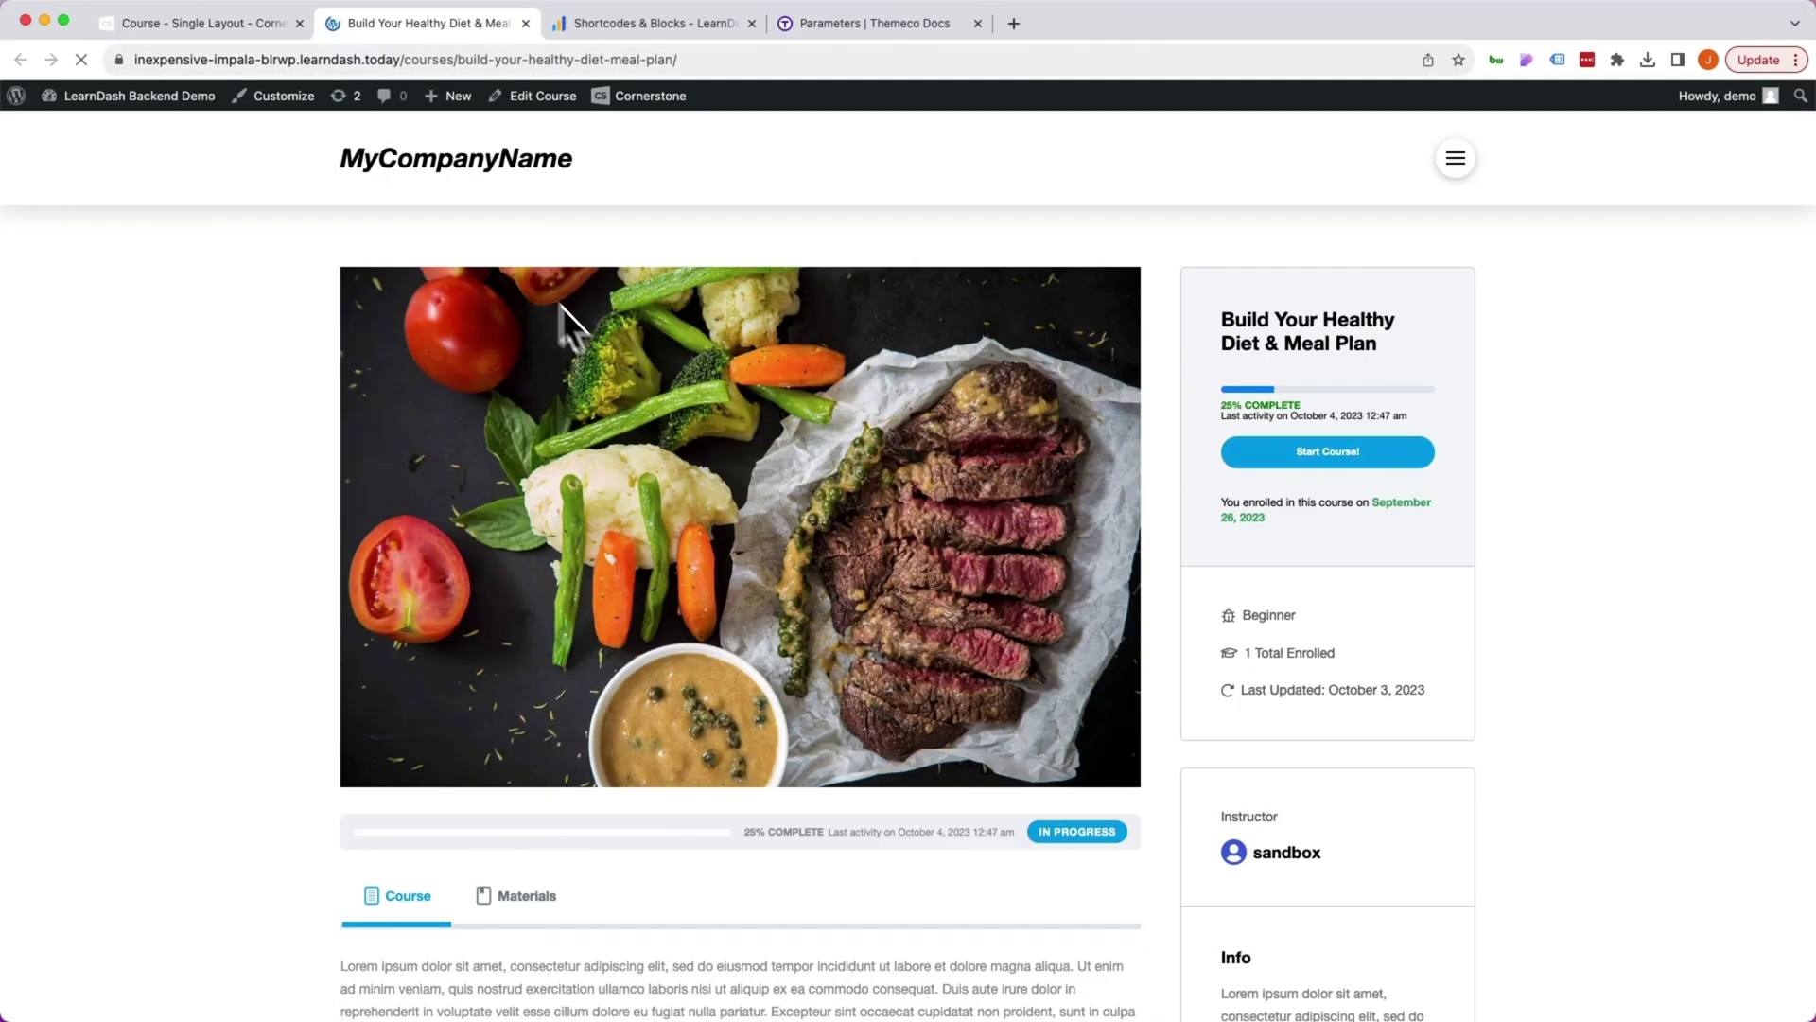
pyautogui.rightClick(1275, 466)
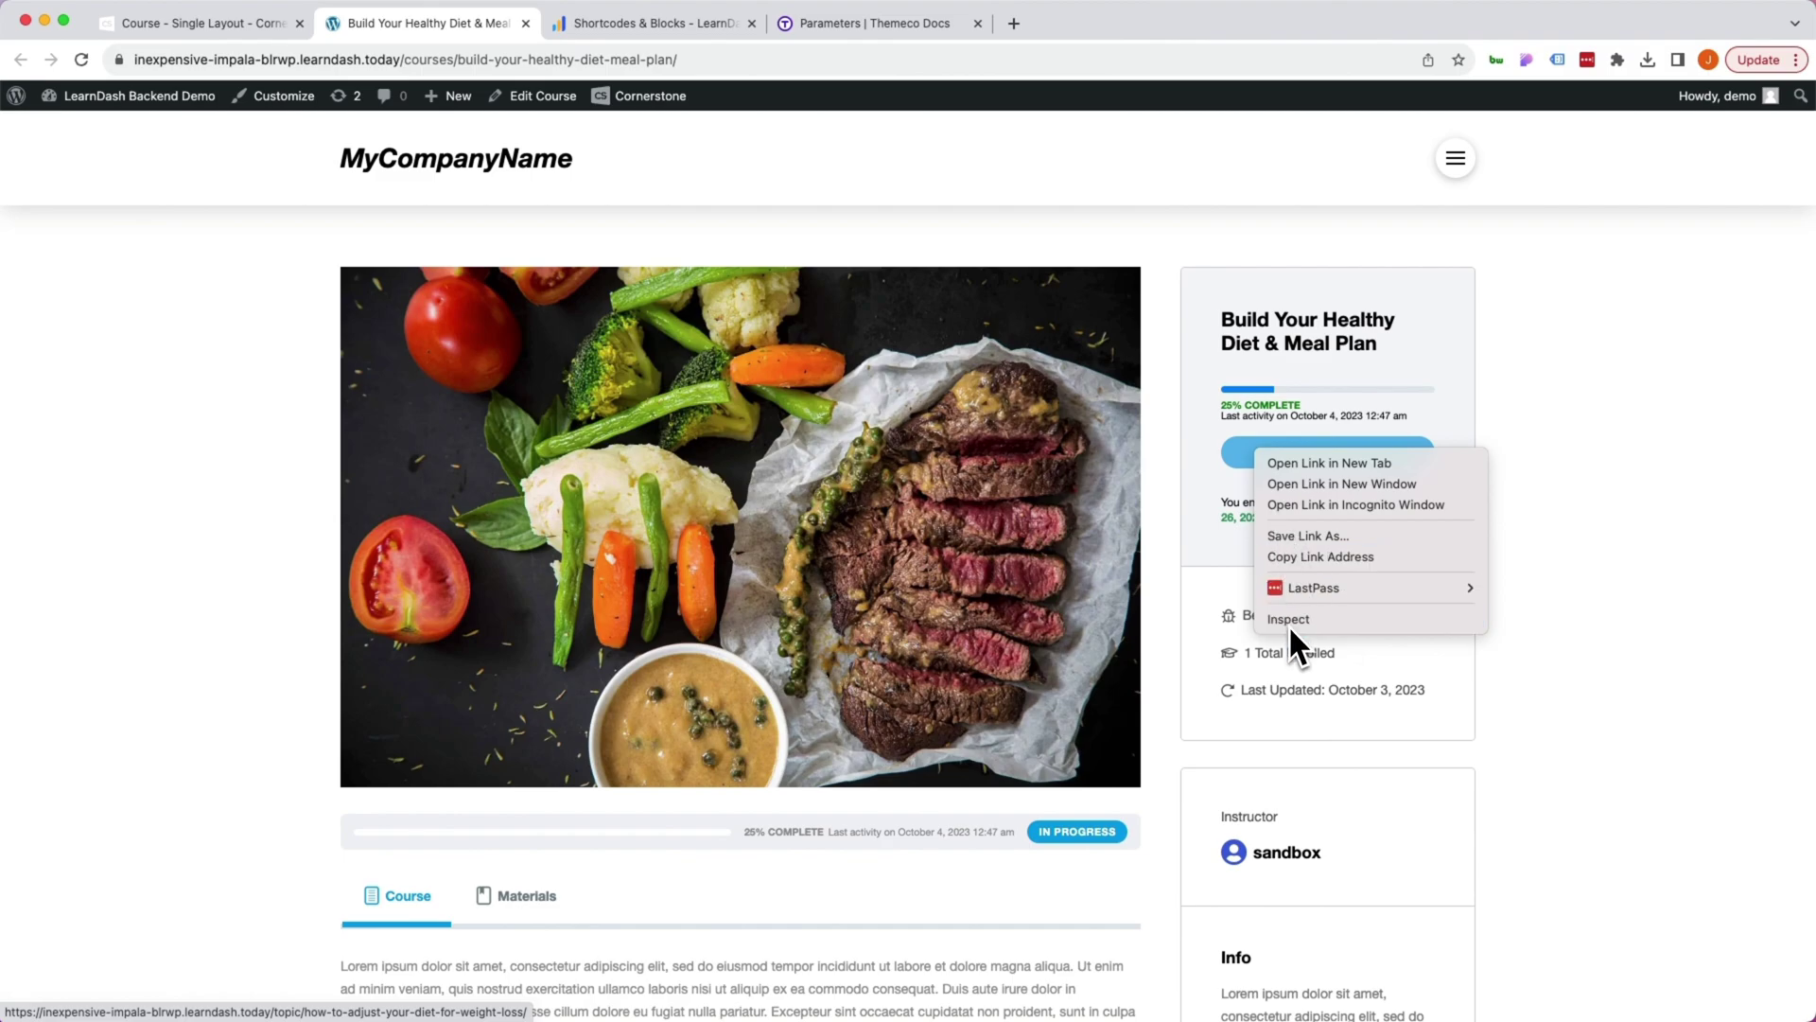
pyautogui.press('Escape')
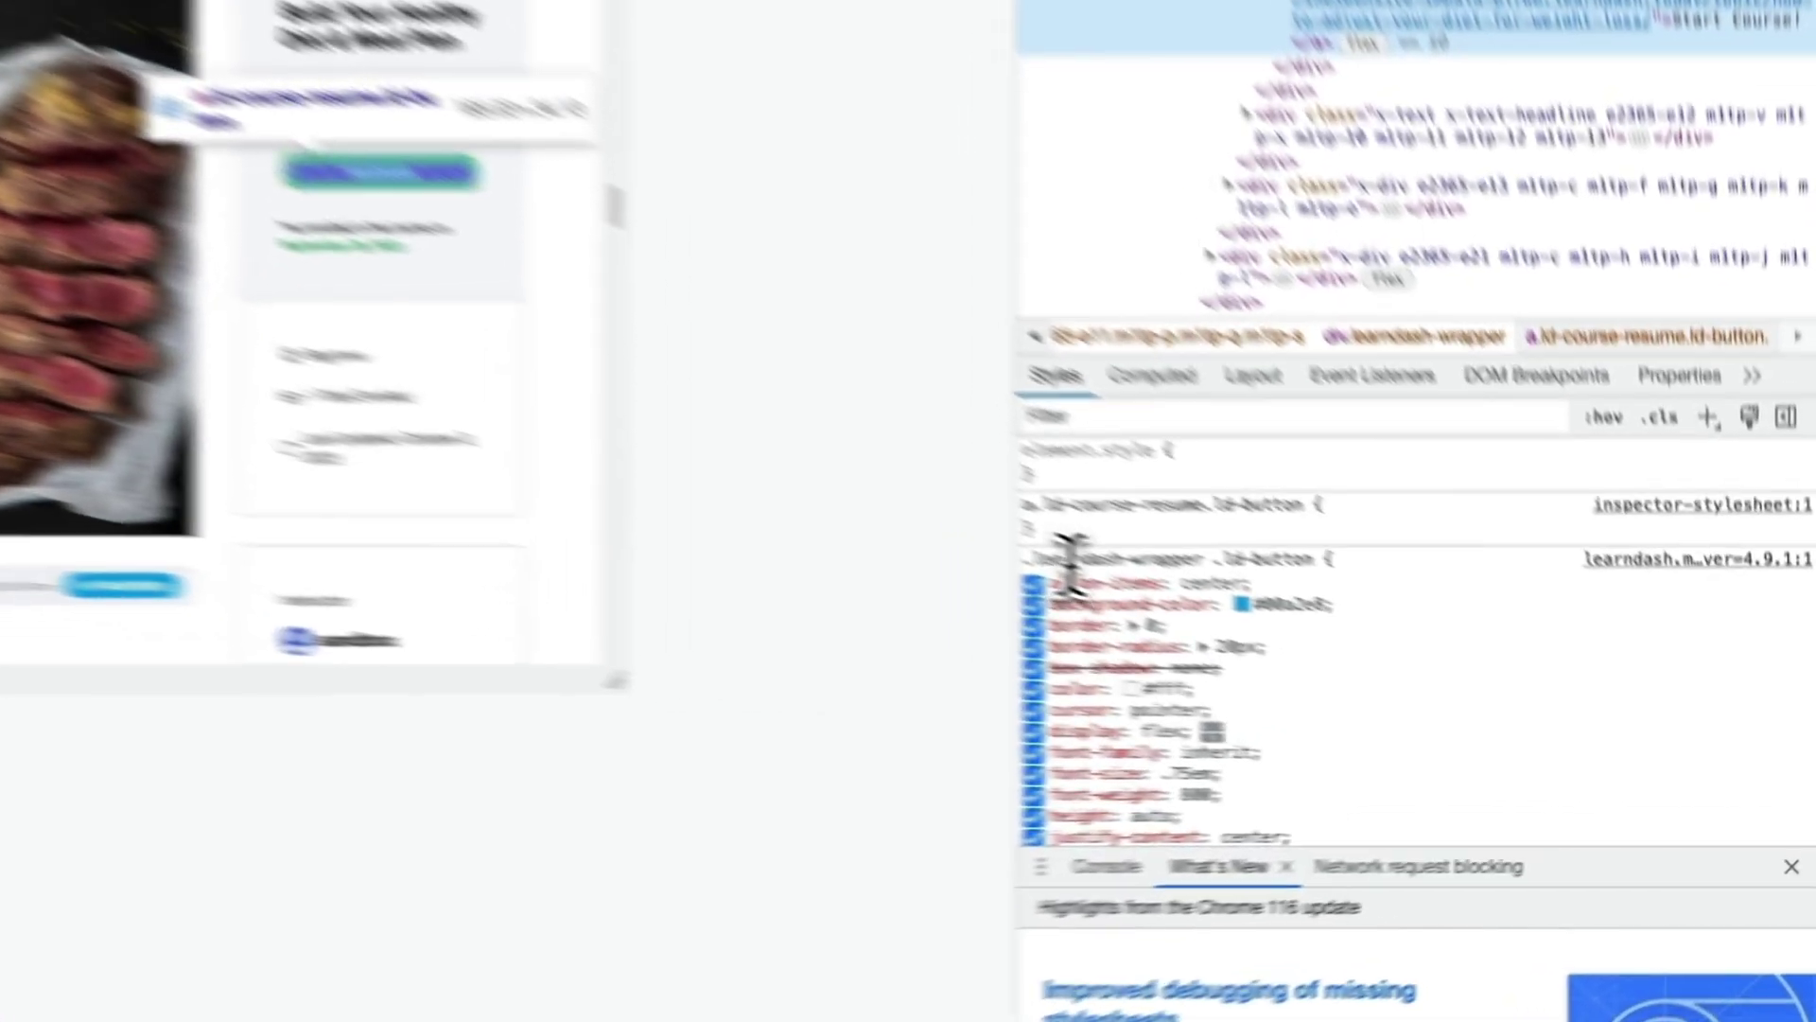
pyautogui.click(1362, 652)
pyautogui.press('super+c')
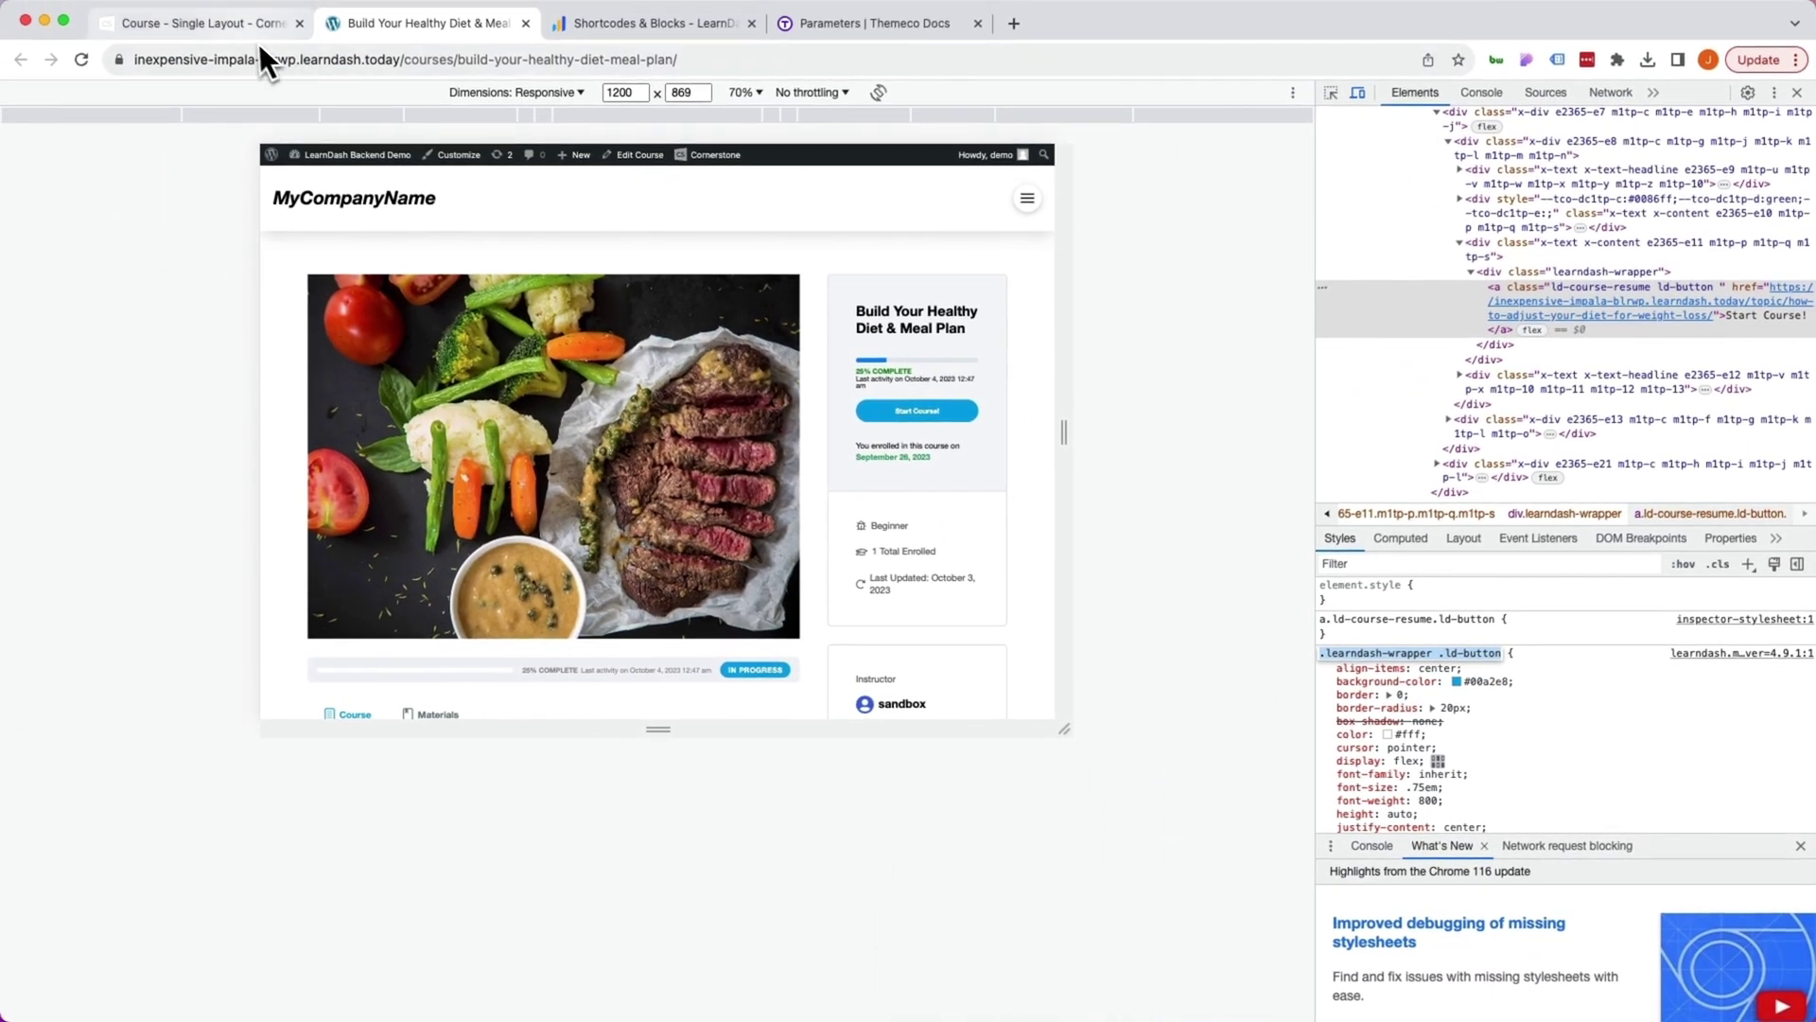
# - Return to the Cornerstone editor and append the copied .learndash-wrapper .ld-button selector after $el in the Element CSS
pyautogui.click(247, 36)
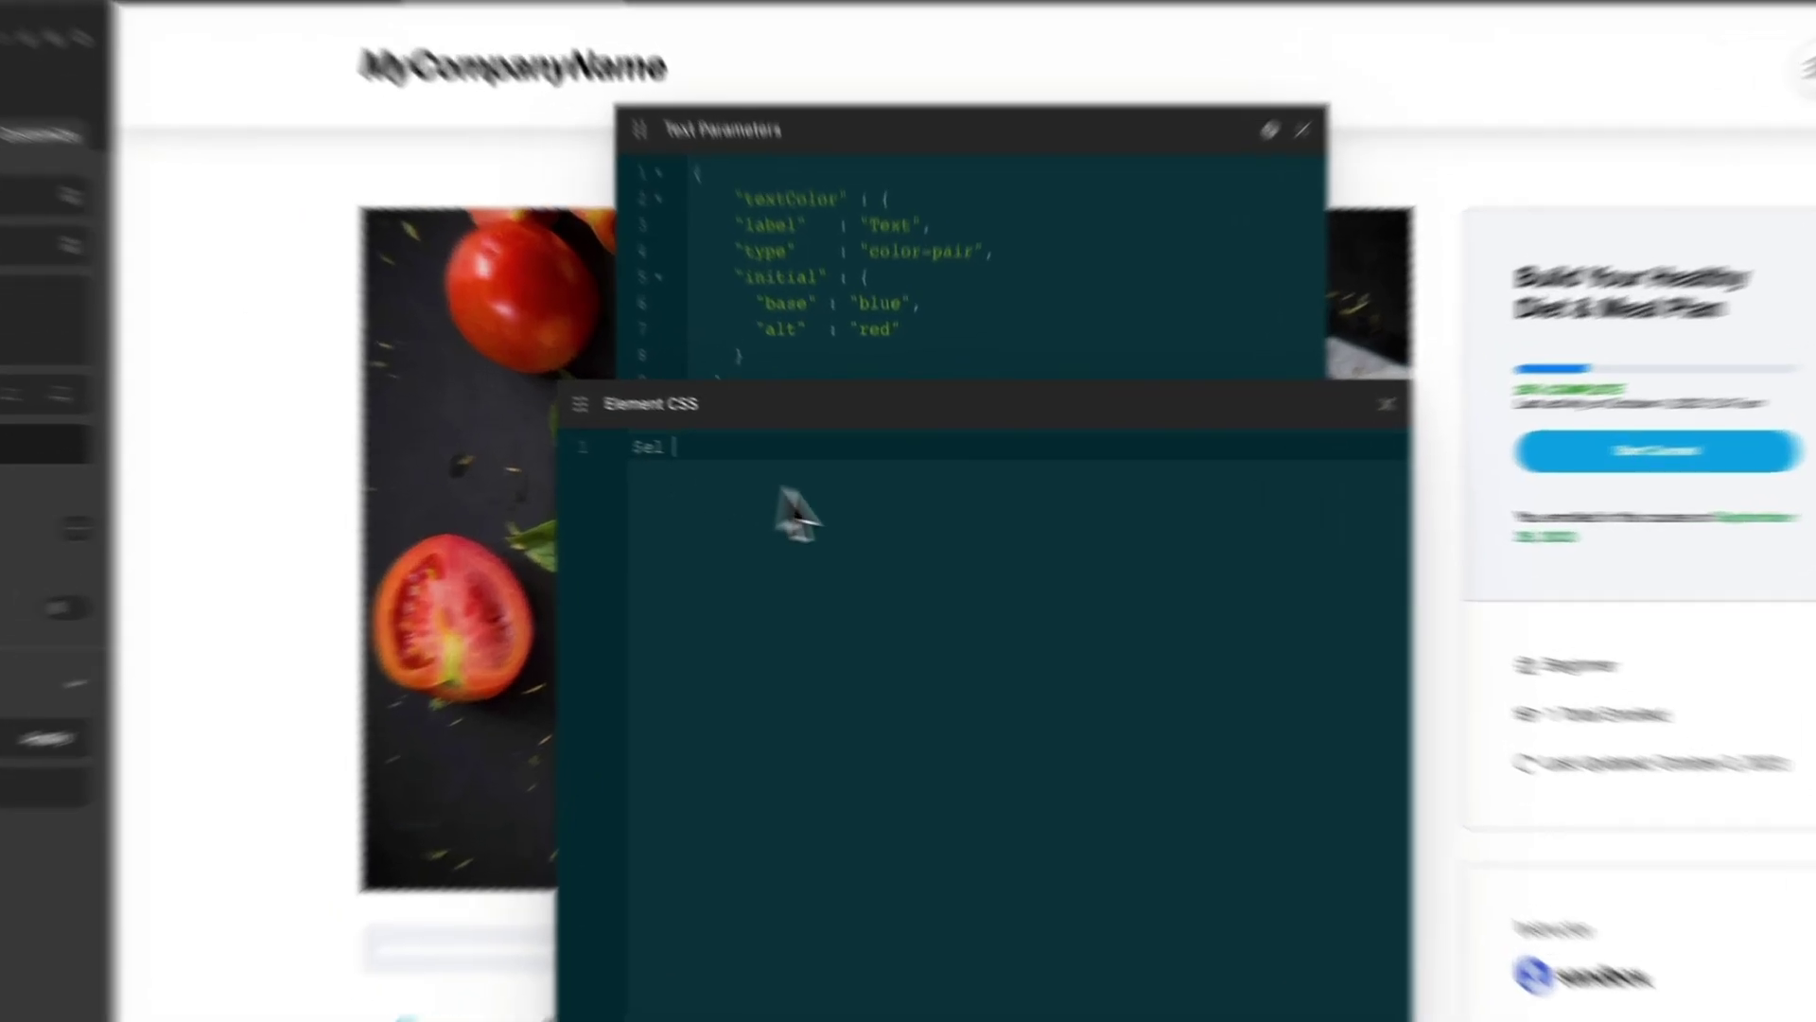
pyautogui.press('super+v')
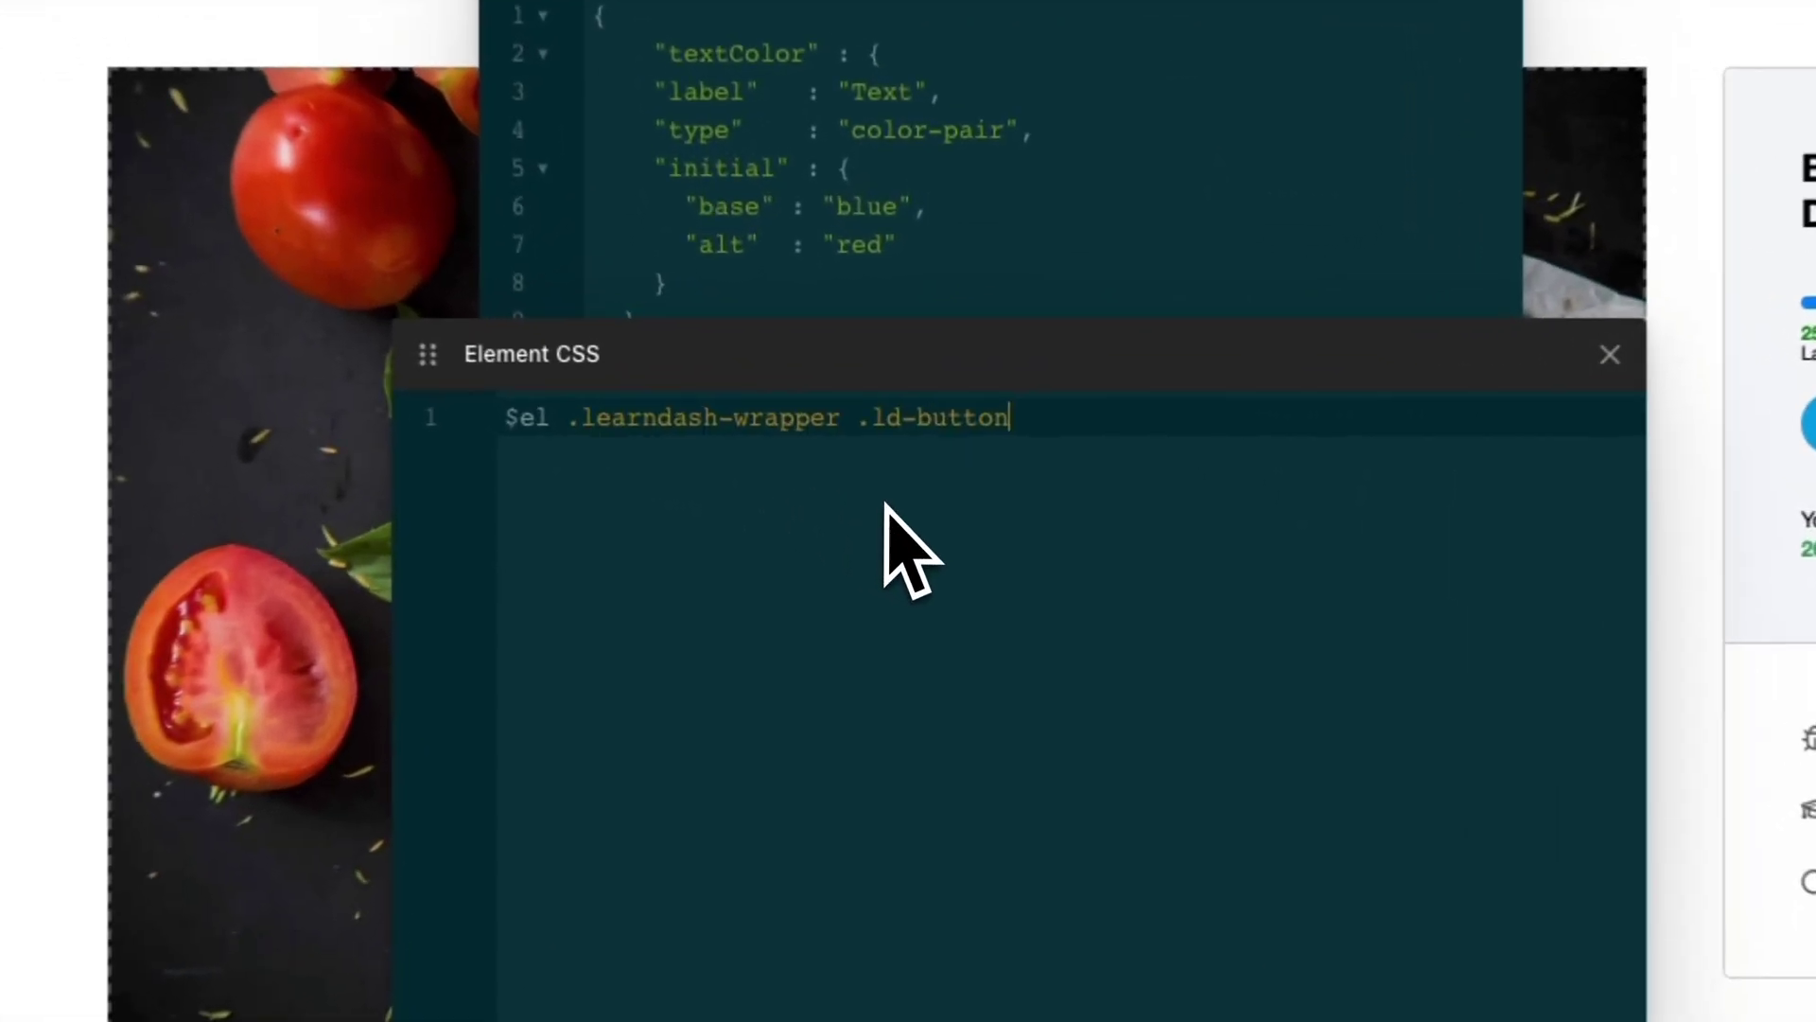
pyautogui.doubleClick(537, 419)
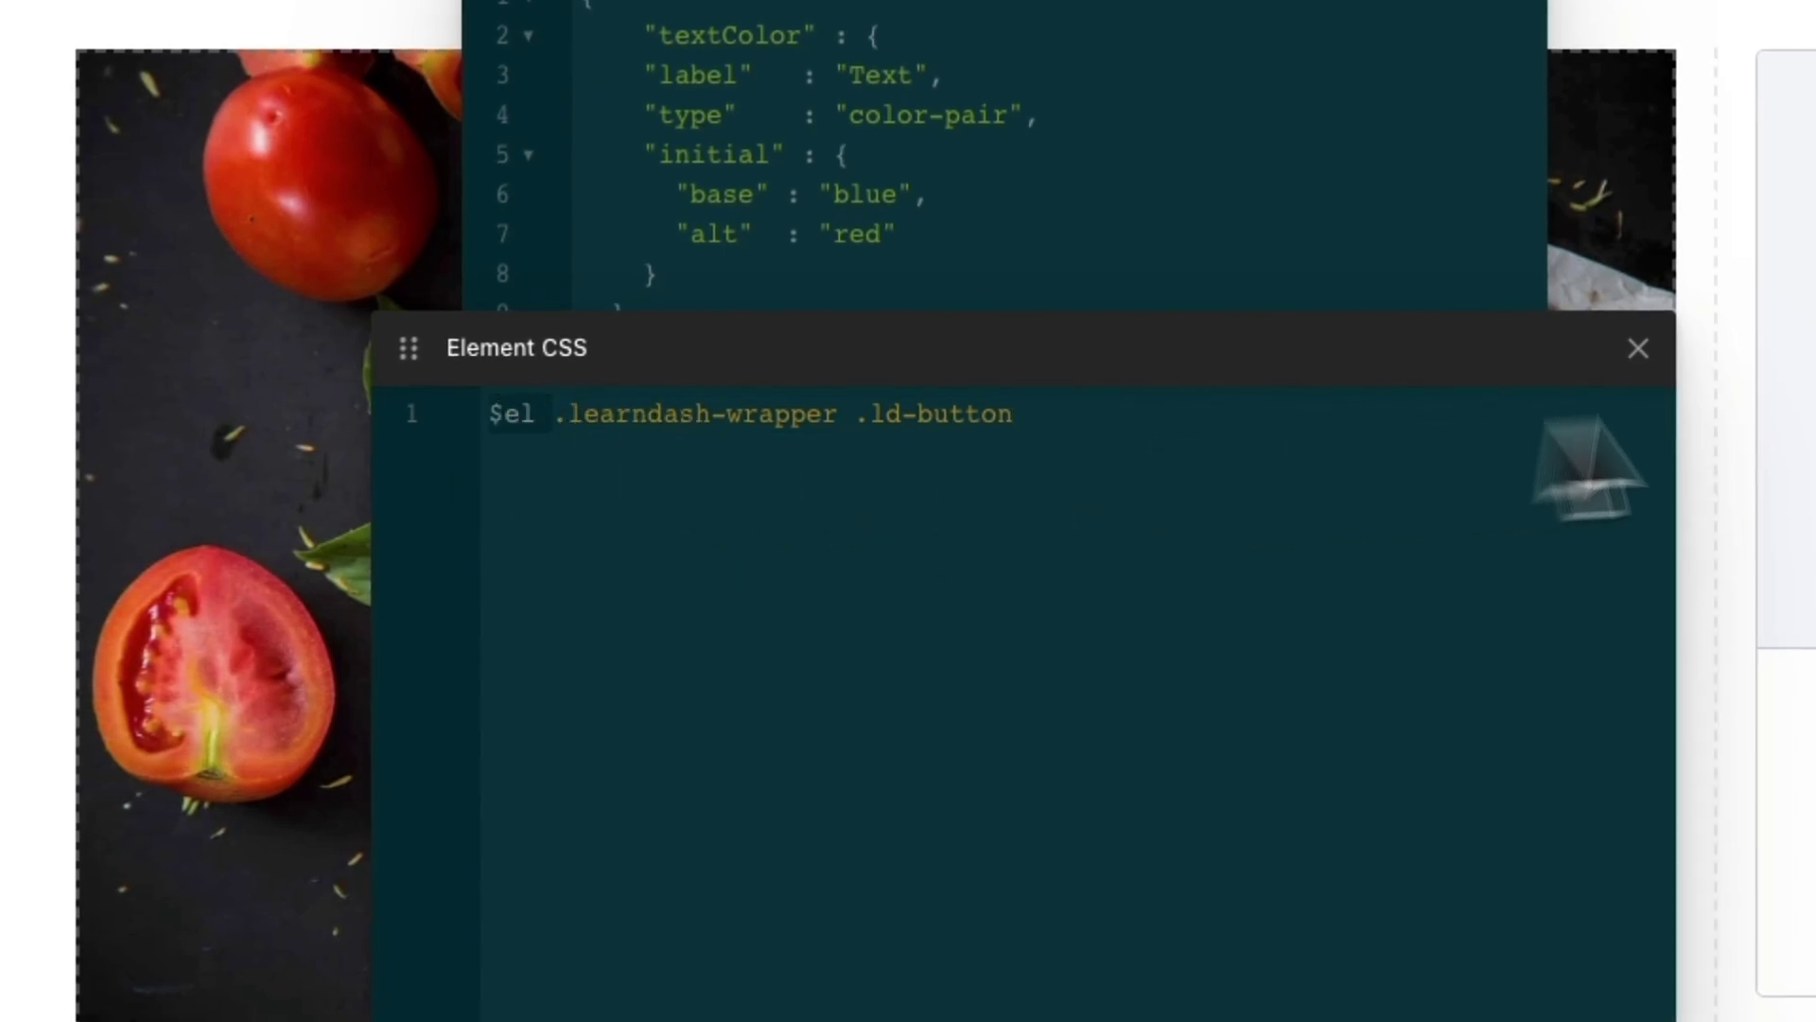
pyautogui.click(1034, 555)
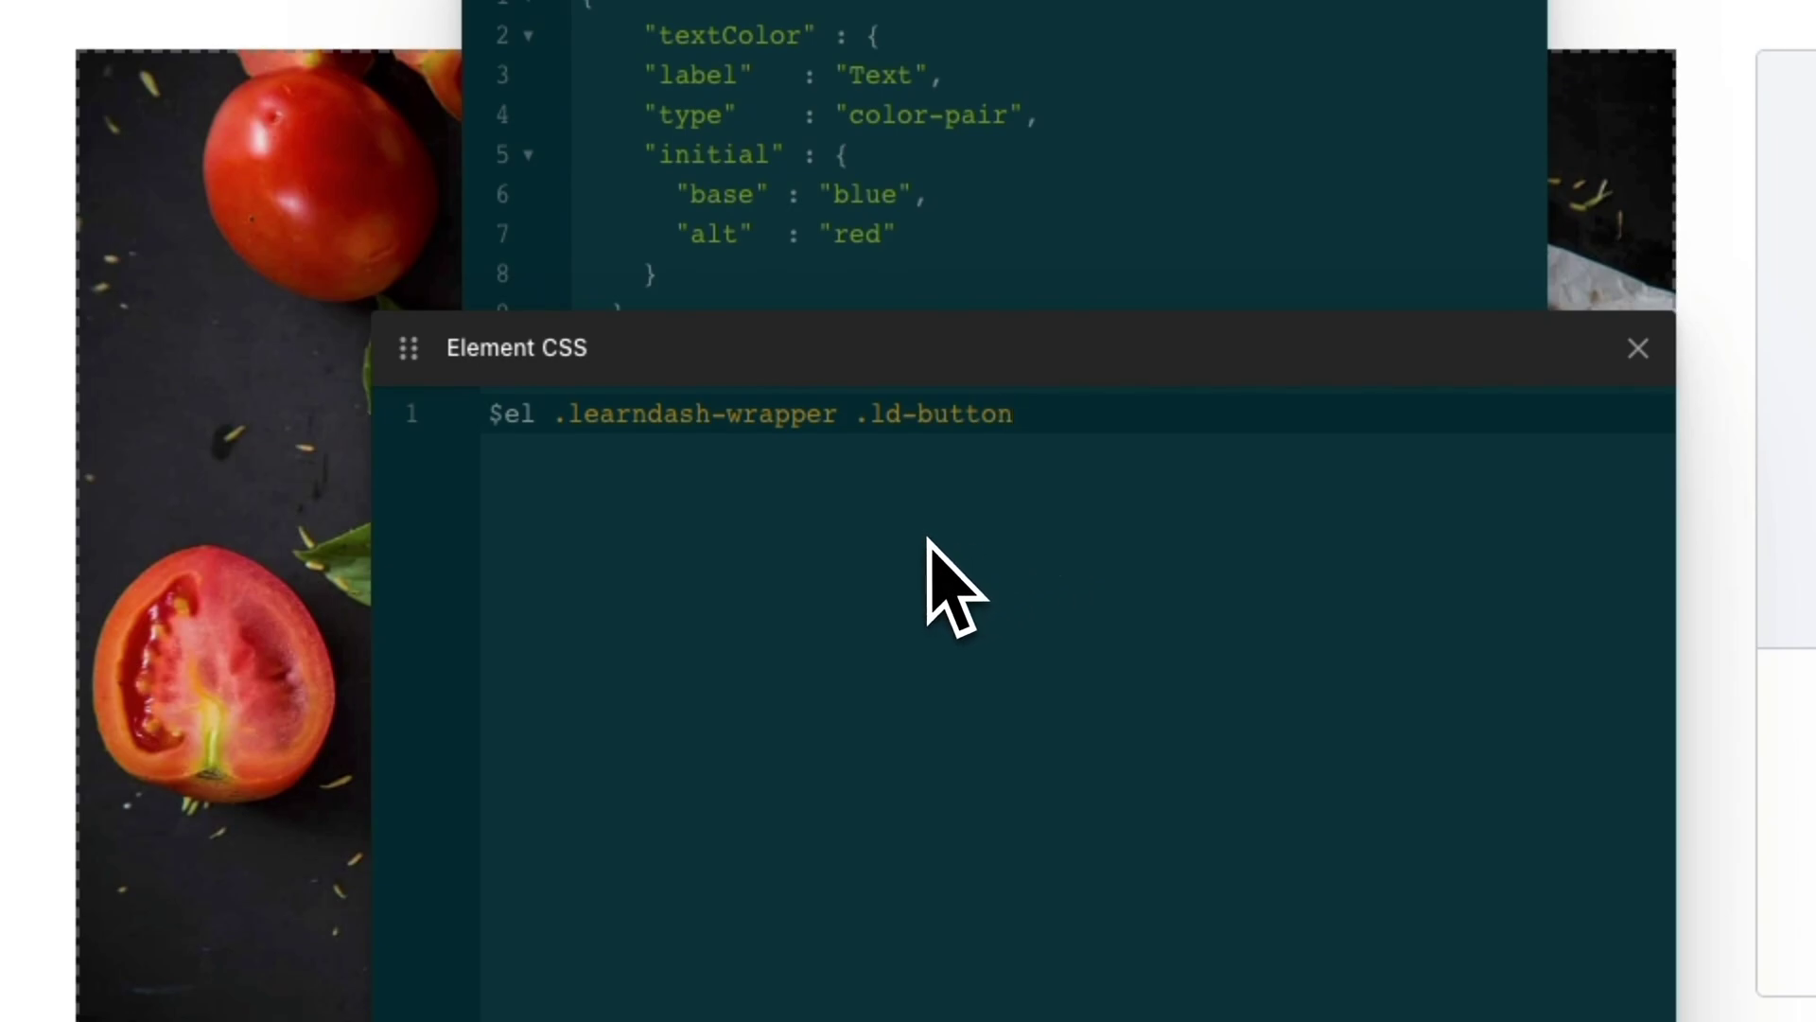
pyautogui.moveTo(567, 425); pyautogui.dragTo(998, 419)
pyautogui.click(1040, 426)
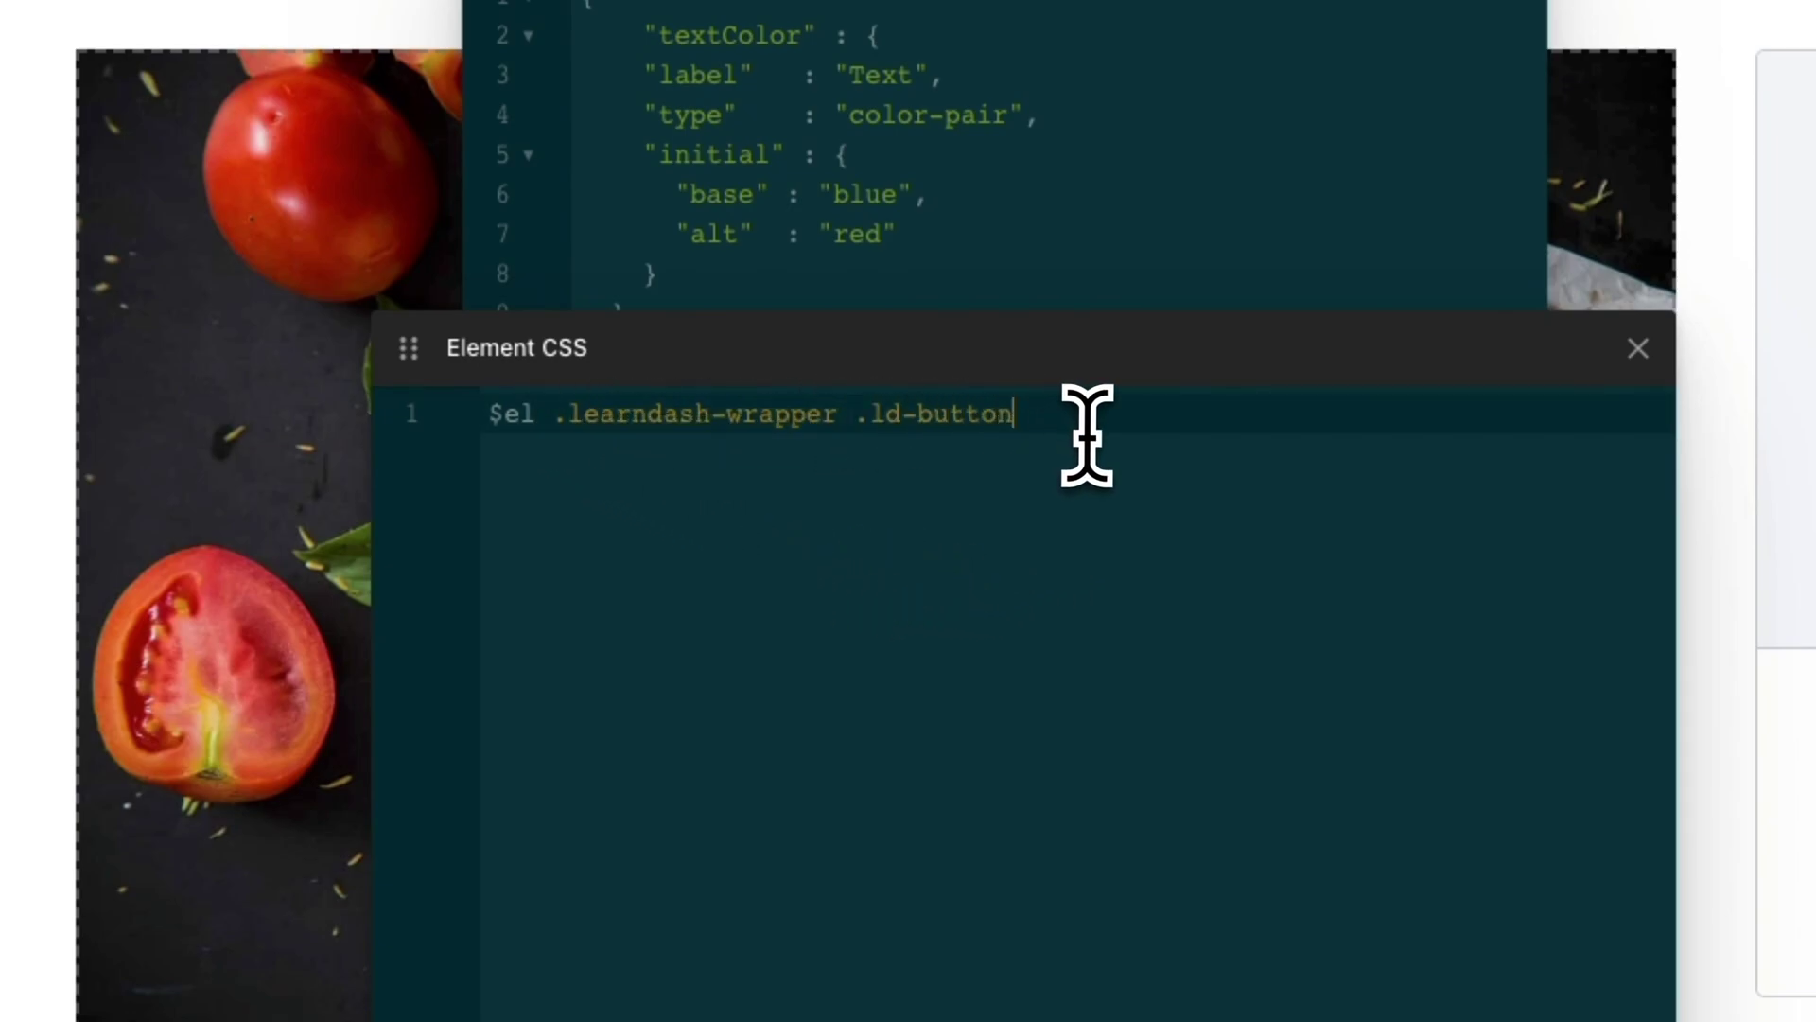
# - Add a declaration block to the button selector containing background-color: black;
pyautogui.write('{')
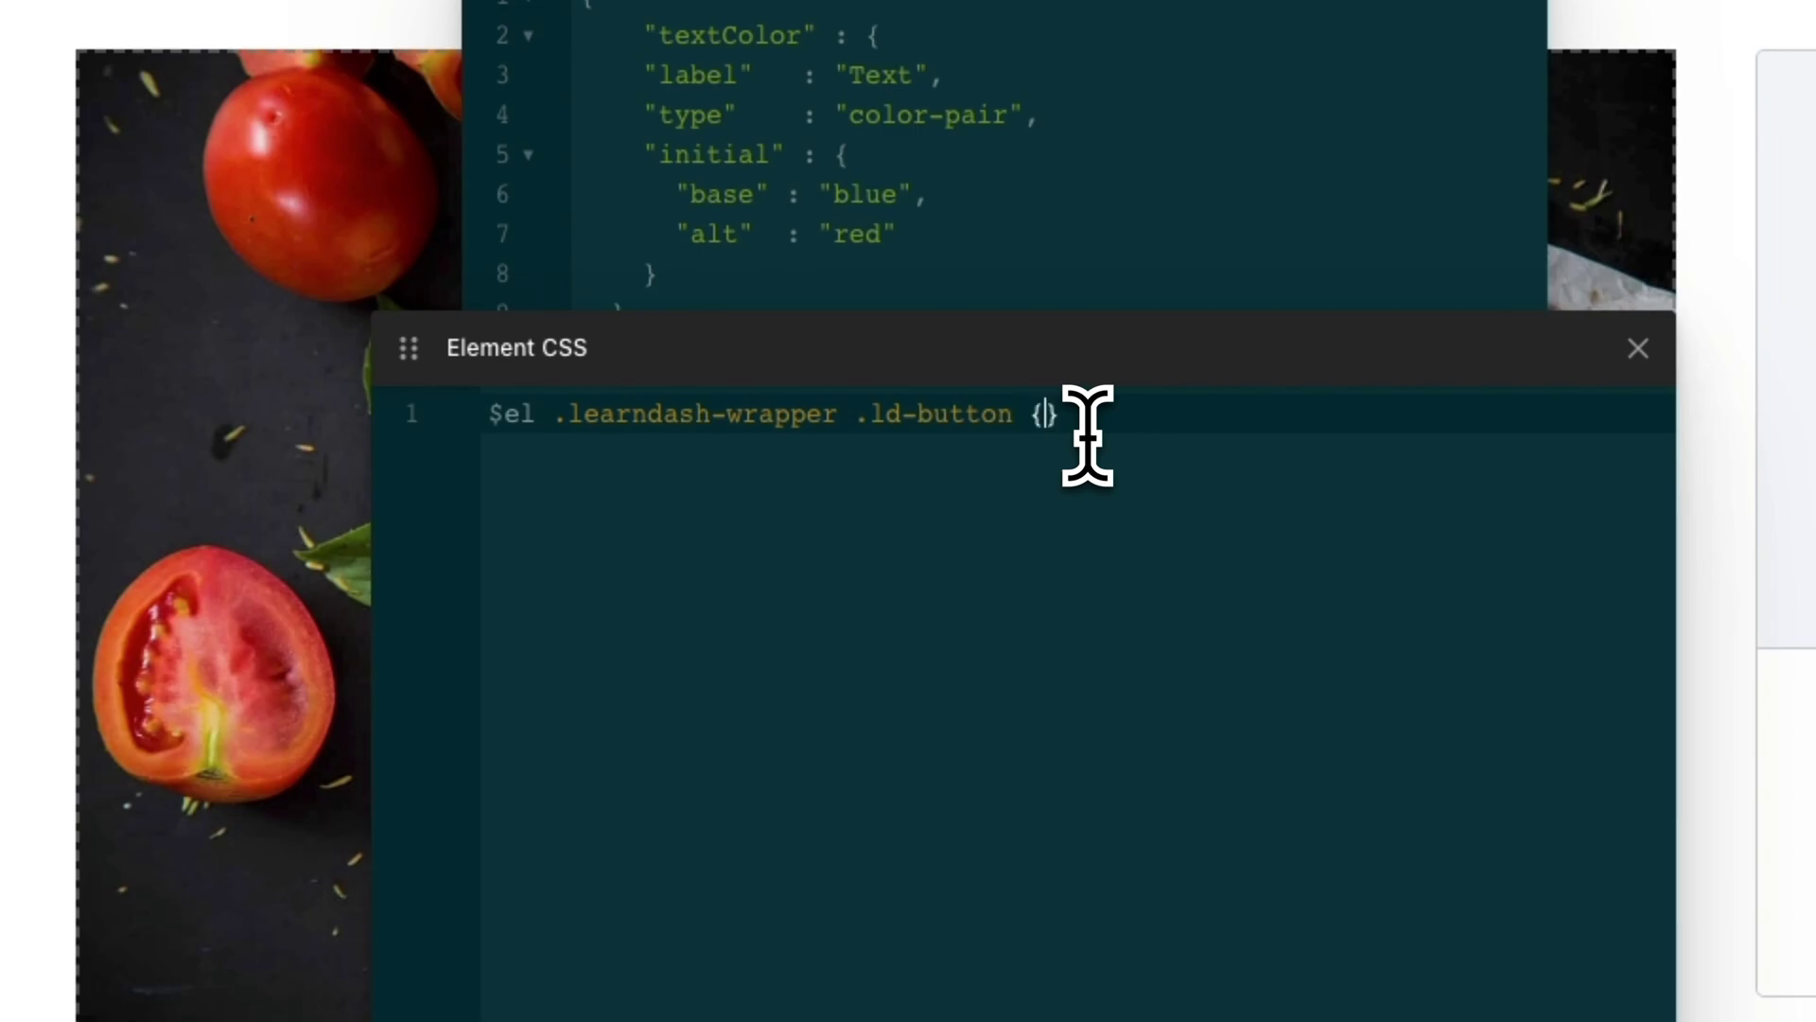
pyautogui.press('Return')
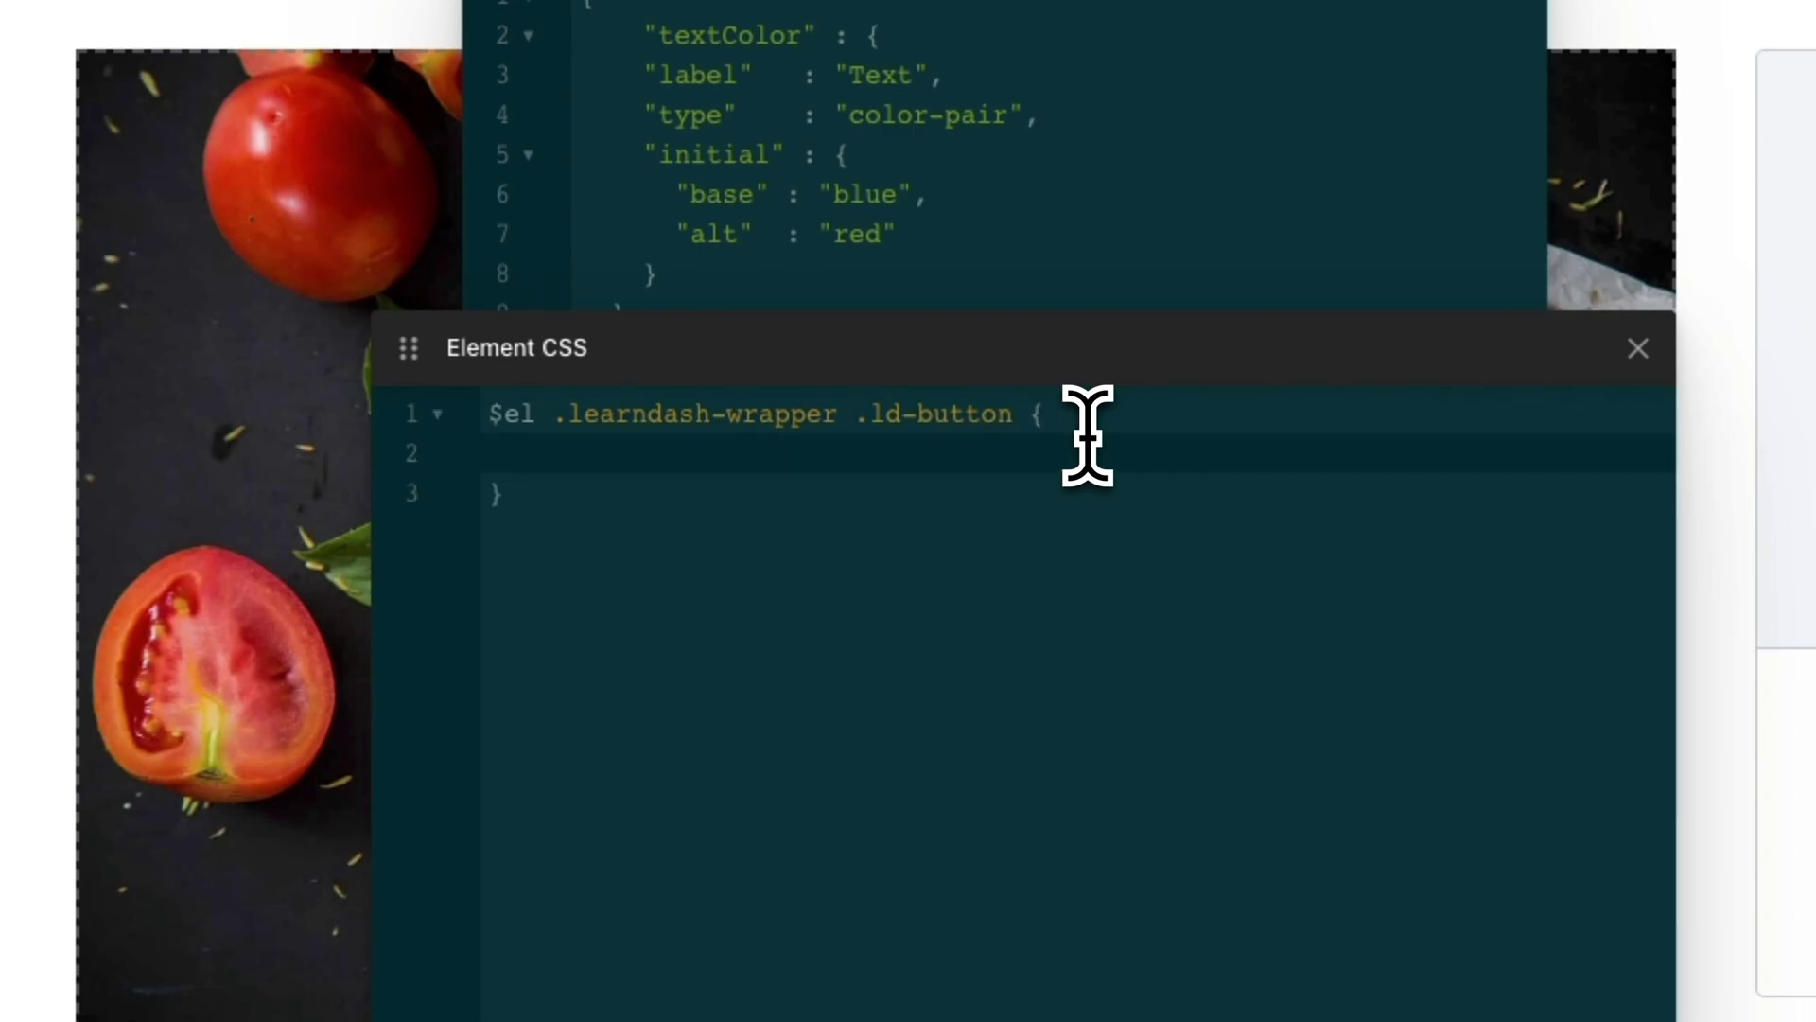
pyautogui.write('bc')
pyautogui.write('ckground-color: ')
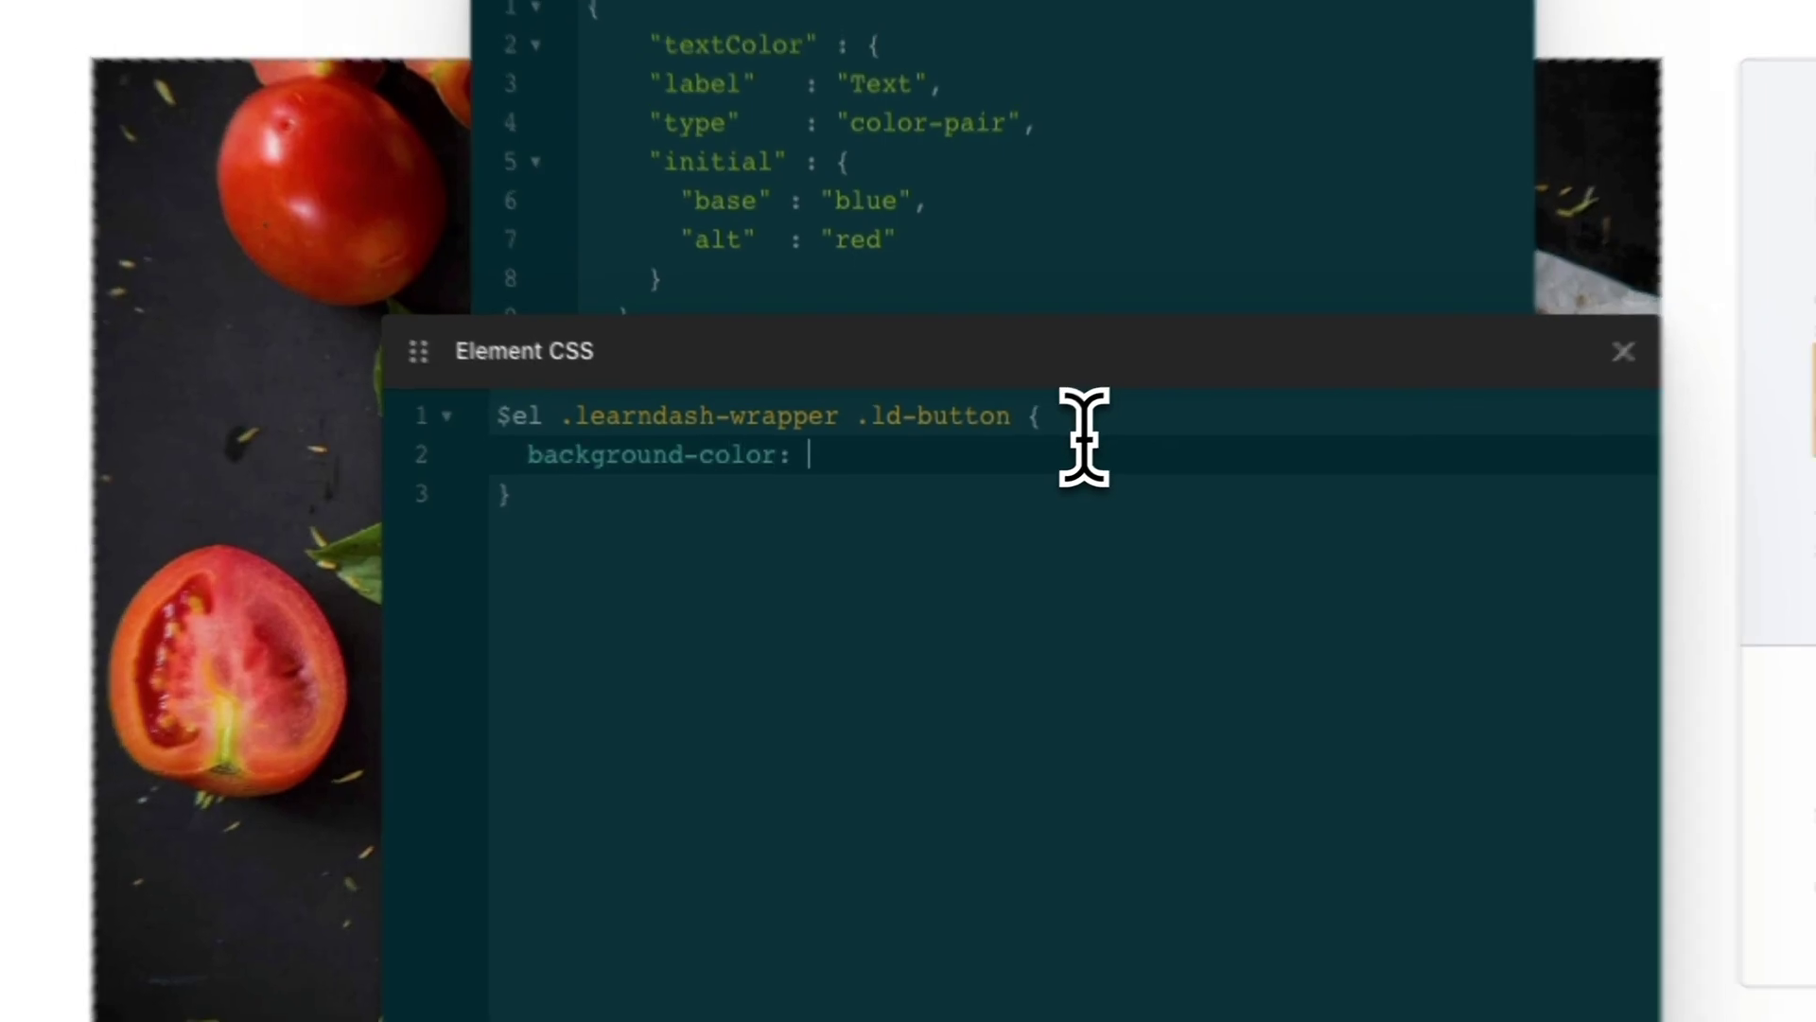
pyautogui.write('black;')
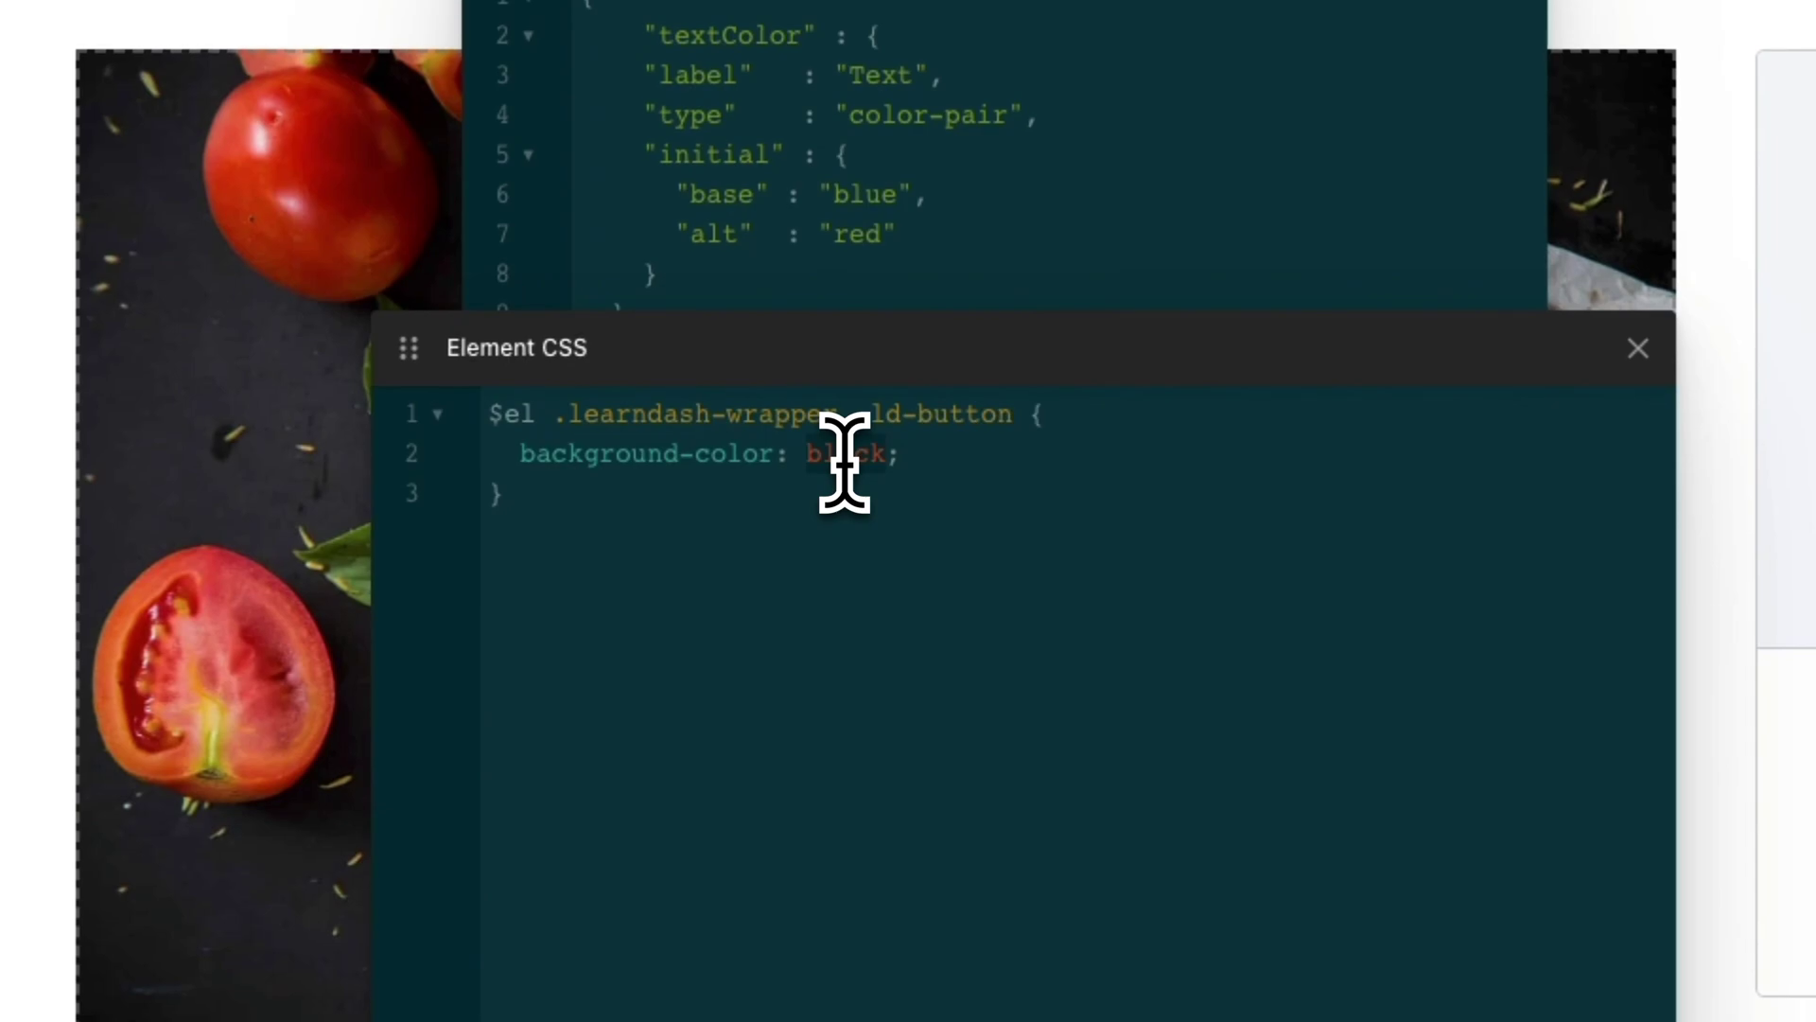
# - Replace black in the background-color declaration with the dynamic value {{dc:param:textColor.base}}
pyautogui.doubleClick(845, 454)
pyautogui.press('BackSpace')
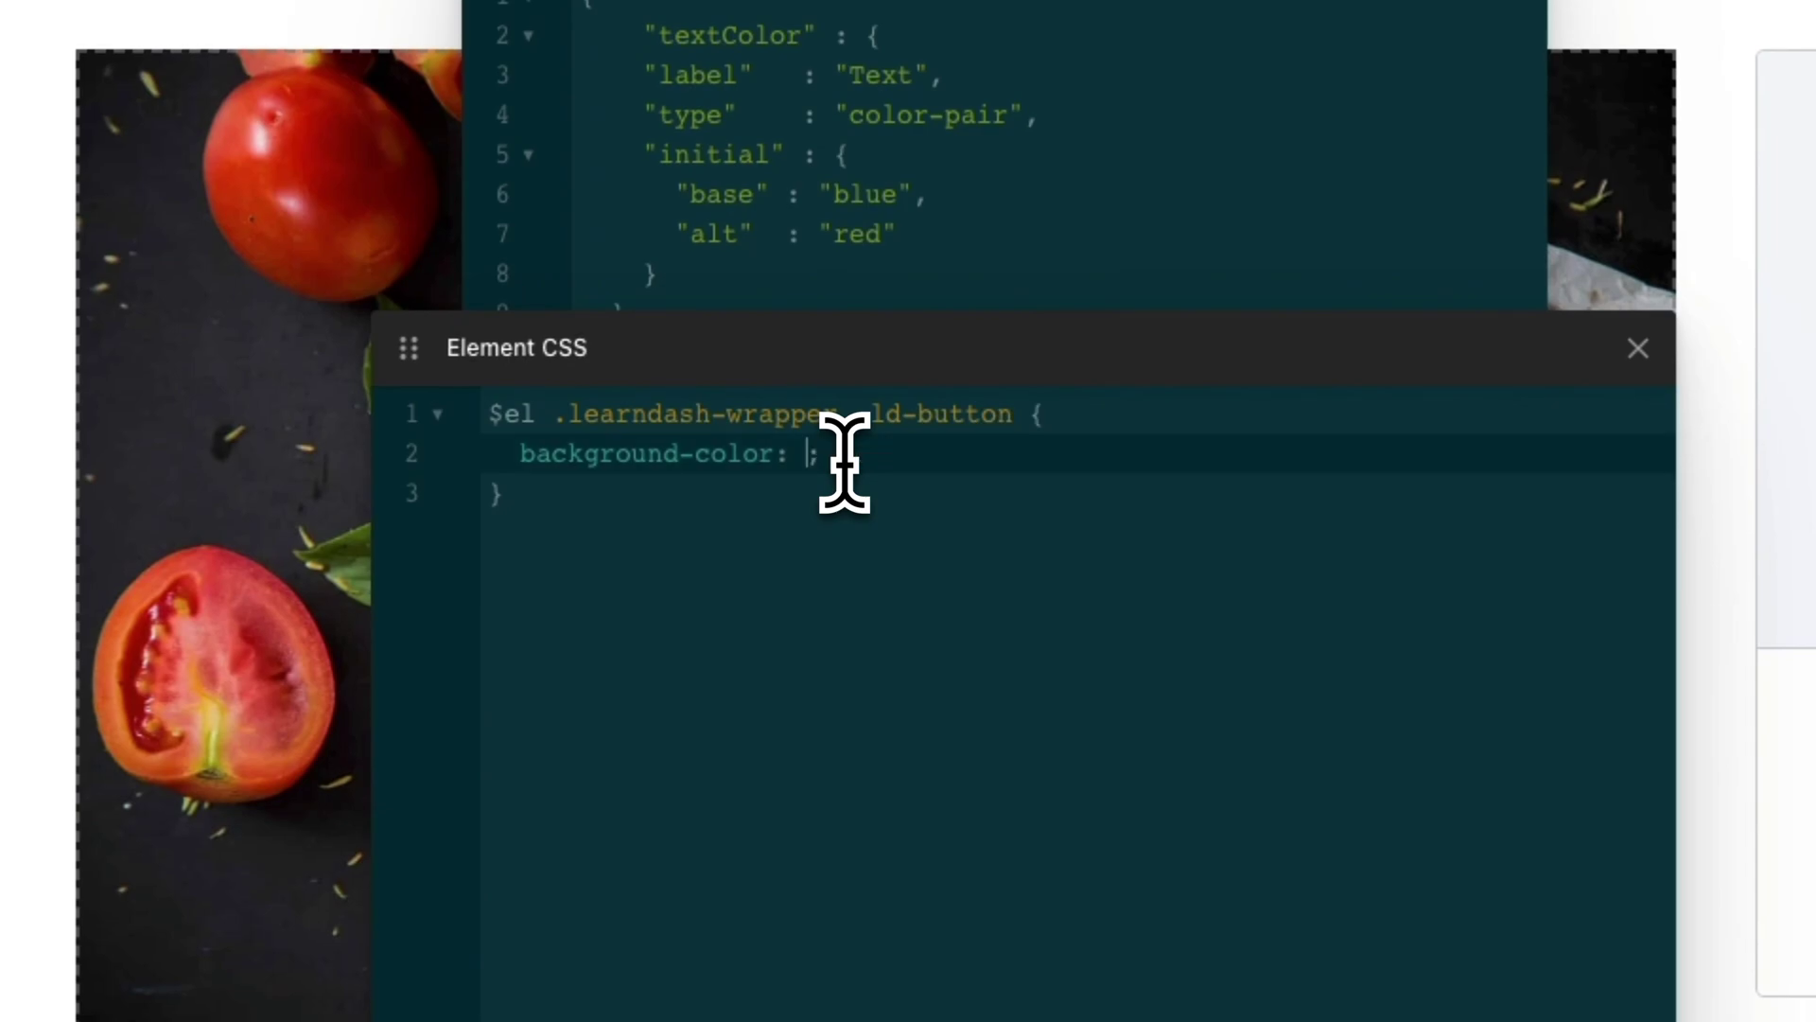
pyautogui.write('{{c:param:')
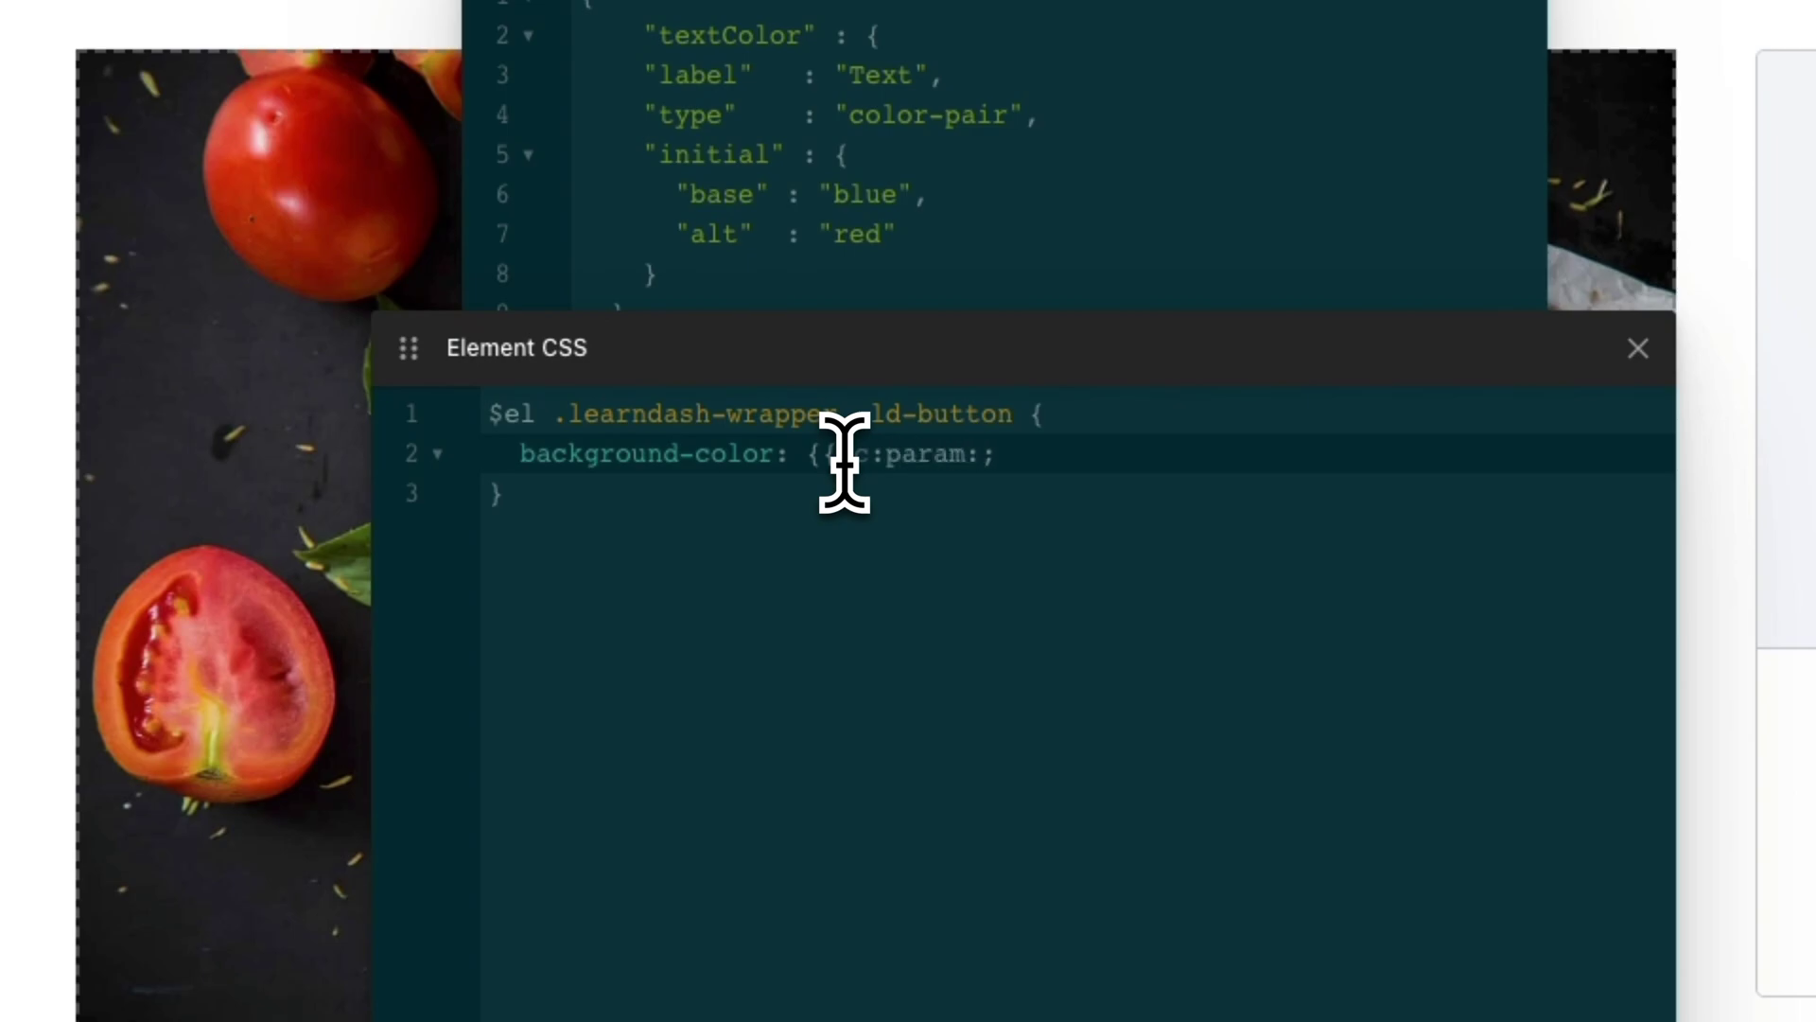
pyautogui.click(730, 35)
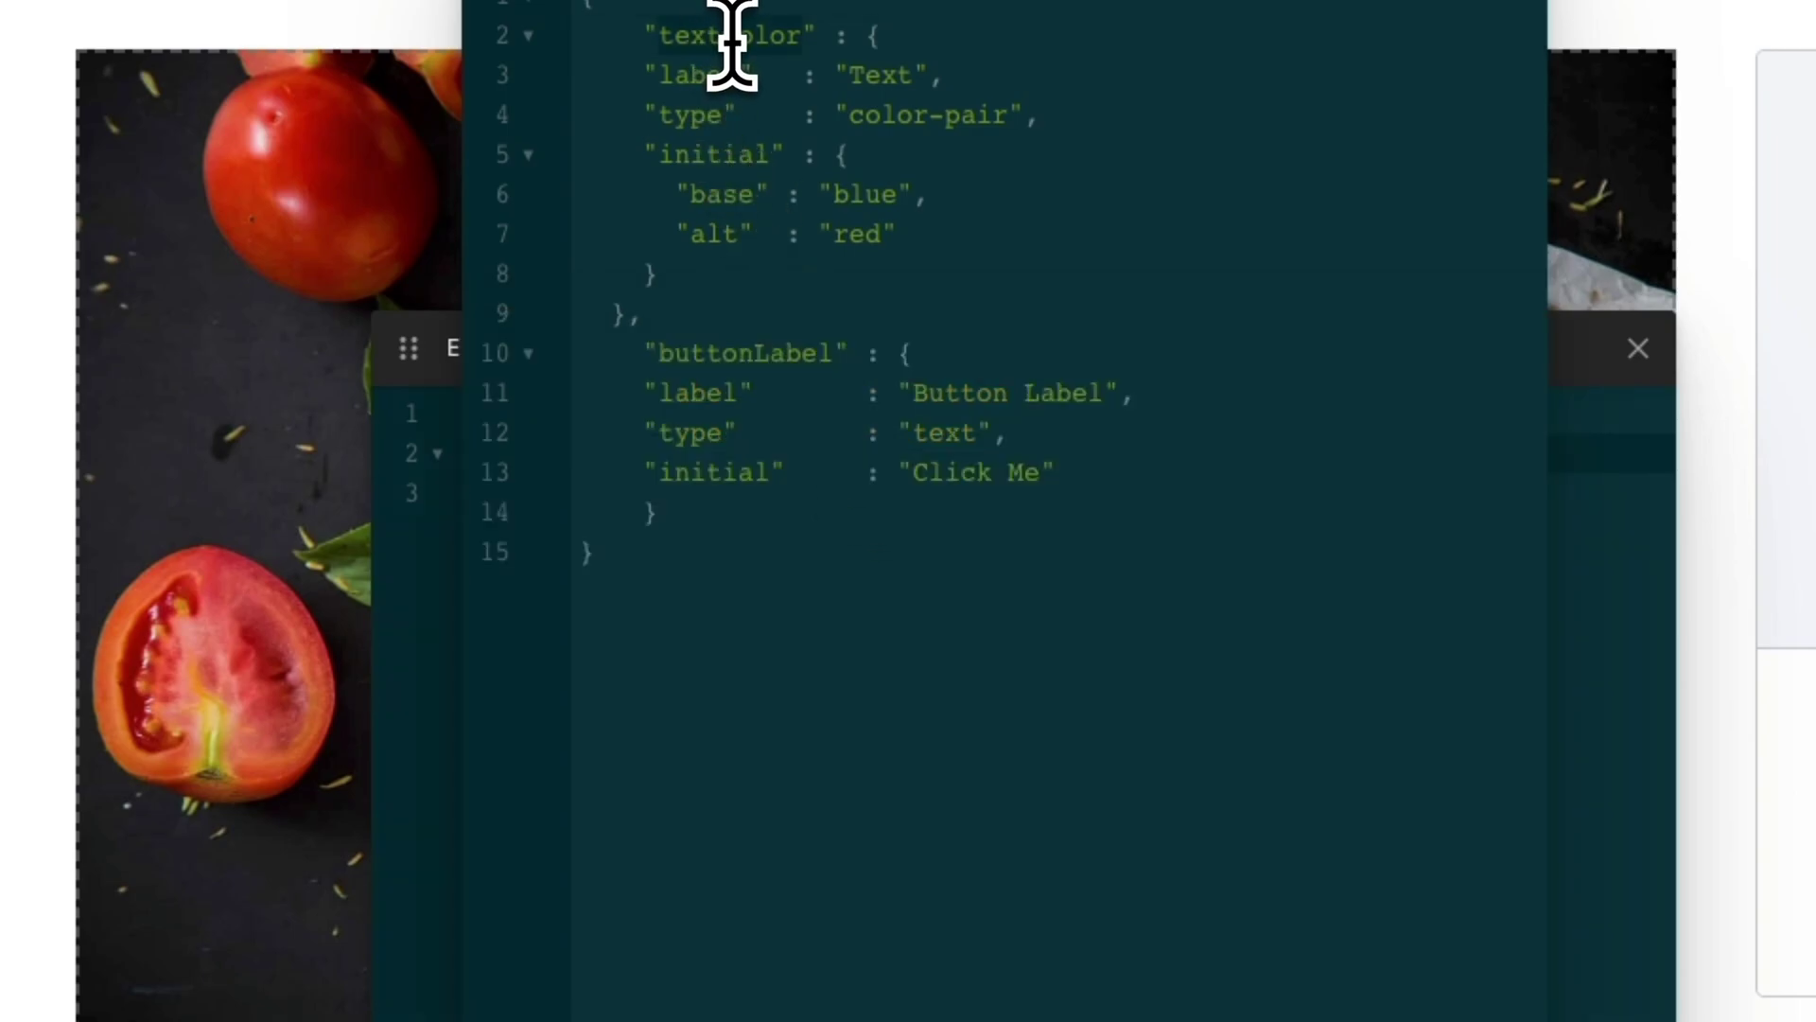
pyautogui.click(946, 957)
pyautogui.click(990, 458)
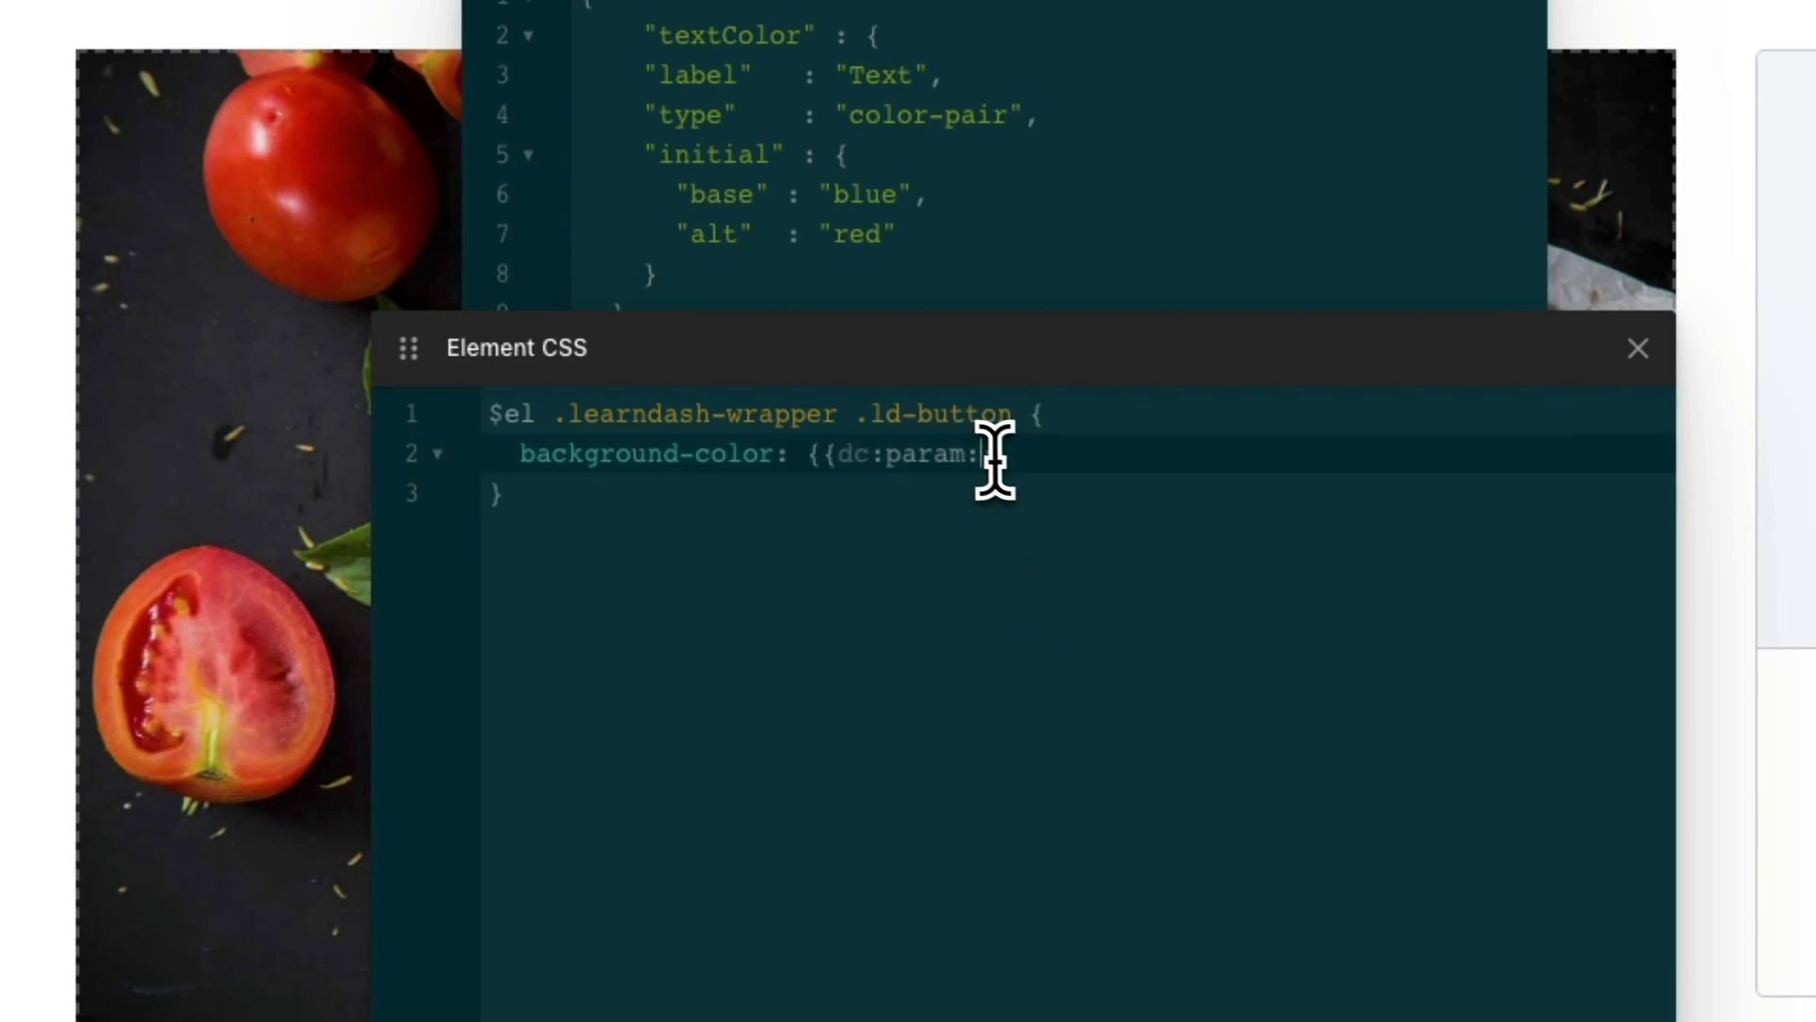
pyautogui.write('textColor')
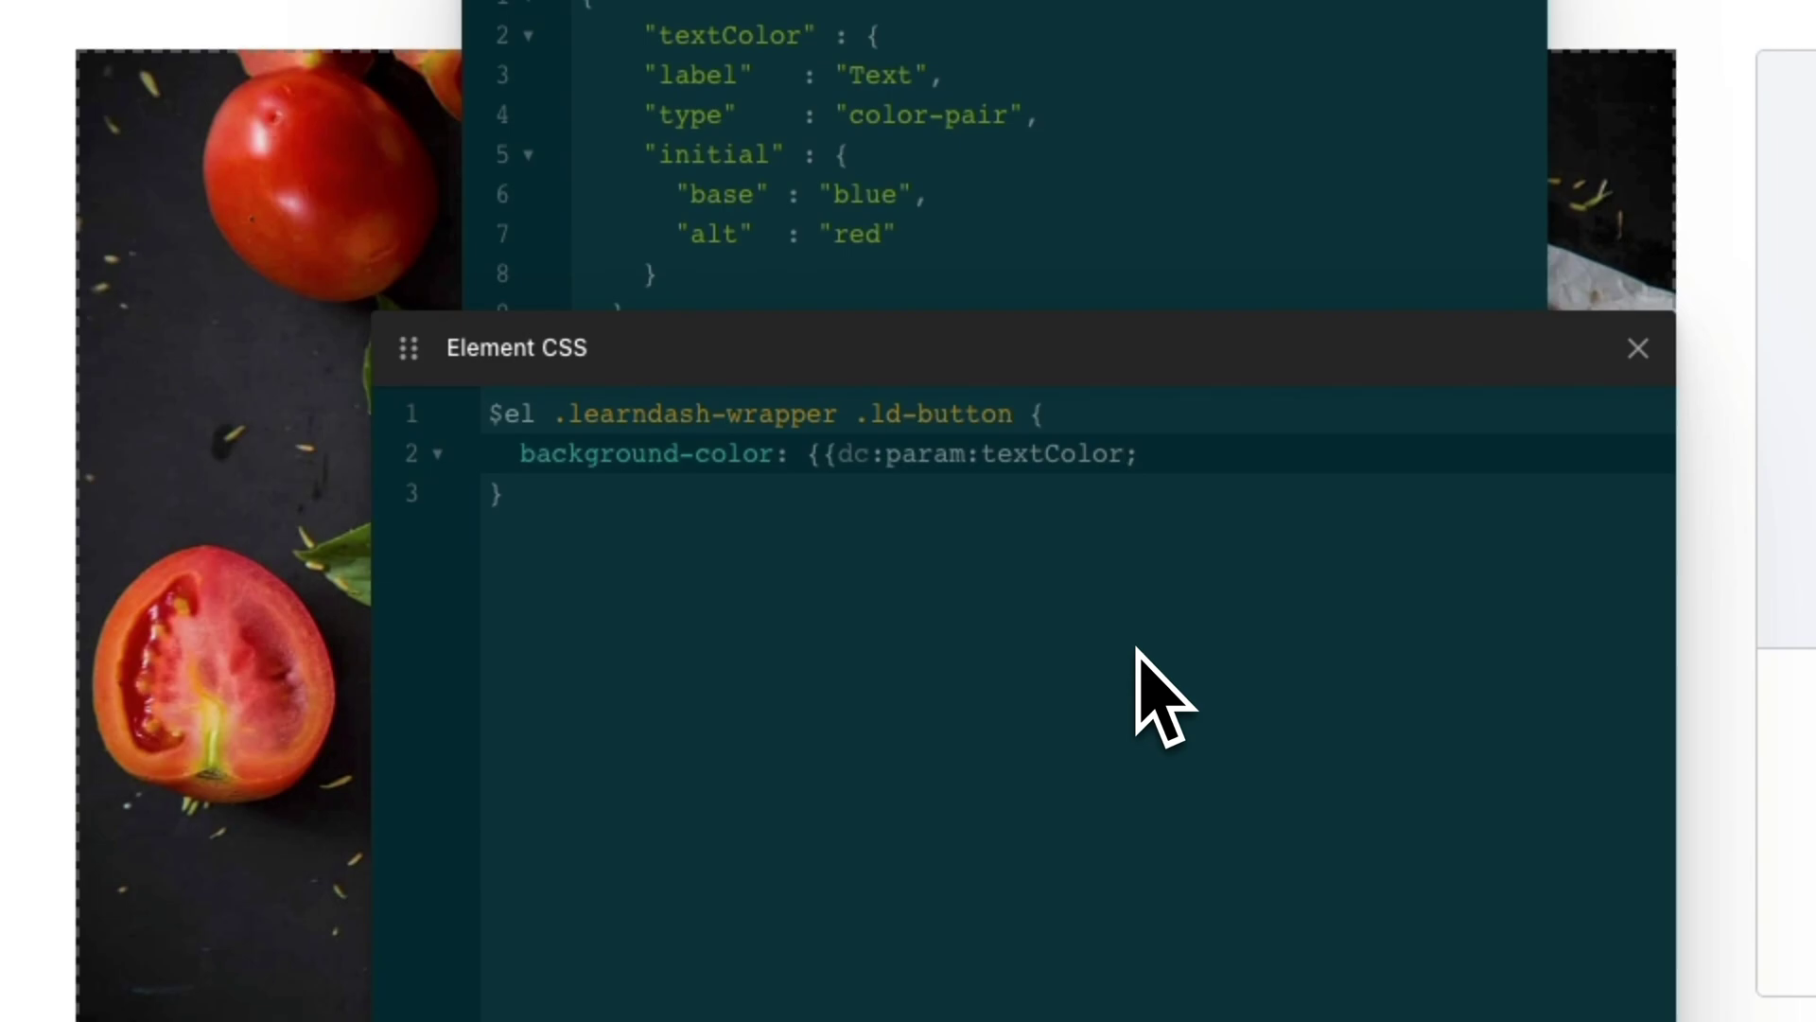
pyautogui.write('.base}}')
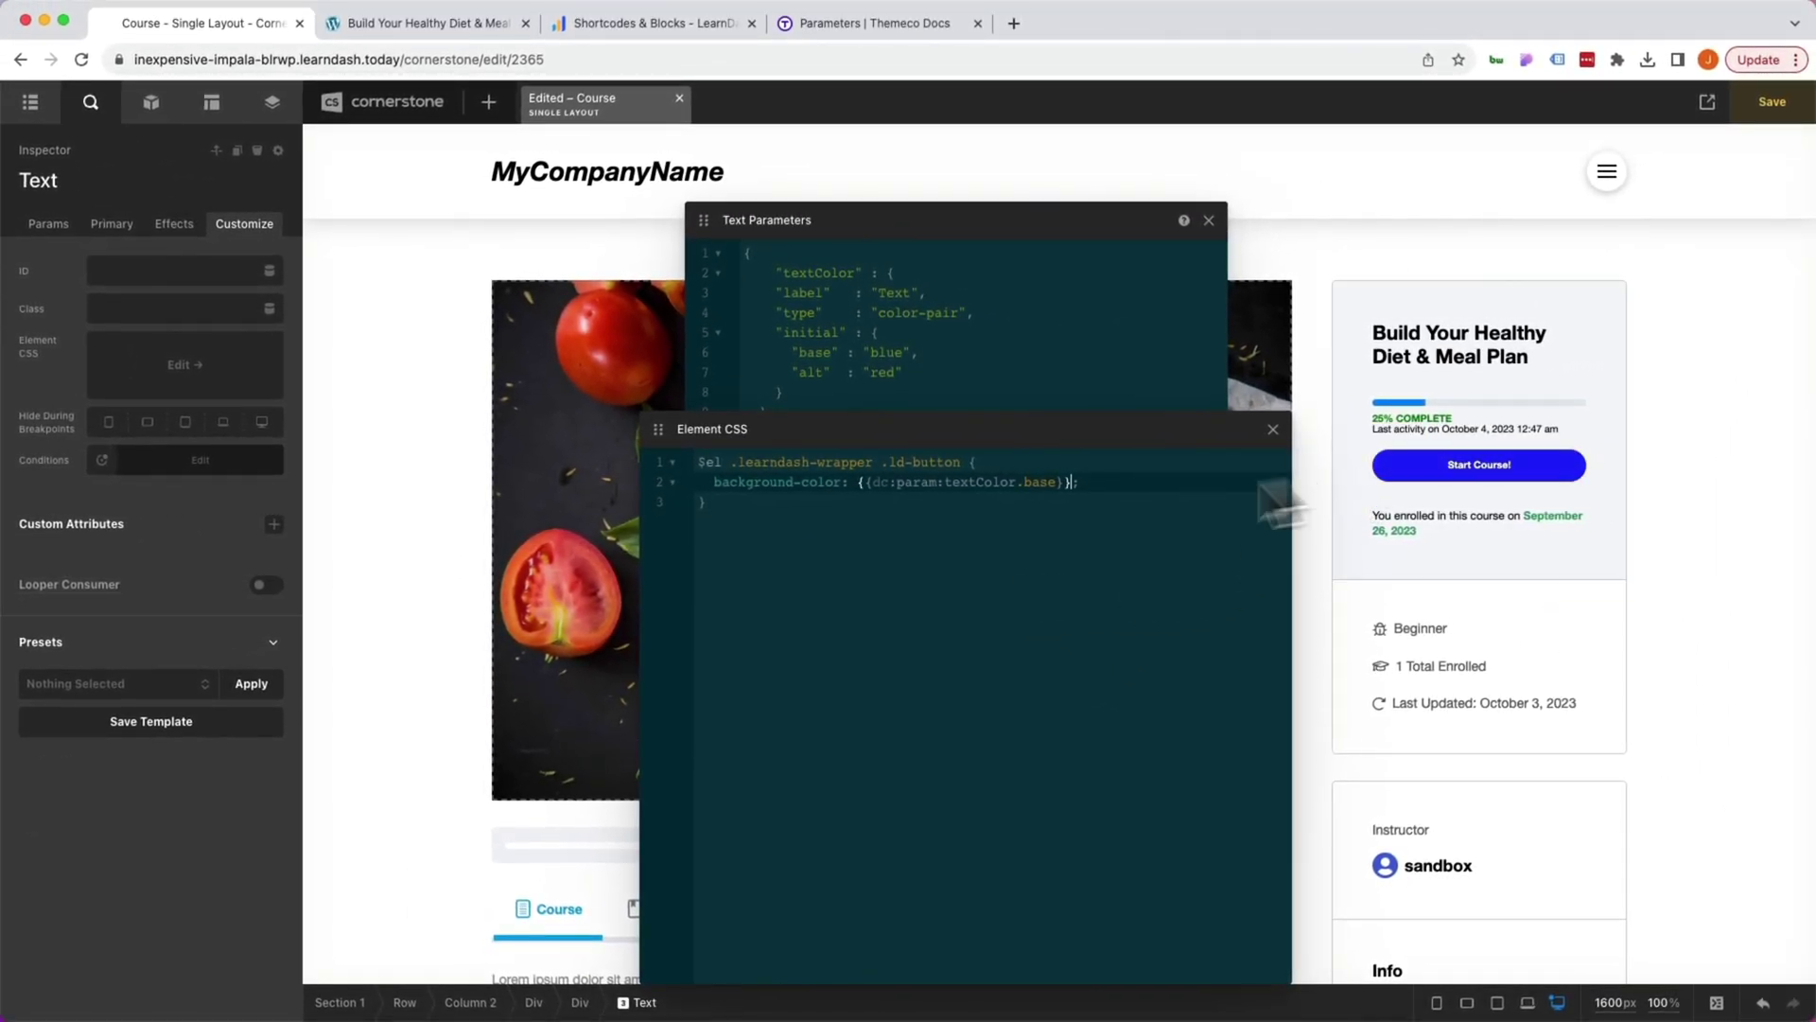
# - Duplicate the whole .ld-button rule below the original in the Element CSS, separated by a blank line
pyautogui.click(848, 565)
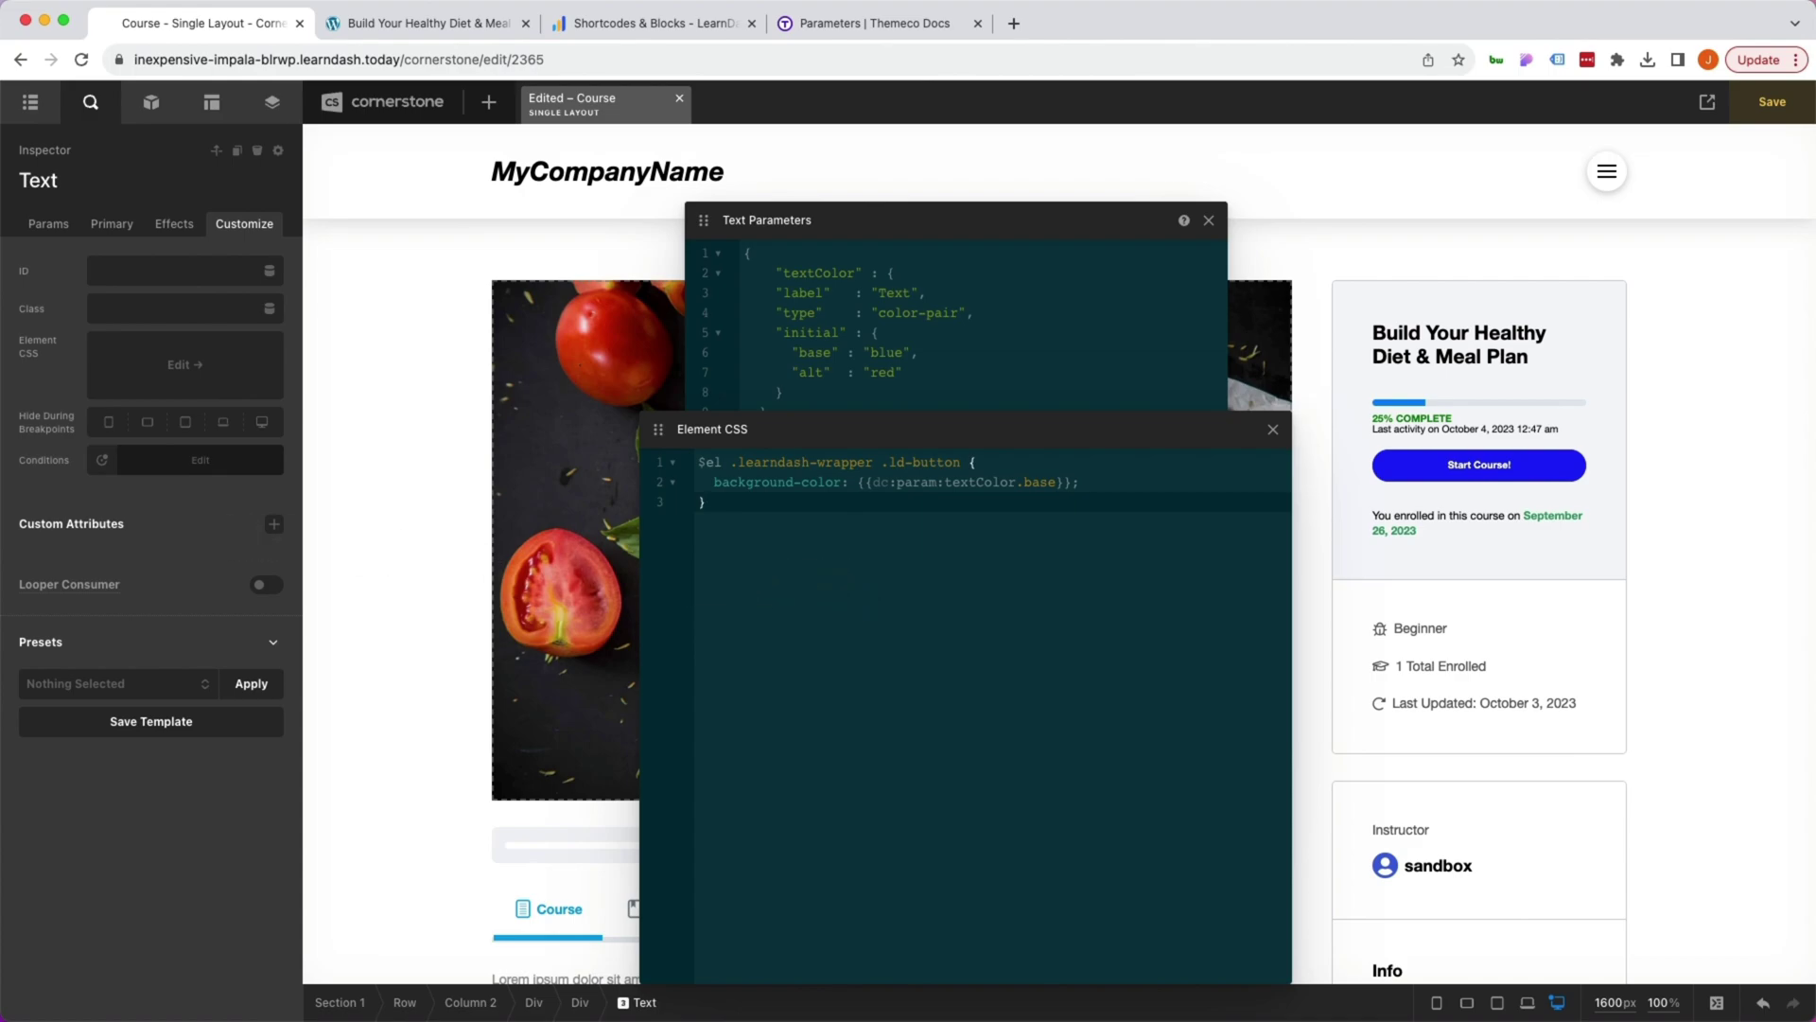
pyautogui.press('super+a')
pyautogui.press('super+c')
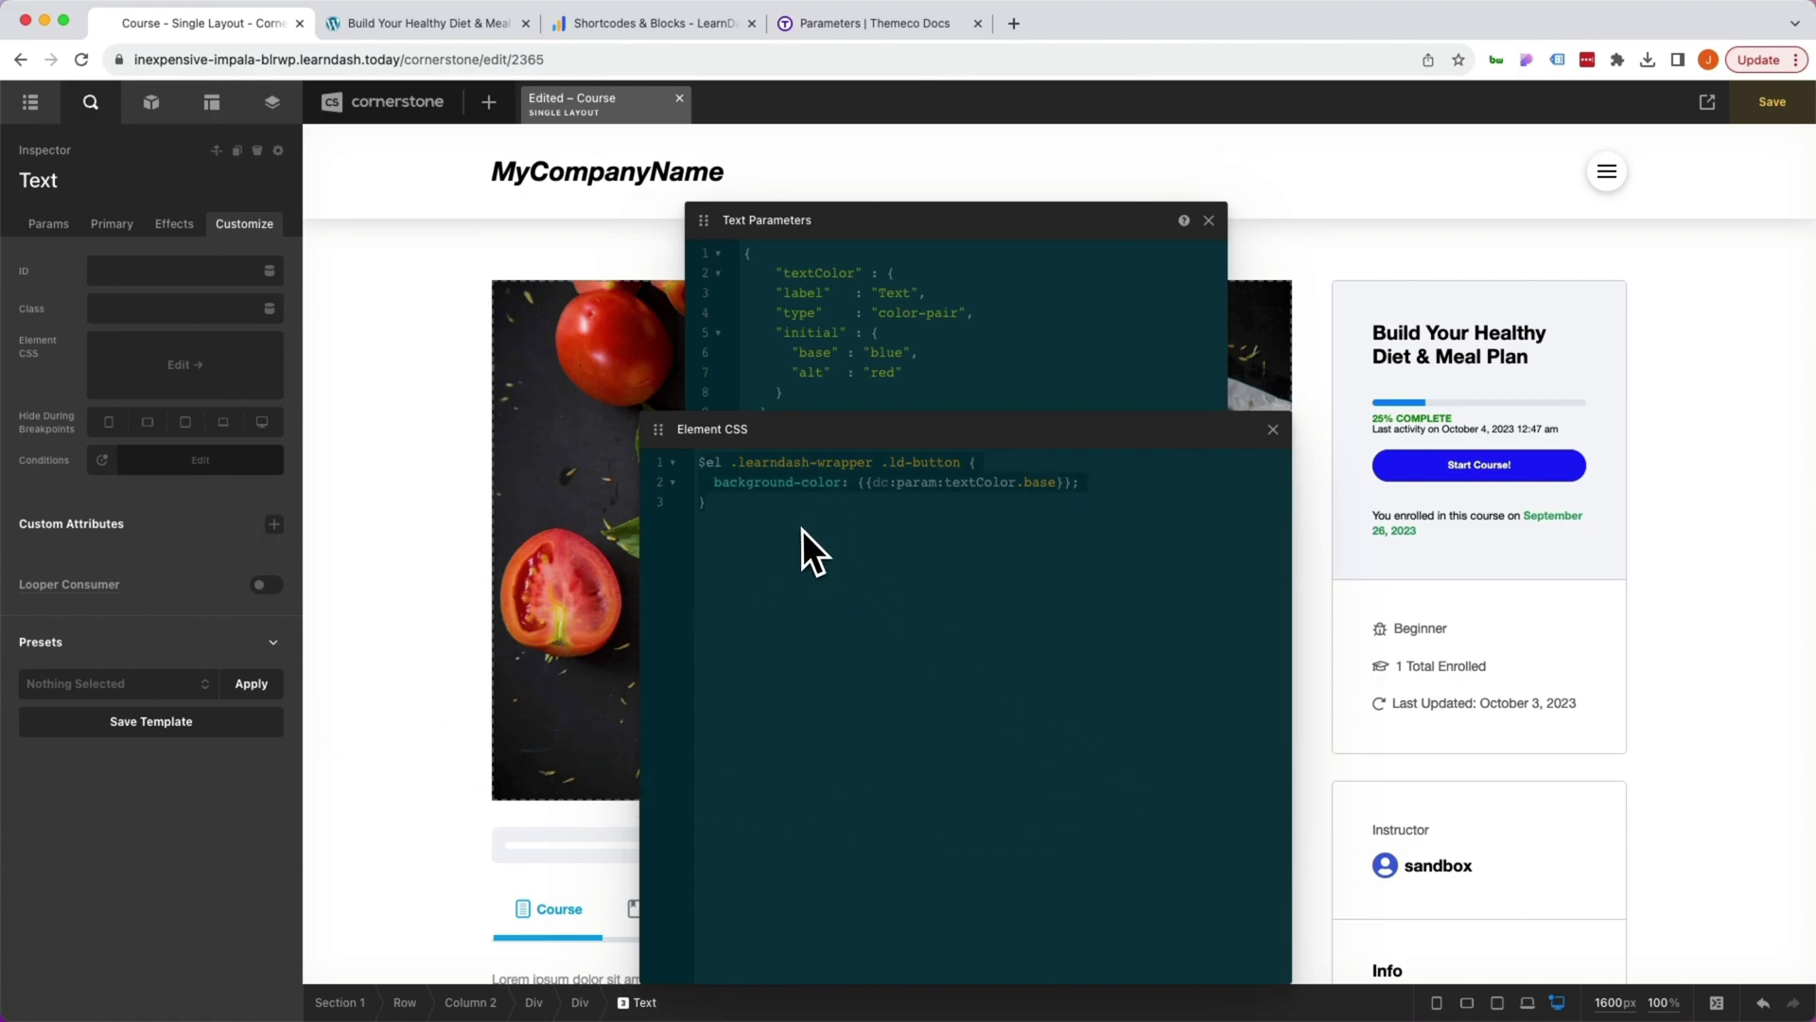
pyautogui.click(802, 536)
pyautogui.press('Return')
pyautogui.press('Return')
pyautogui.press('super+v')
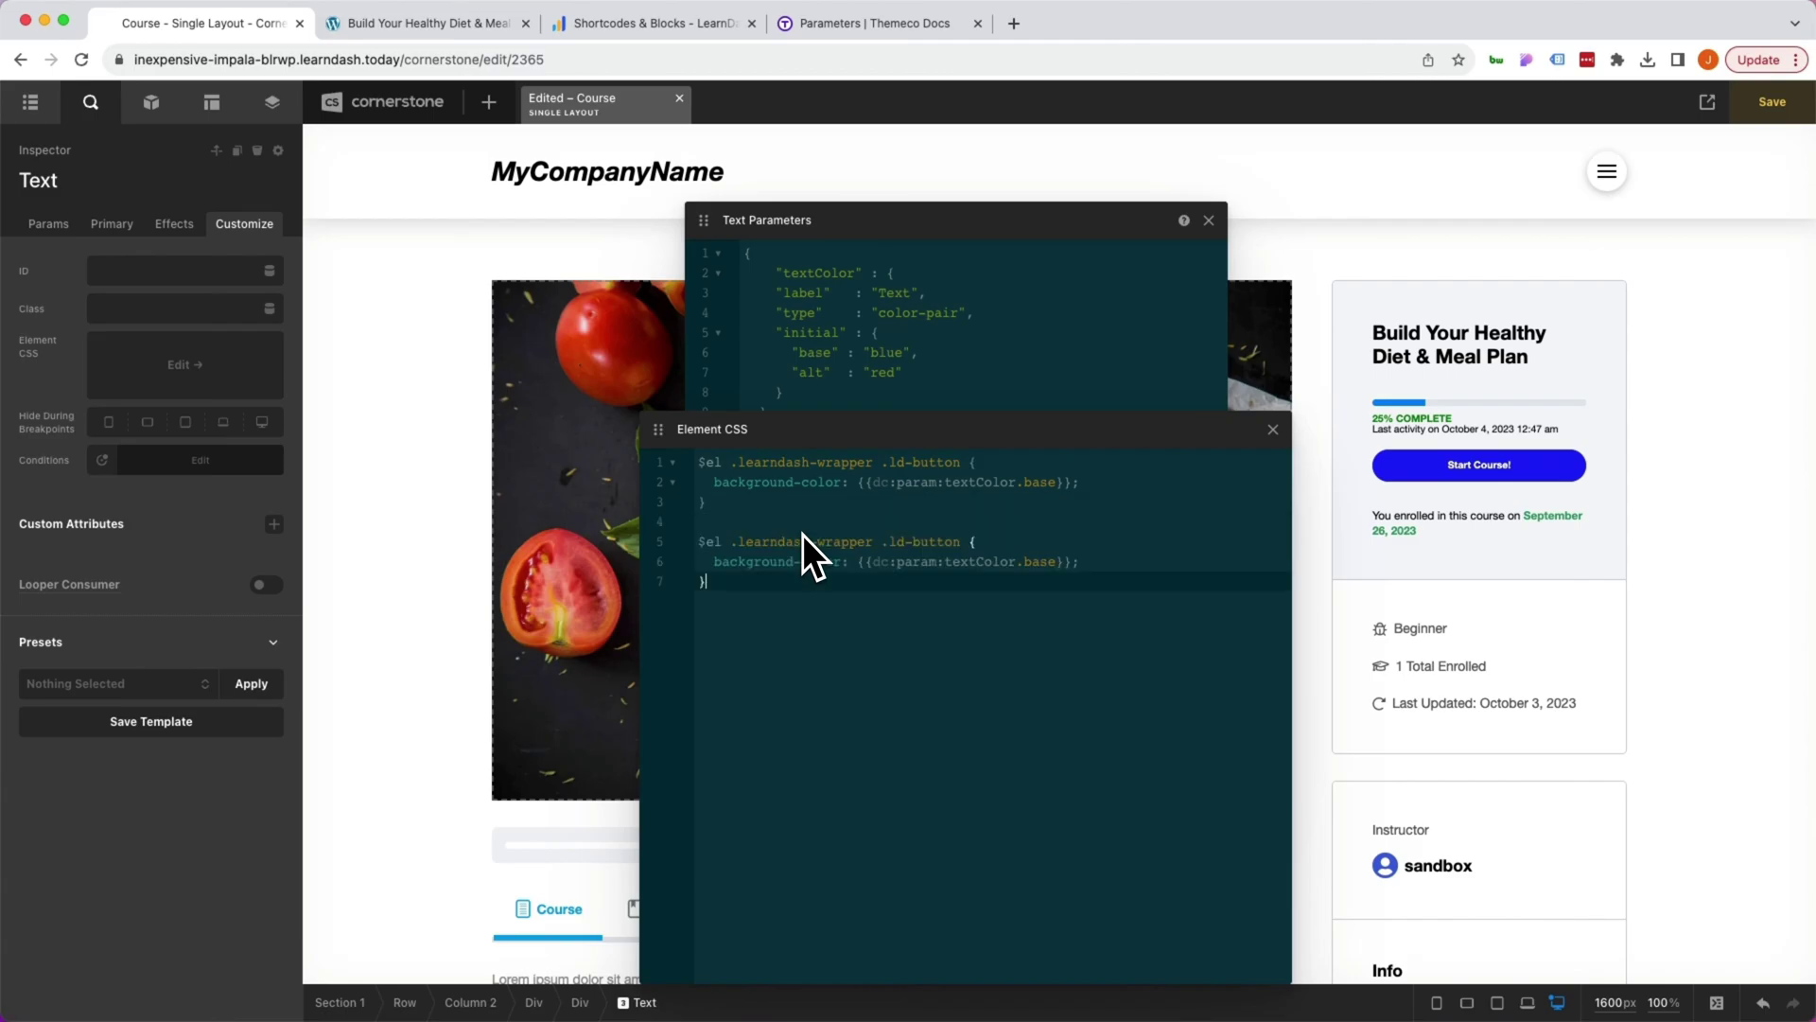
# - Turn the second rule into .ld-button:hover and set its background-color to {{dc:param:textColor.alt}}
pyautogui.click(959, 543)
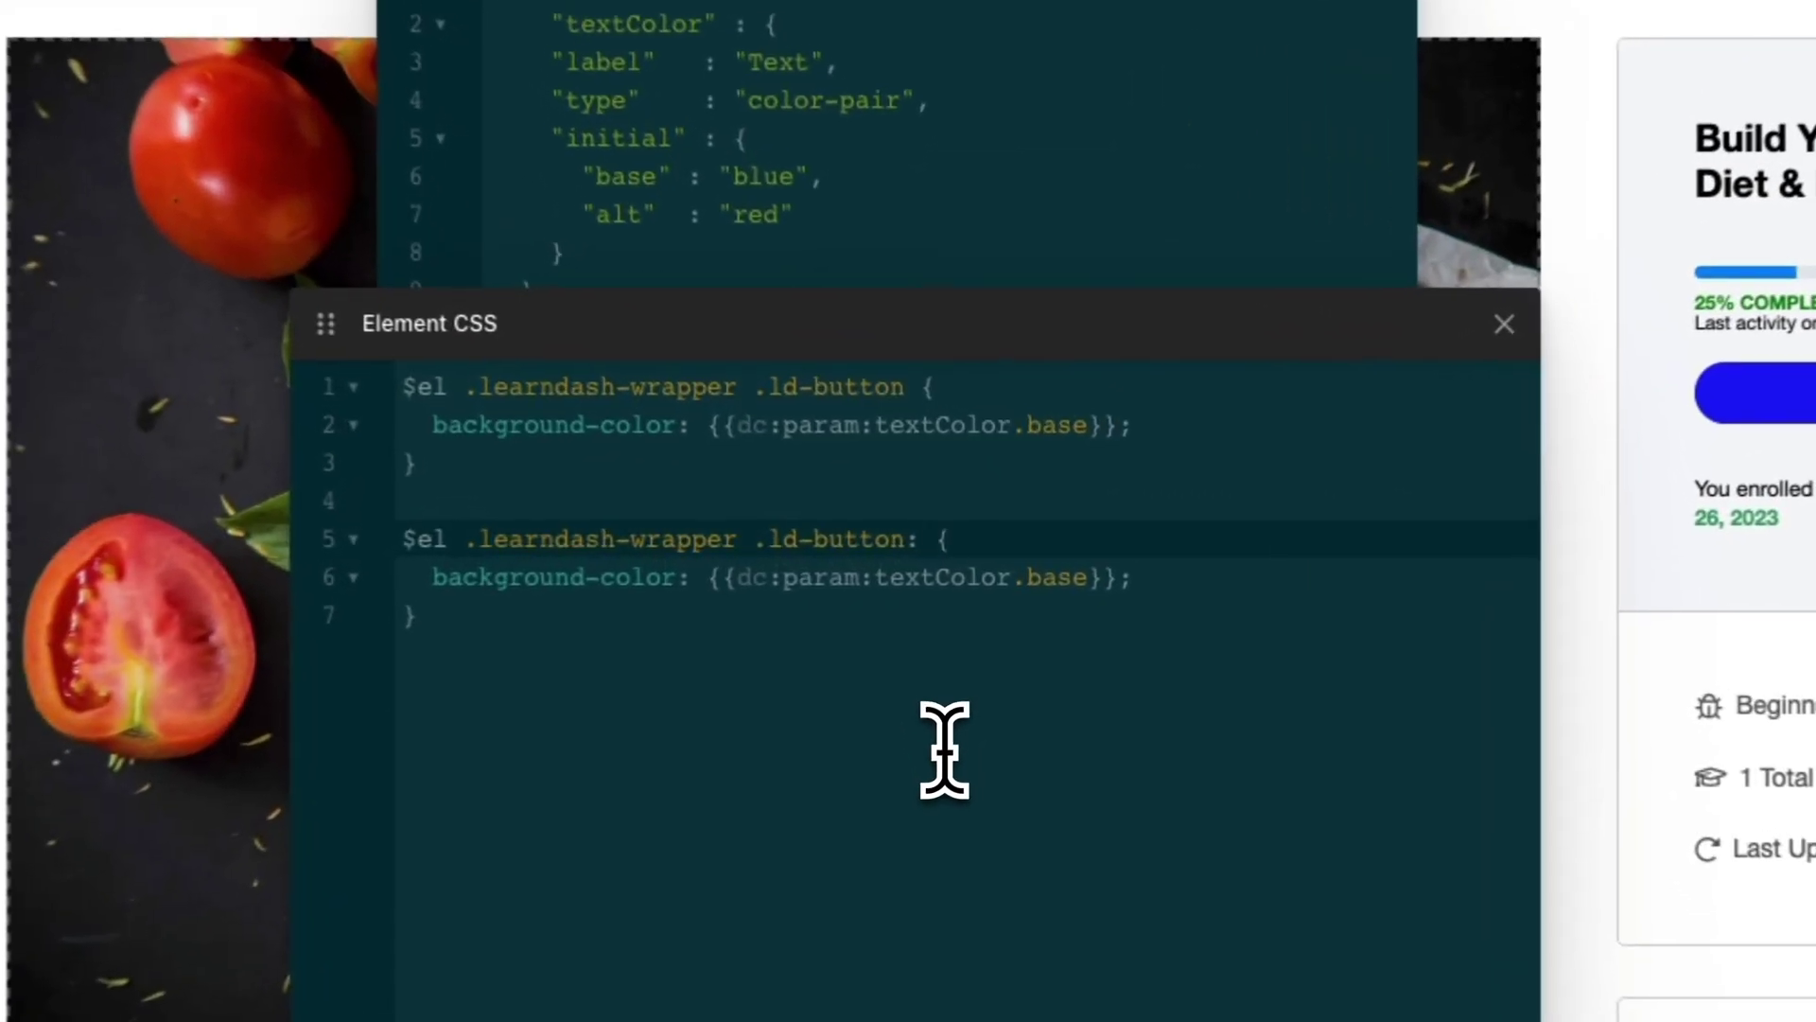
pyautogui.write(':hover')
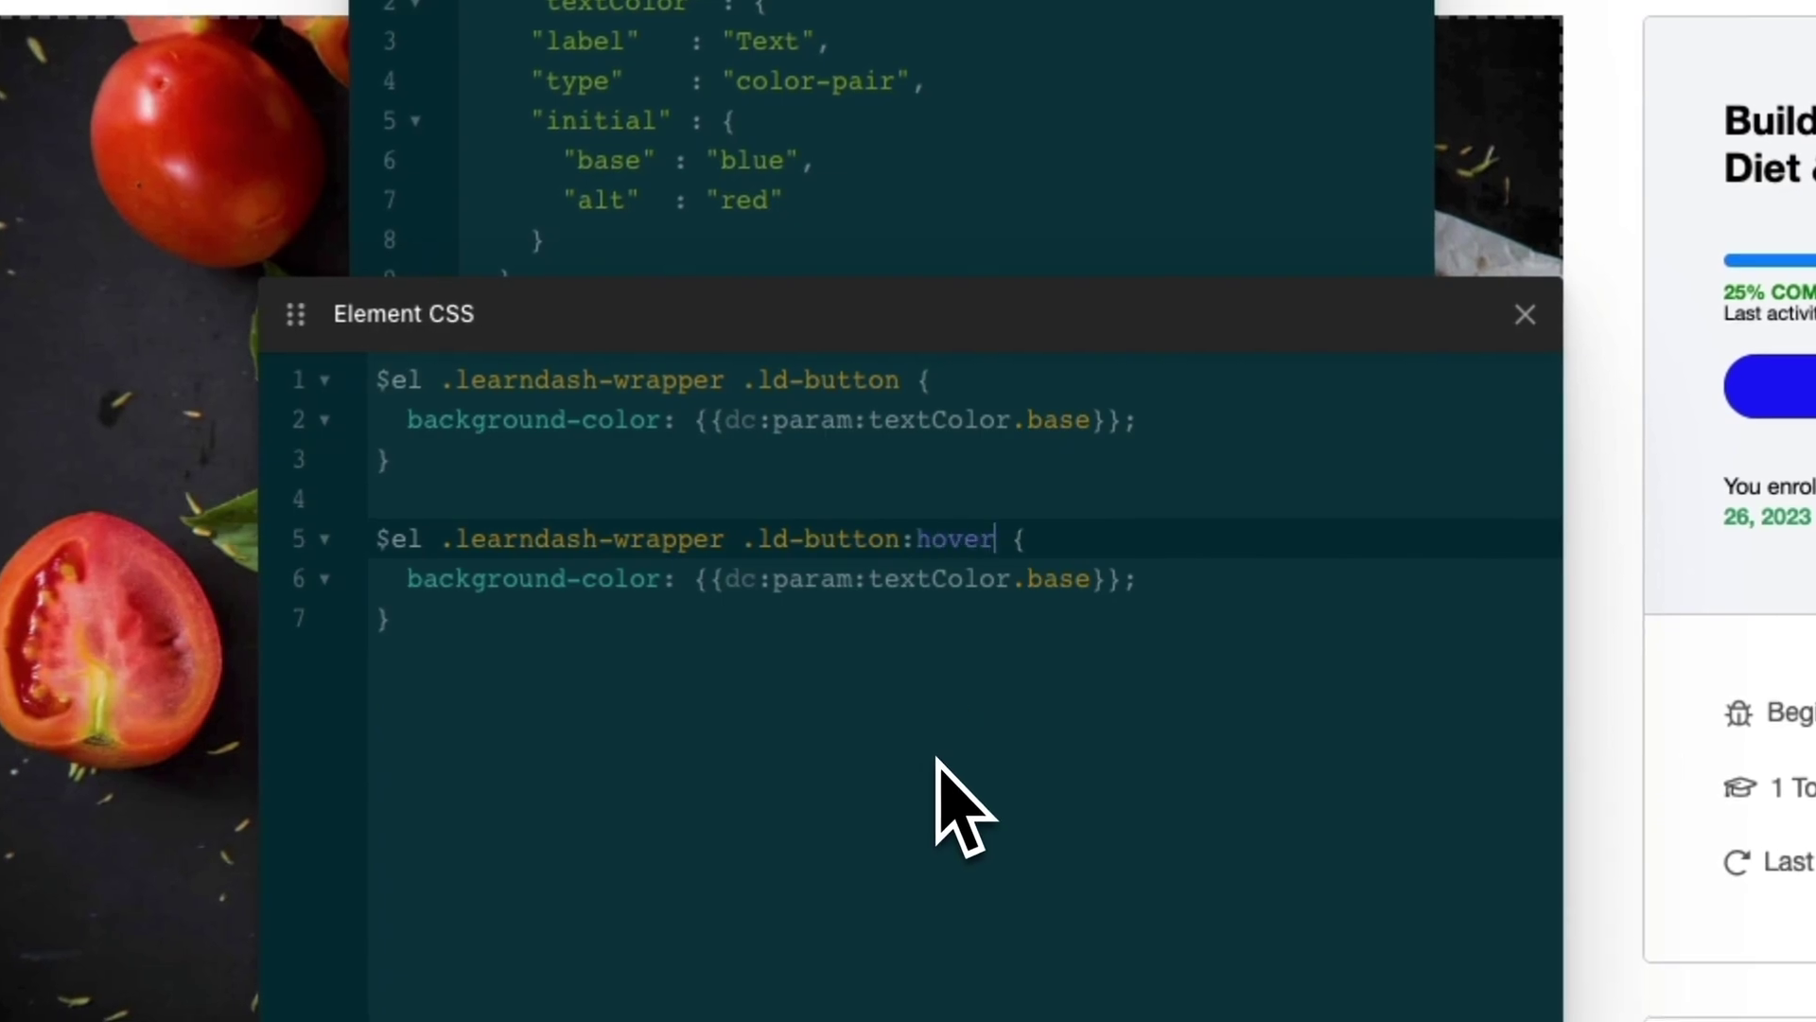
pyautogui.click(1053, 591)
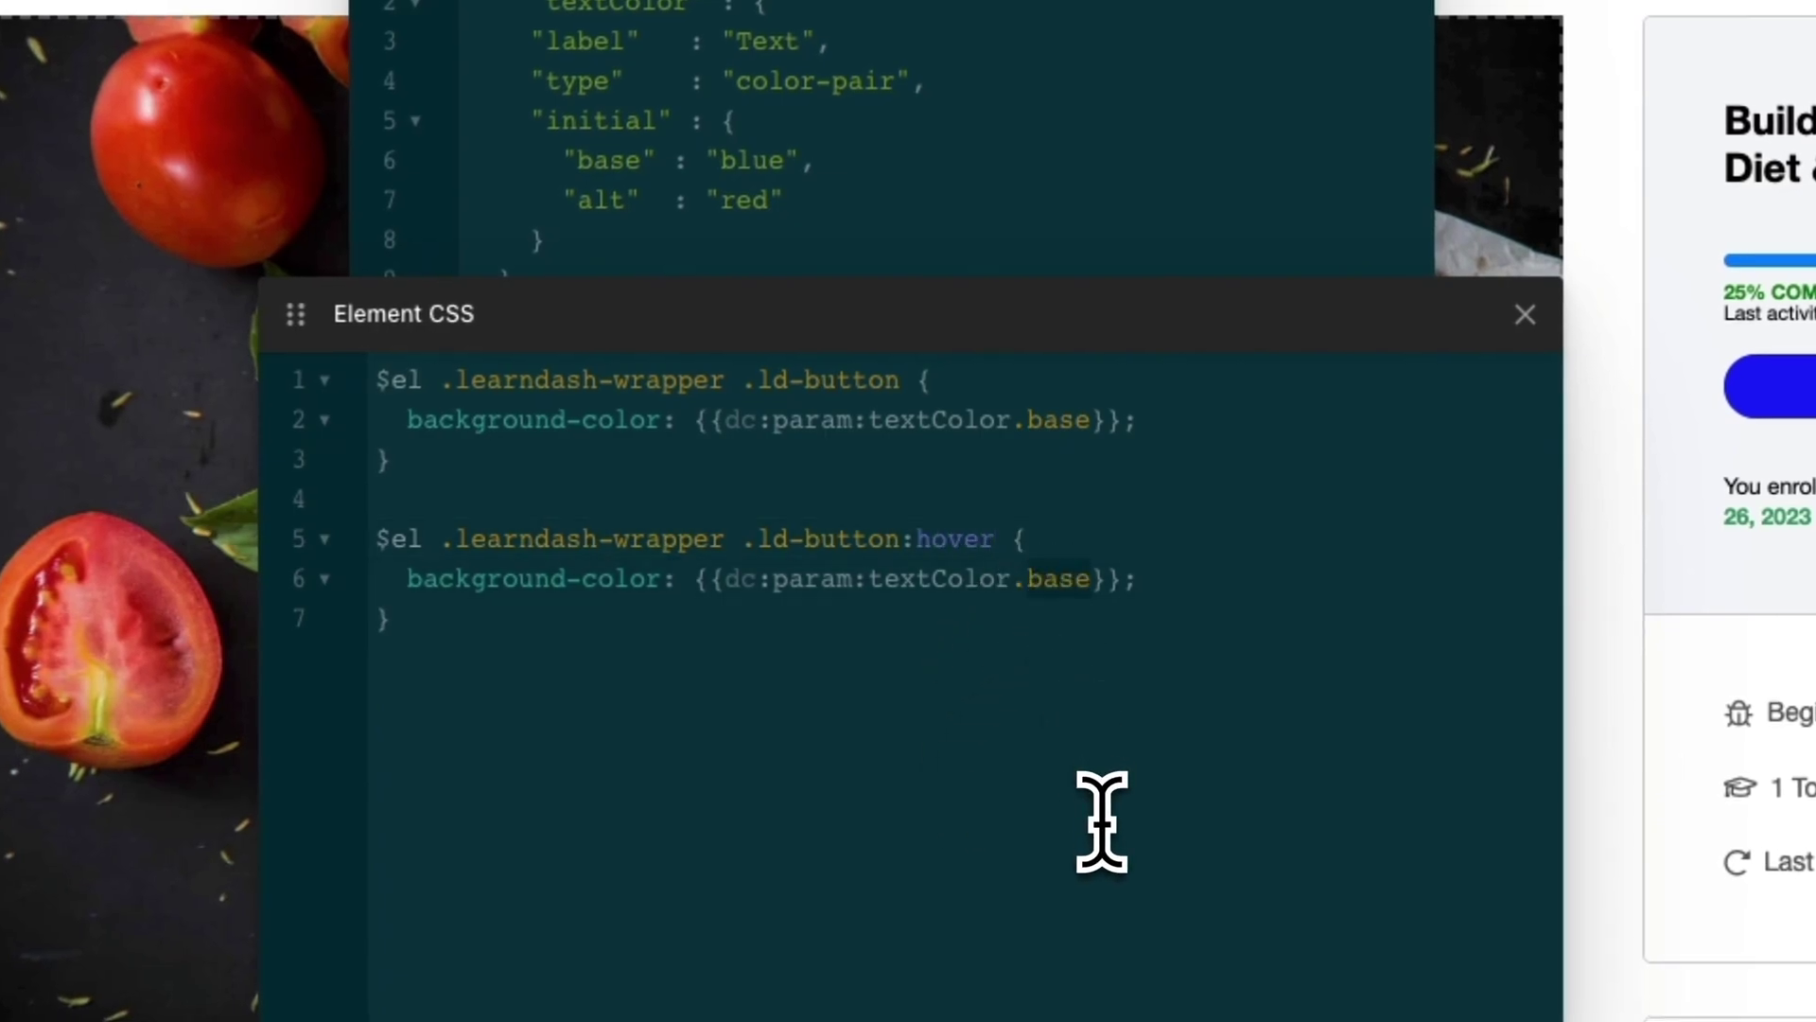
pyautogui.write('alt')
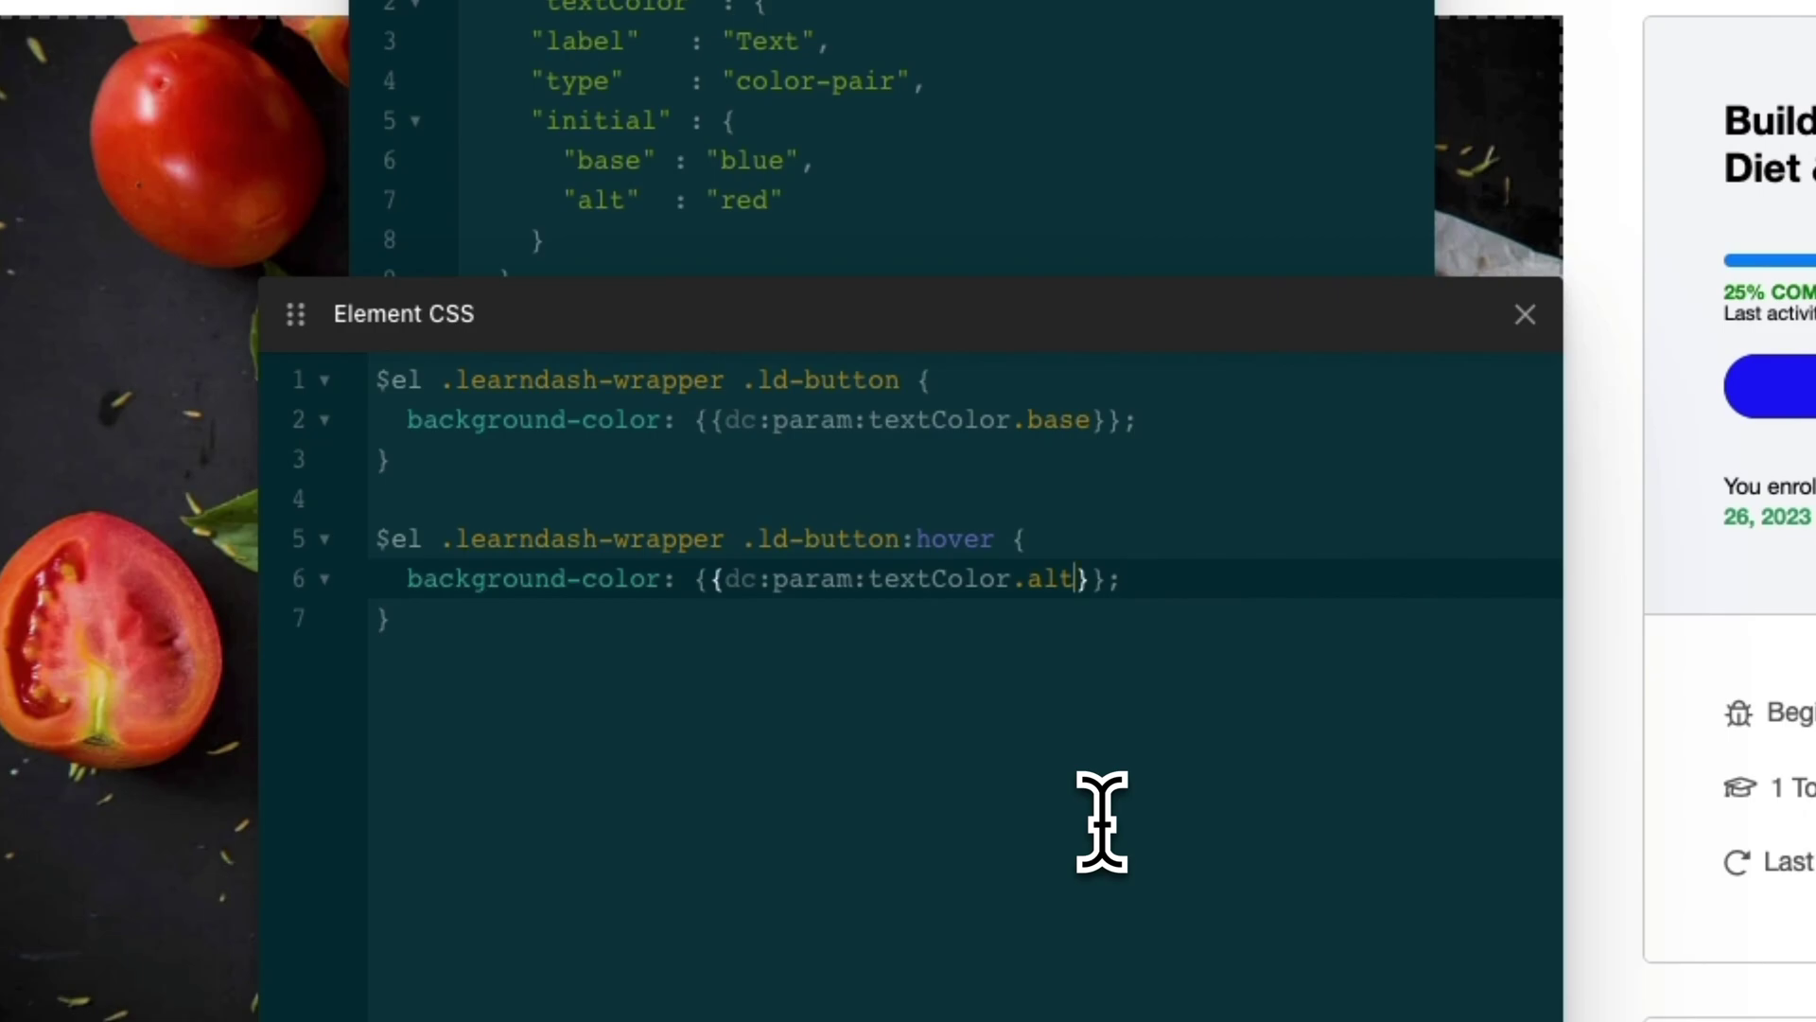
# - Review the textColor definition in the text element's parameters and close both the parameters and Element CSS editors
pyautogui.click(880, 194)
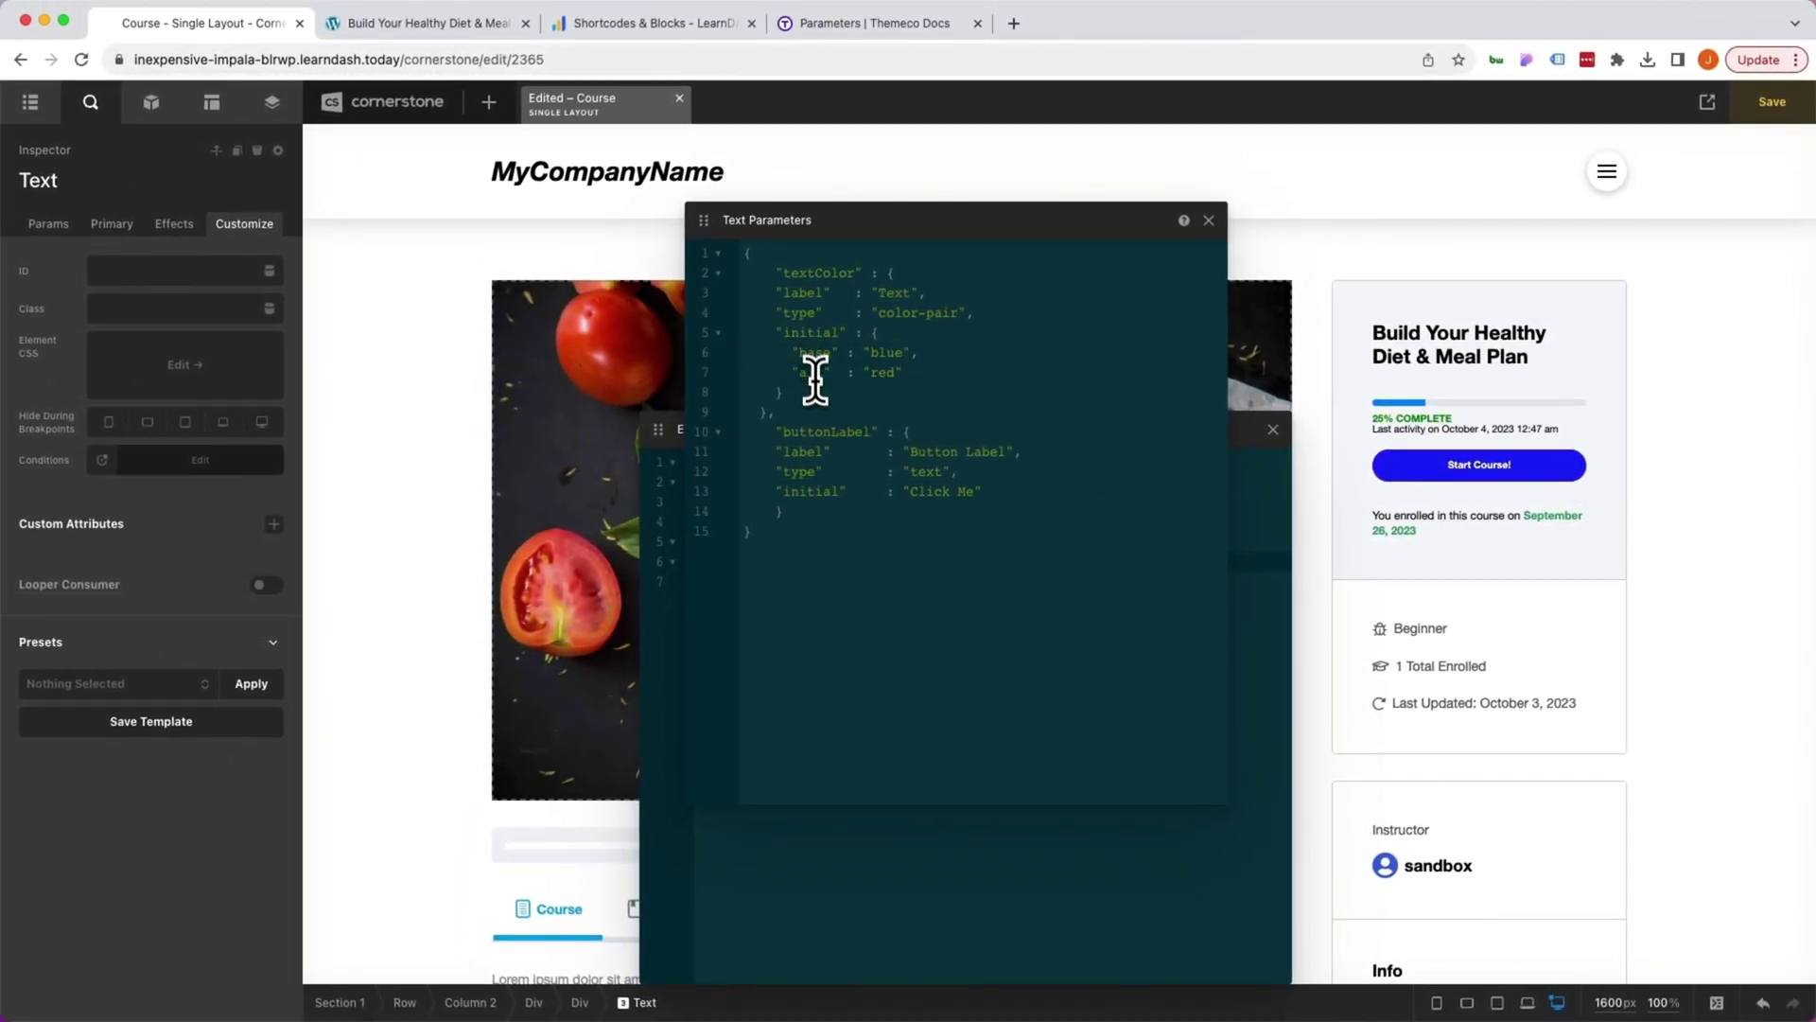
pyautogui.click(808, 279)
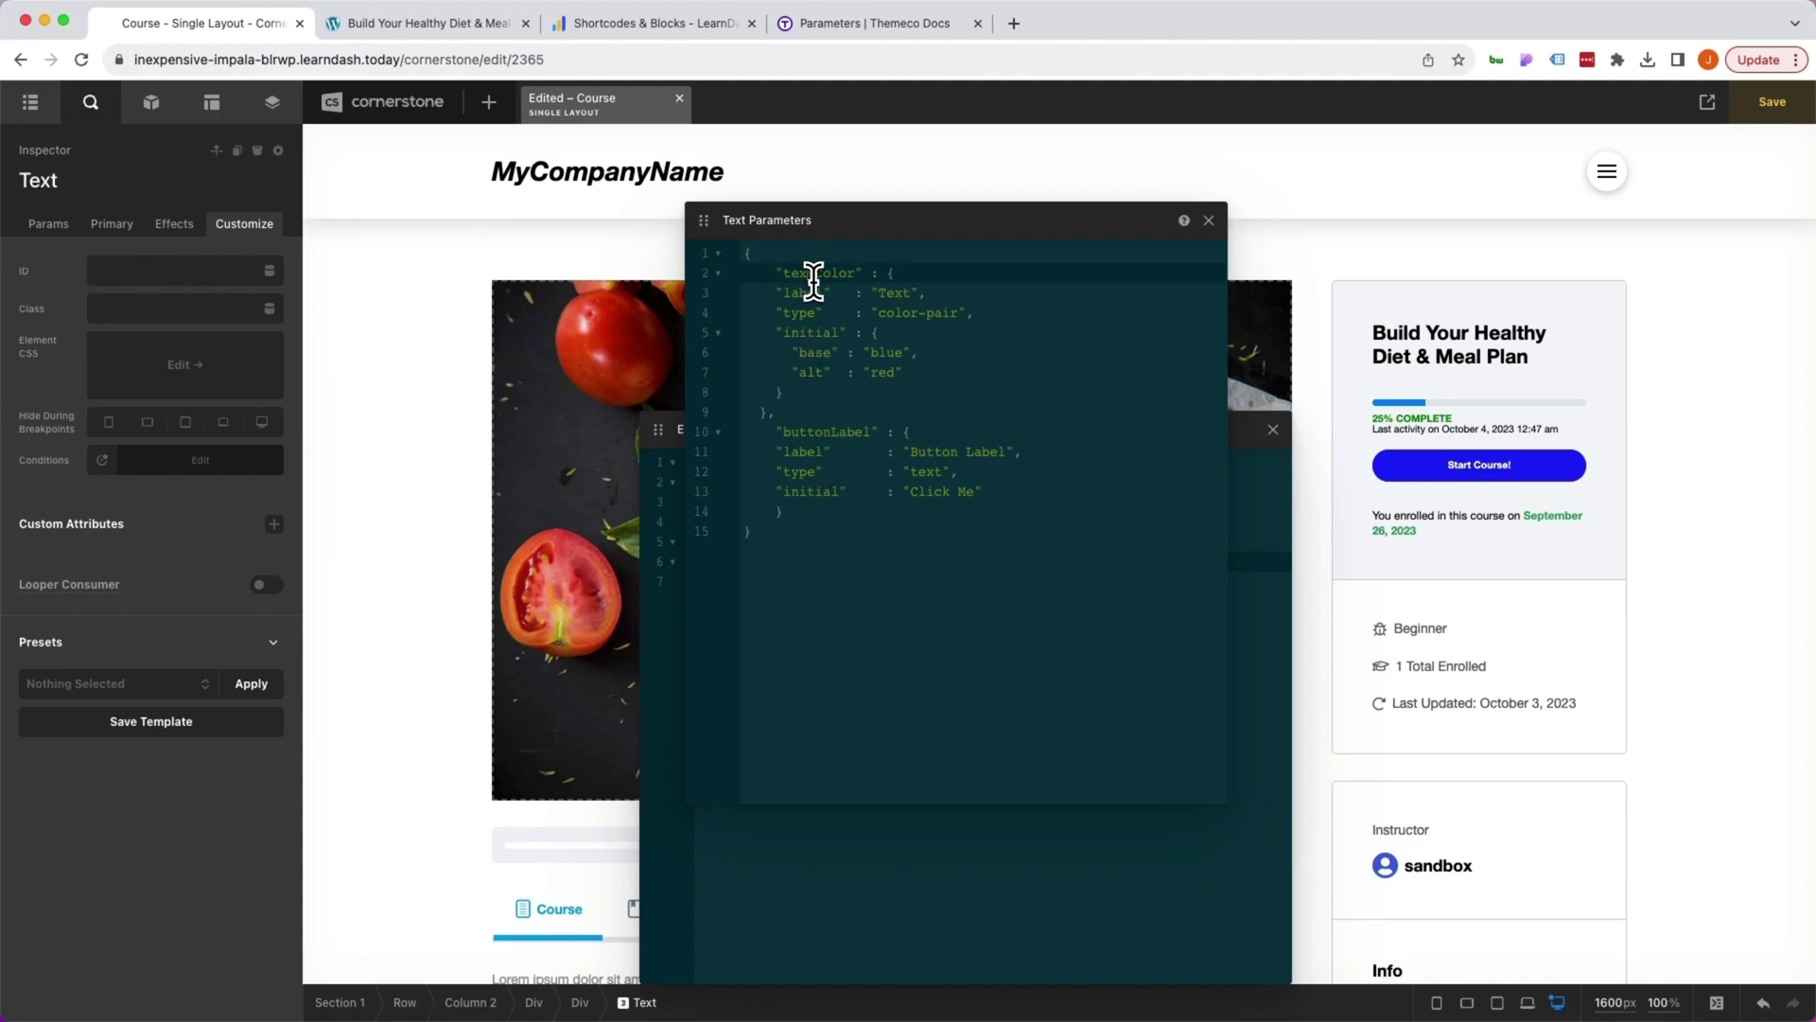
pyautogui.doubleClick(811, 274)
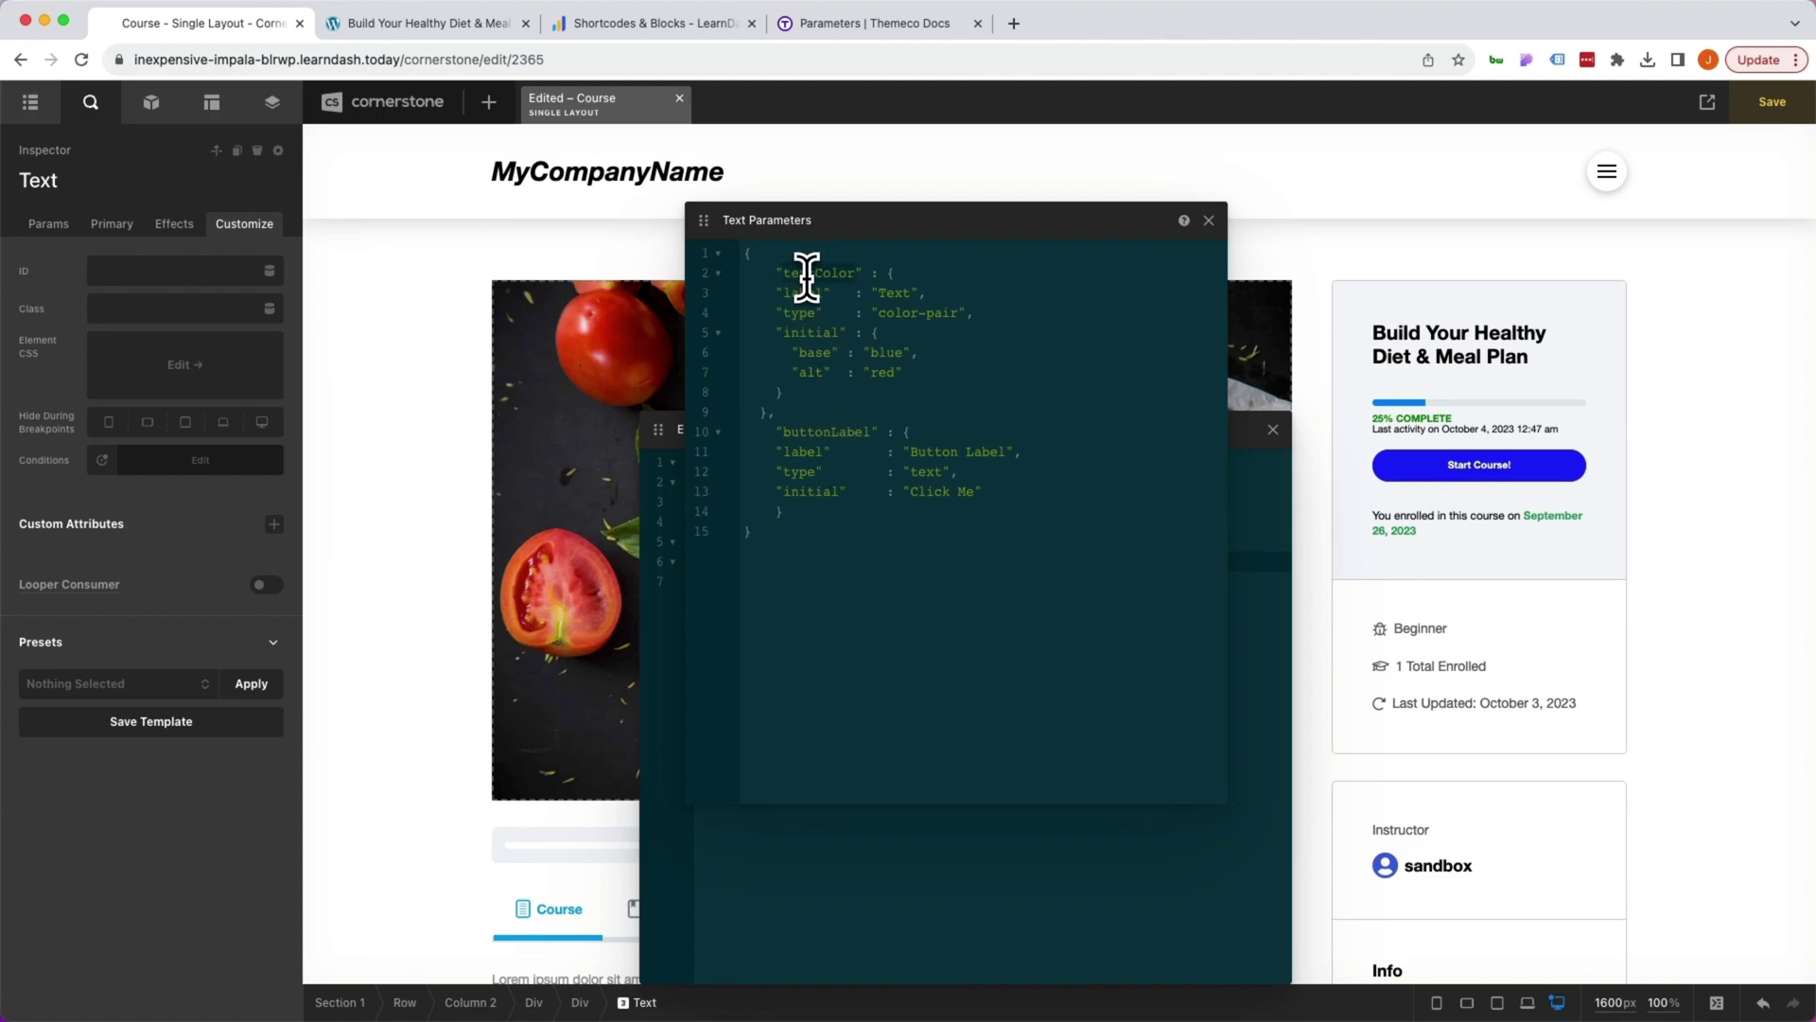
pyautogui.click(794, 276)
pyautogui.doubleClick(799, 276)
pyautogui.click(1209, 219)
pyautogui.click(973, 641)
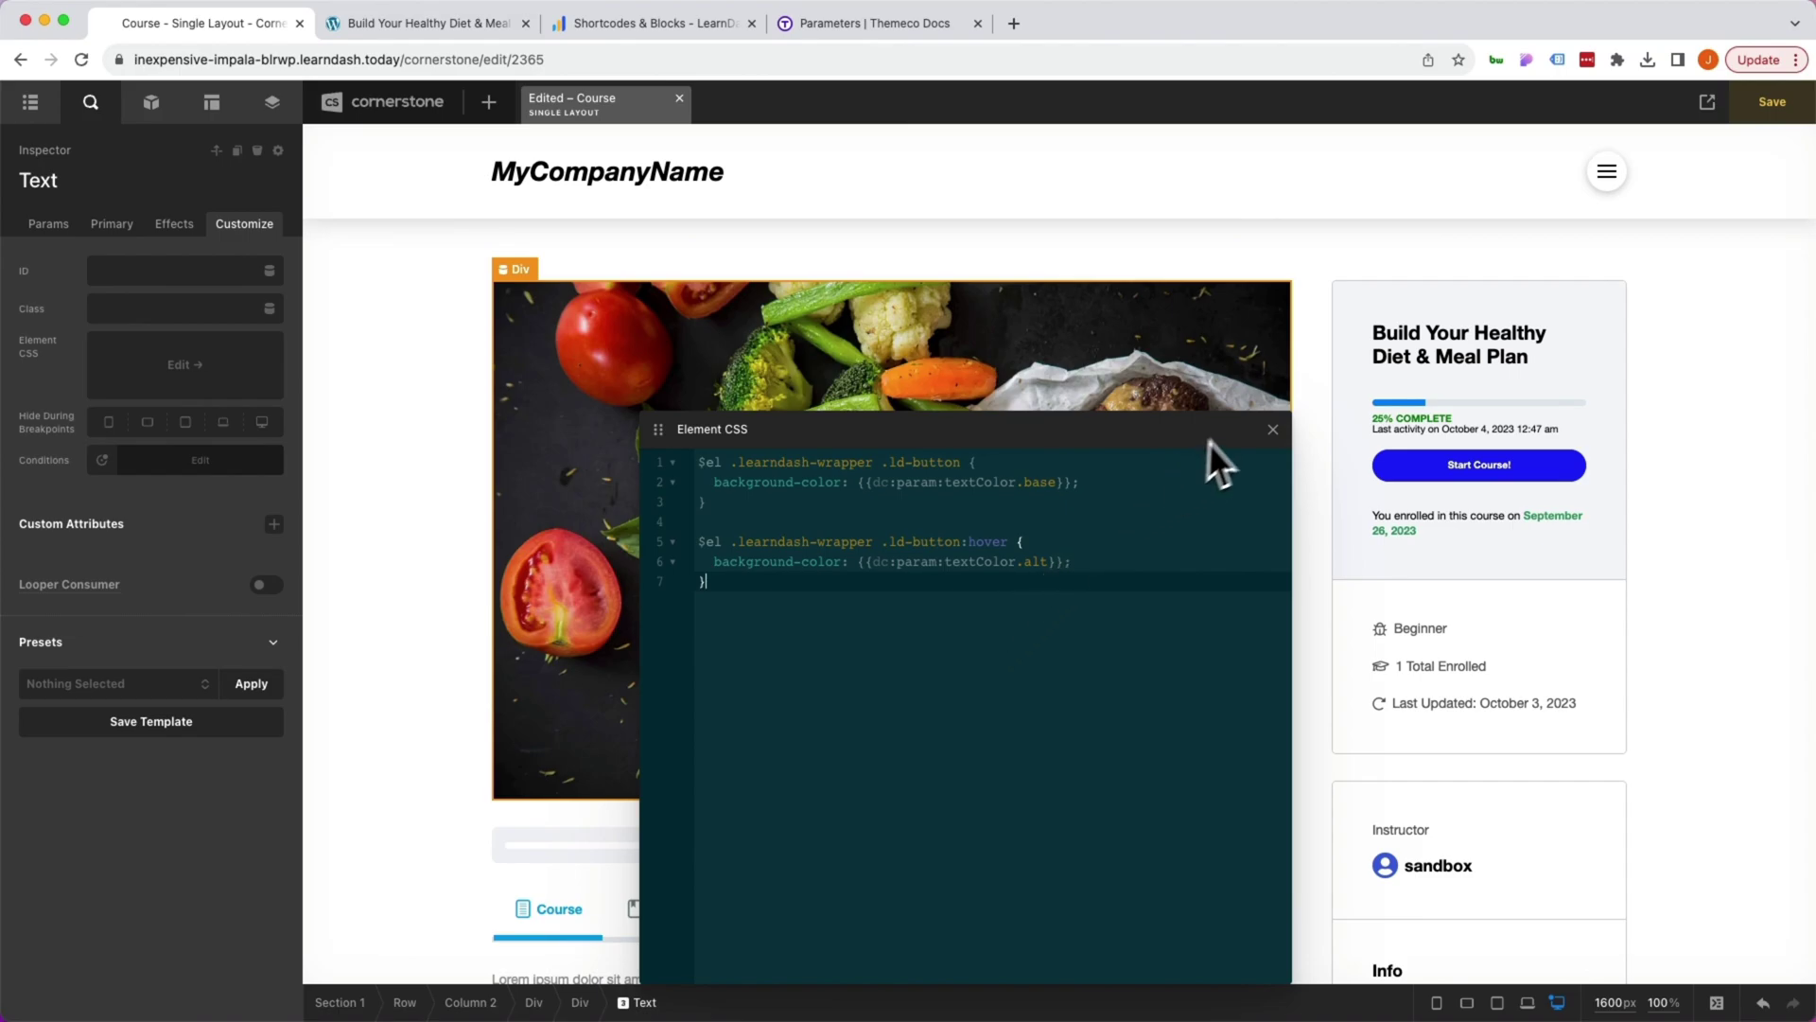
pyautogui.click(1273, 429)
pyautogui.click(1209, 220)
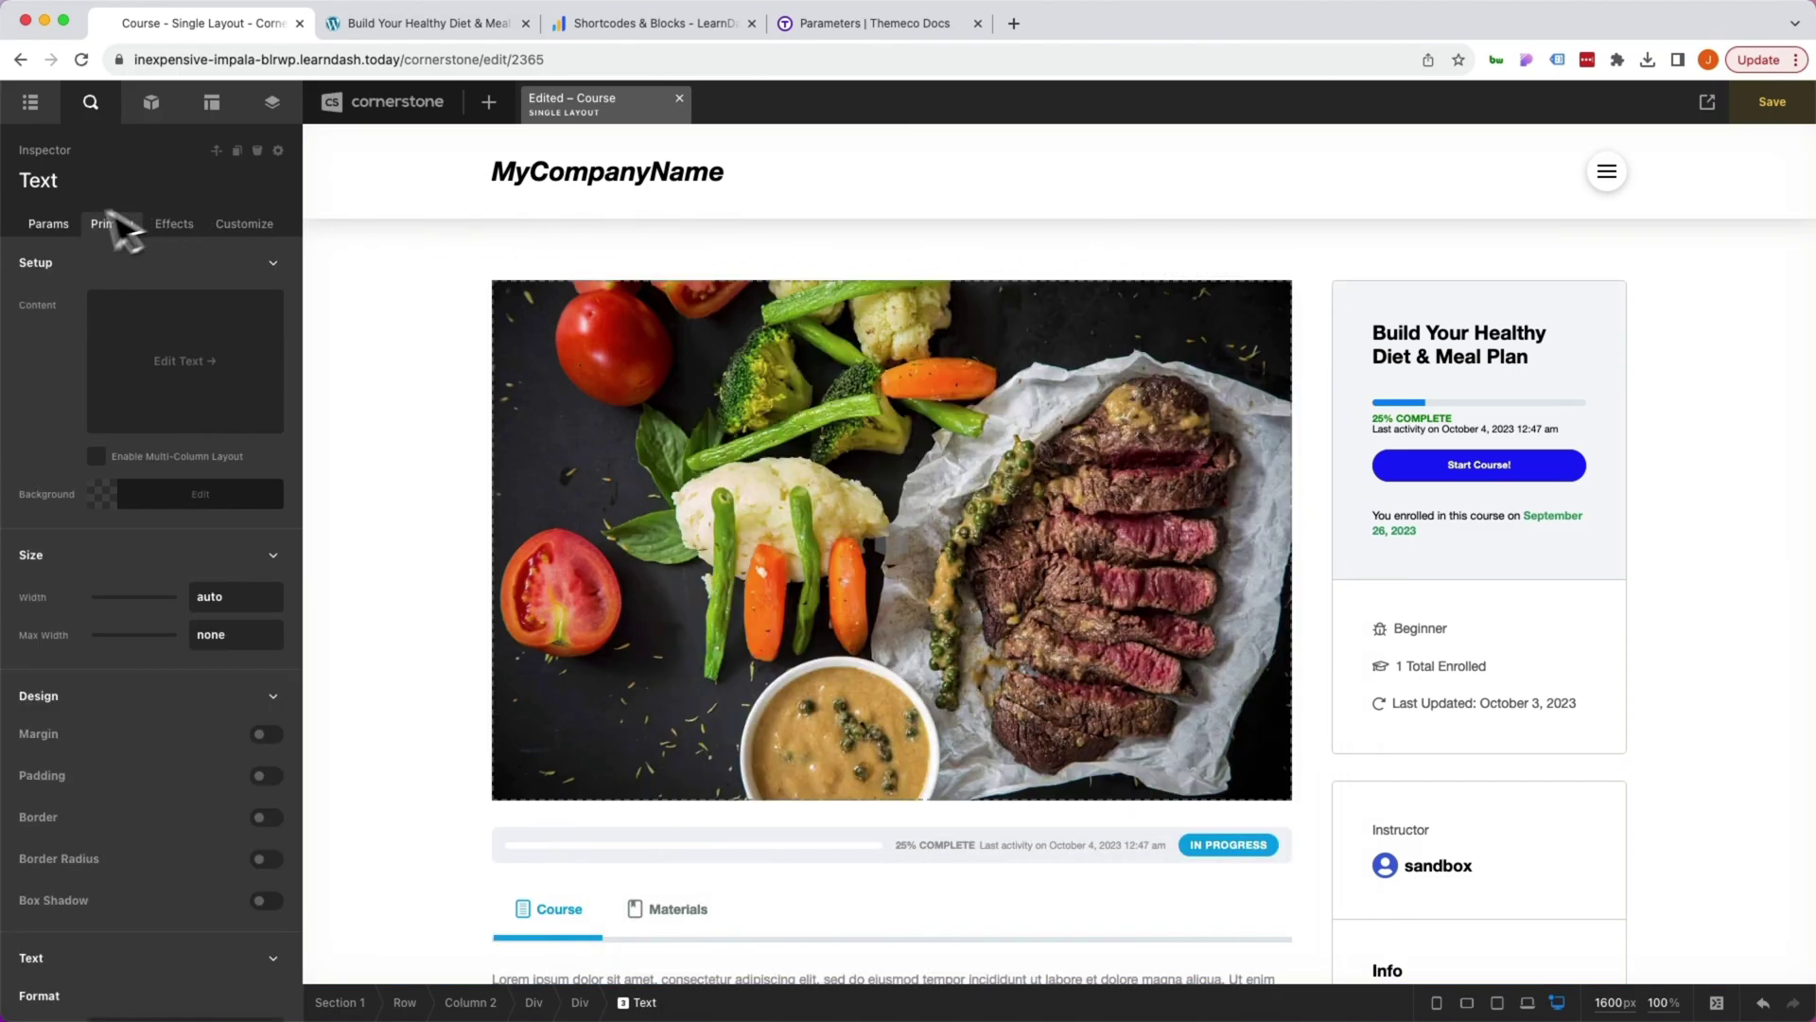
# - Set the Text colour parameter's base colour to rgb(255, 0, 189) and its interaction colour to rgb(10, 255, 0)
pyautogui.click(48, 223)
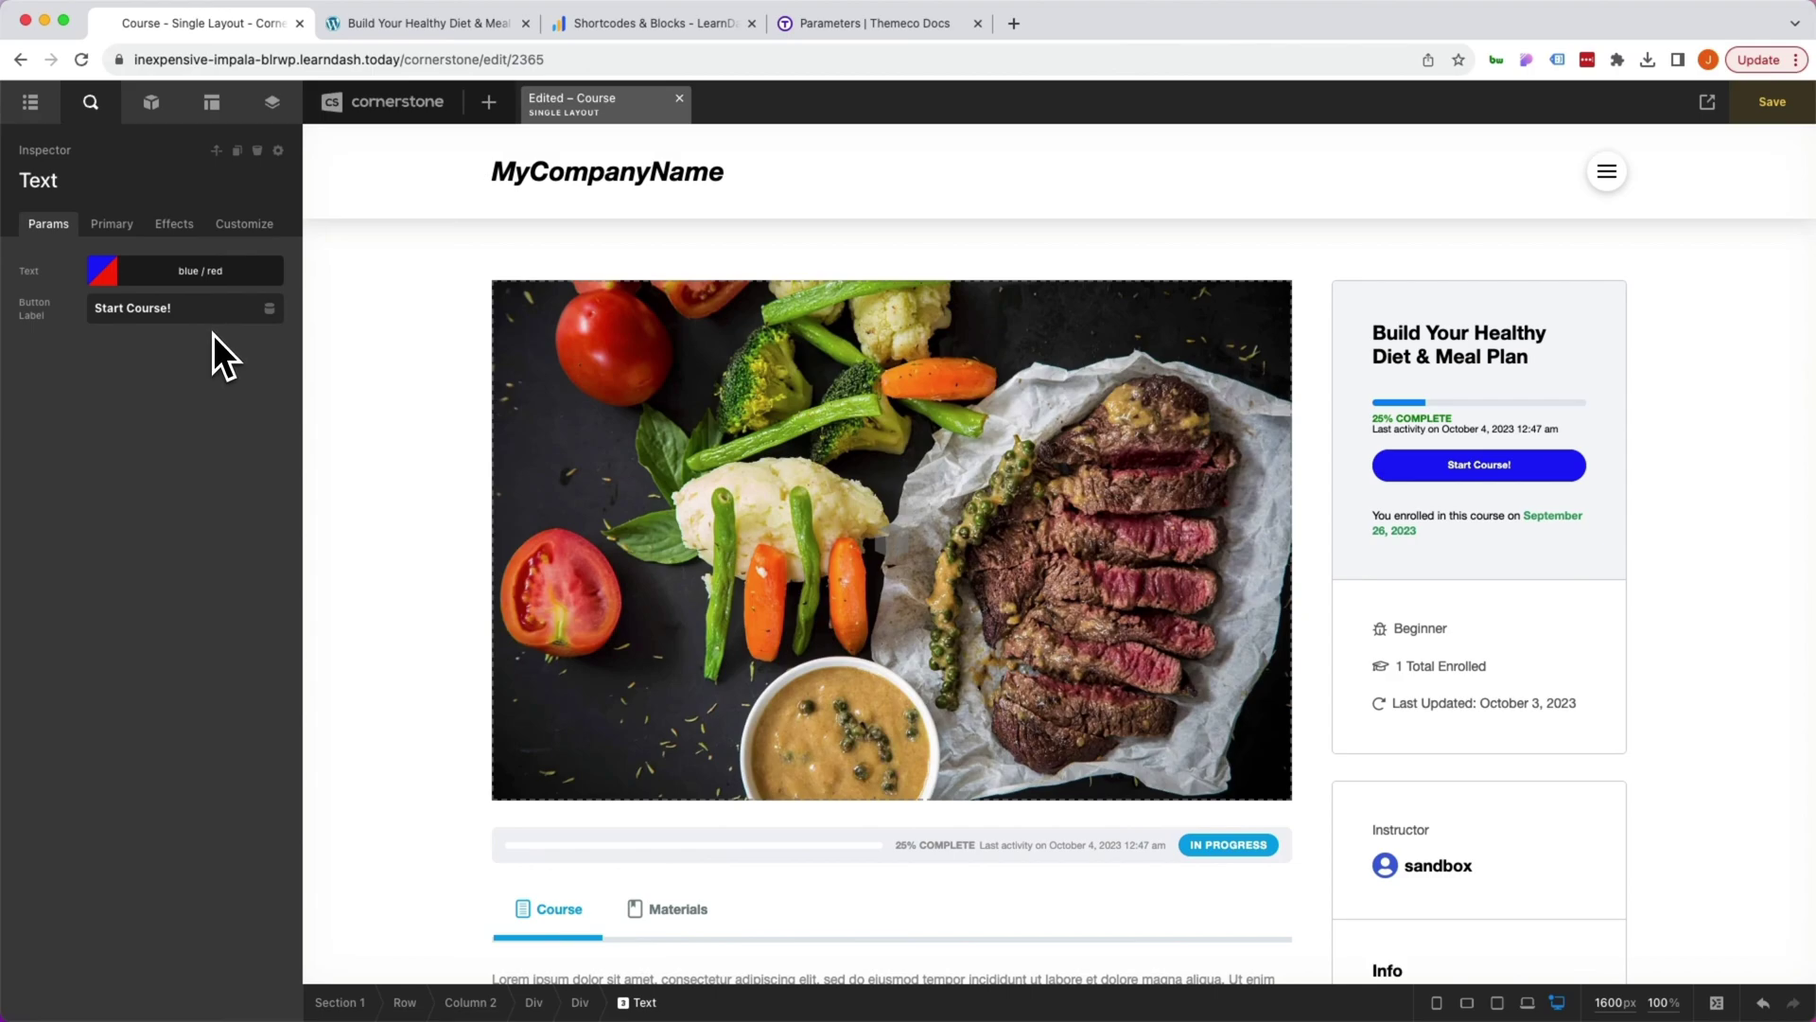
pyautogui.click(171, 283)
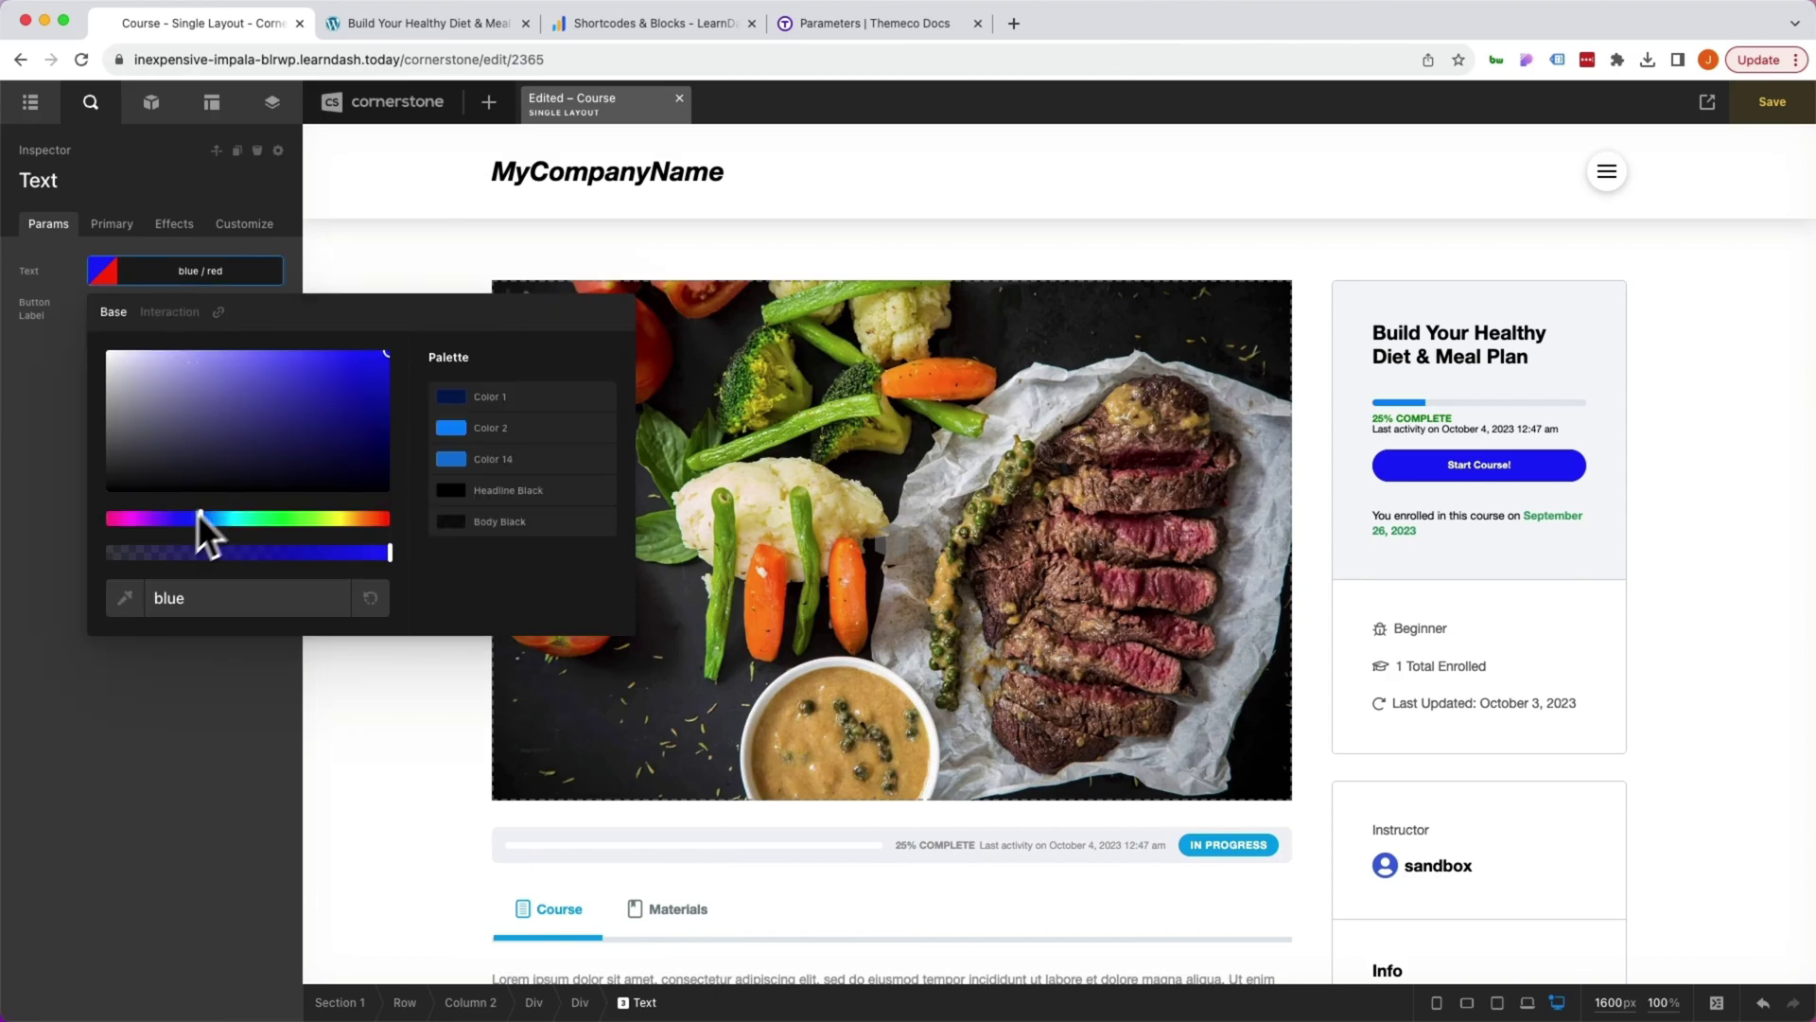
pyautogui.click(142, 520)
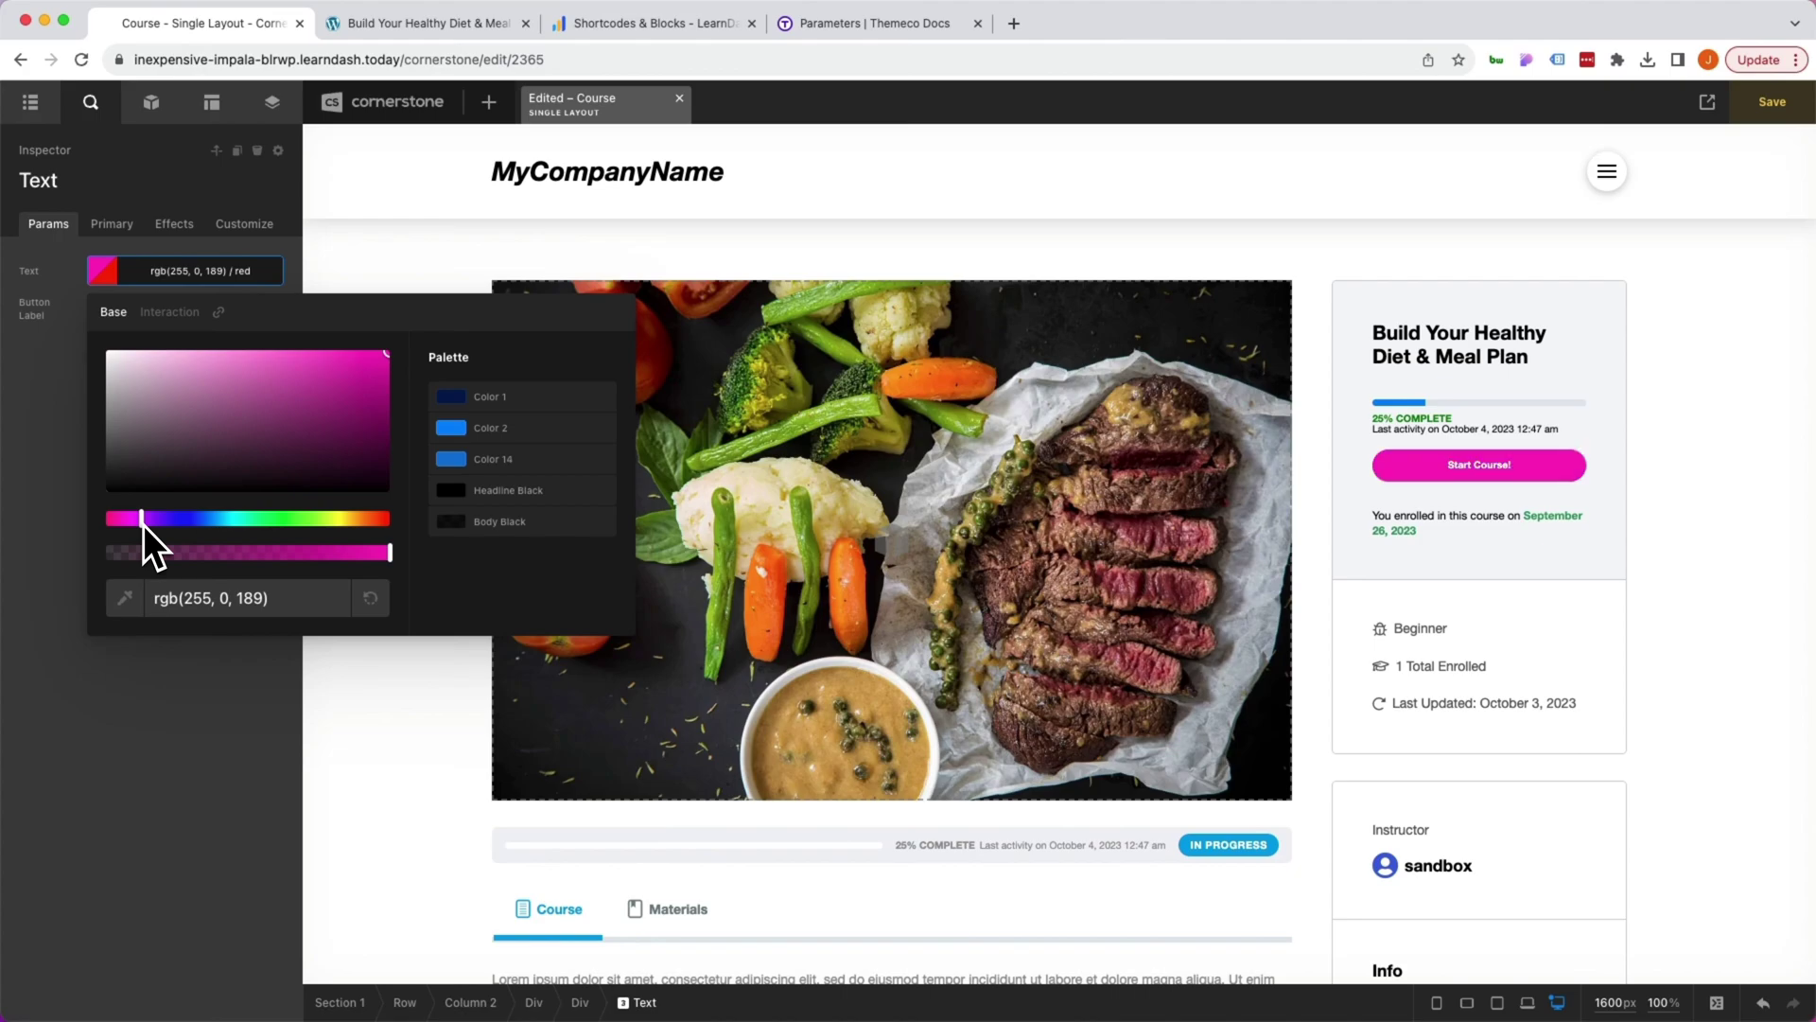
pyautogui.click(169, 314)
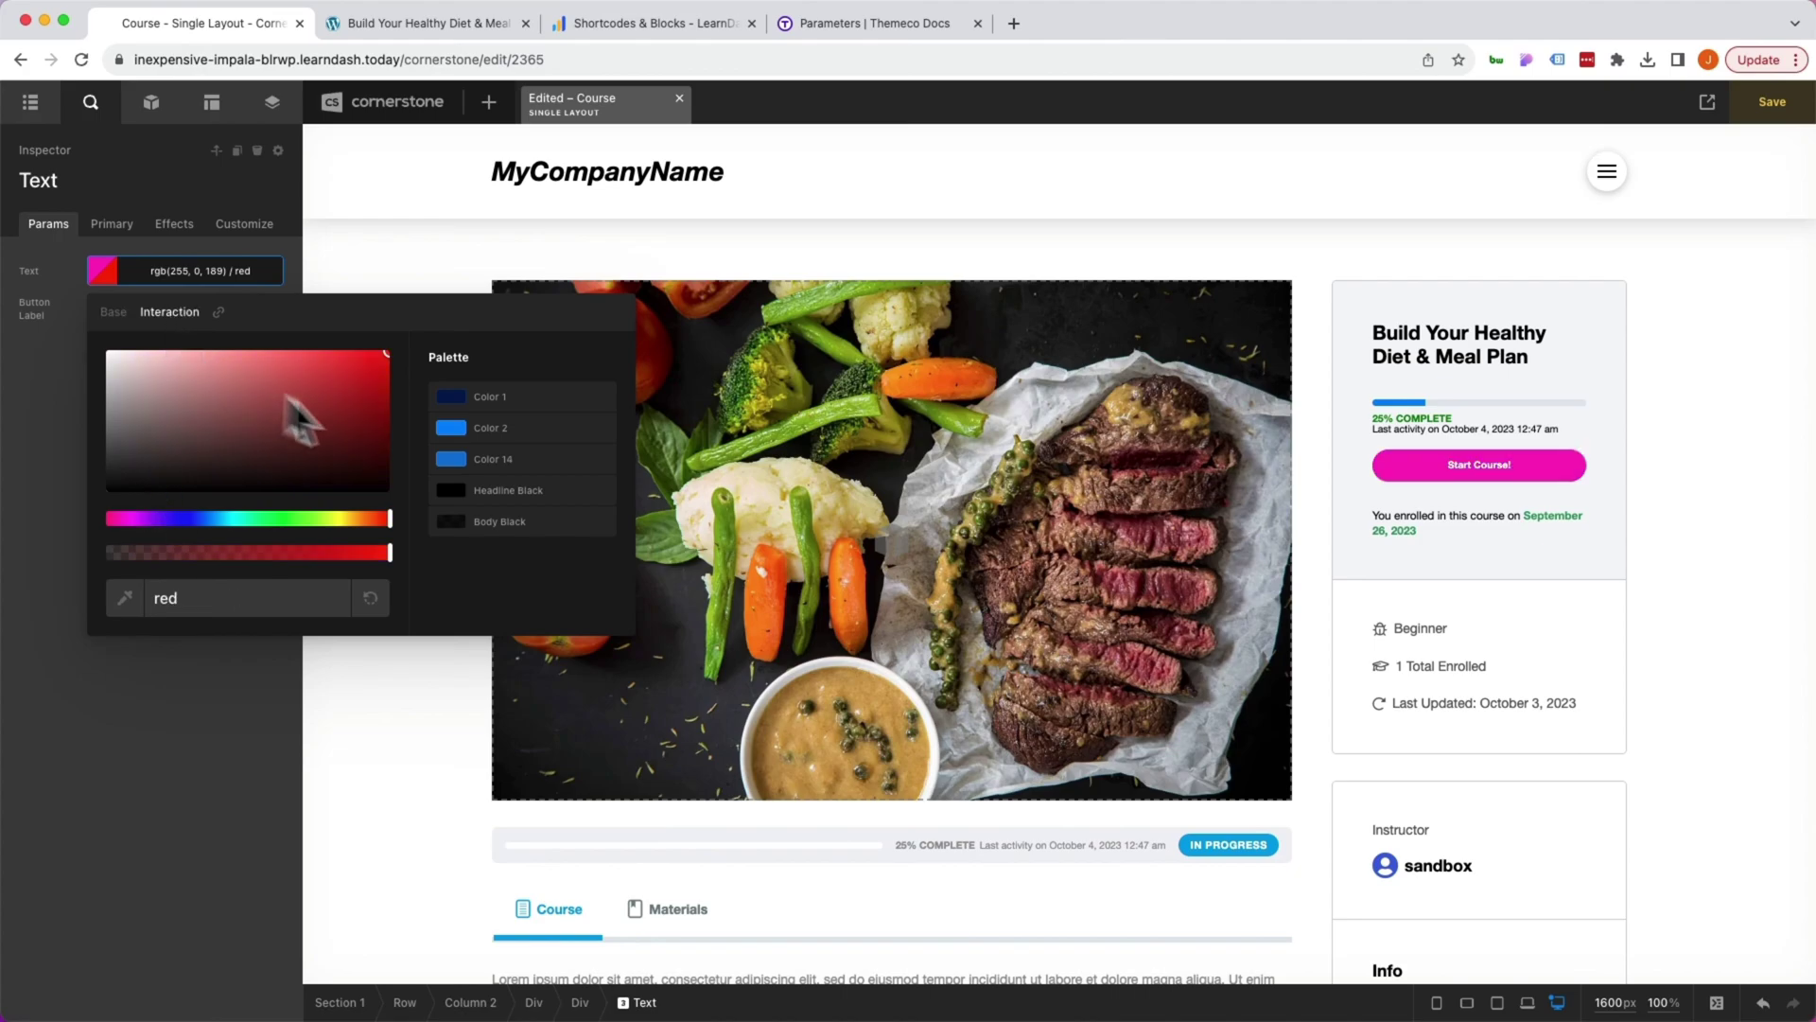
pyautogui.click(297, 521)
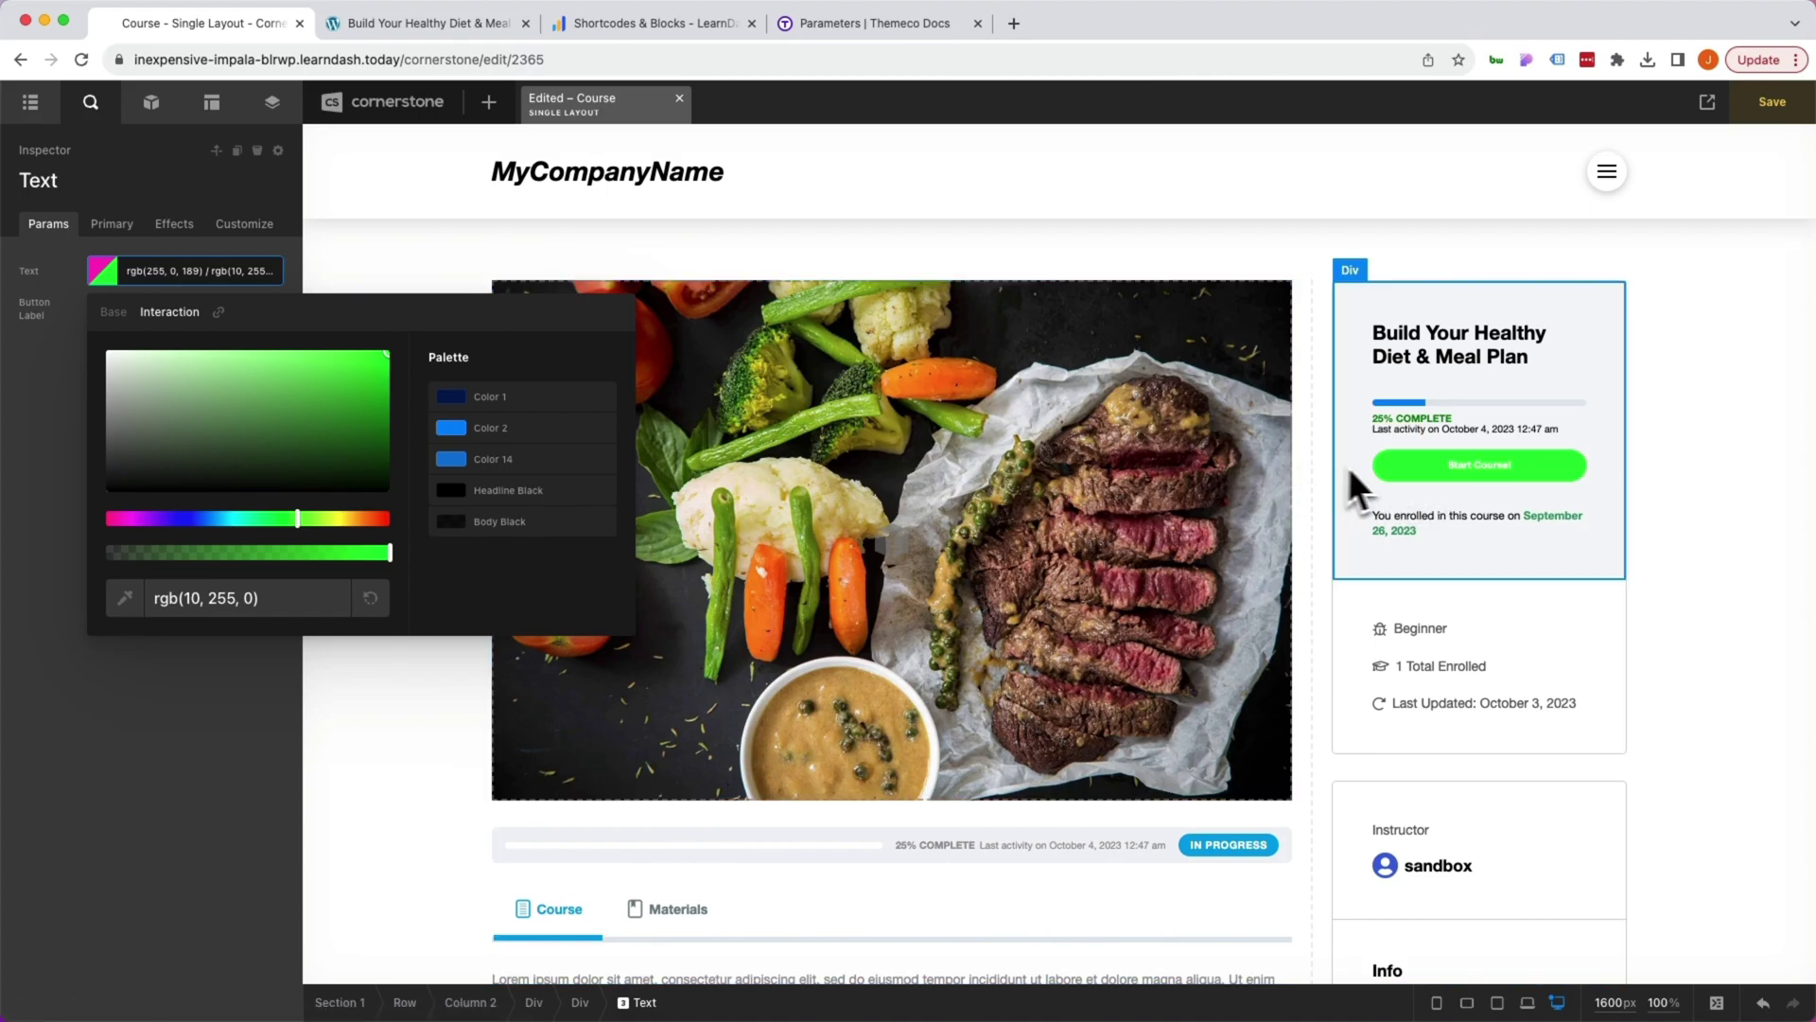
pyautogui.click(30, 412)
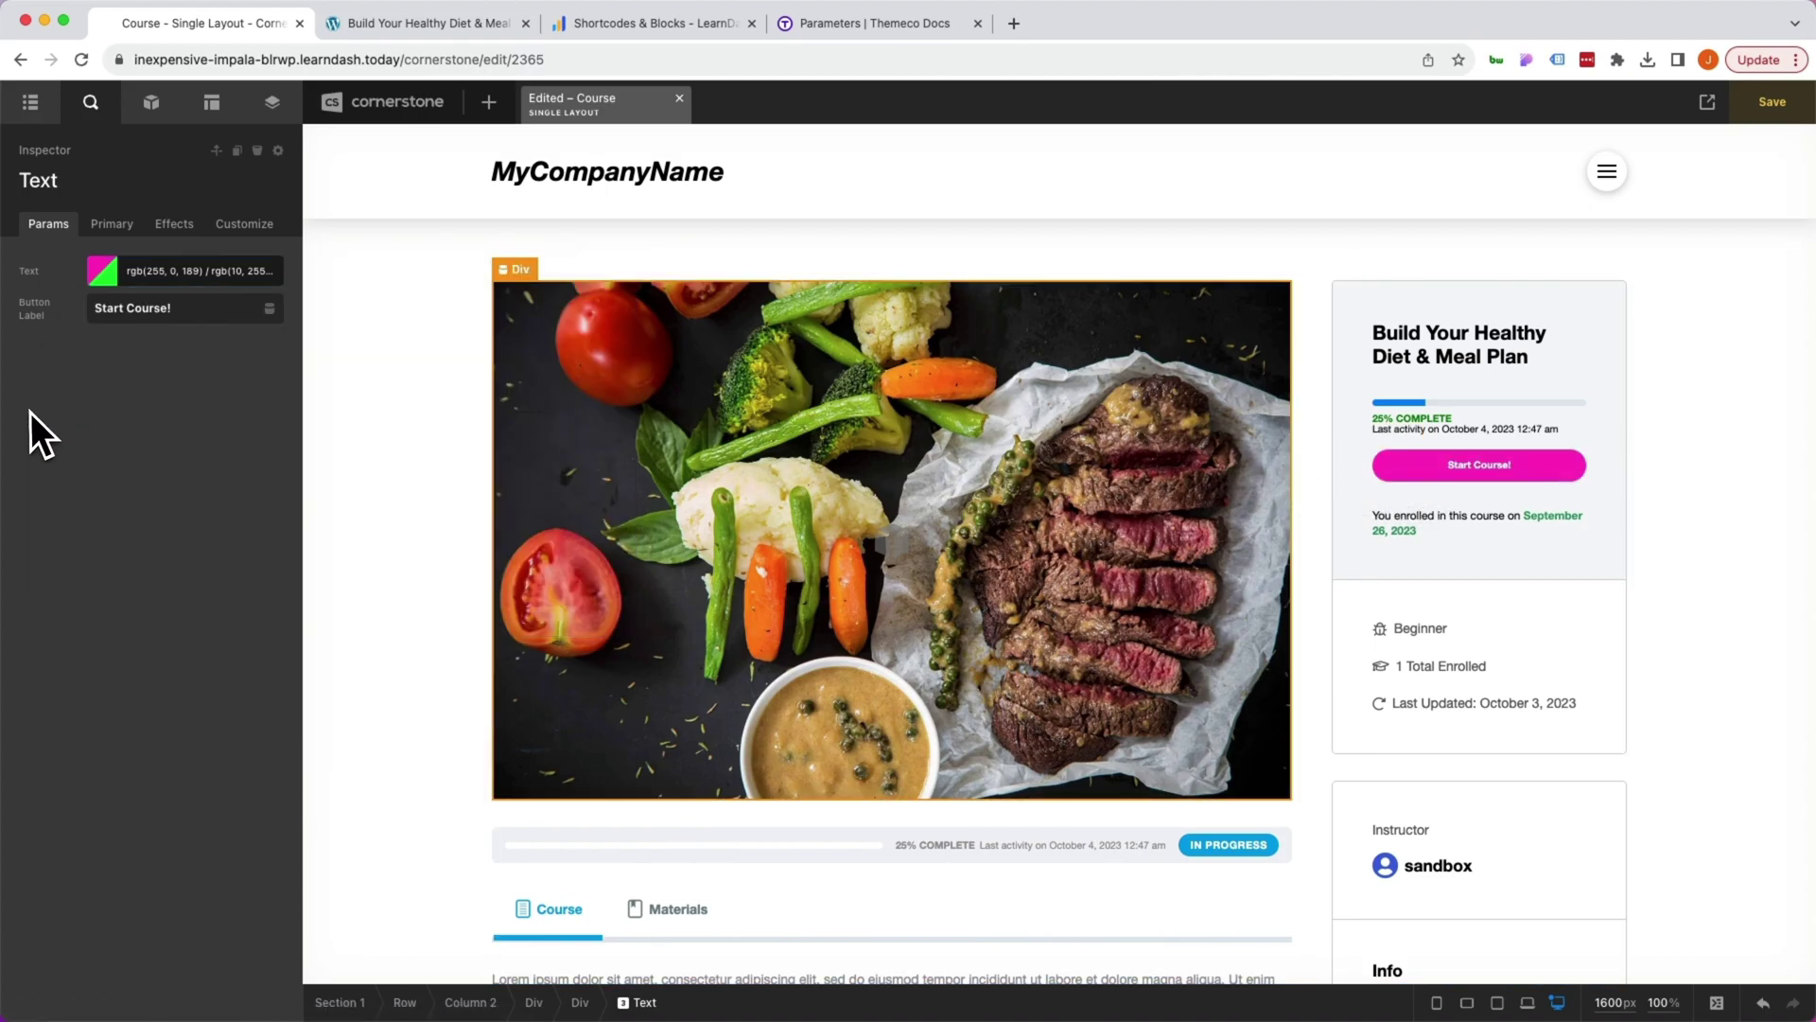
# - Review the element's Button Label parameter, primary settings and Element CSS, and return to its custom parameters
pyautogui.click(110, 308)
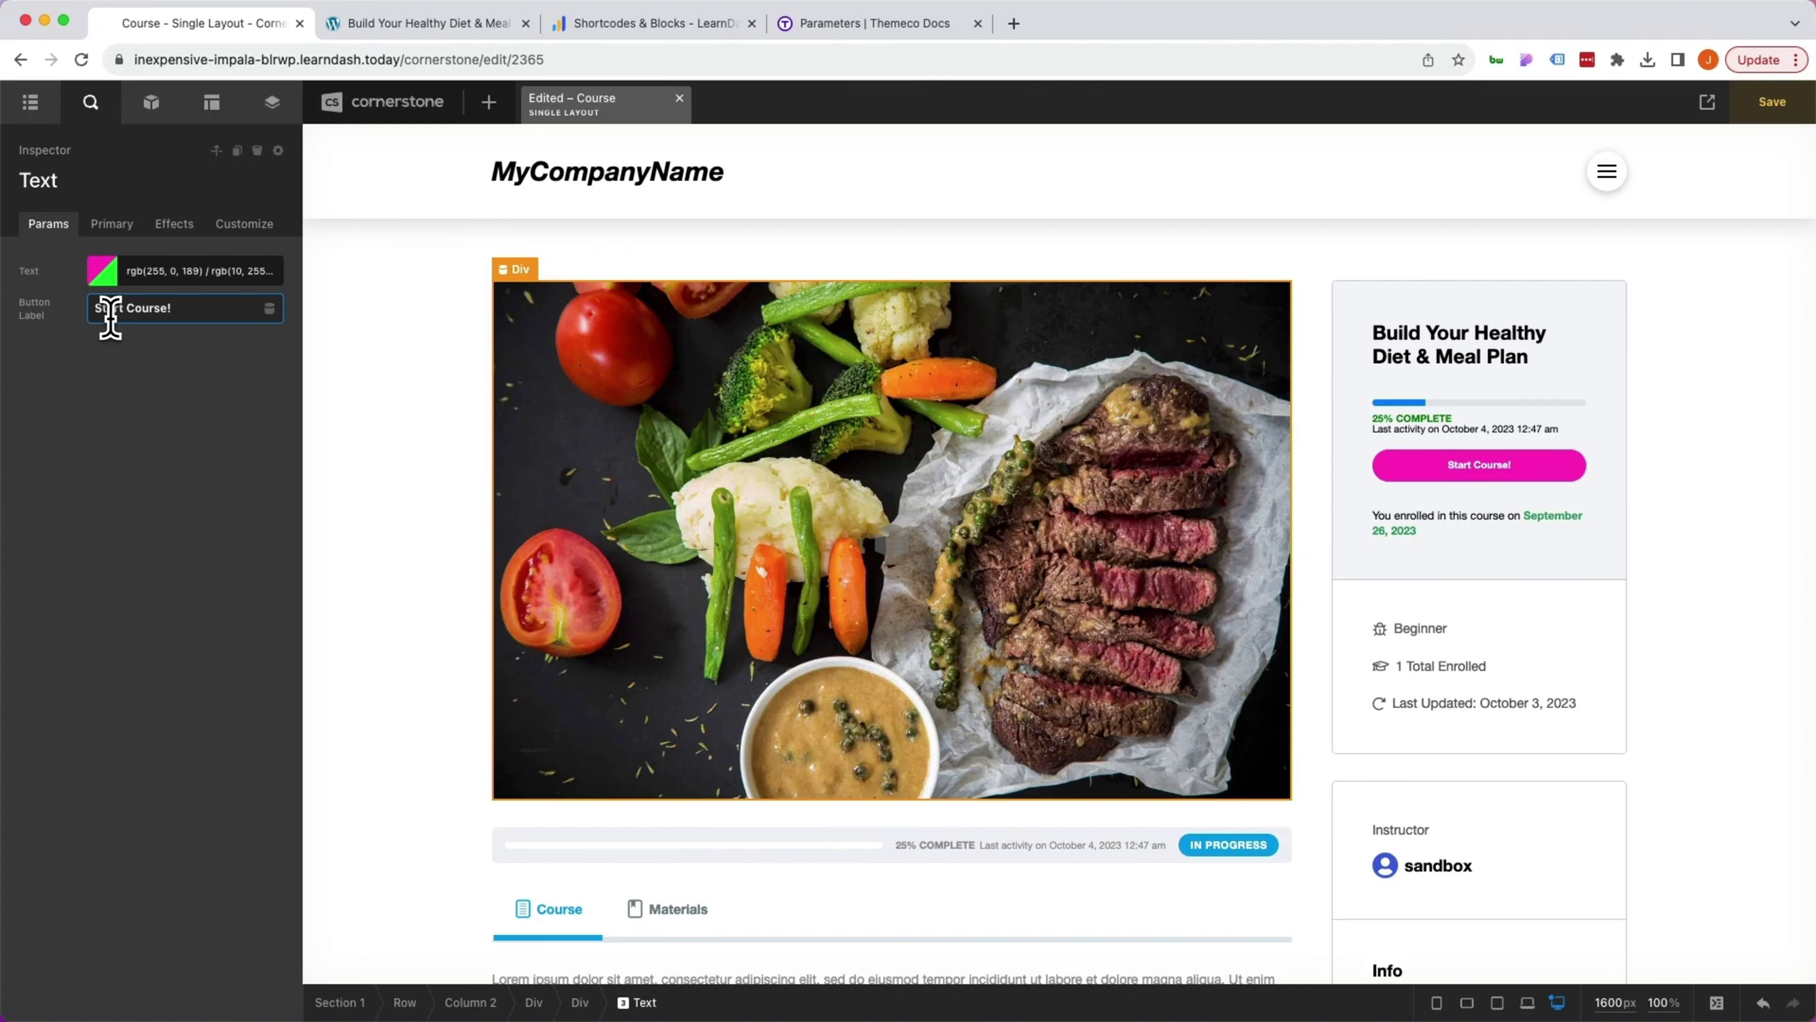
pyautogui.click(177, 444)
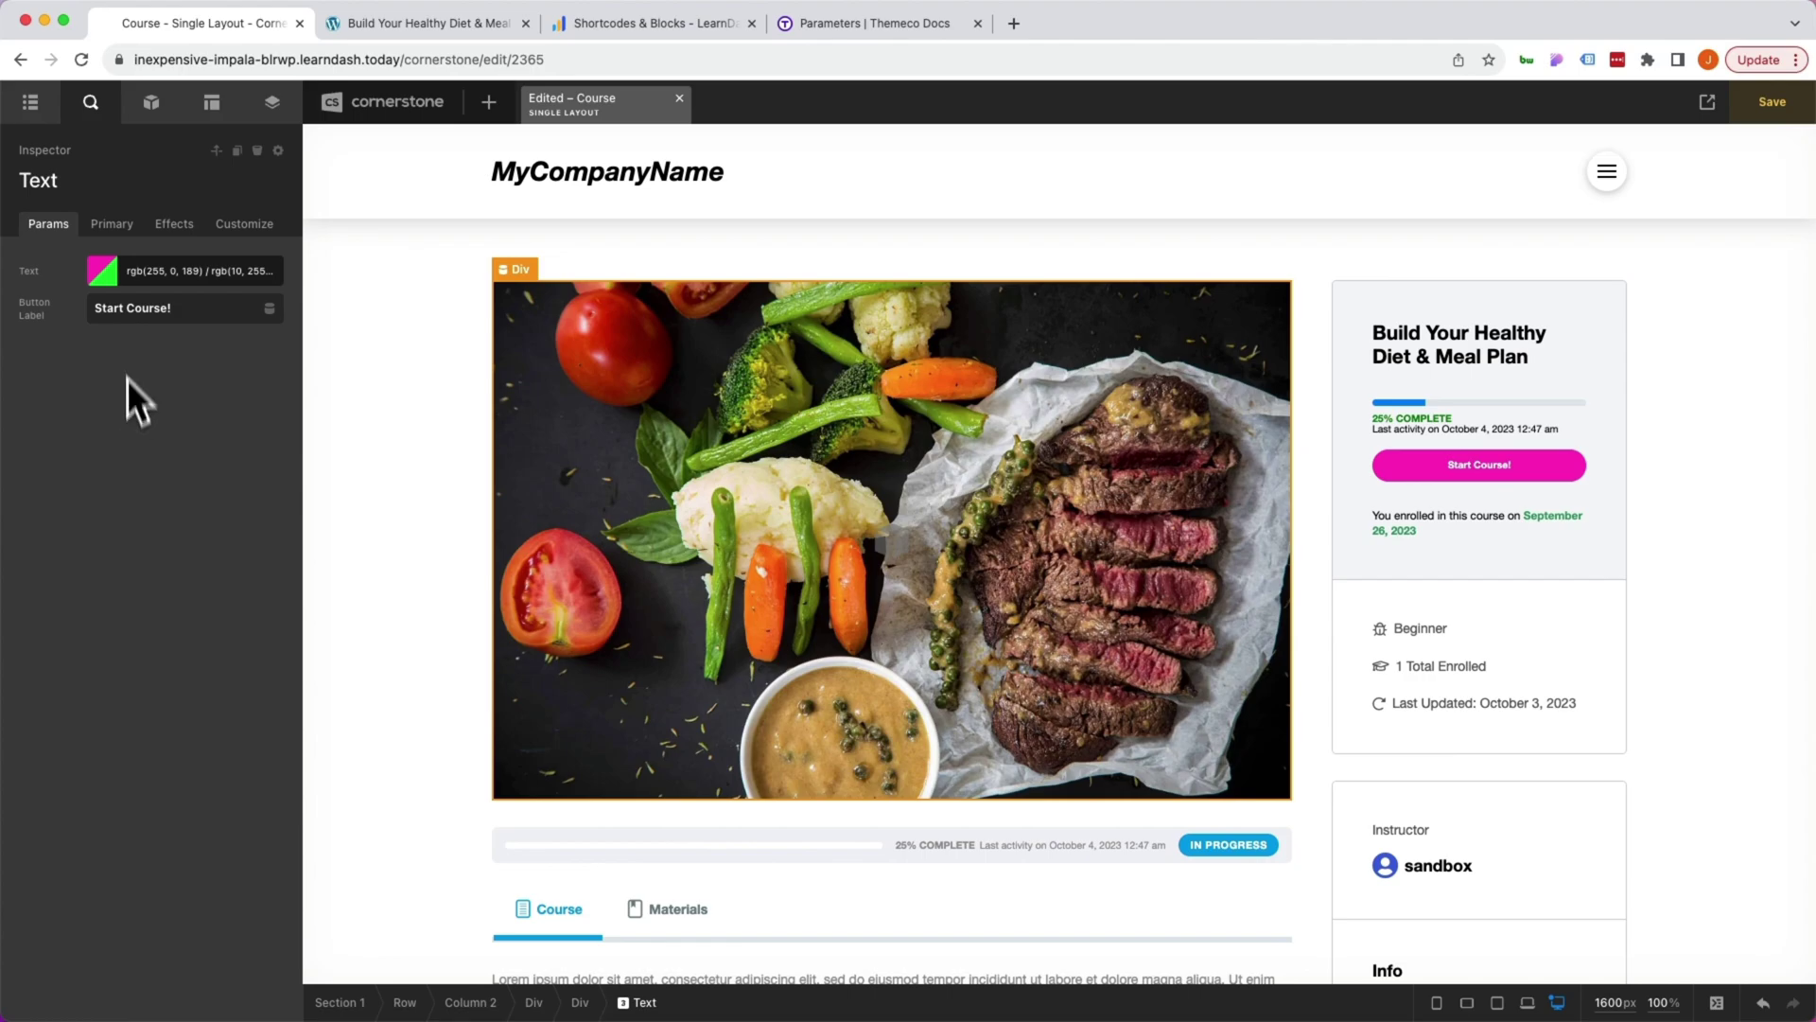
pyautogui.click(112, 229)
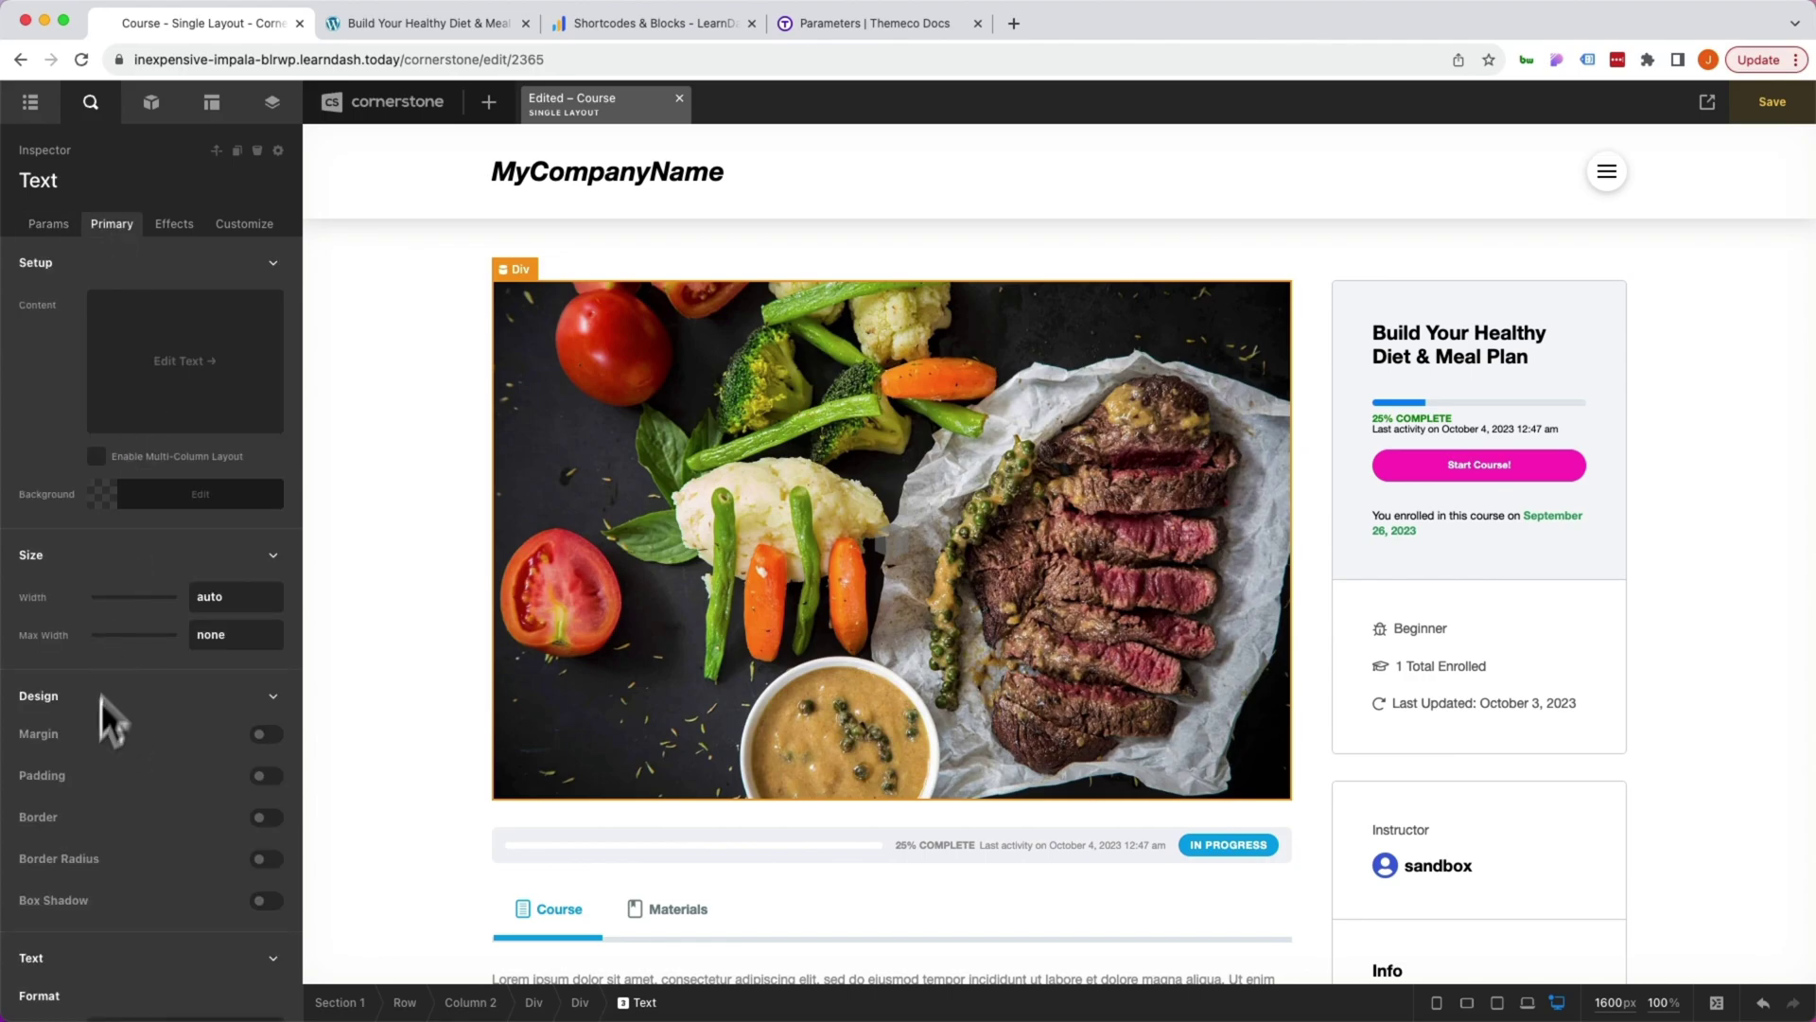
pyautogui.click(244, 223)
pyautogui.click(235, 383)
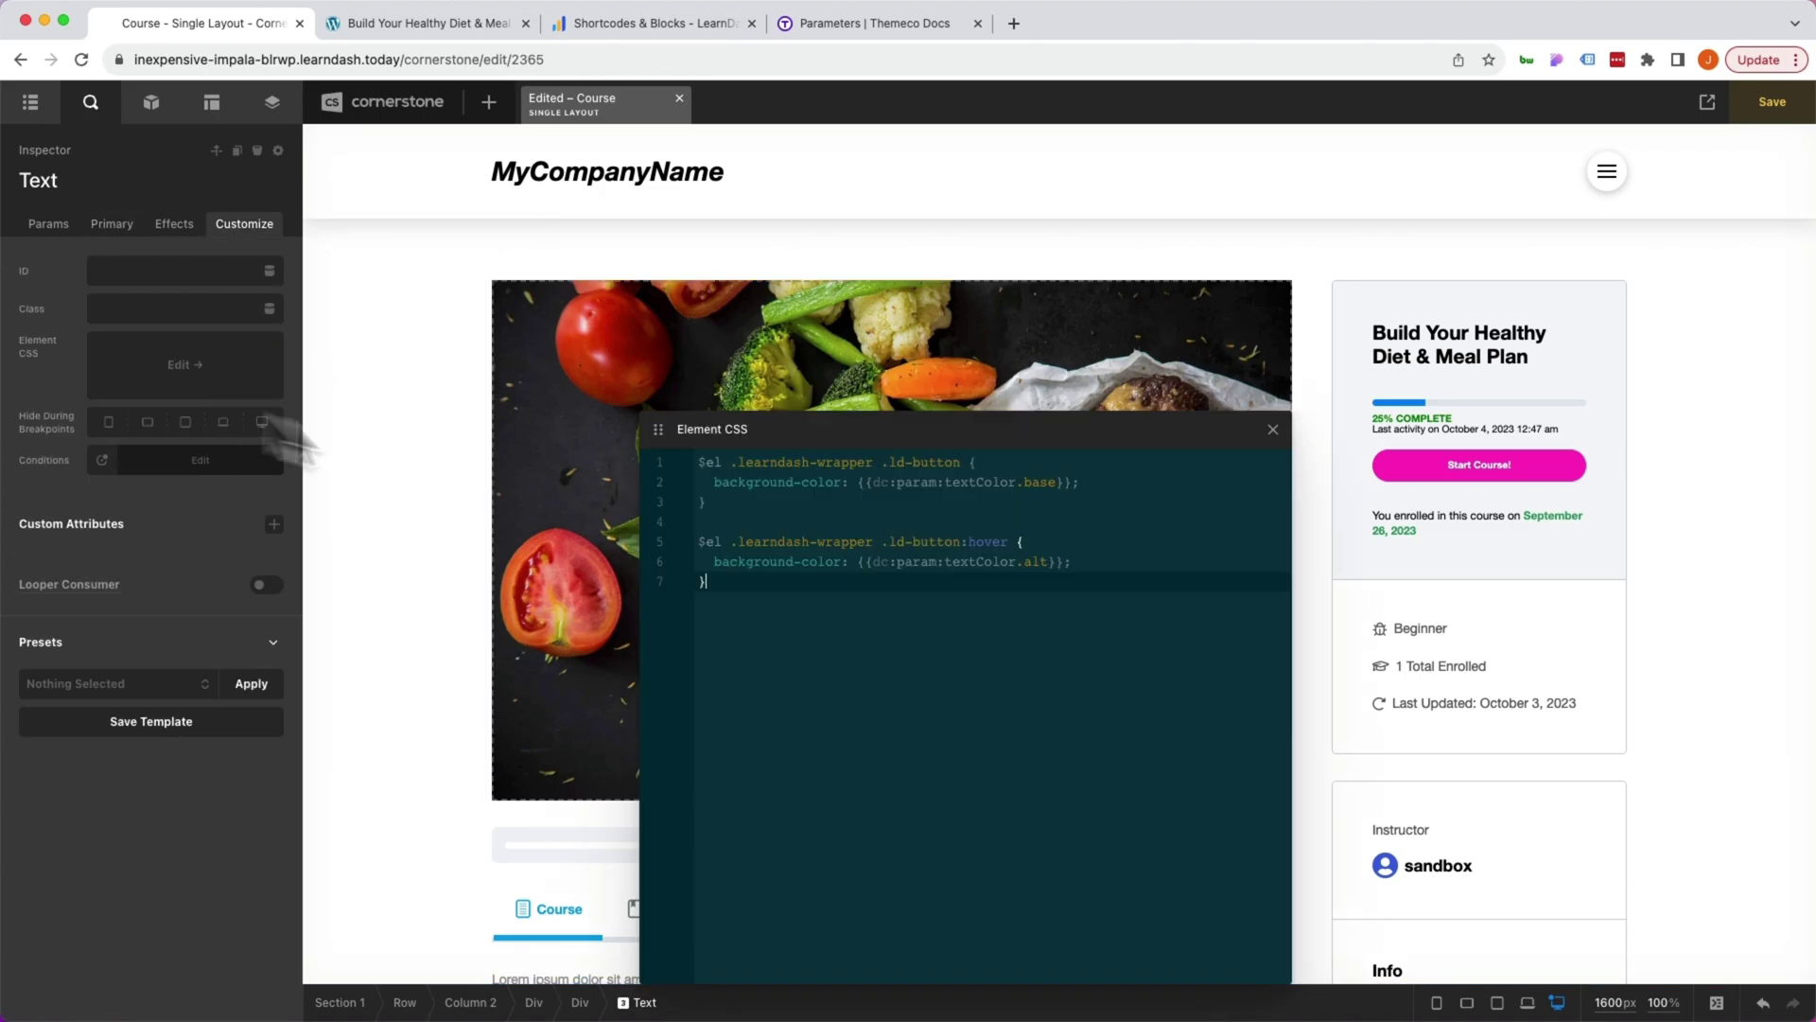
pyautogui.click(1273, 428)
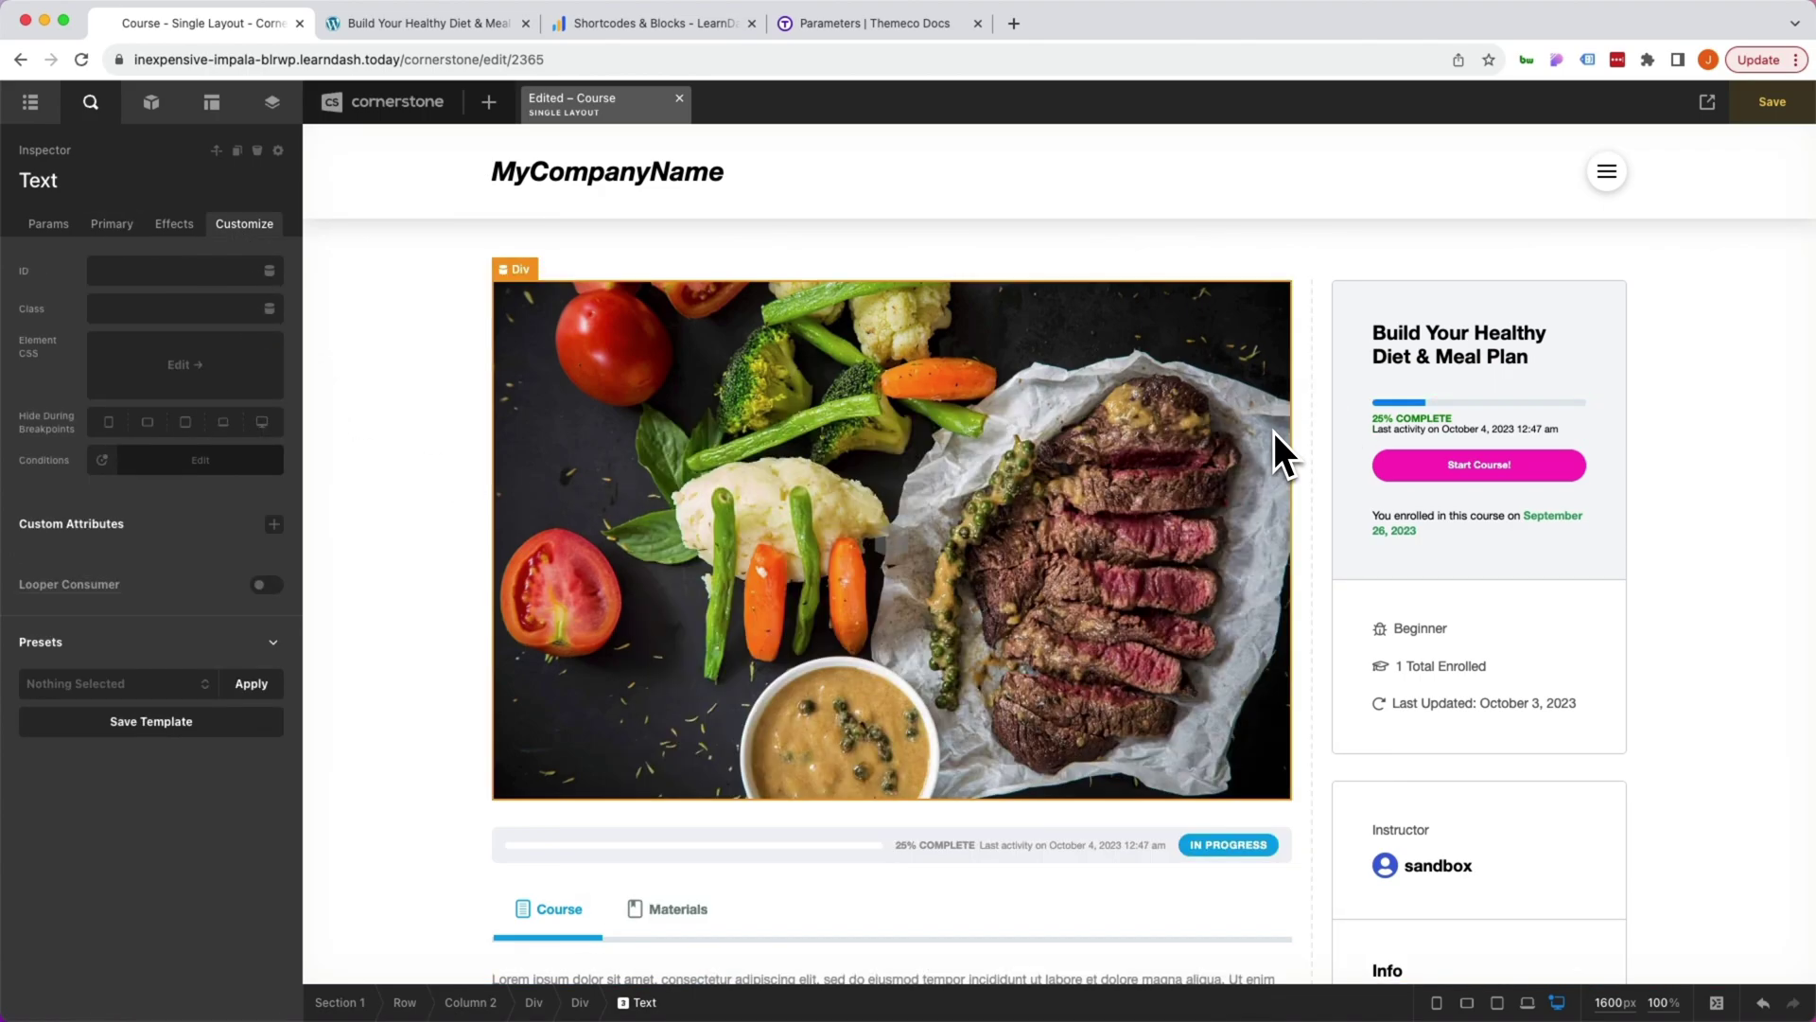
pyautogui.click(48, 224)
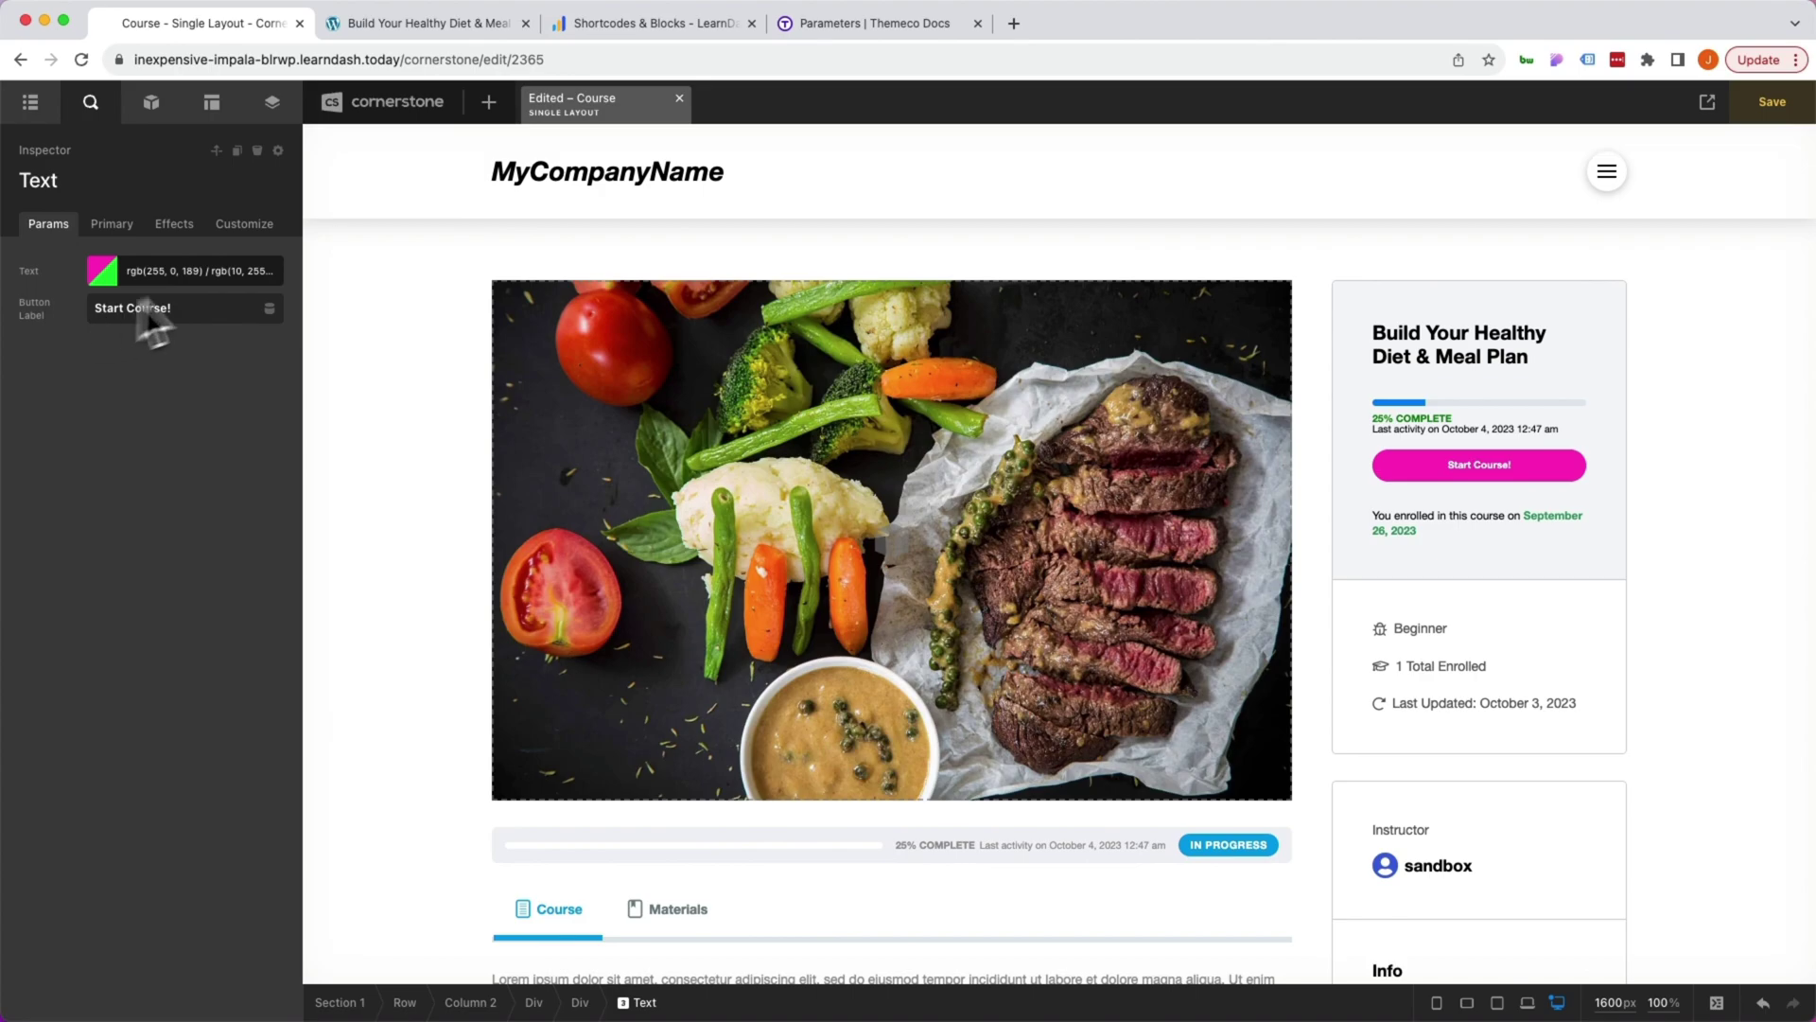
# - Save the text element as an element template named LearnDash Primary Button and close the element manager
pyautogui.click(278, 151)
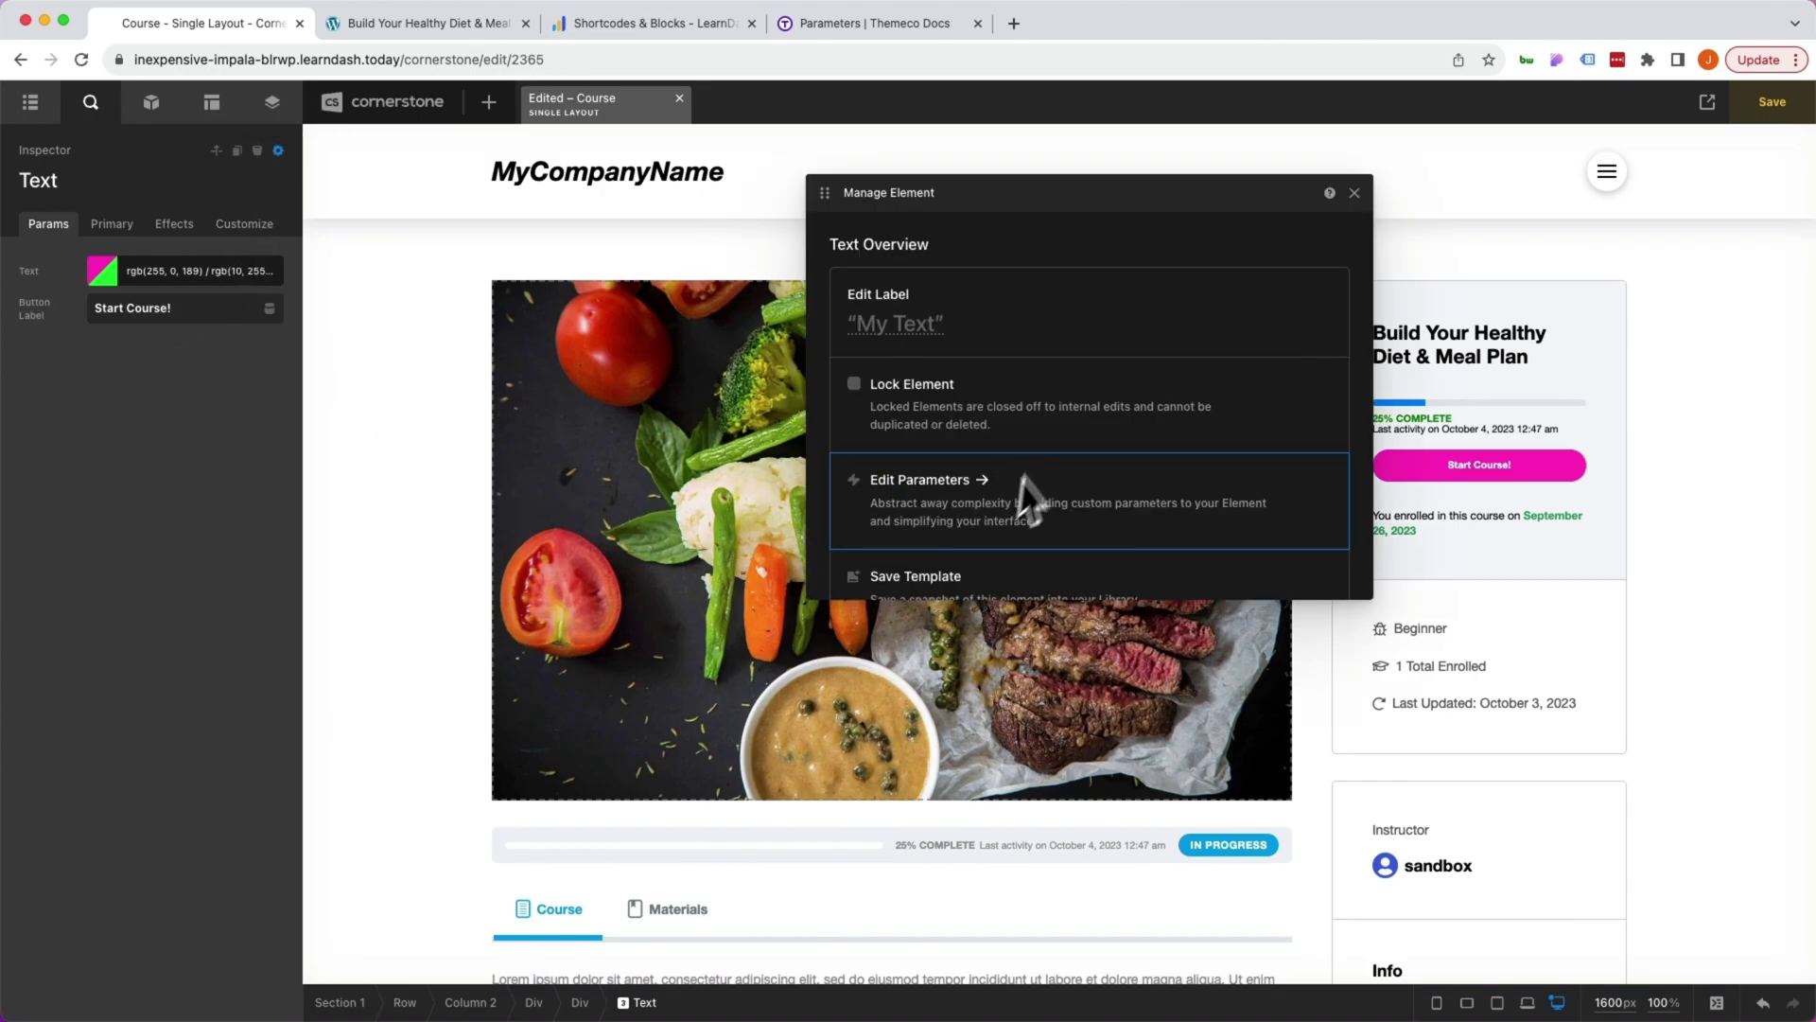
pyautogui.click(960, 575)
pyautogui.doubleClick(1027, 509)
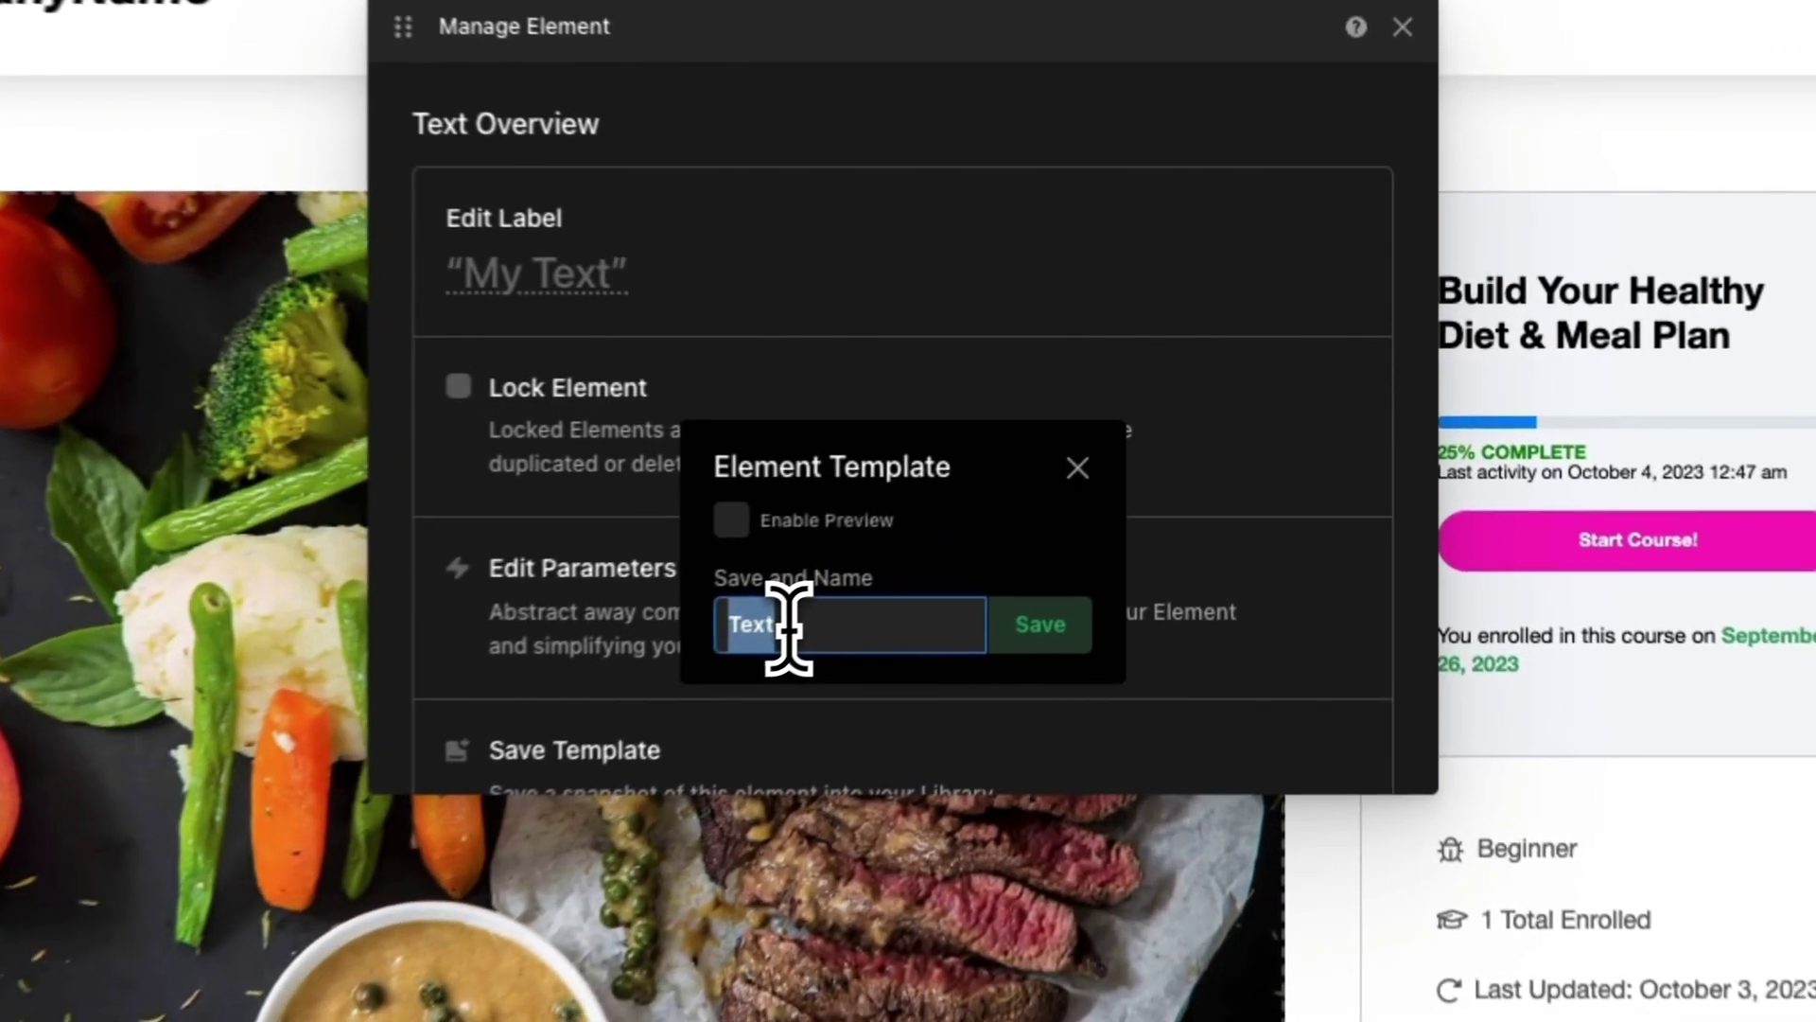
pyautogui.write('LearnDas')
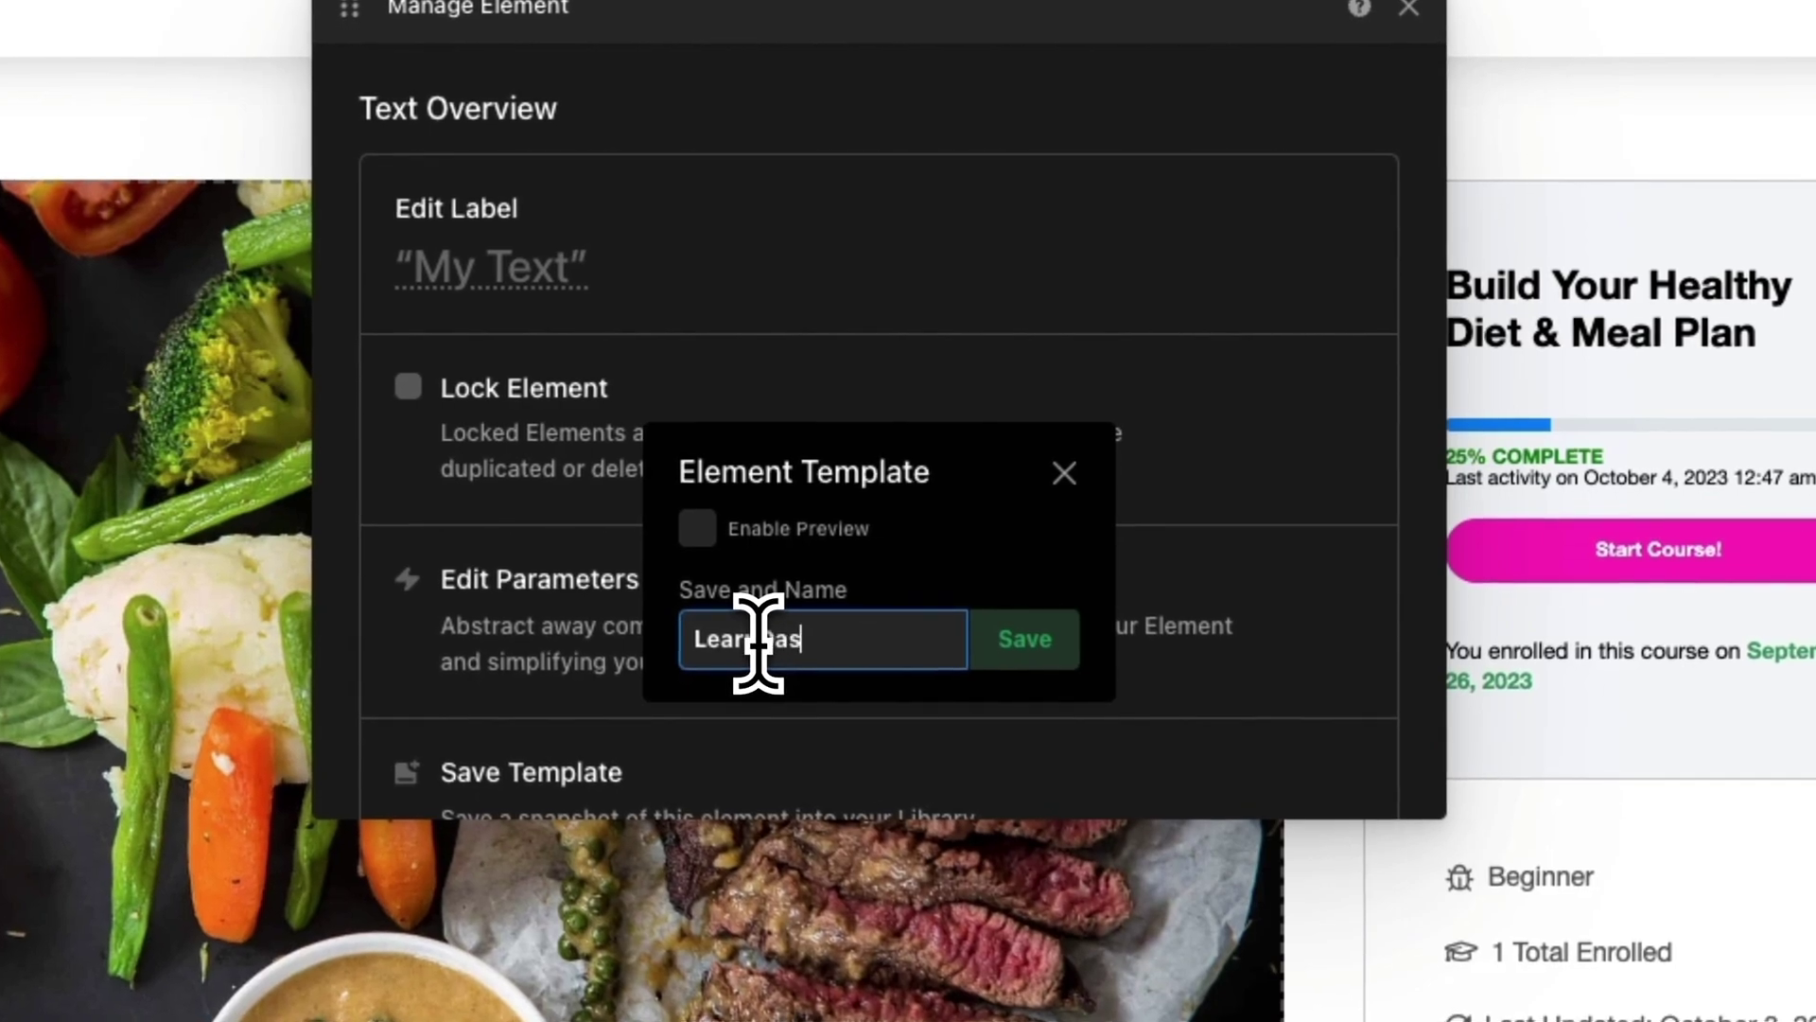
pyautogui.write('h Primary Button')
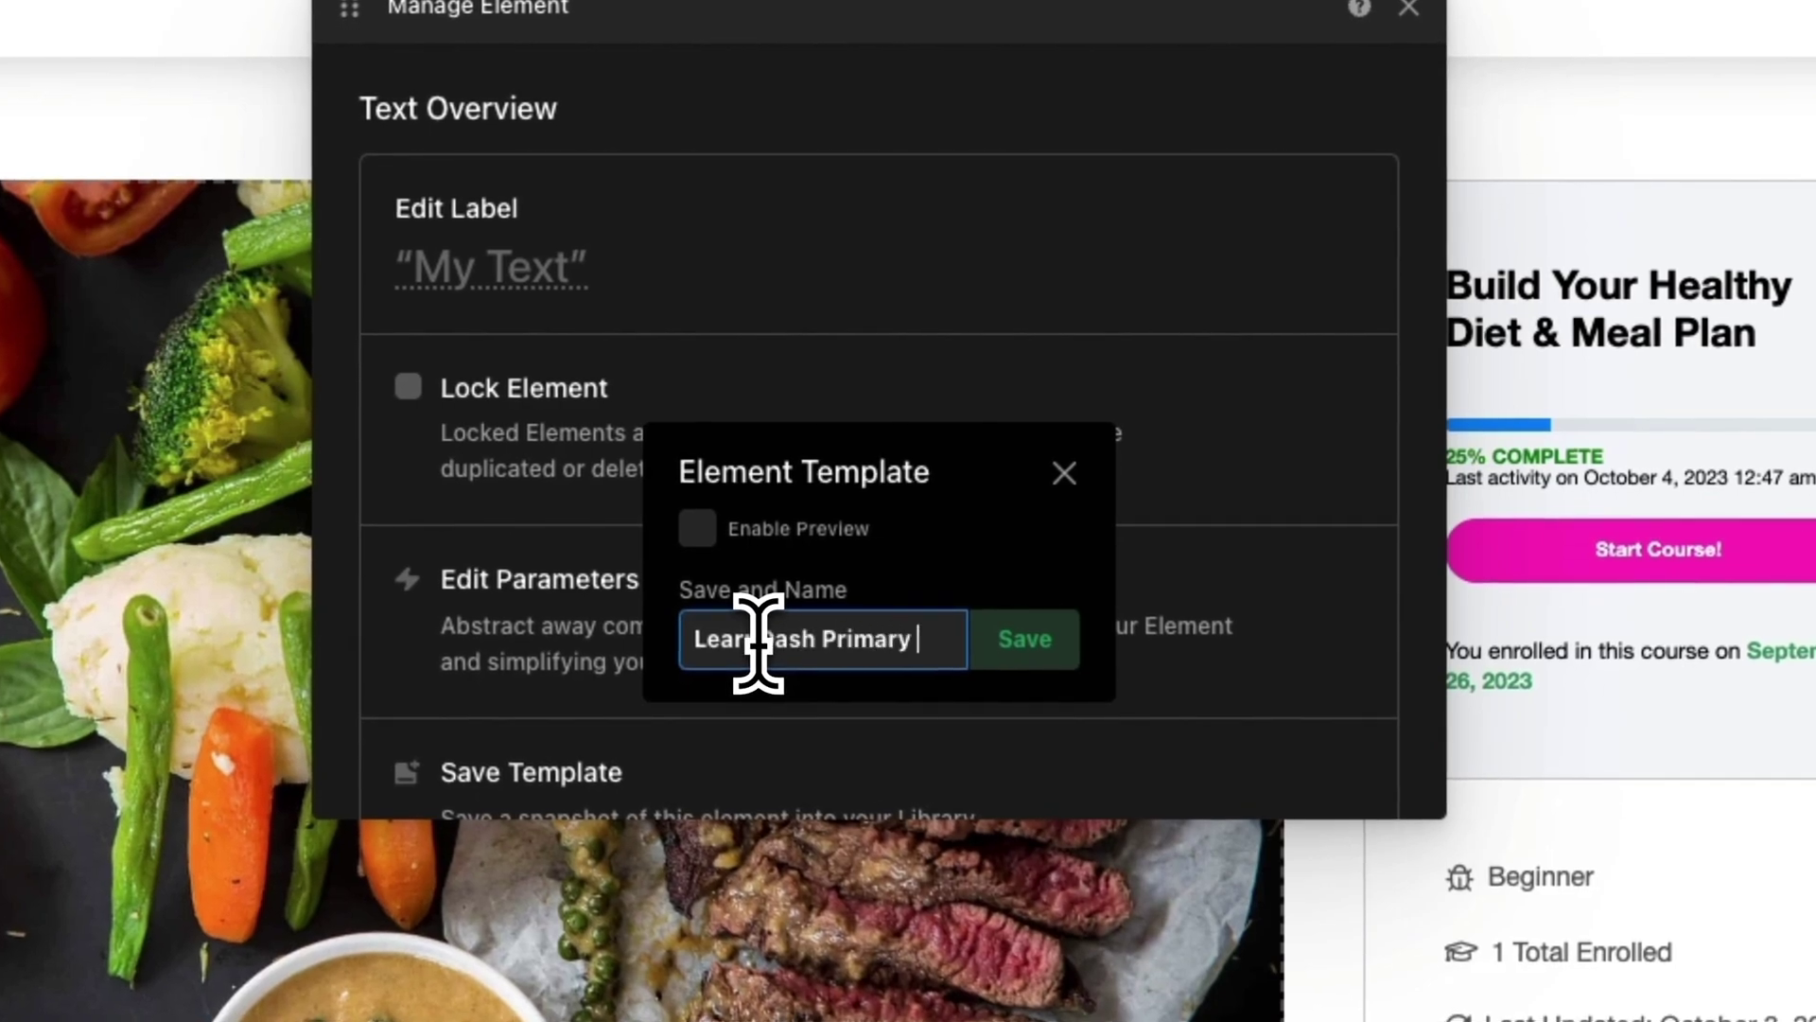
pyautogui.click(1078, 629)
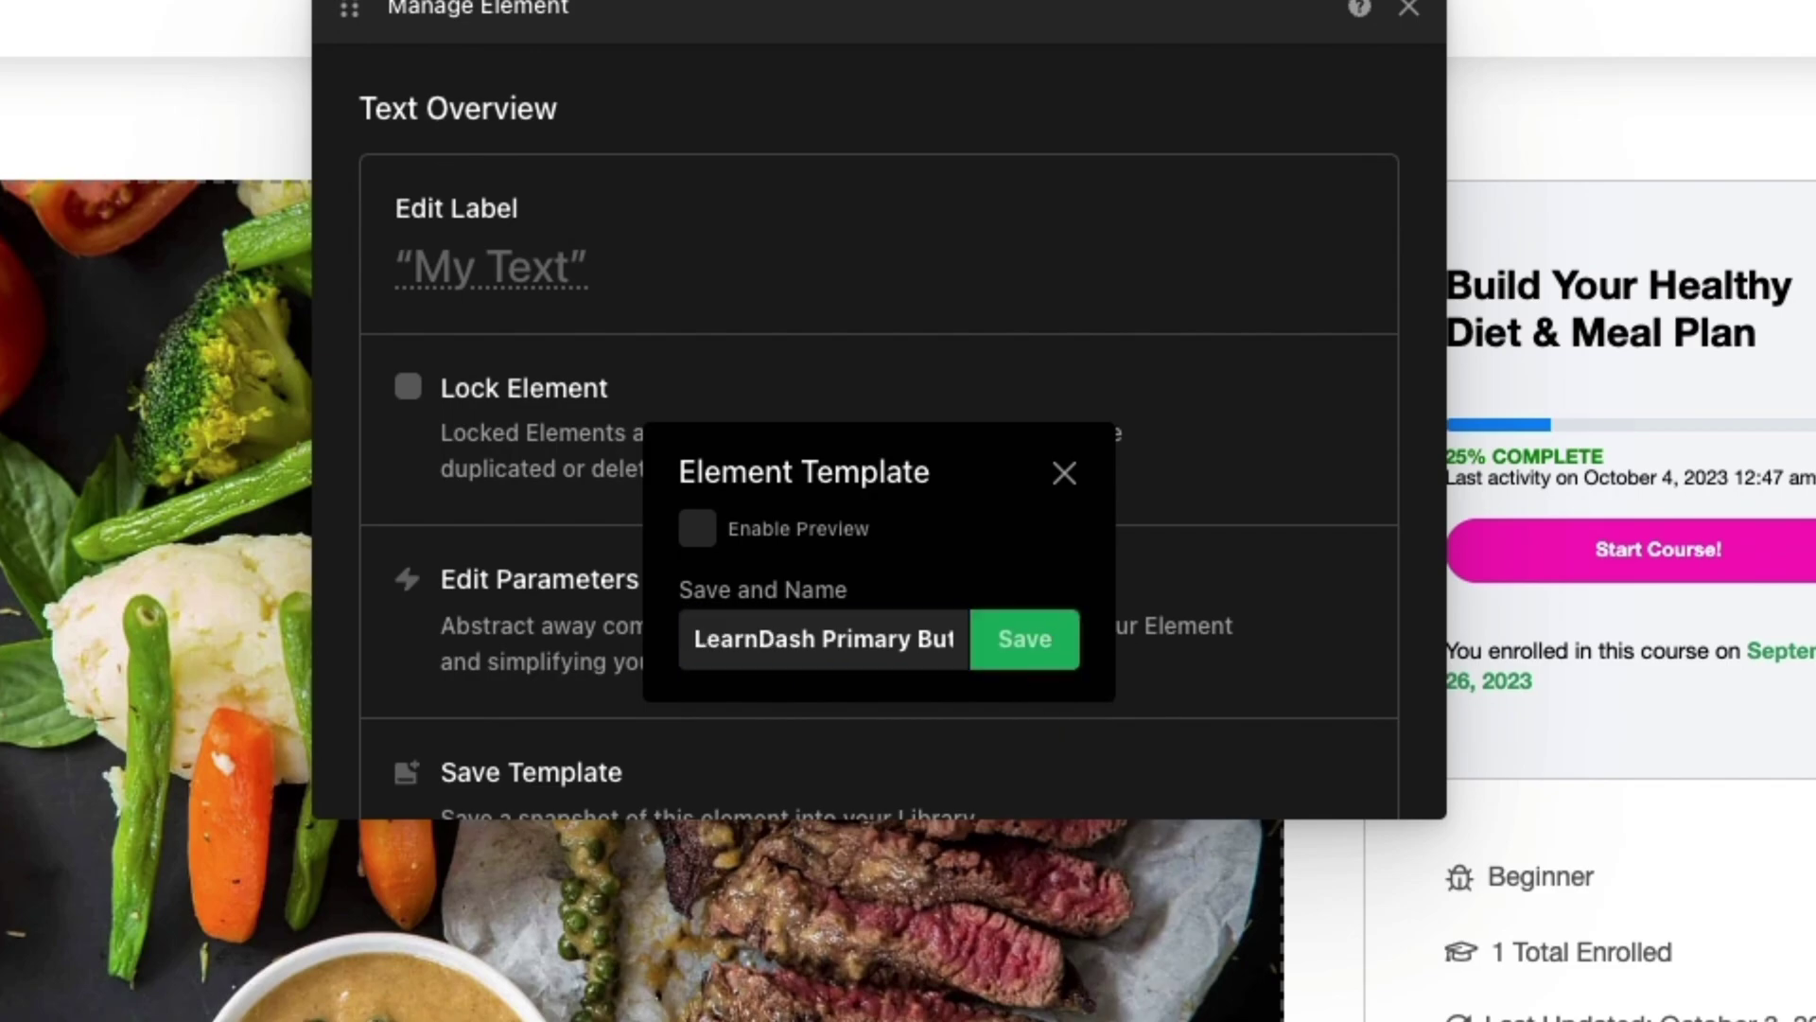
pyautogui.click(1064, 473)
pyautogui.click(1398, 40)
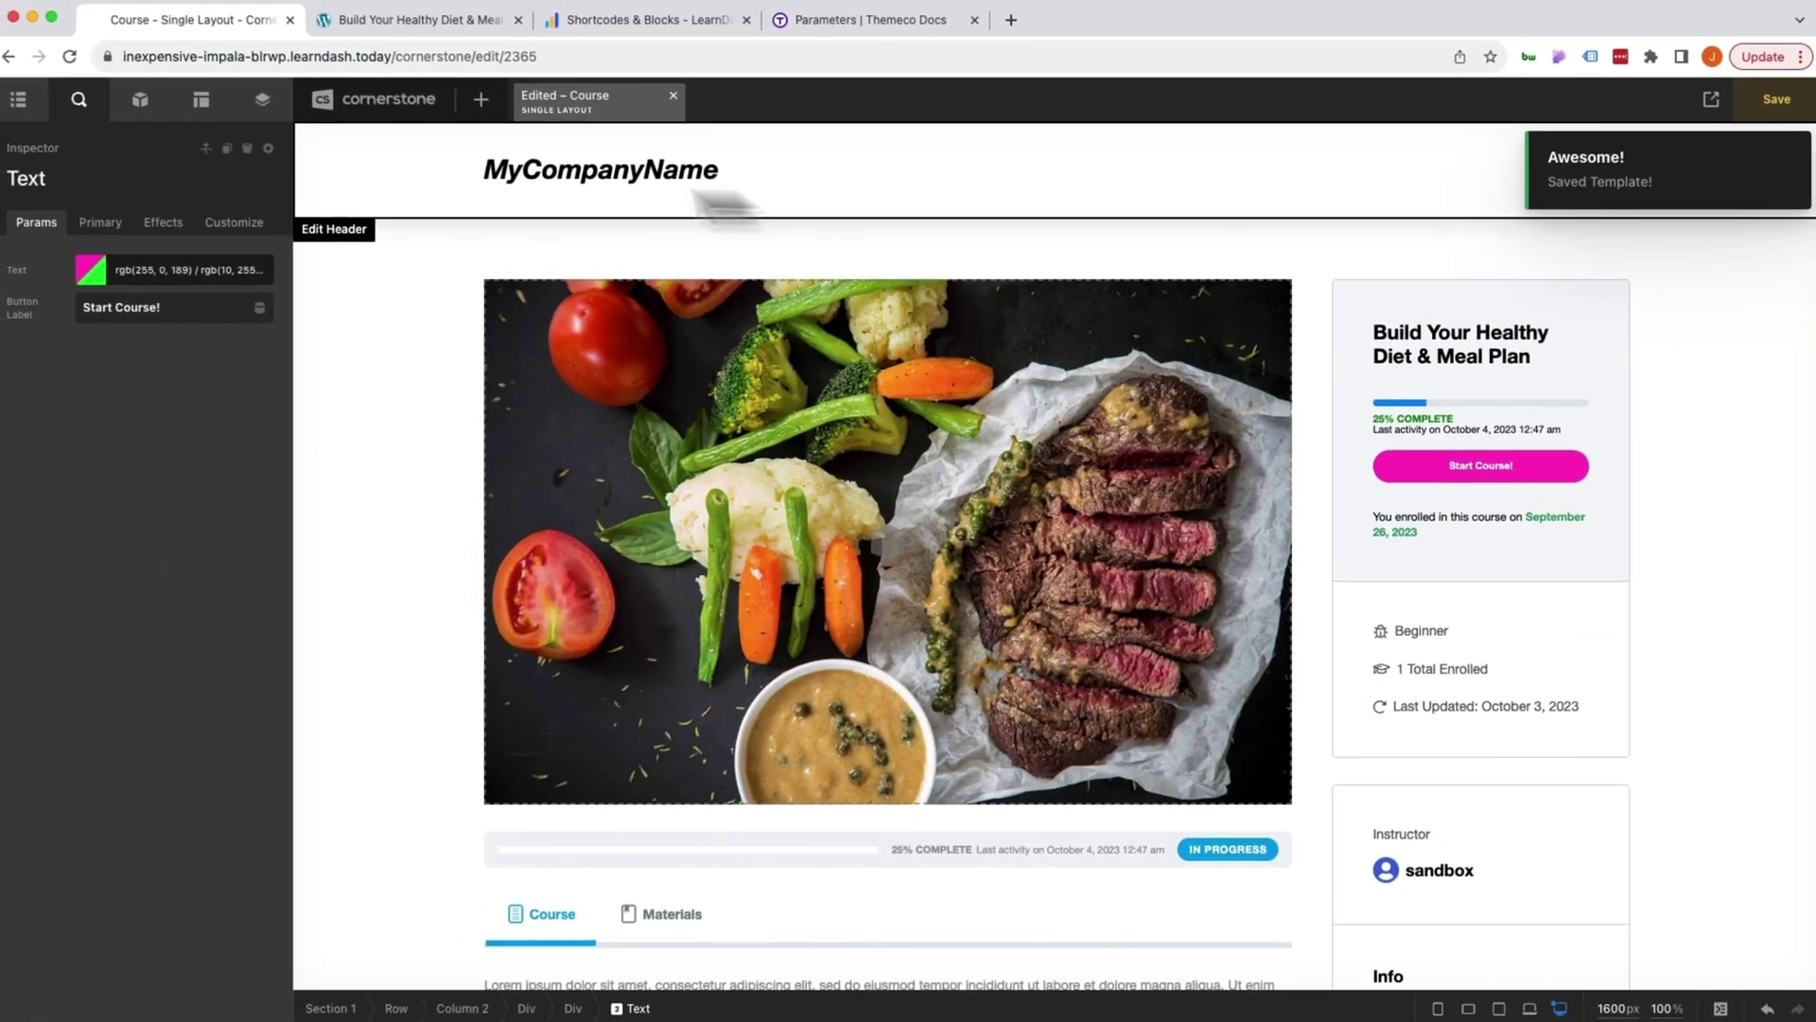
# - Insert the LearnDash Primary Button template above the Build Your Healthy Diet & Meal Plan heading in the course card
pyautogui.click(178, 115)
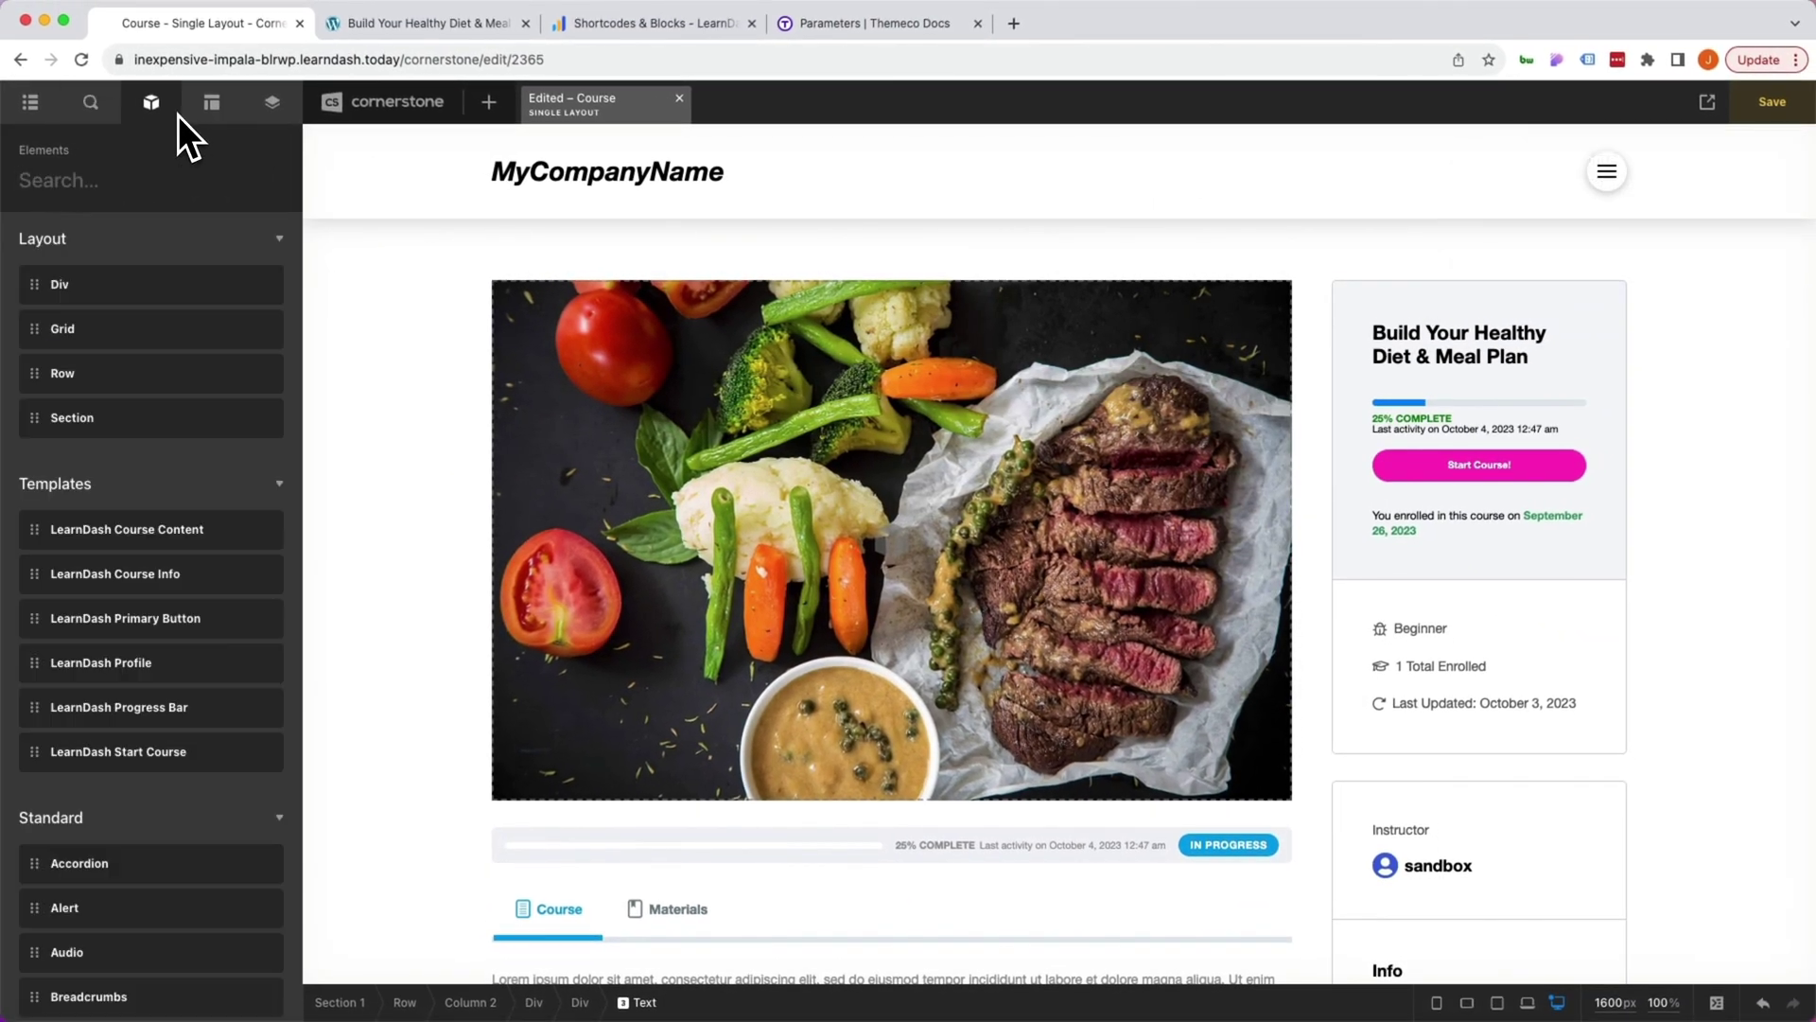
pyautogui.moveTo(102, 618)
pyautogui.mouseDown()
pyautogui.moveTo(105, 636)
pyautogui.moveTo(1305, 364)
pyautogui.moveTo(1381, 303)
pyautogui.moveTo(1385, 321)
pyautogui.mouseUp()
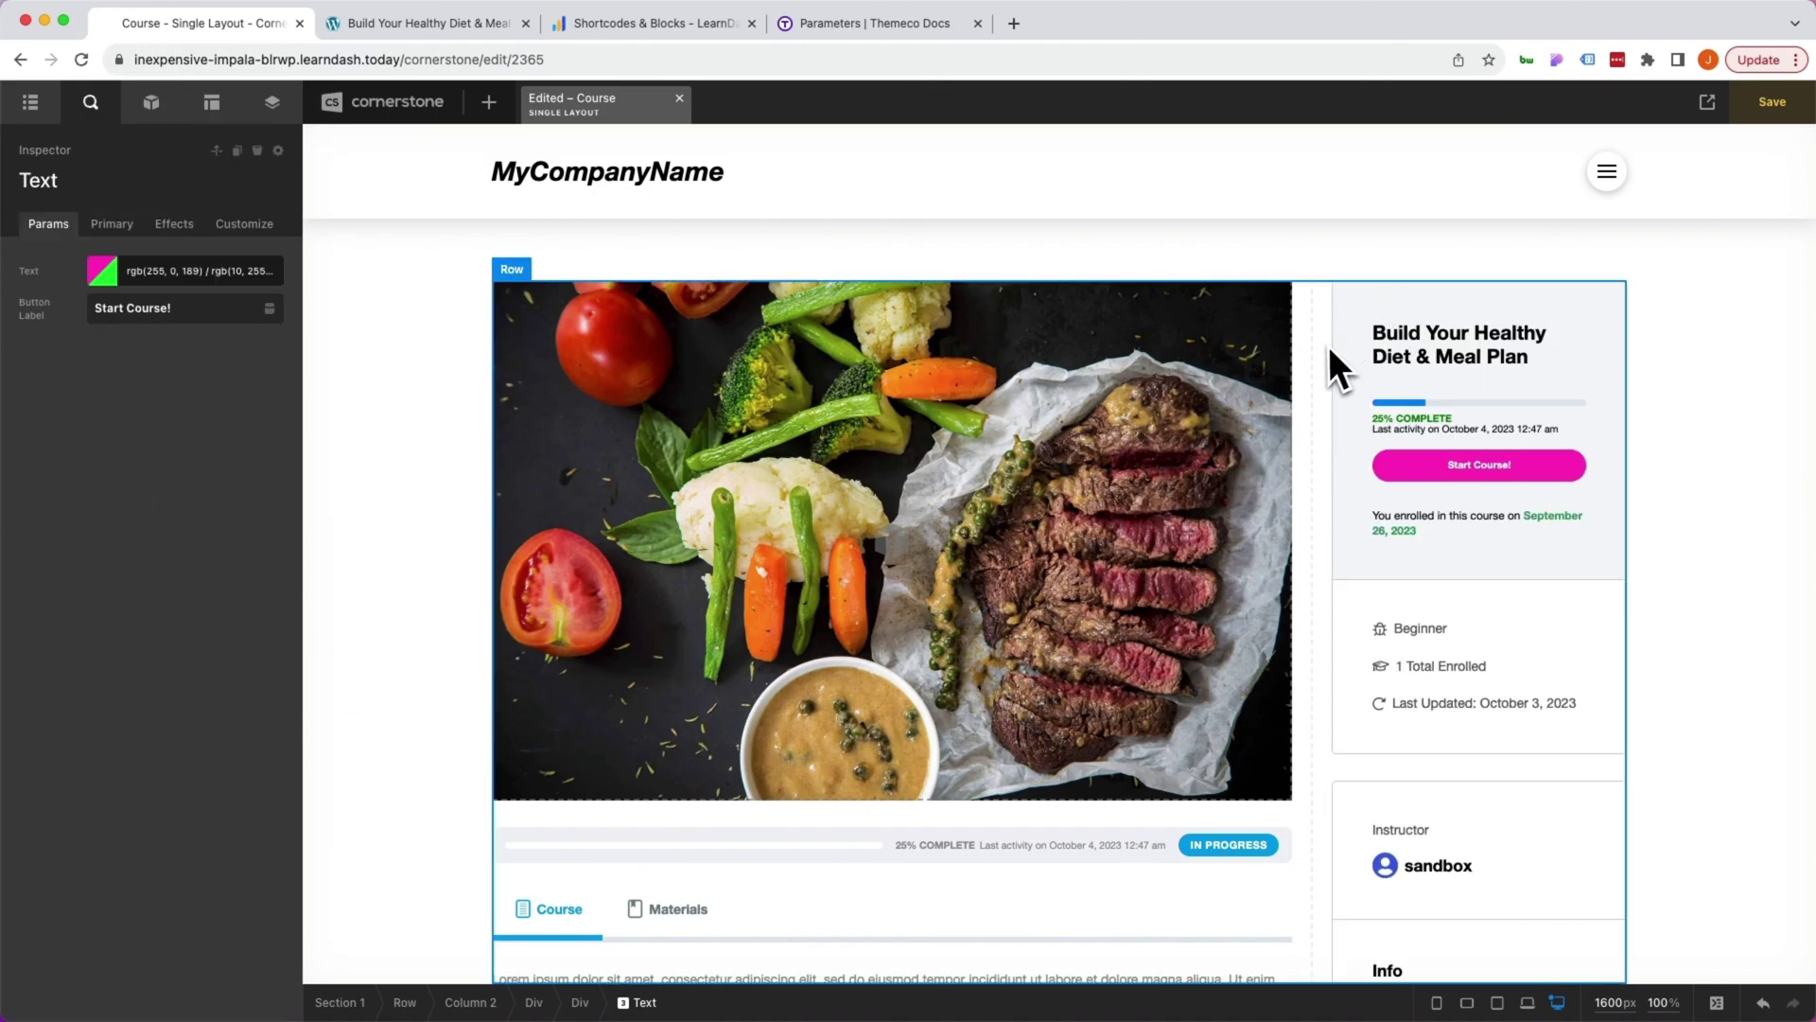
# - Set the new button's base colour to palette Color 1 and its interaction colour to palette Color 2
pyautogui.click(147, 274)
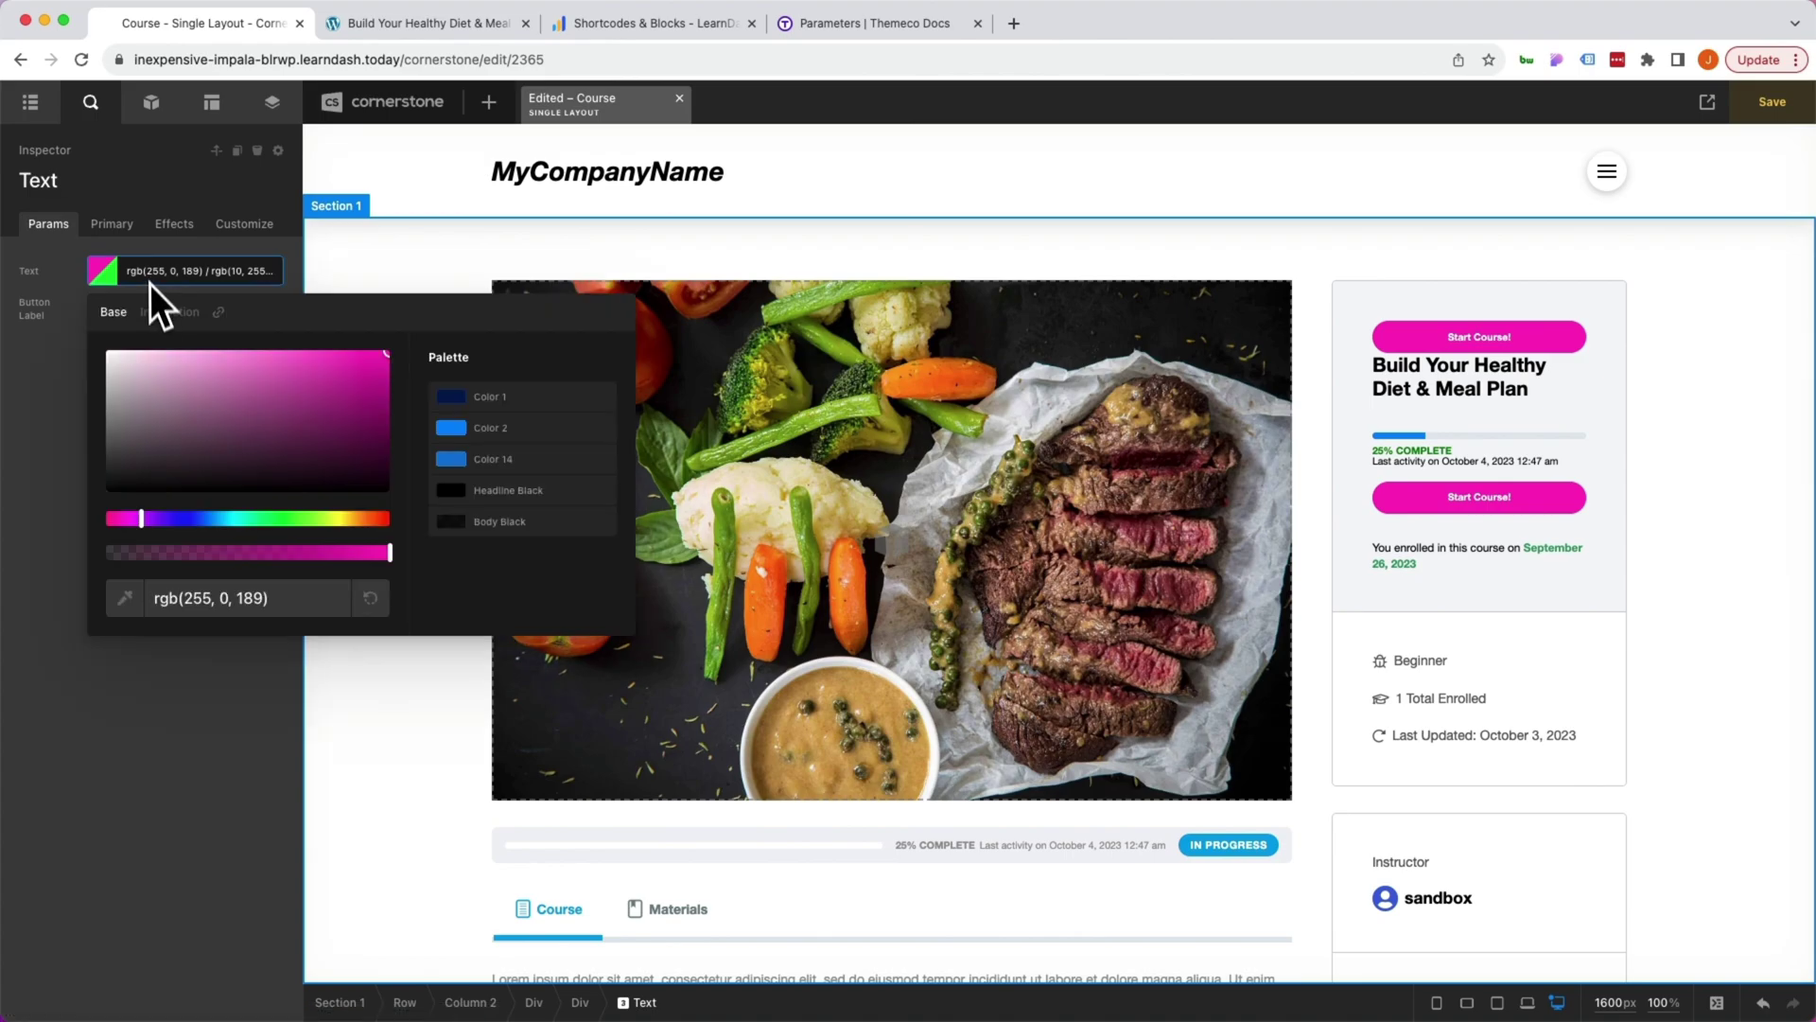
pyautogui.click(464, 403)
pyautogui.click(161, 312)
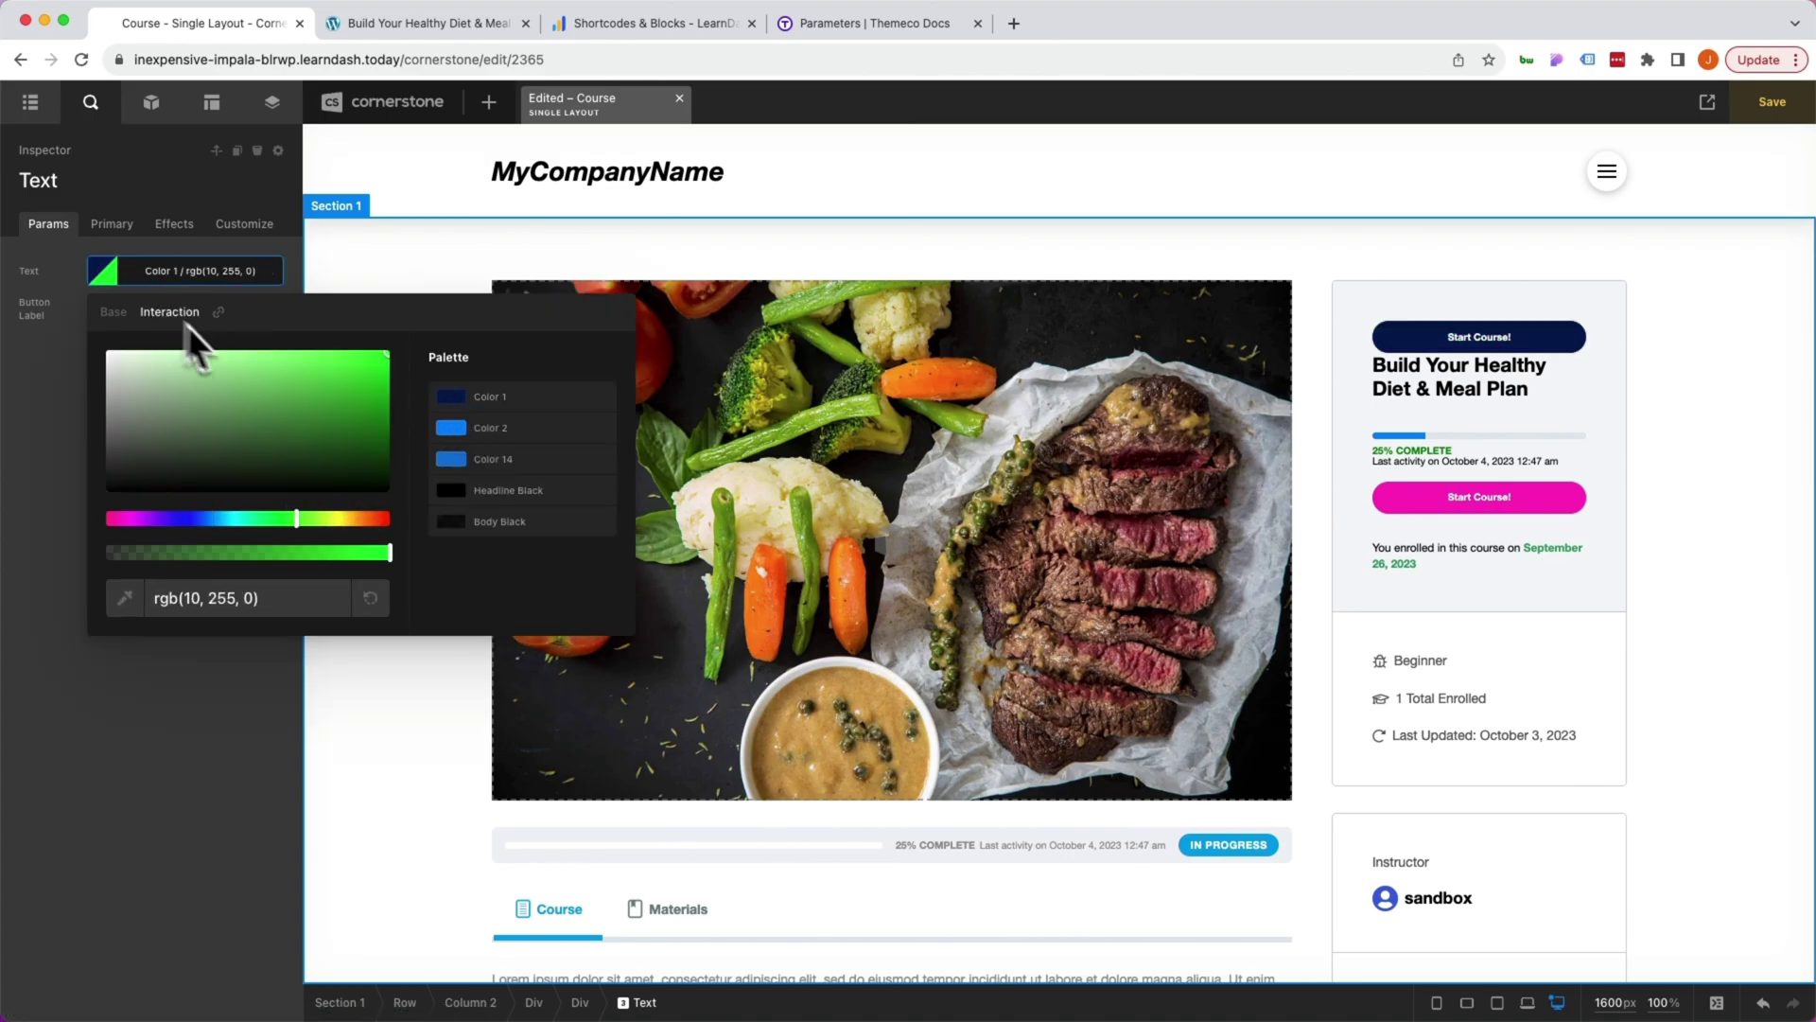
pyautogui.click(470, 430)
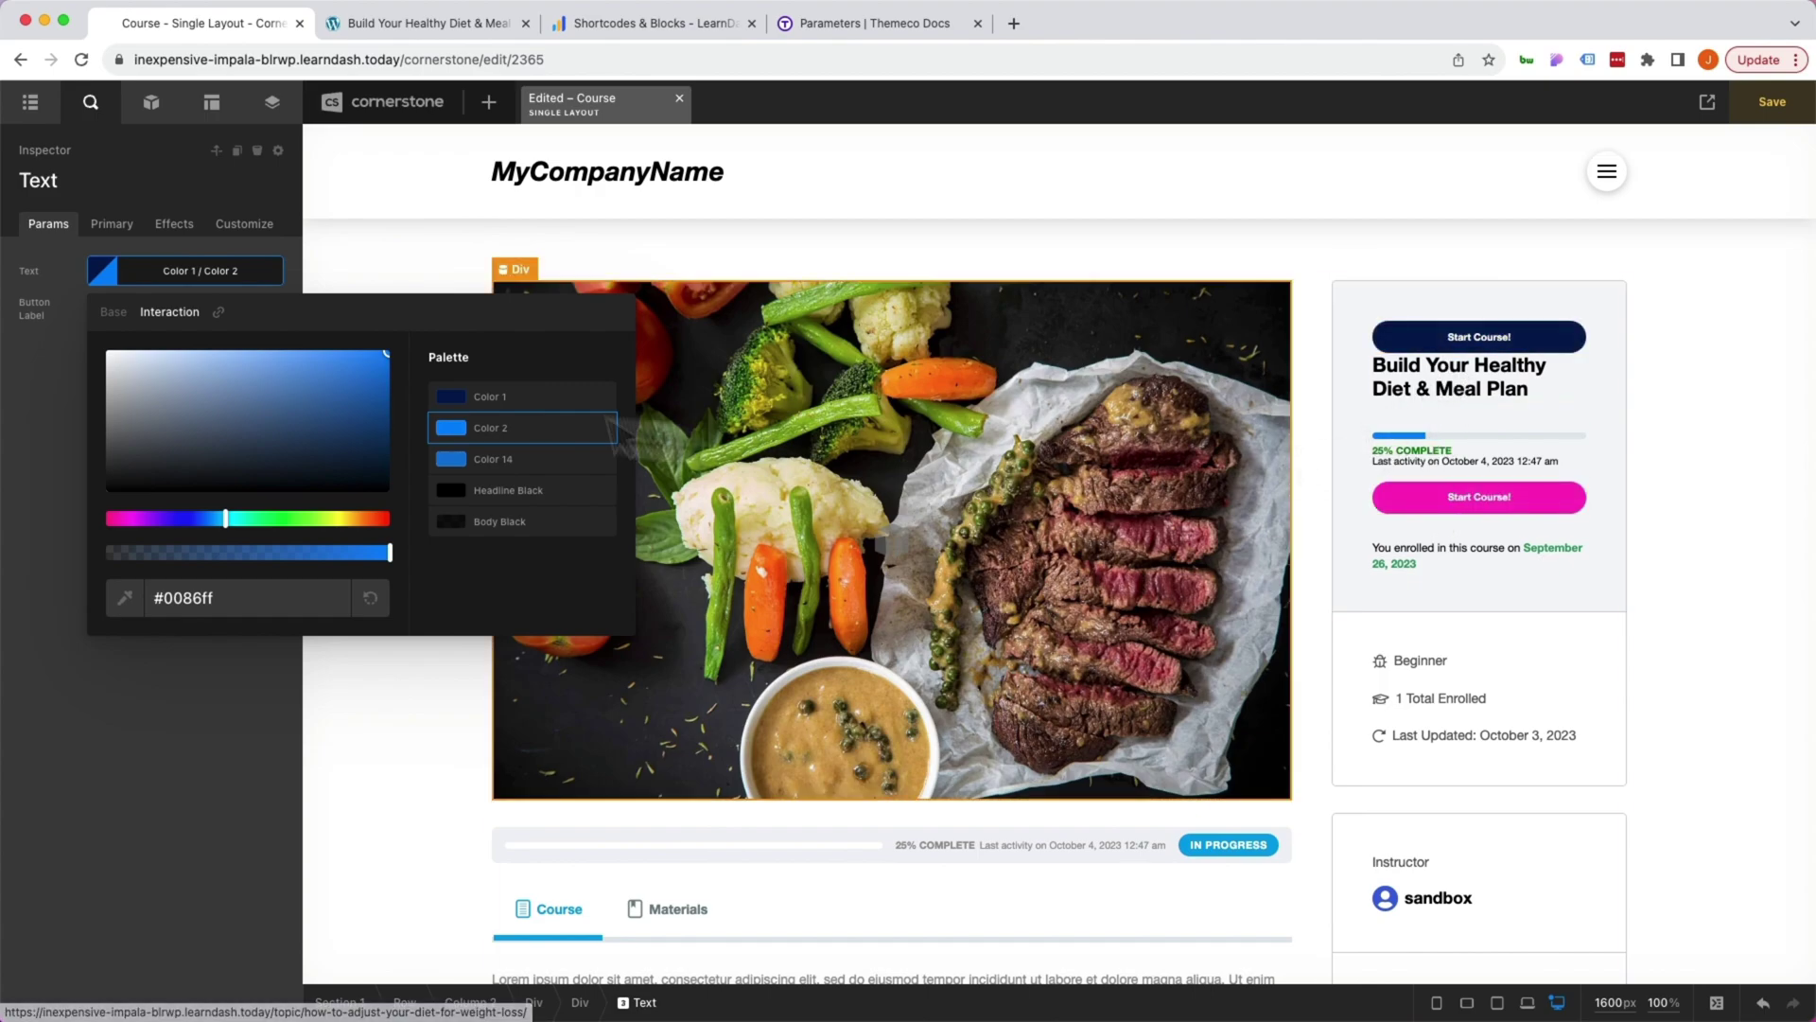
pyautogui.click(40, 397)
# - Change the new button's Button Label parameter to Resume Lesson
pyautogui.tripleClick(120, 307)
pyautogui.write('Resume Lesso')
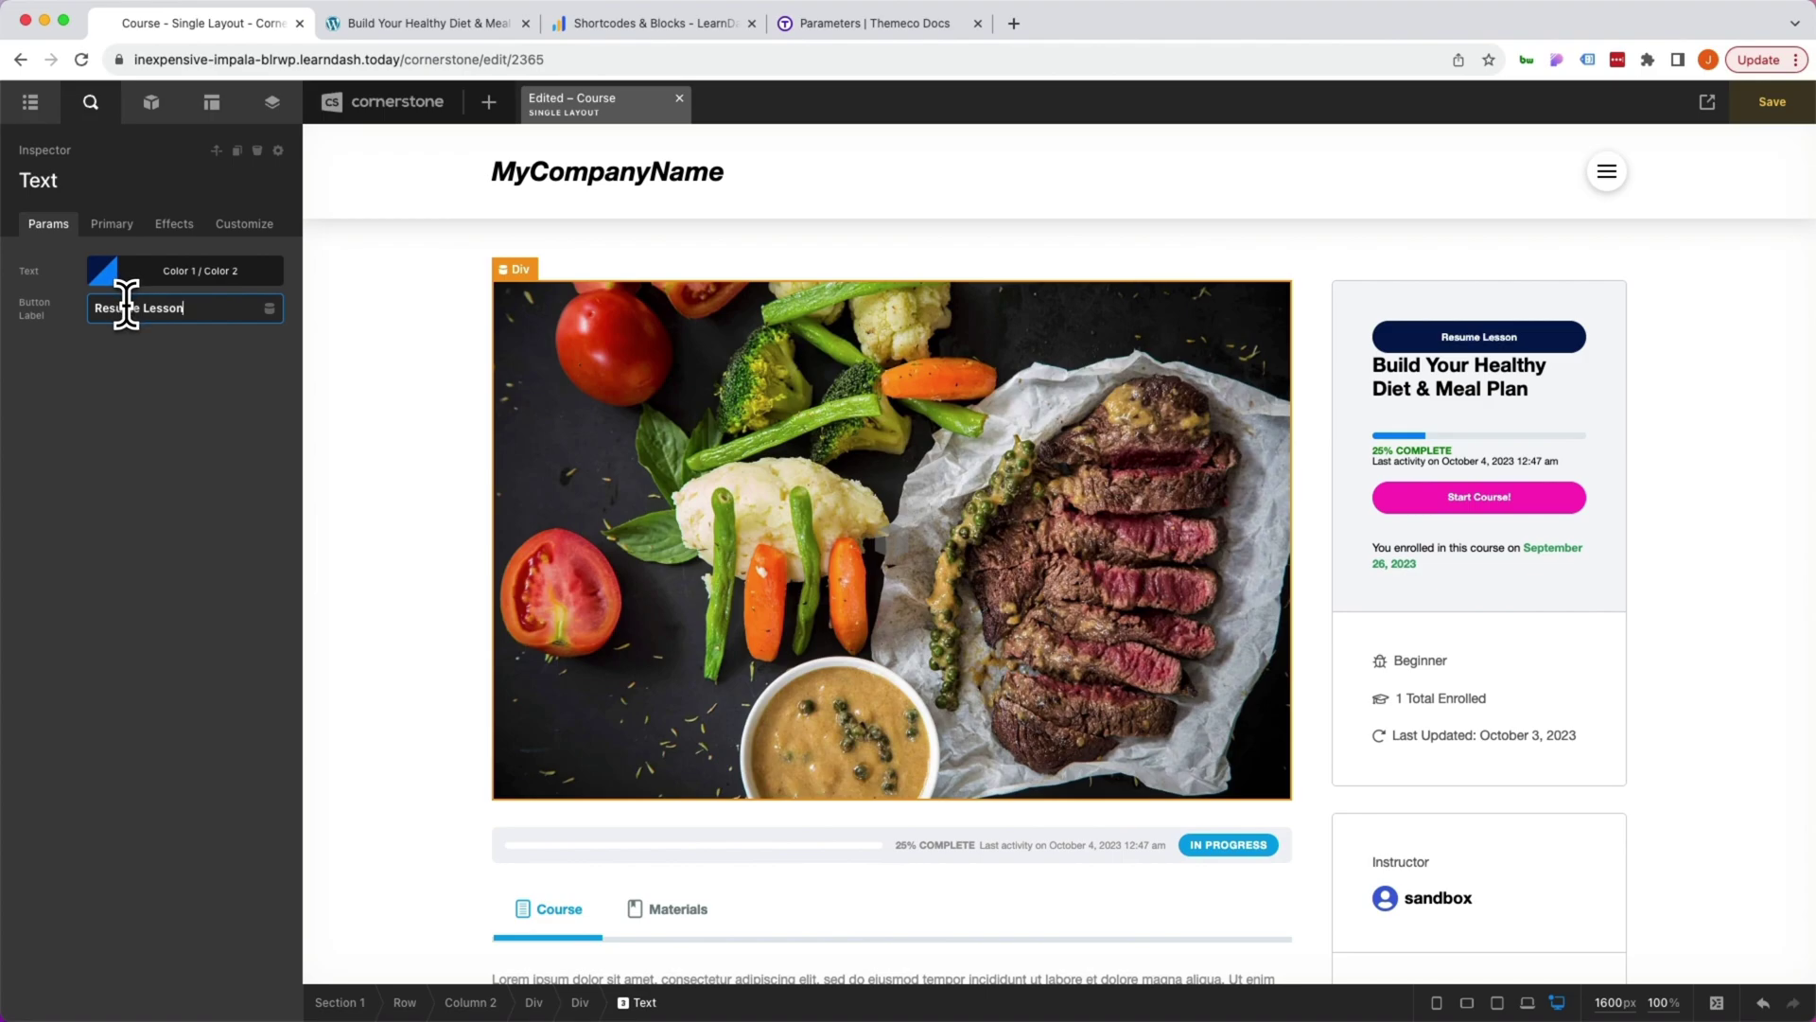
pyautogui.write('n')
# - Open the new button's text content to inspect the shortcode behind it
pyautogui.click(111, 223)
pyautogui.click(150, 355)
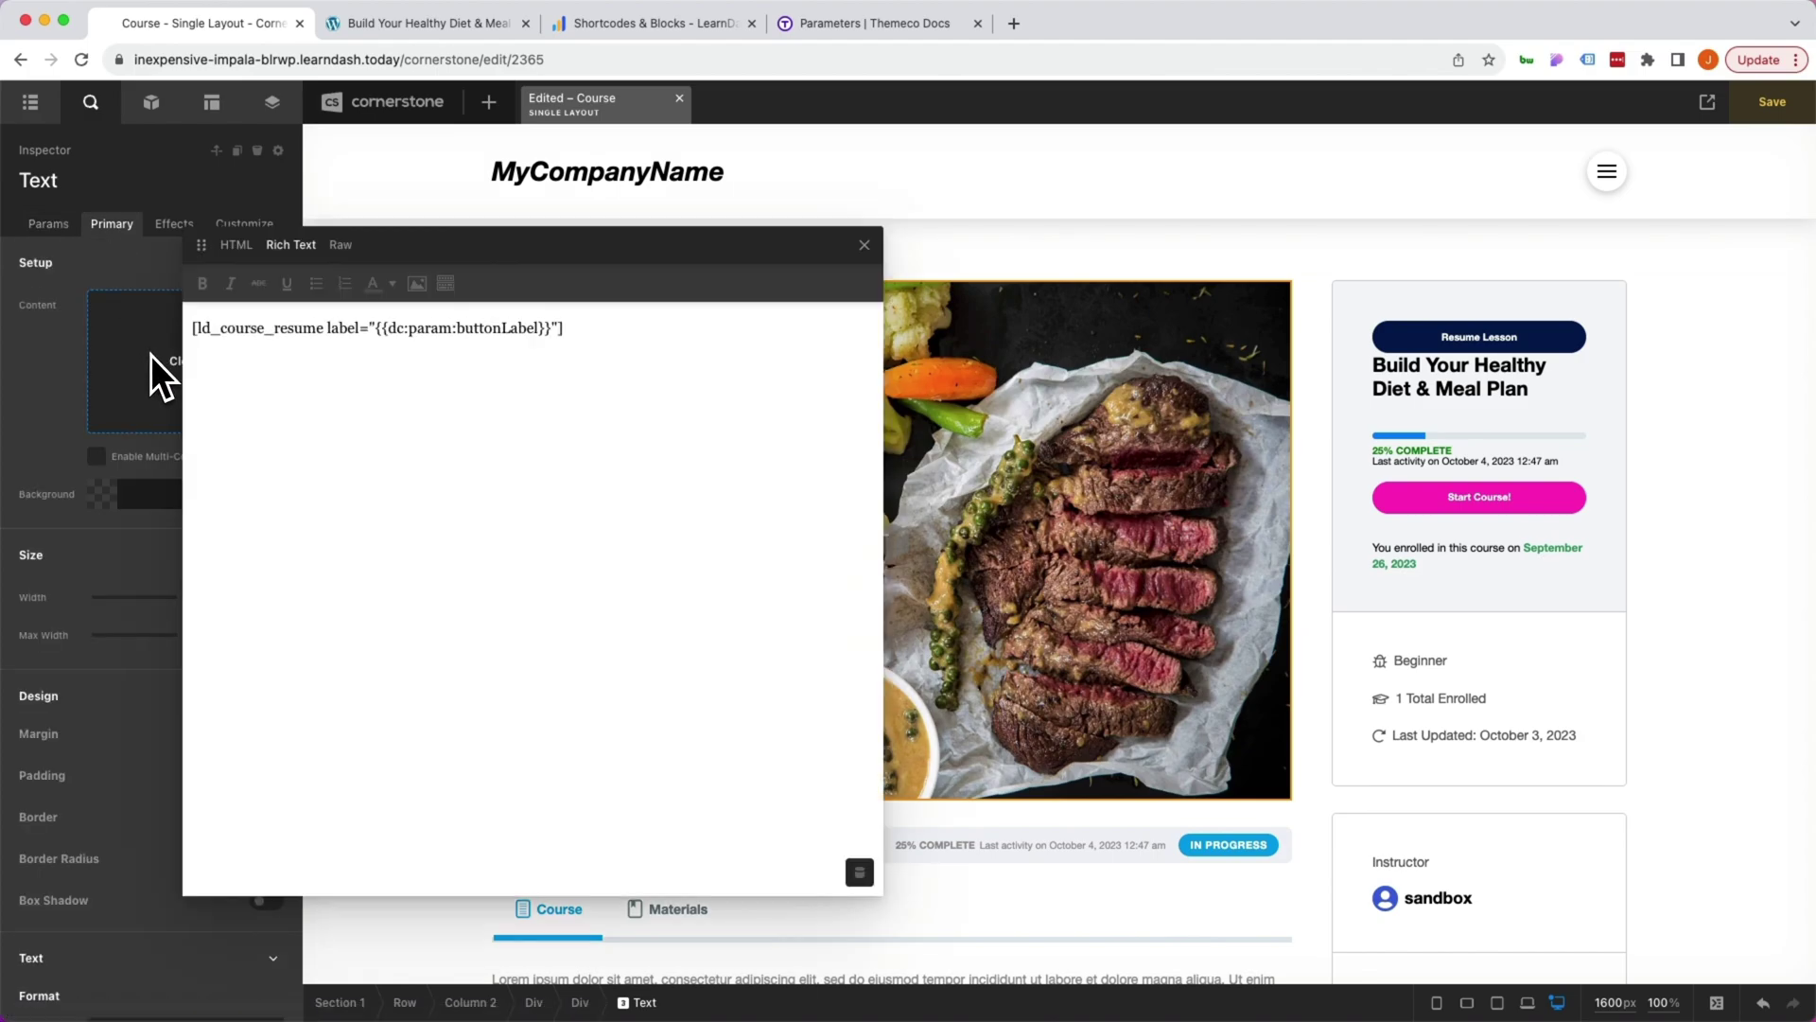